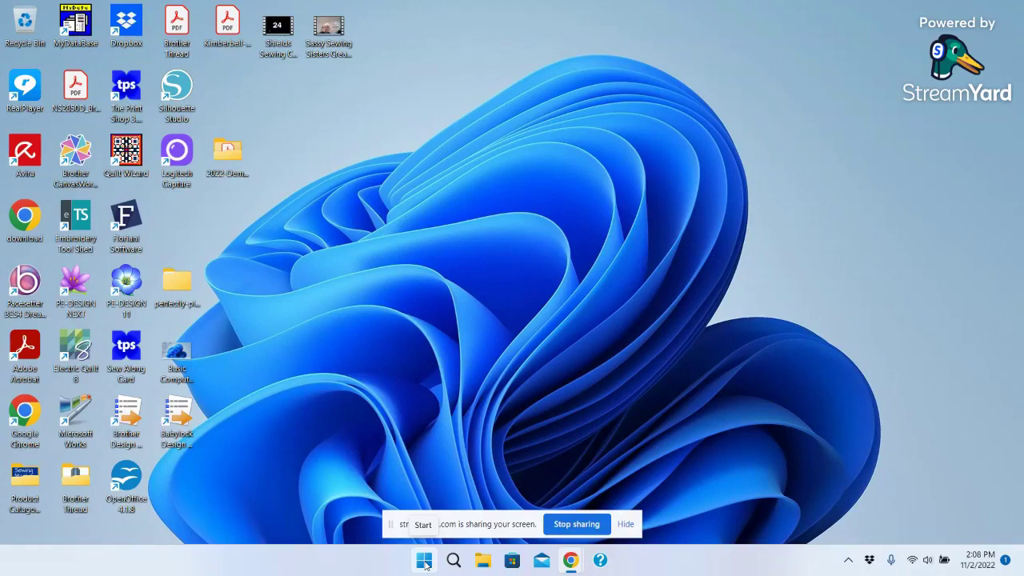
Step: Unpin Documents and This PC from Start
{"action": "left_click", "coordinate": [424, 561]}
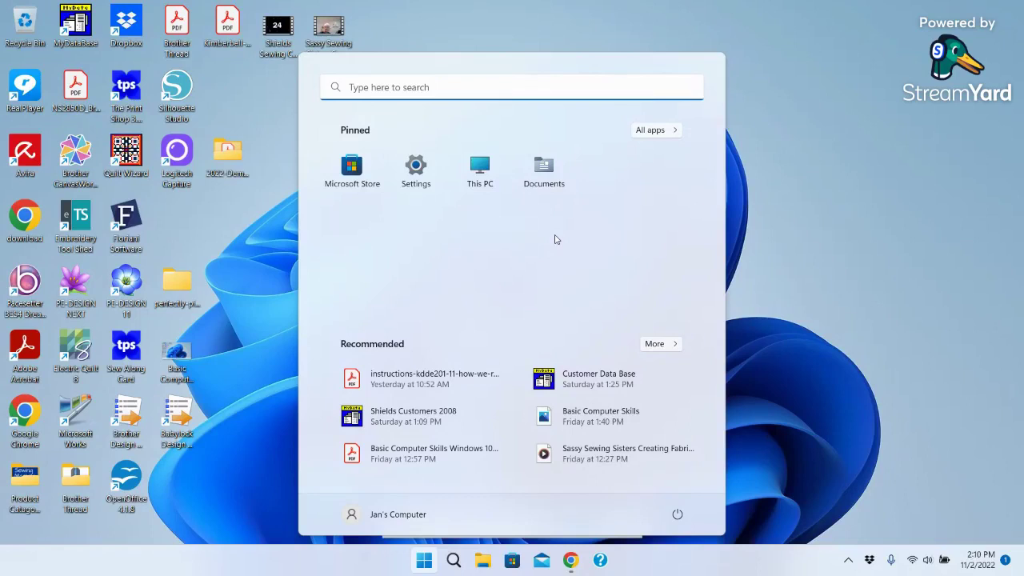
{"action": "right_click", "coordinate": [544, 182]}
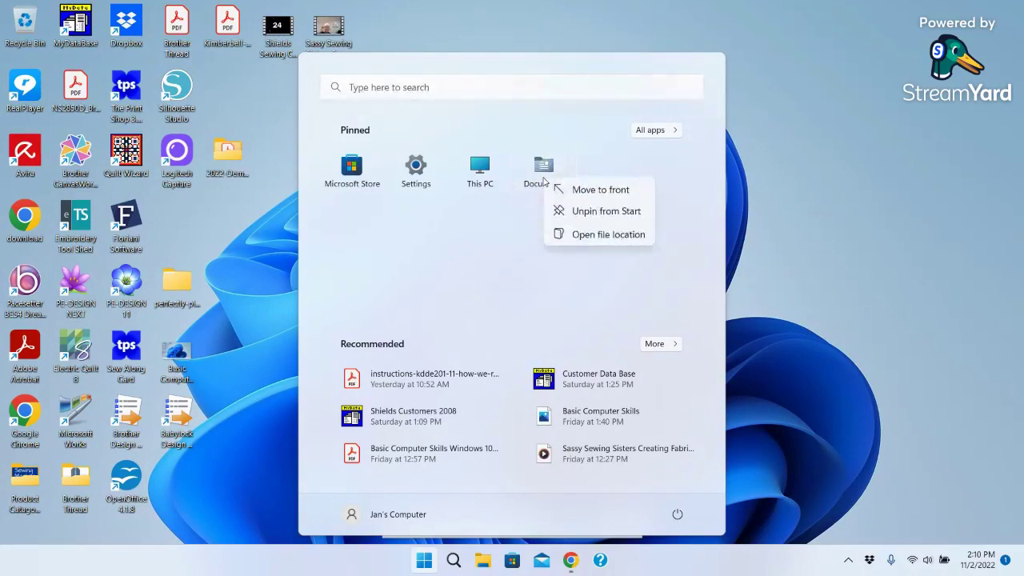
{"action": "left_click", "coordinate": [595, 213]}
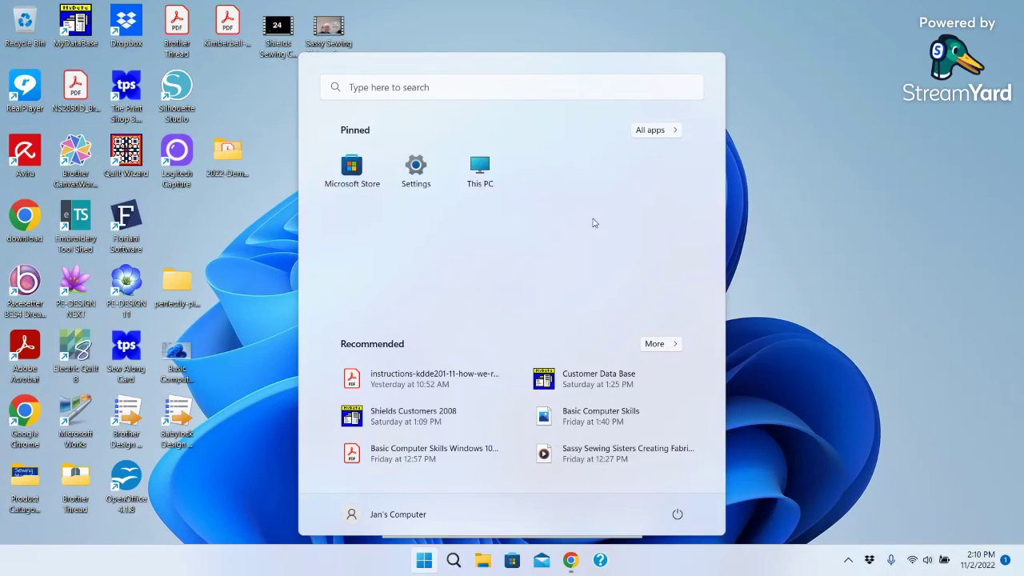
{"action": "right_click", "coordinate": [480, 175]}
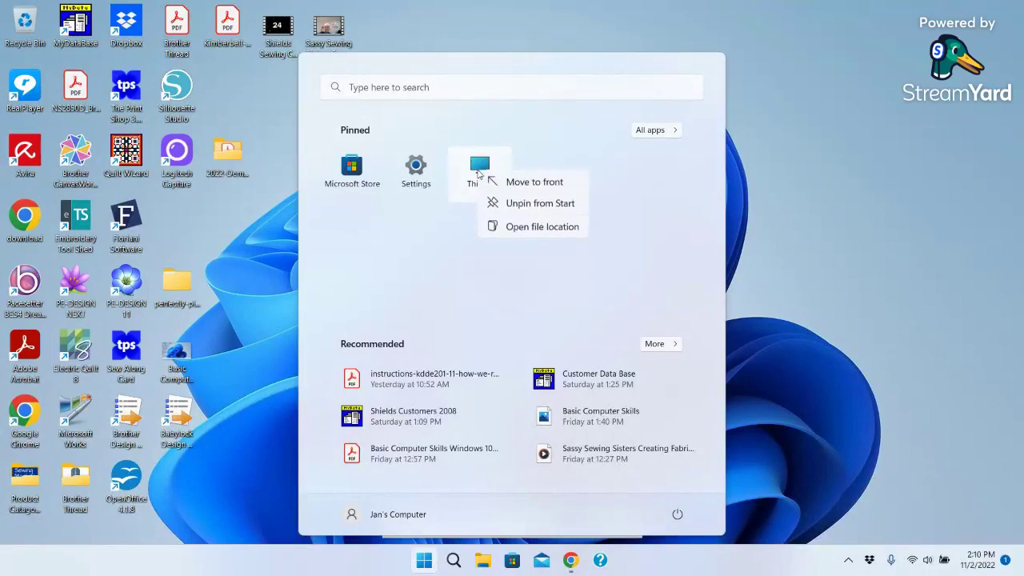
{"action": "left_click", "coordinate": [532, 205]}
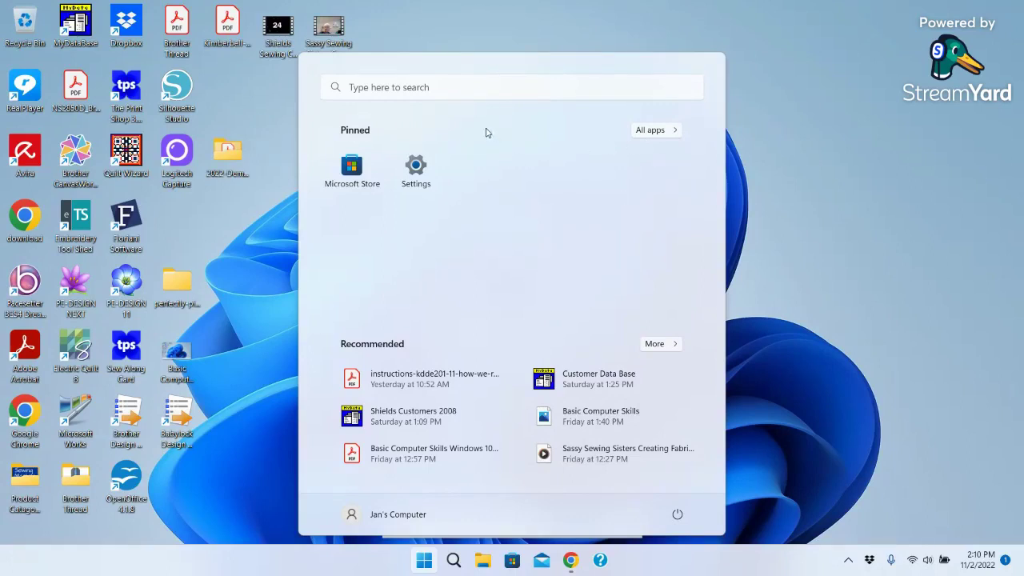
{"action": "left_click", "coordinate": [787, 141]}
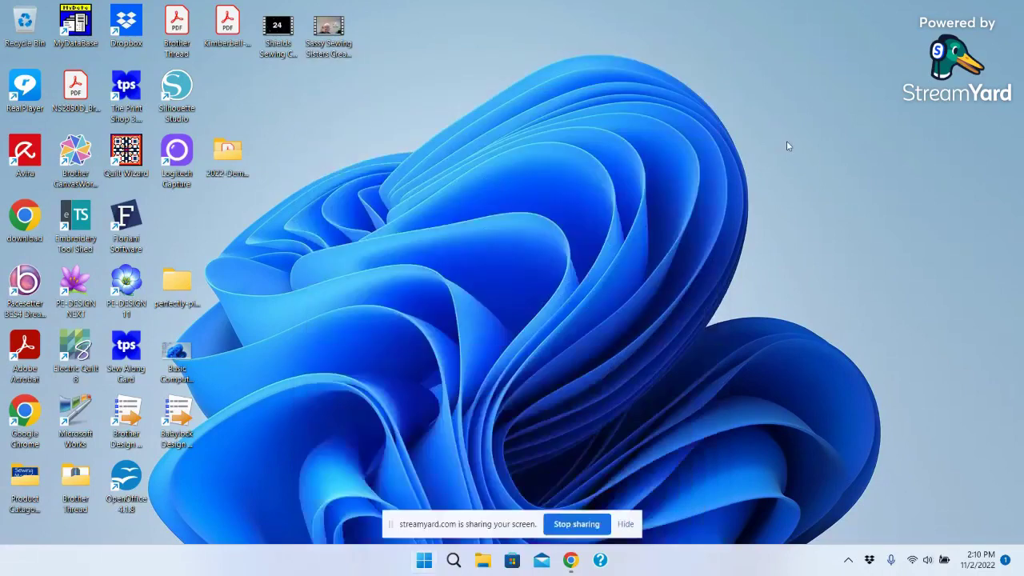
Step: Look through the alphabetical list of all installed apps and compare it with the pinned apps in Start
{"action": "left_click", "coordinate": [424, 561]}
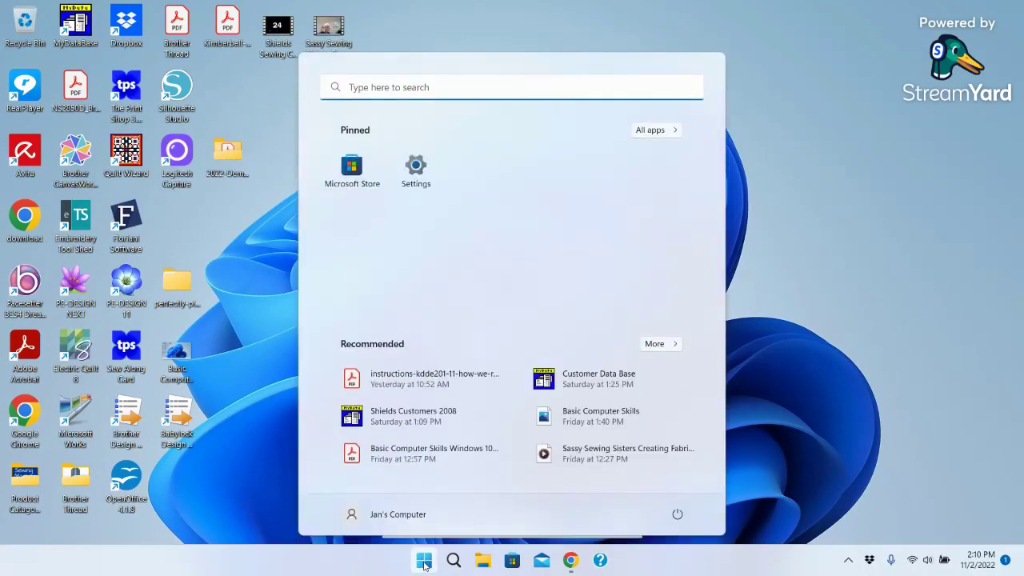
{"action": "left_click", "coordinate": [656, 130]}
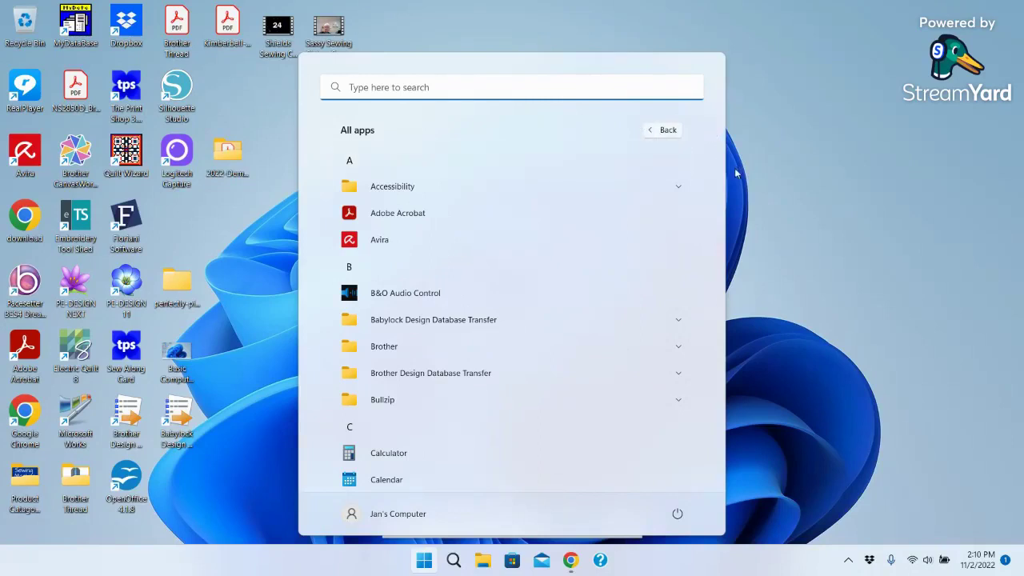
{"action": "left_click_drag", "start_coordinate": [719, 170], "coordinate": [719, 215]}
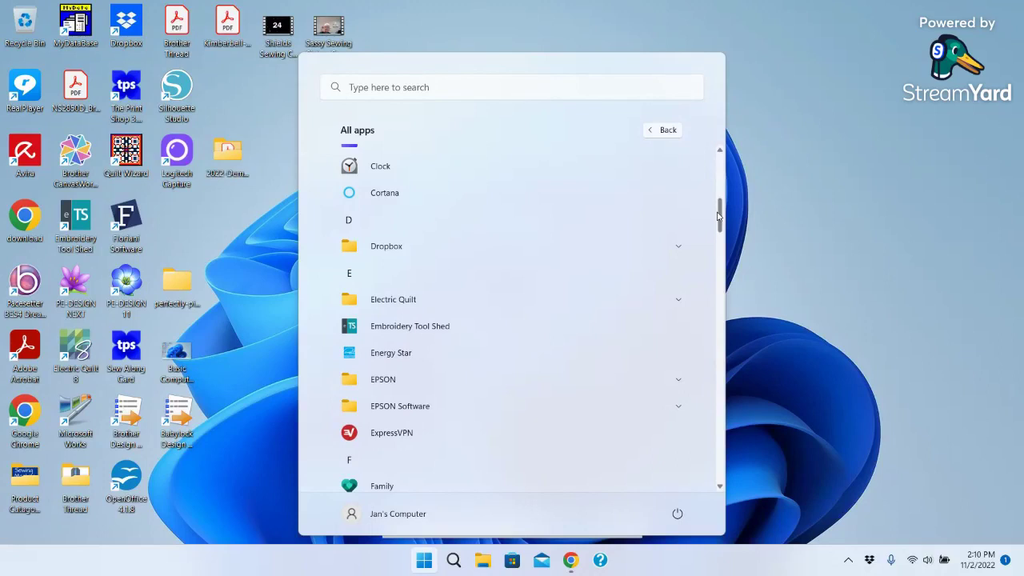
{"action": "left_click_drag", "start_coordinate": [717, 215], "coordinate": [726, 260]}
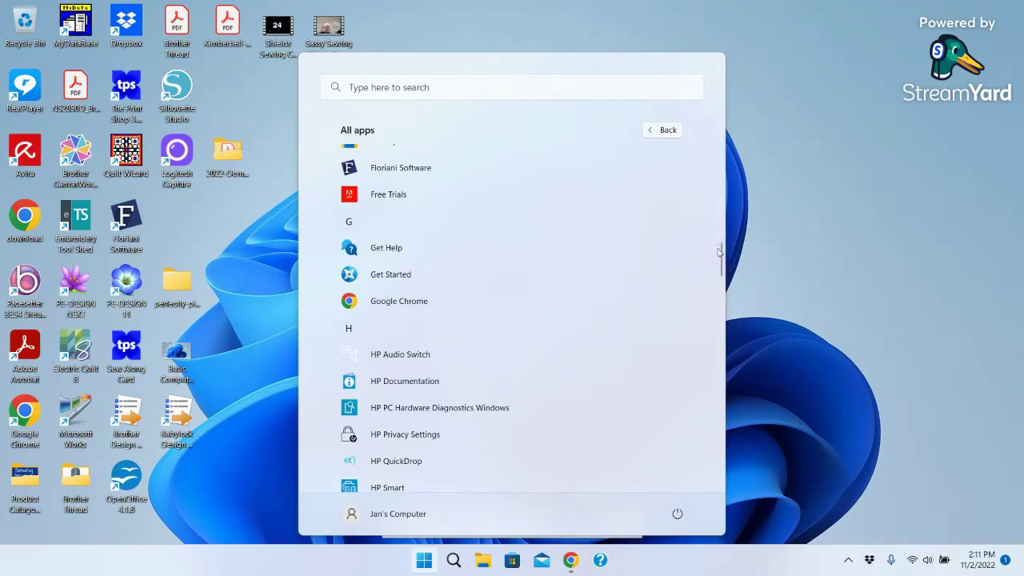
{"action": "mouse_move", "coordinate": [723, 255]}
{"action": "left_mouse_down"}
{"action": "mouse_move", "coordinate": [722, 281]}
{"action": "mouse_move", "coordinate": [729, 165]}
{"action": "mouse_move", "coordinate": [720, 249]}
{"action": "left_mouse_up"}
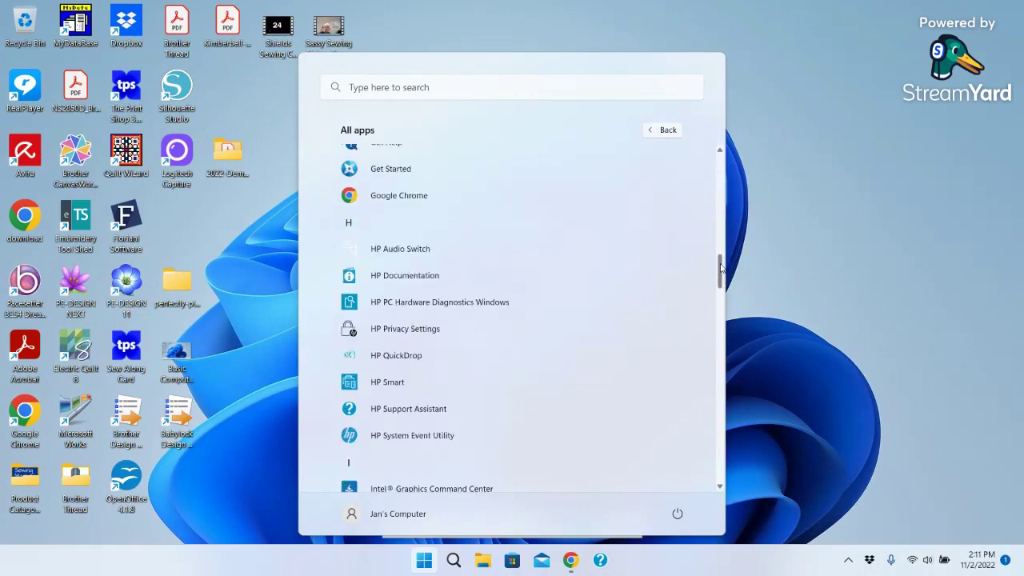
{"action": "left_click_drag", "start_coordinate": [721, 268], "coordinate": [727, 312]}
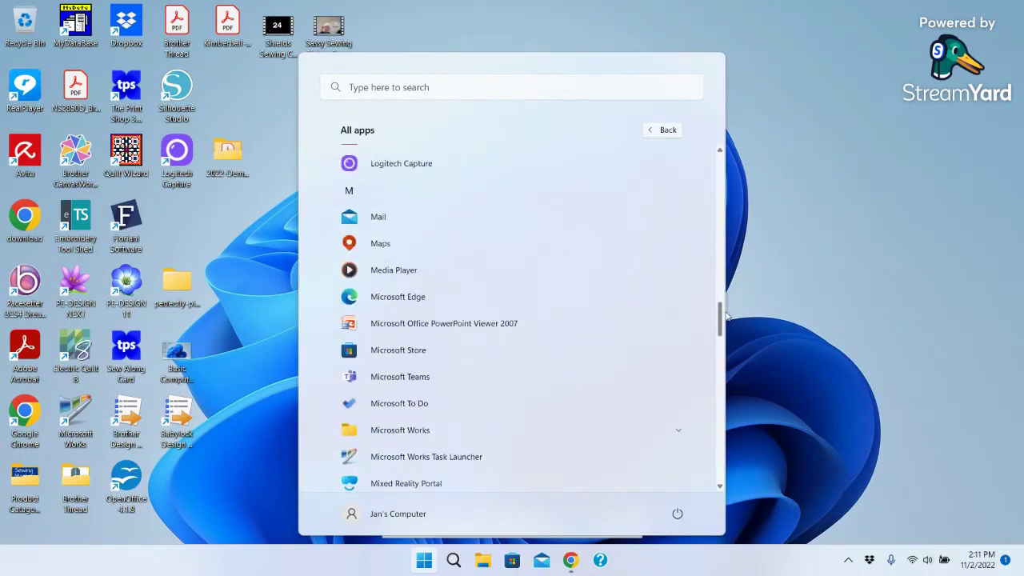
{"action": "left_click", "coordinate": [662, 132]}
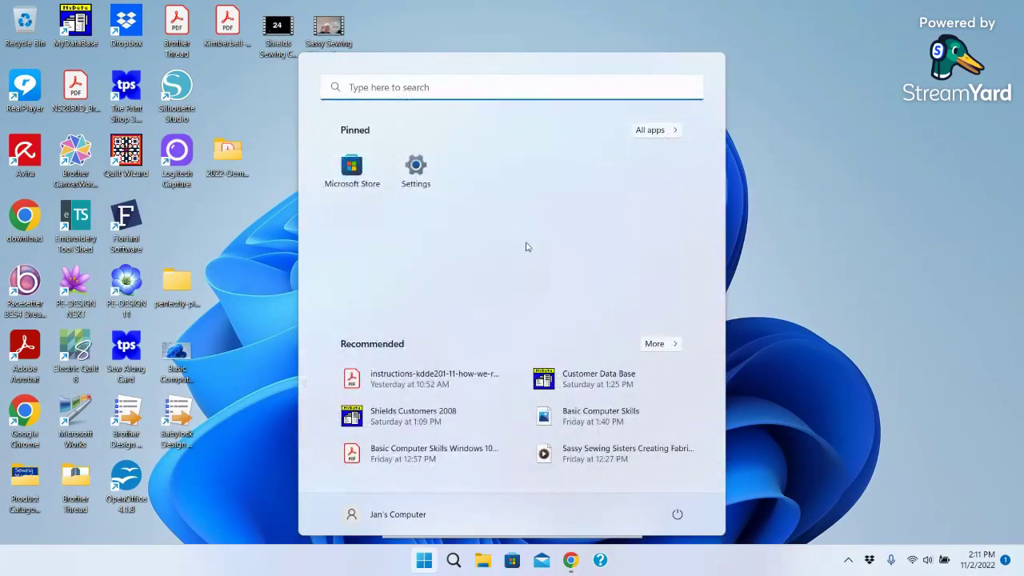
{"action": "left_click", "coordinate": [654, 136]}
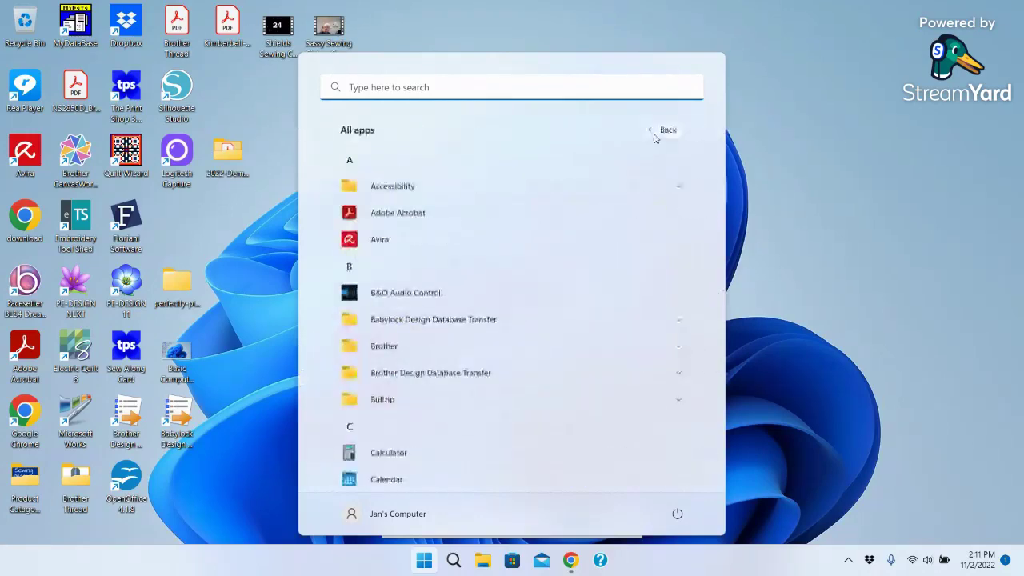
{"action": "mouse_move", "coordinate": [723, 168]}
{"action": "left_mouse_down"}
{"action": "mouse_move", "coordinate": [744, 316]}
{"action": "mouse_move", "coordinate": [729, 477]}
{"action": "mouse_move", "coordinate": [740, 320]}
{"action": "mouse_move", "coordinate": [710, 157]}
{"action": "left_mouse_up"}
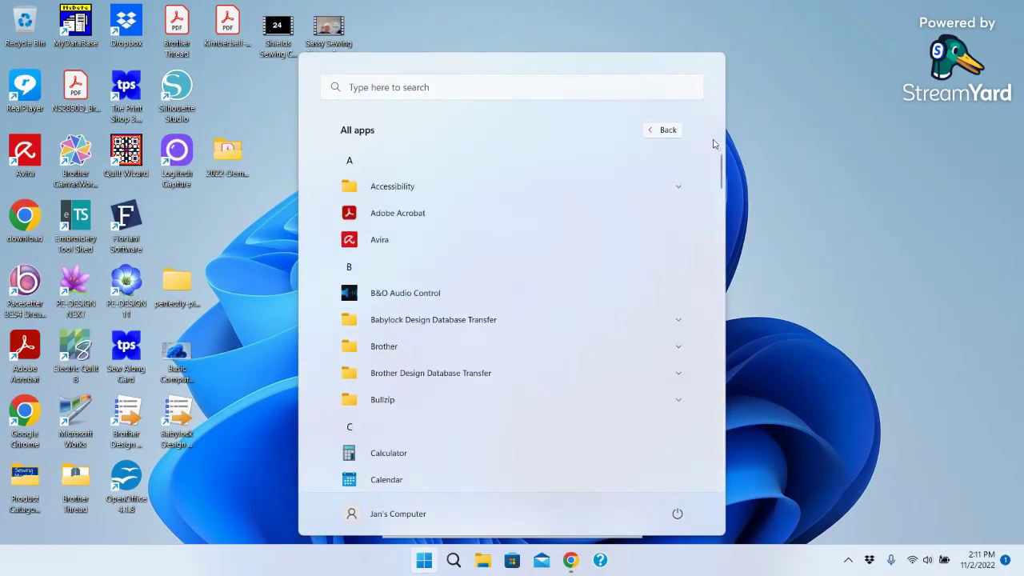
{"action": "left_click", "coordinate": [665, 131]}
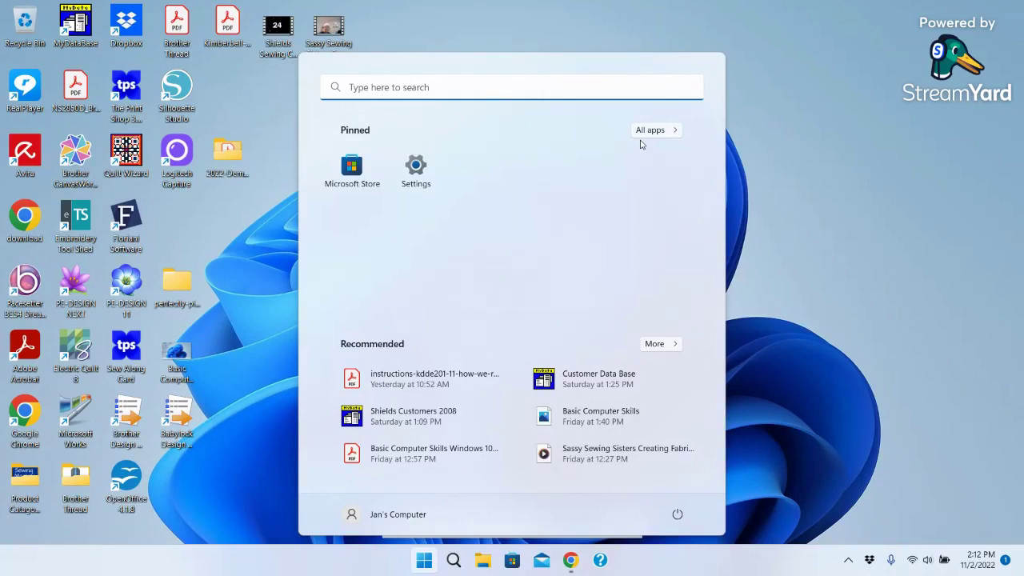
{"action": "left_click", "coordinate": [871, 160]}
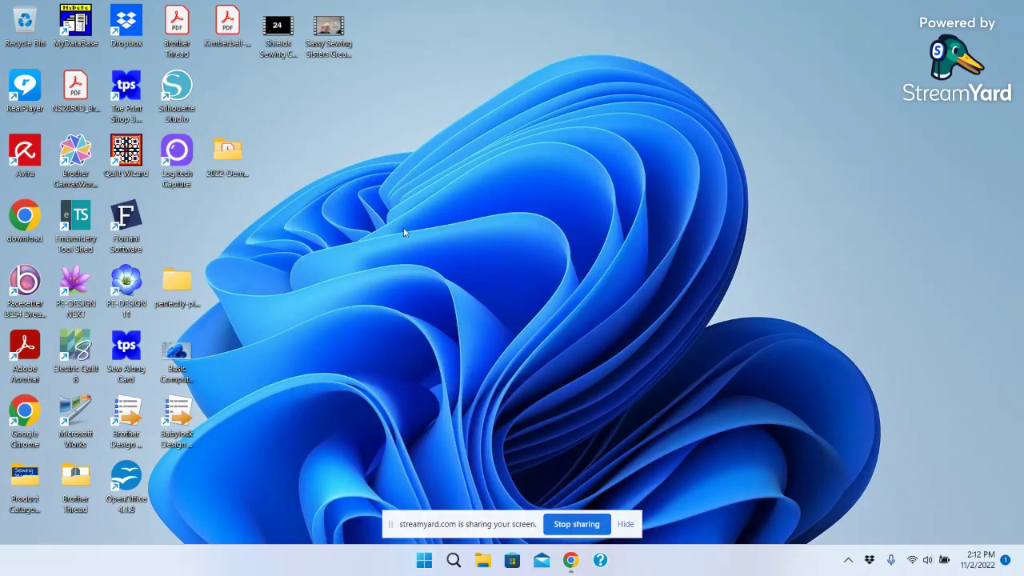
{"action": "left_click", "coordinate": [423, 563]}
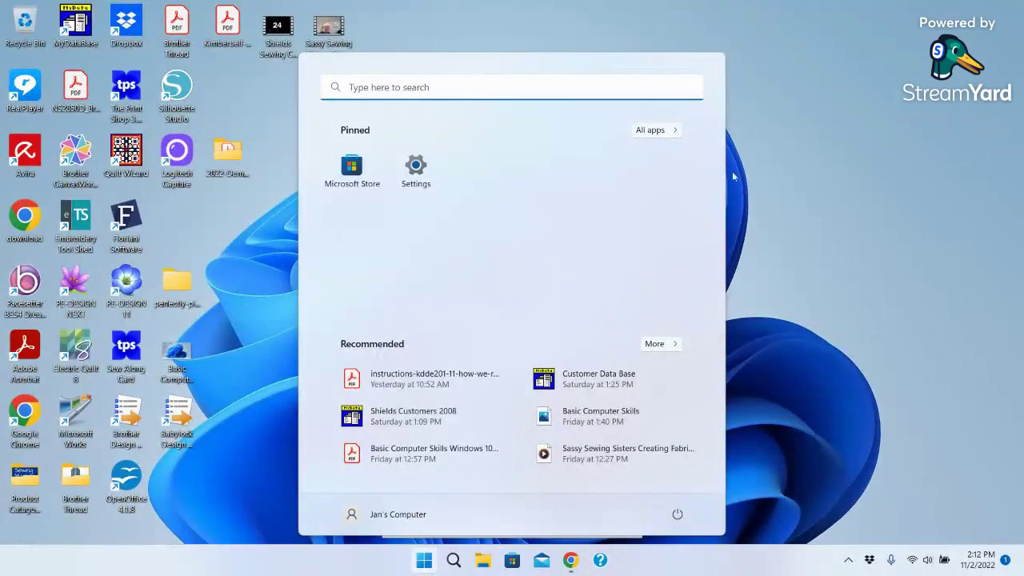
{"action": "left_click", "coordinate": [792, 147]}
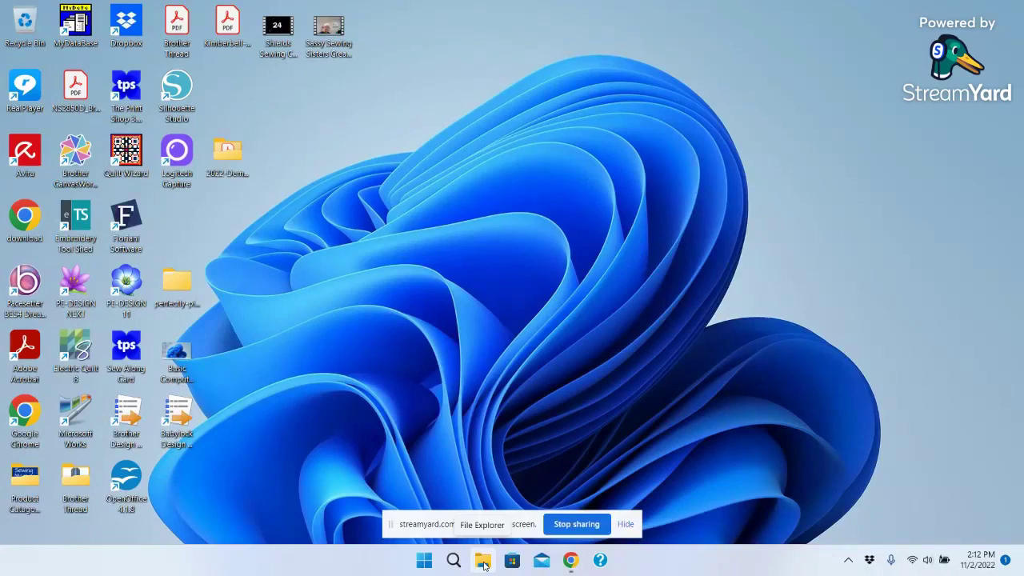
Step: Pin This PC and the Documents folder to Start from File Explorer, and close the File Explorer window
{"action": "left_click", "coordinate": [483, 562]}
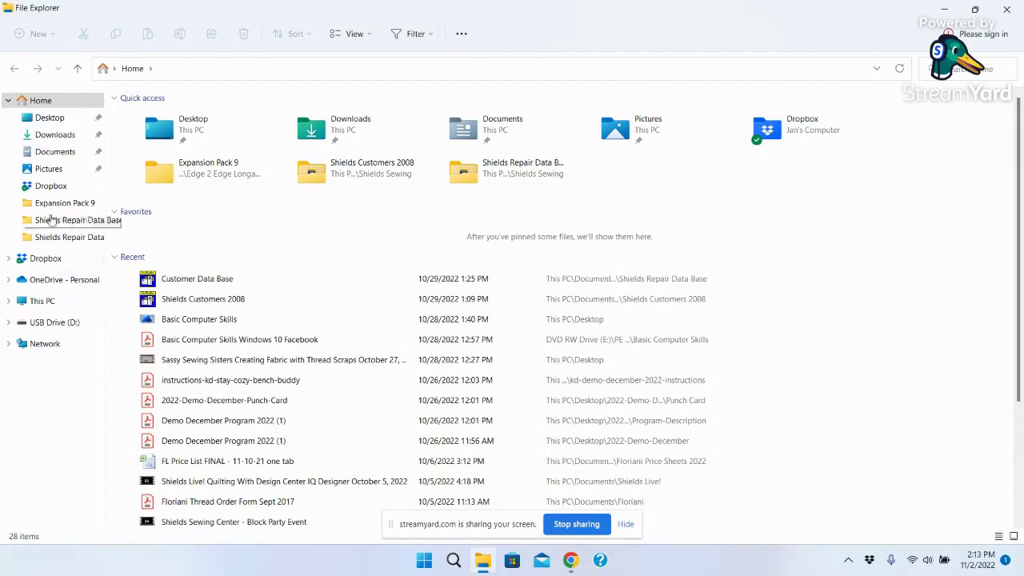
{"action": "right_click", "coordinate": [40, 301]}
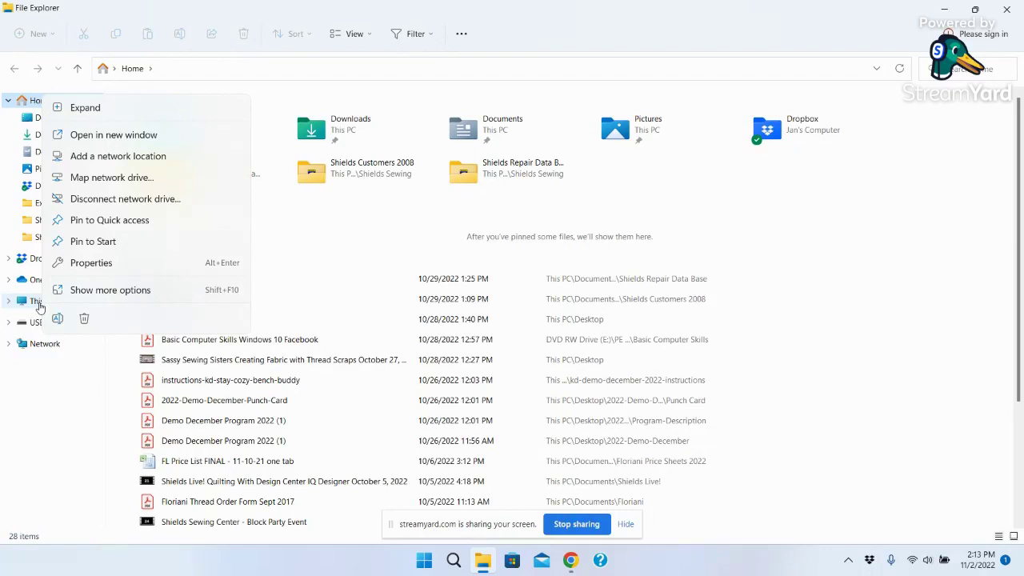
{"action": "left_click", "coordinate": [91, 243]}
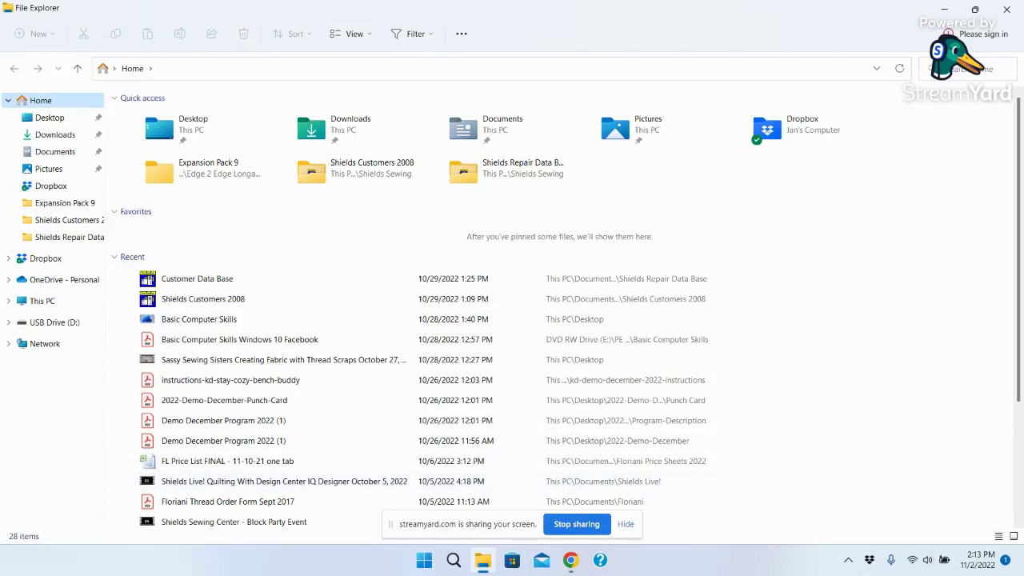
{"action": "mouse_move", "coordinate": [478, 567]}
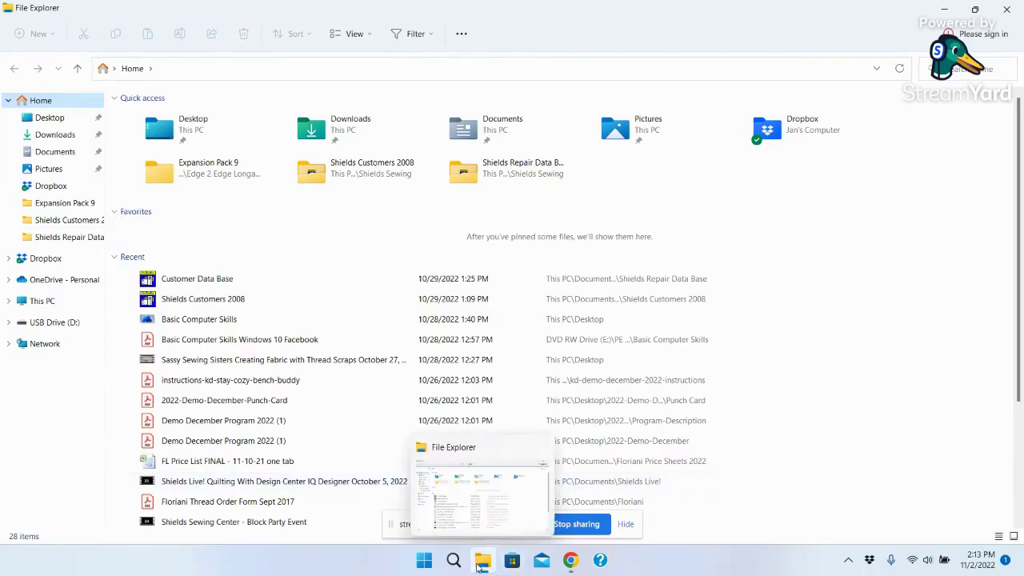
{"action": "right_click", "coordinate": [55, 153]}
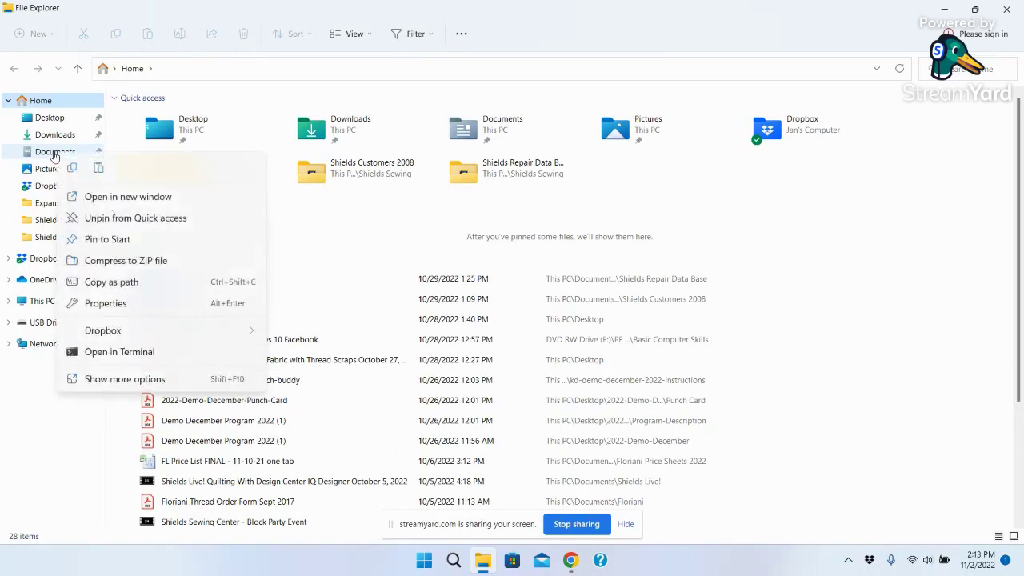
{"action": "left_click", "coordinate": [107, 240]}
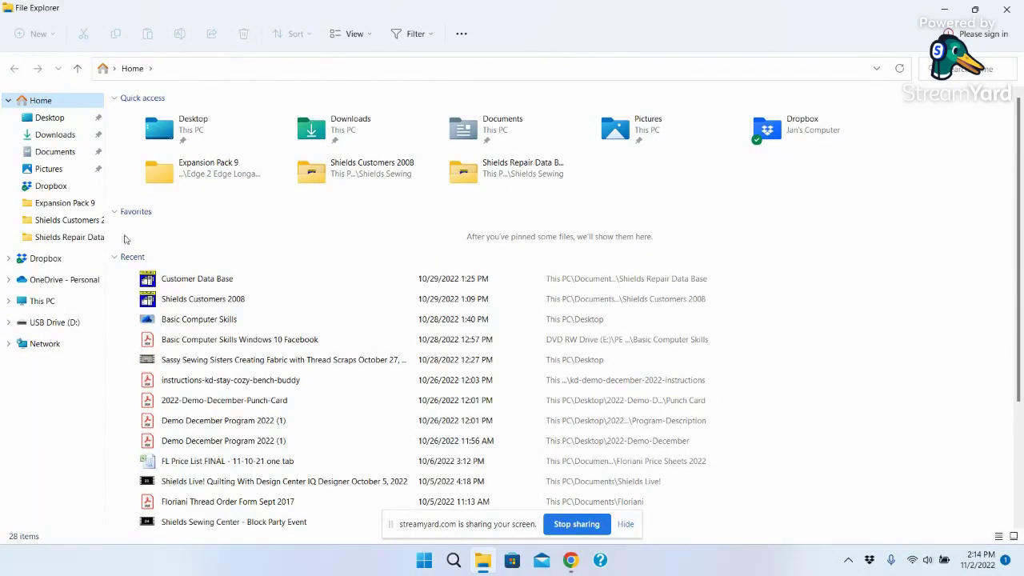
{"action": "left_click", "coordinate": [977, 9]}
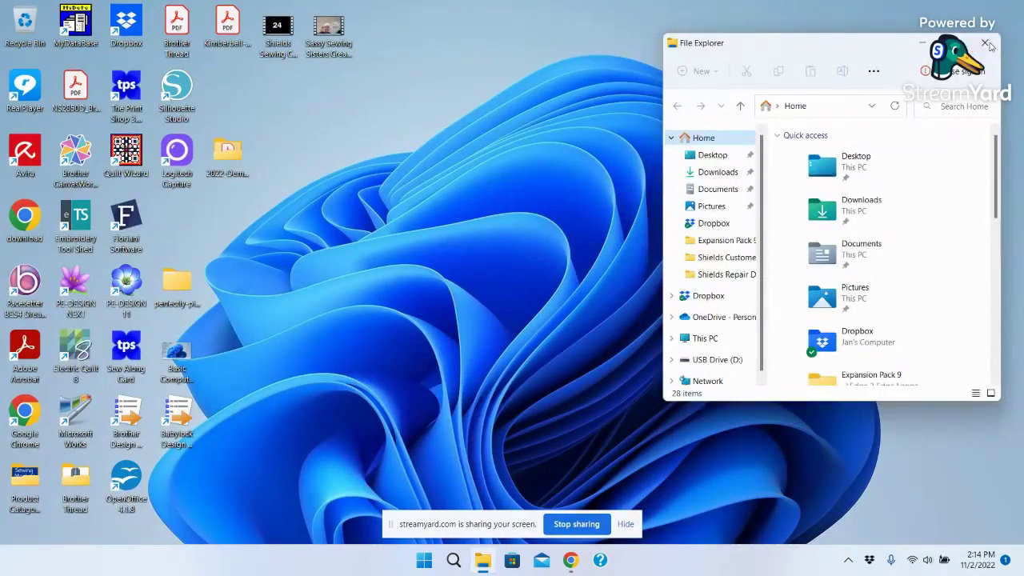
{"action": "left_click", "coordinate": [990, 45]}
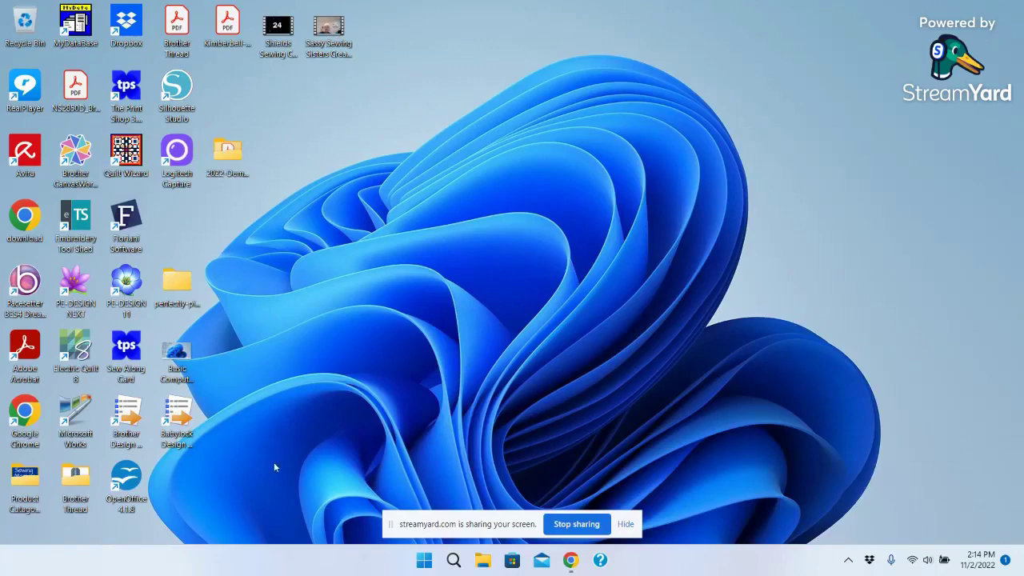
Step: Open This PC from its Start pin, examine its folders and drives in a maximized window, and close it
{"action": "left_click", "coordinate": [424, 561]}
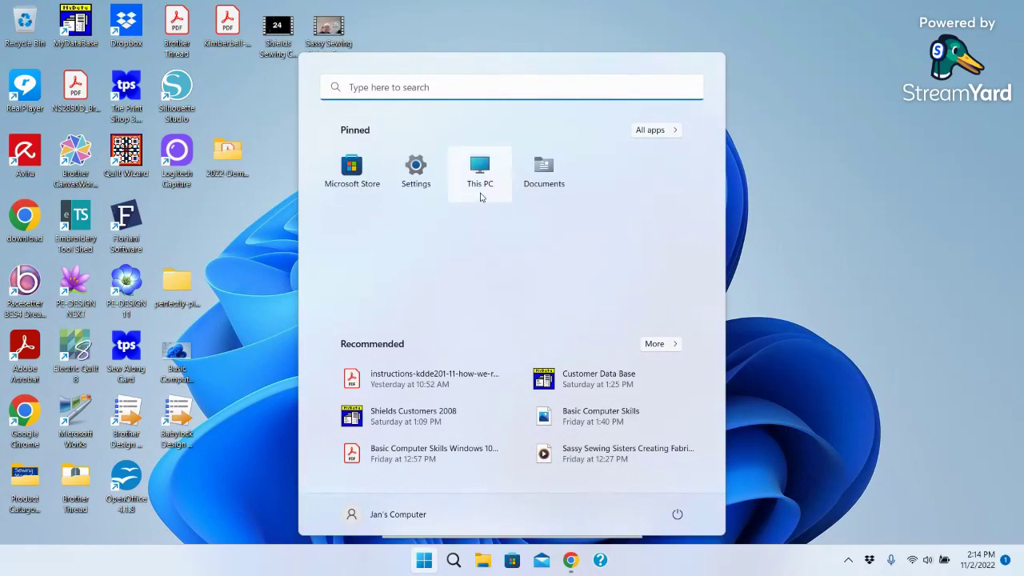
{"action": "left_click", "coordinate": [883, 171]}
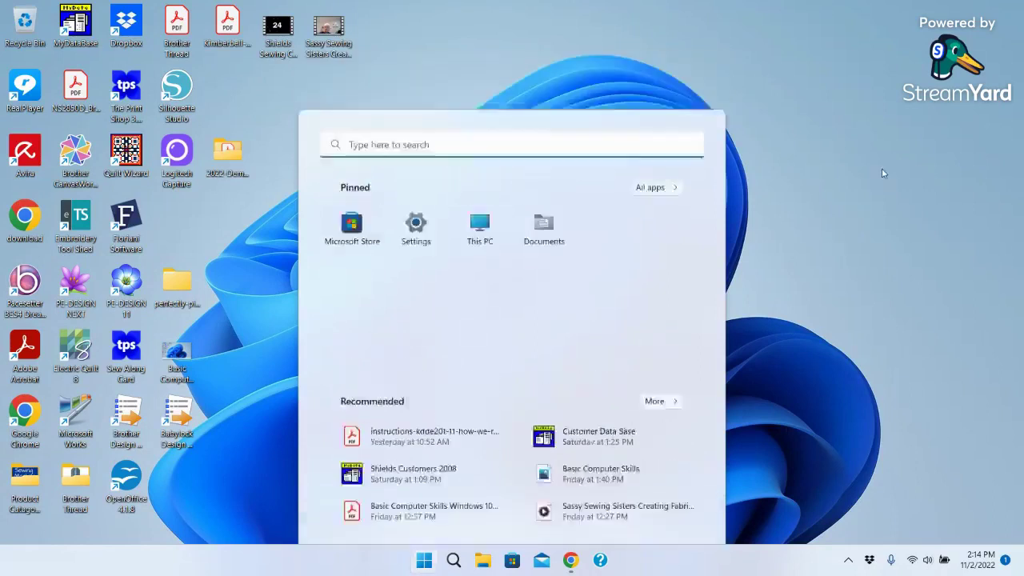
{"action": "left_click", "coordinate": [424, 560]}
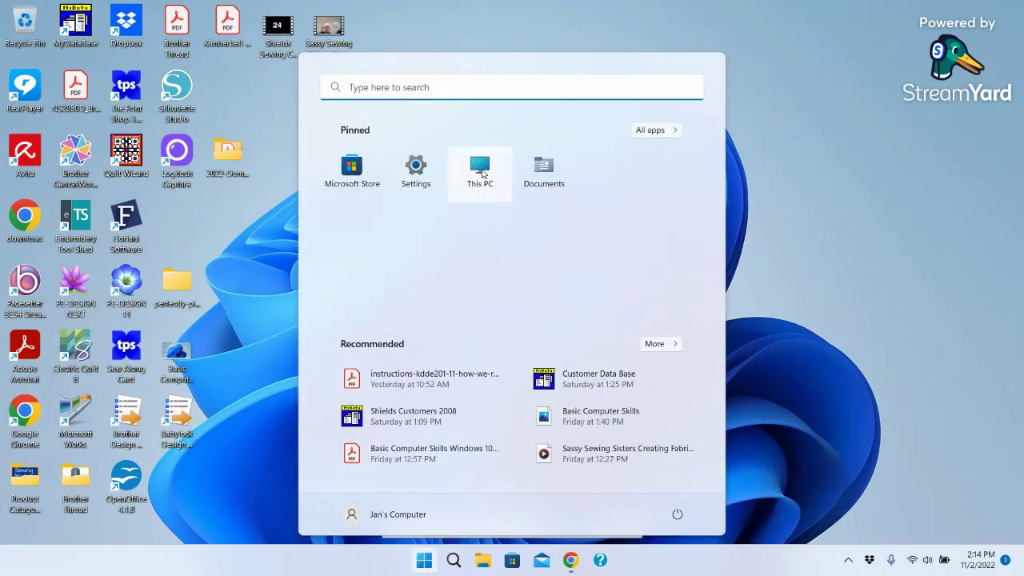
{"action": "left_click", "coordinate": [482, 171]}
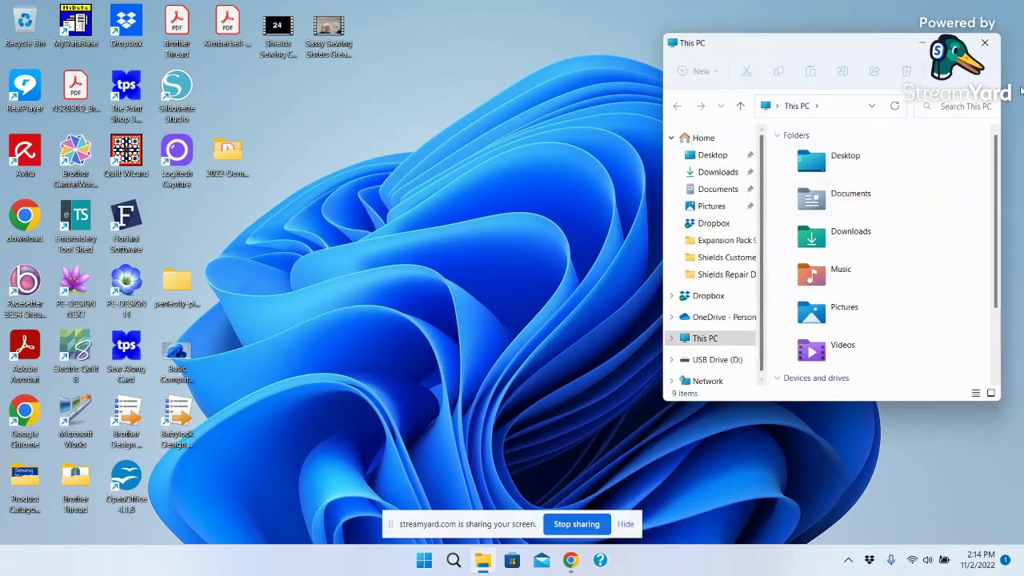
{"action": "key", "text": "super+Up"}
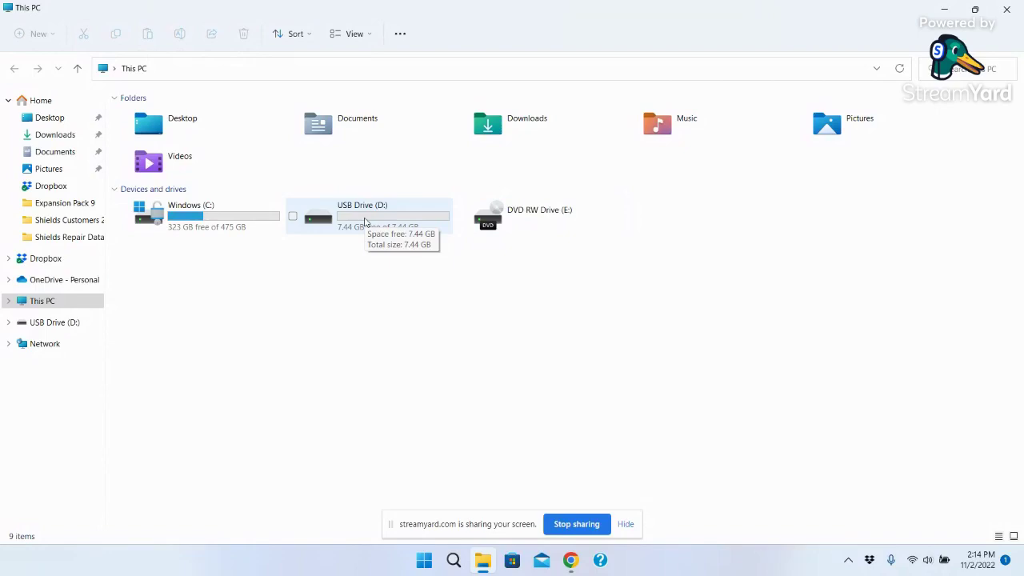
{"action": "left_click", "coordinate": [994, 10]}
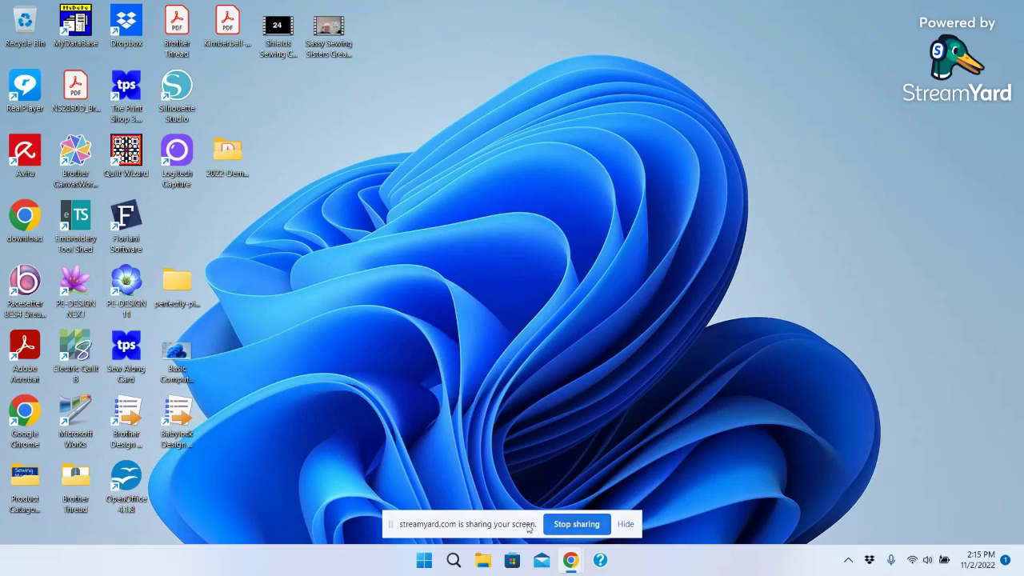
{"action": "mouse_move", "coordinate": [570, 566]}
{"action": "left_click", "coordinate": [424, 560]}
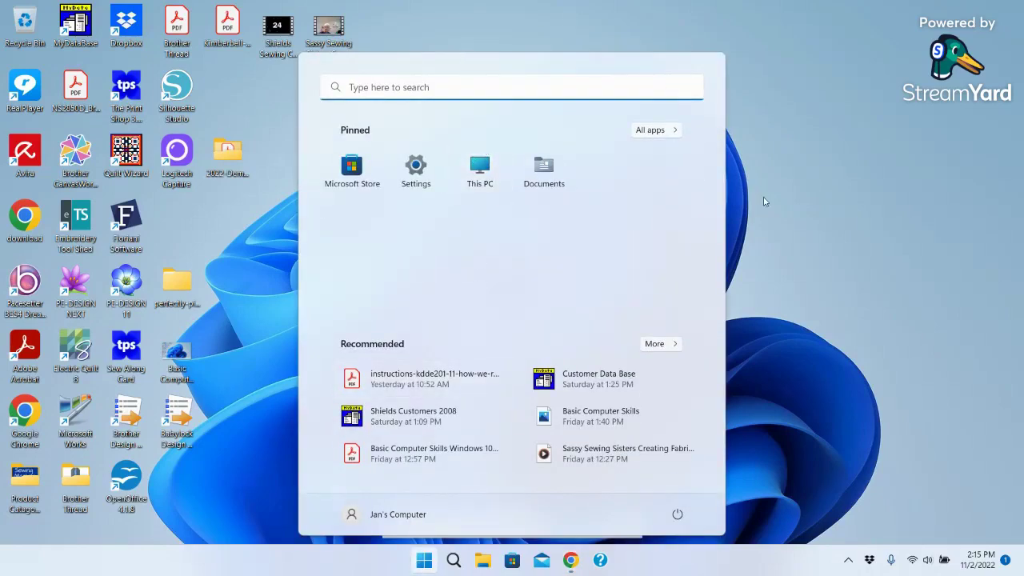
{"action": "left_click", "coordinate": [861, 185]}
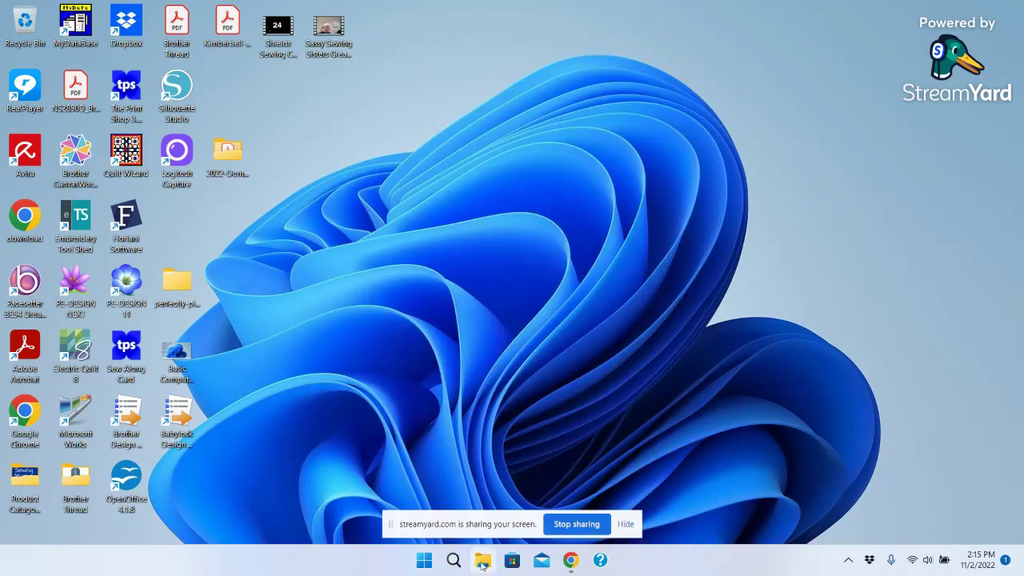
Step: Create a desktop shortcut to This PC from a reduced-size File Explorer window, and close the window
{"action": "left_click", "coordinate": [481, 564]}
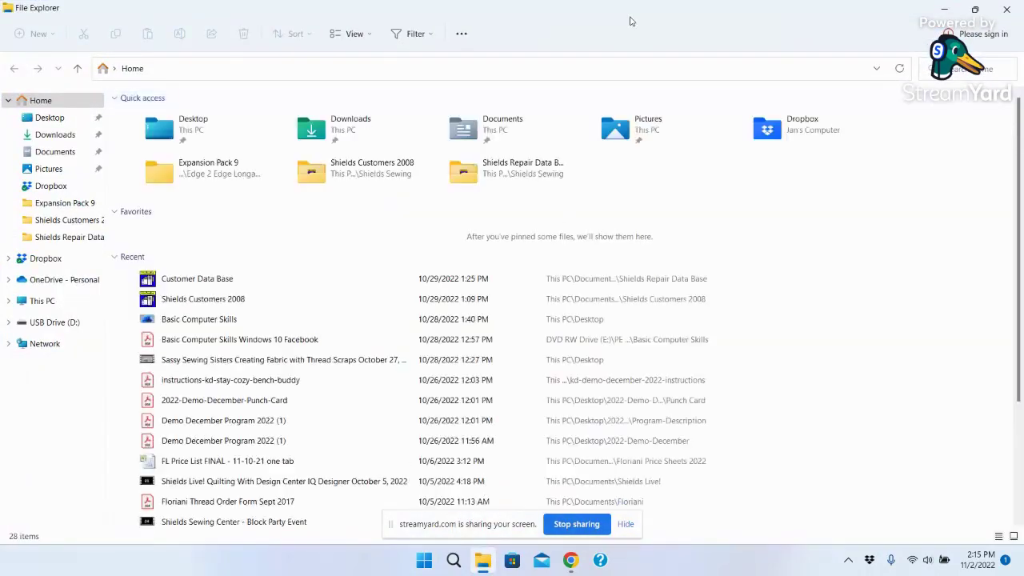
{"action": "left_click", "coordinate": [975, 11]}
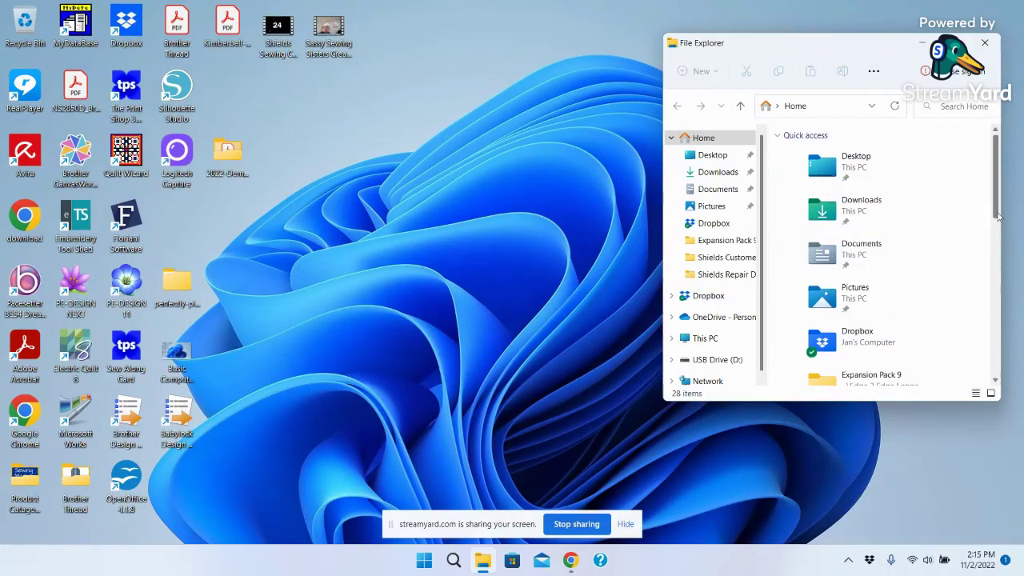
{"action": "mouse_move", "coordinate": [1001, 207]}
{"action": "left_mouse_down"}
{"action": "mouse_move", "coordinate": [994, 293]}
{"action": "mouse_move", "coordinate": [999, 210]}
{"action": "left_mouse_up"}
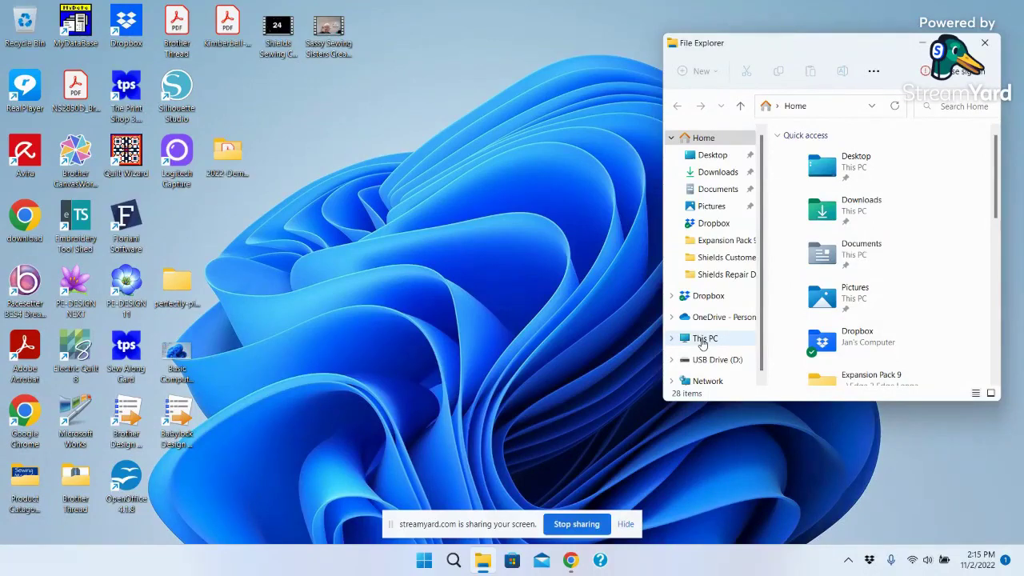
{"action": "left_click_drag", "start_coordinate": [702, 342], "coordinate": [324, 181]}
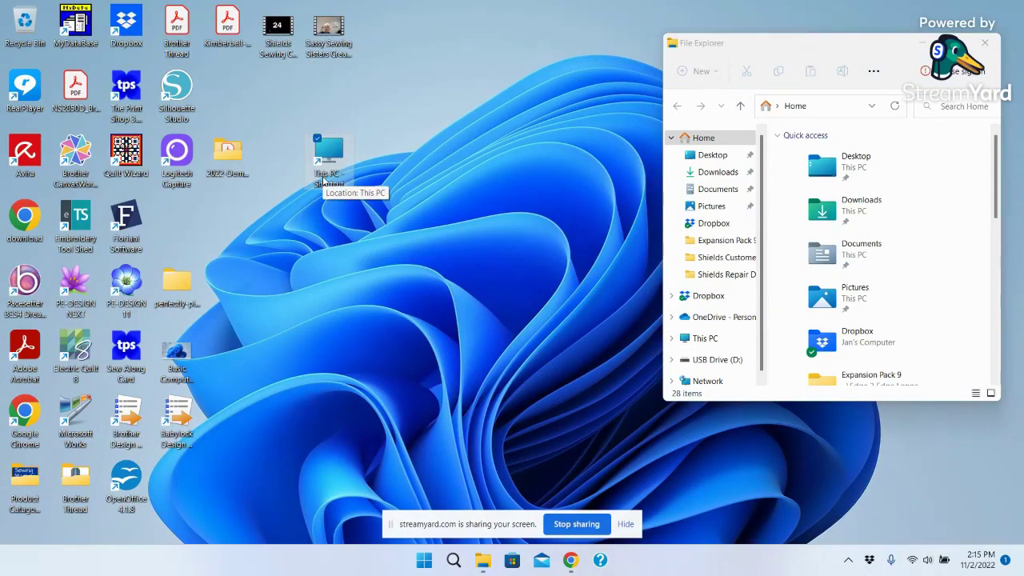
{"action": "left_click", "coordinate": [984, 43]}
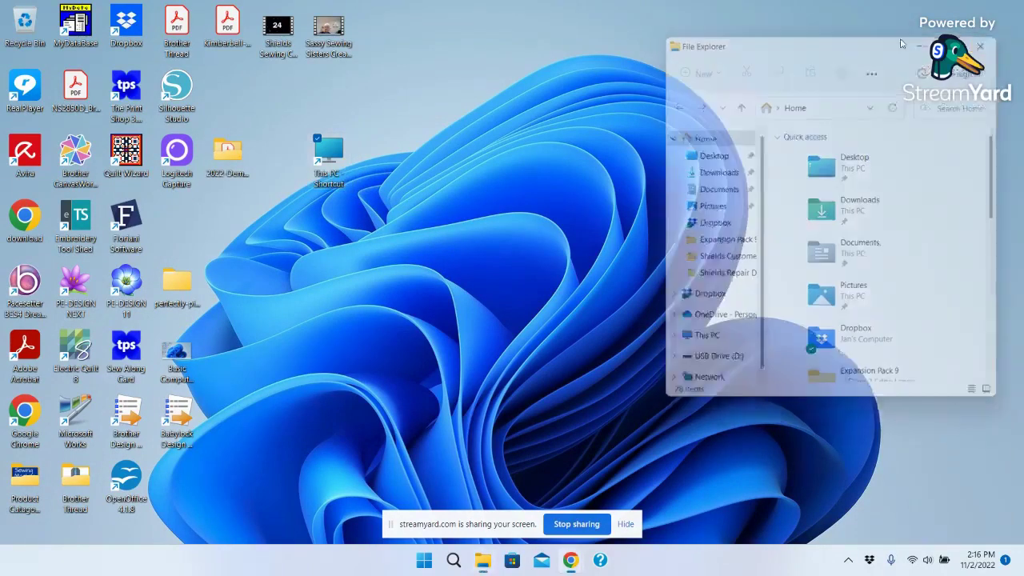
Step: Open This PC from its desktop shortcut, place a Documents shortcut on the desktop below This PC, and close the window
{"action": "double_click", "coordinate": [323, 145]}
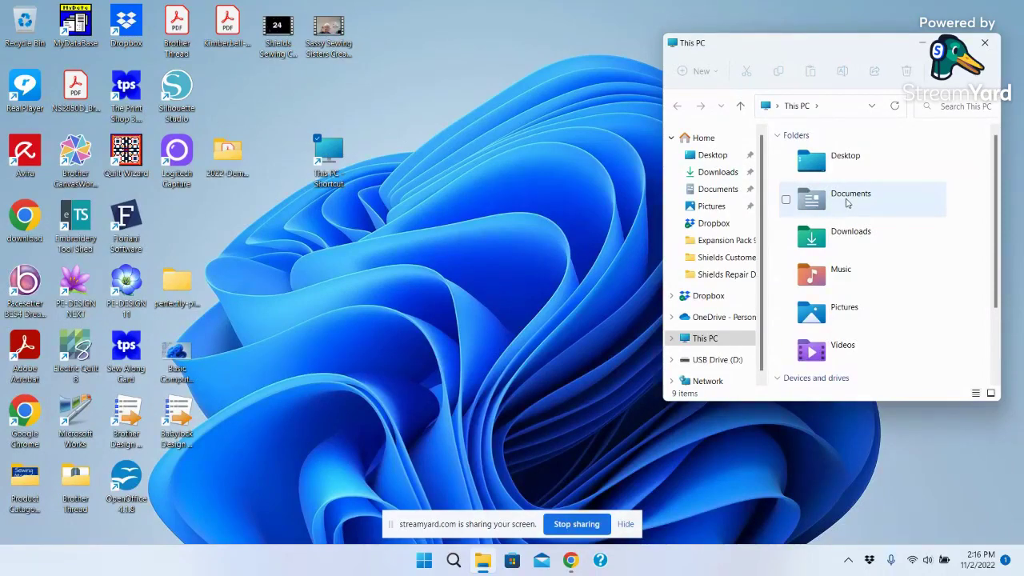
{"action": "left_click_drag", "start_coordinate": [846, 203], "coordinate": [392, 141]}
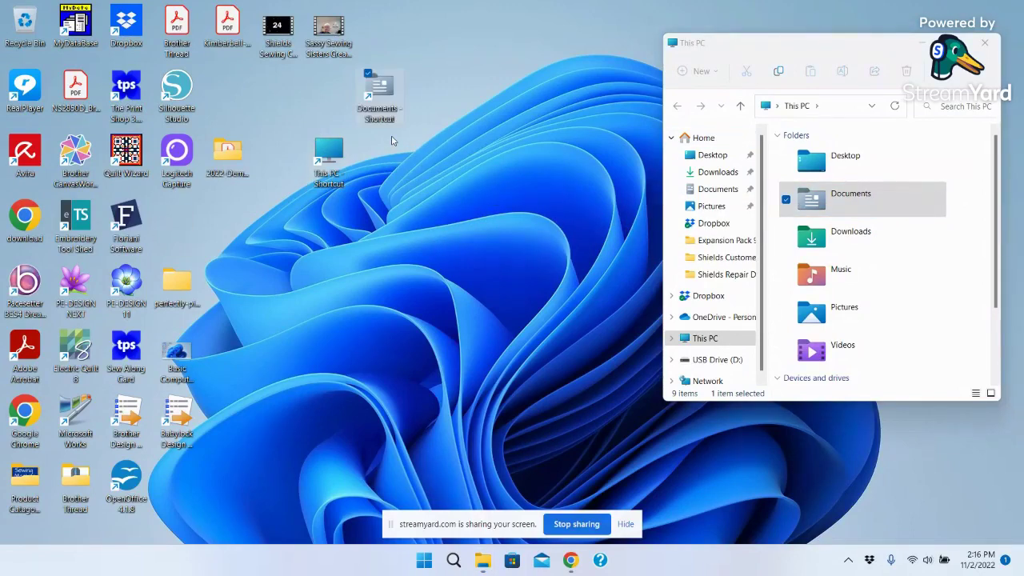
{"action": "left_click_drag", "start_coordinate": [374, 77], "coordinate": [284, 195]}
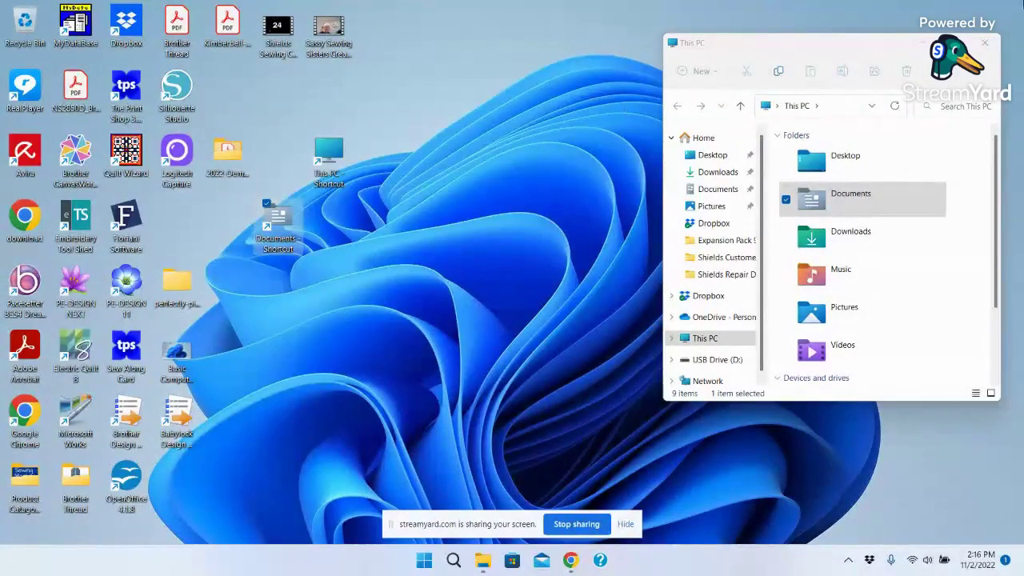
{"action": "left_click", "coordinate": [985, 42]}
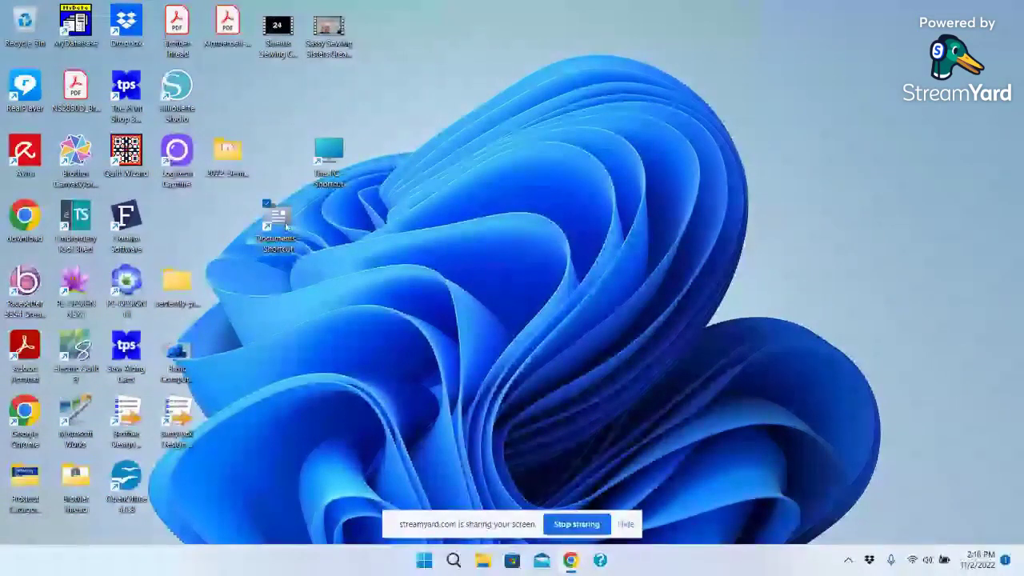
Step: Open the Documents folder from its Start pin and maximize its window
{"action": "left_click", "coordinate": [424, 562]}
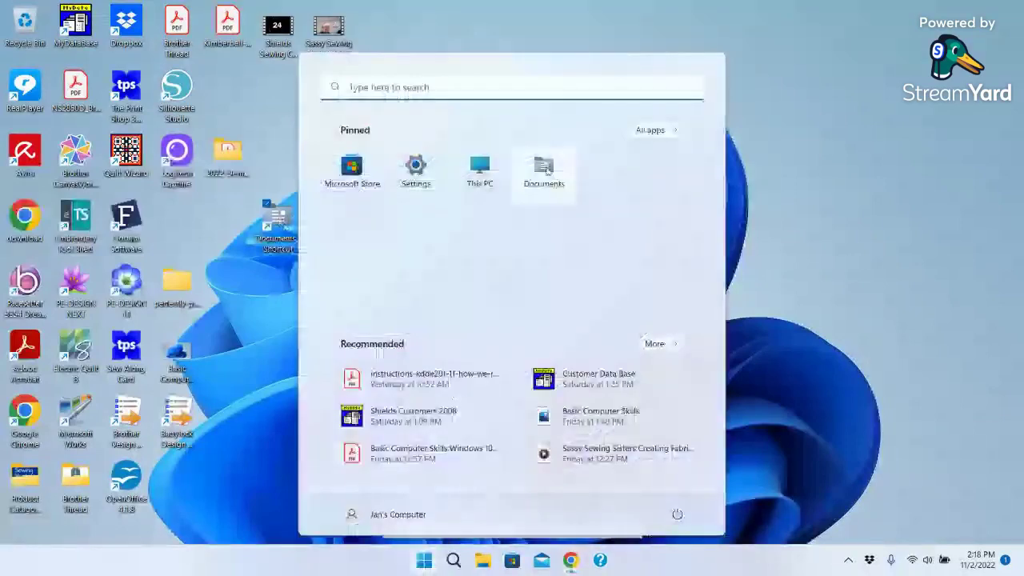
{"action": "left_click", "coordinate": [545, 170]}
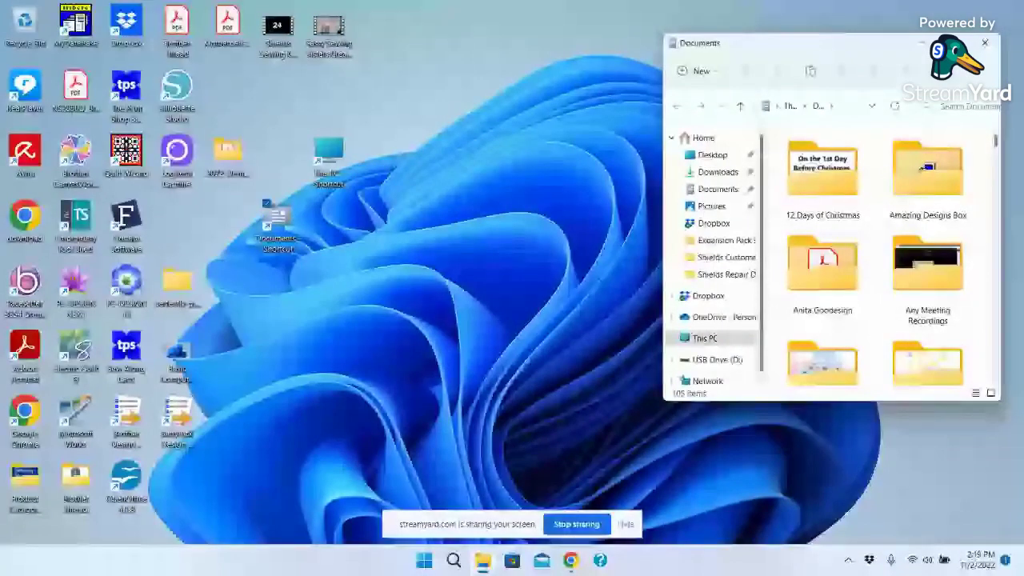
{"action": "left_click", "coordinate": [957, 43]}
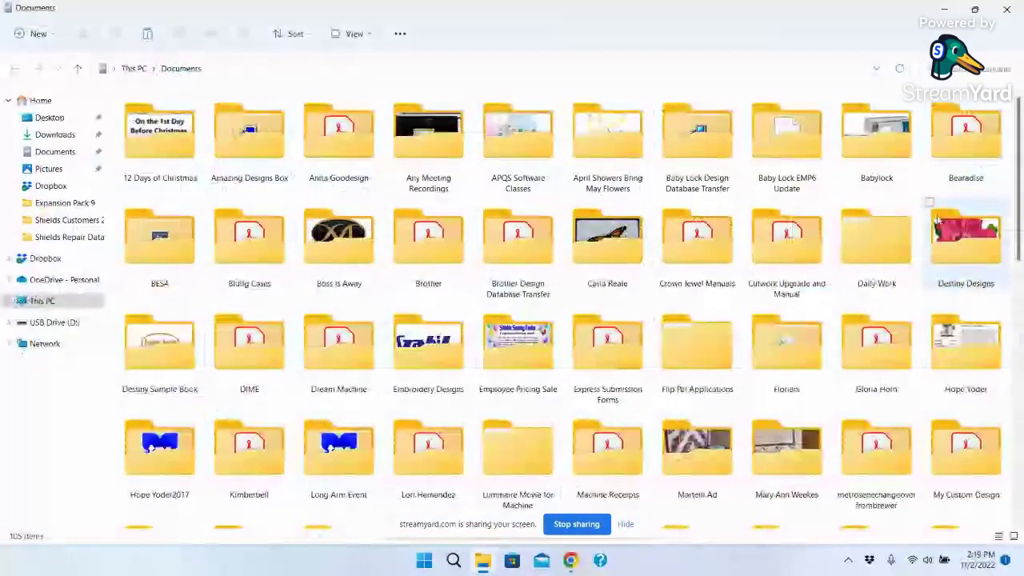
{"action": "mouse_move", "coordinate": [938, 220]}
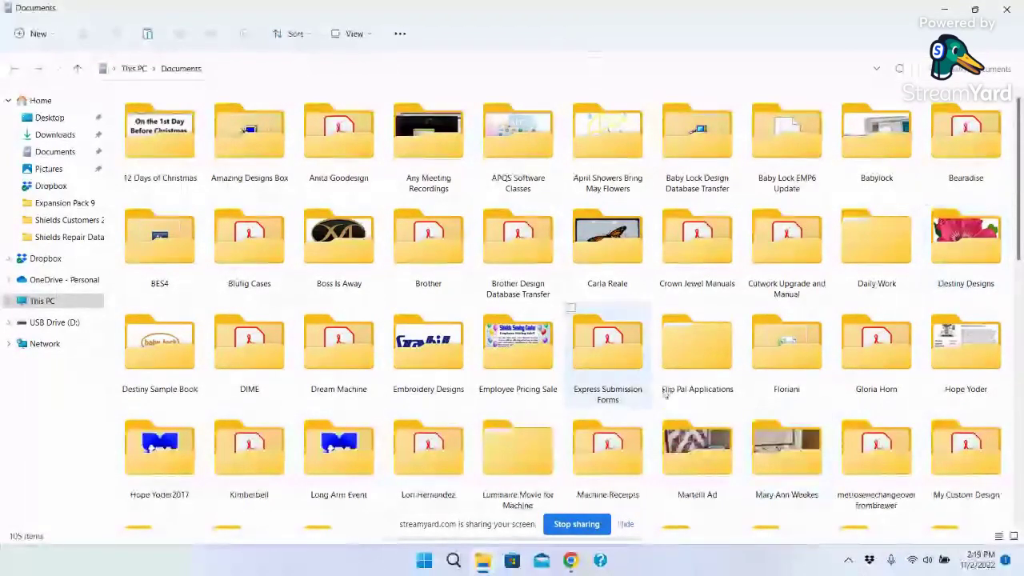
{"action": "mouse_move", "coordinate": [589, 341]}
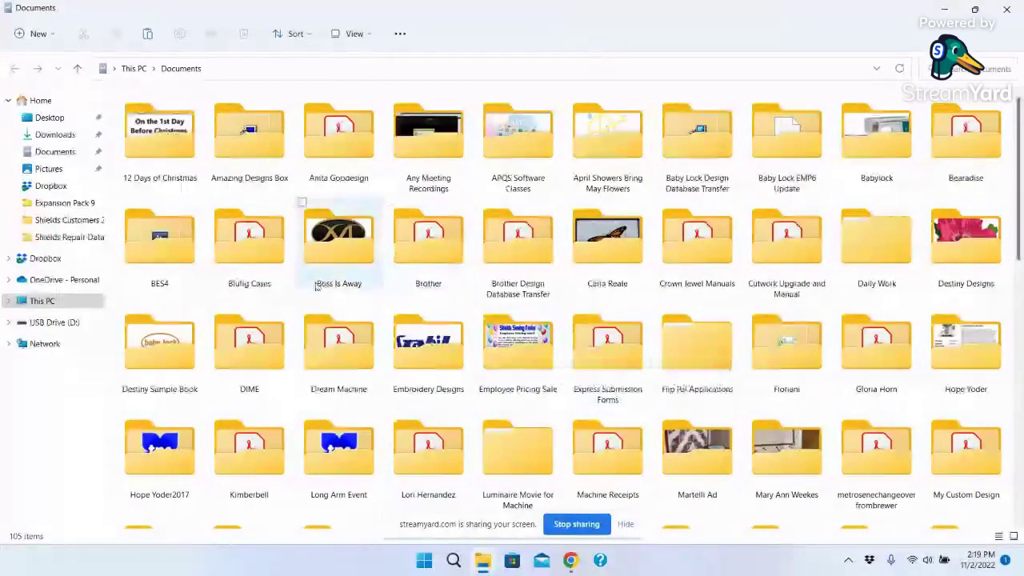
{"action": "right_click", "coordinate": [389, 295]}
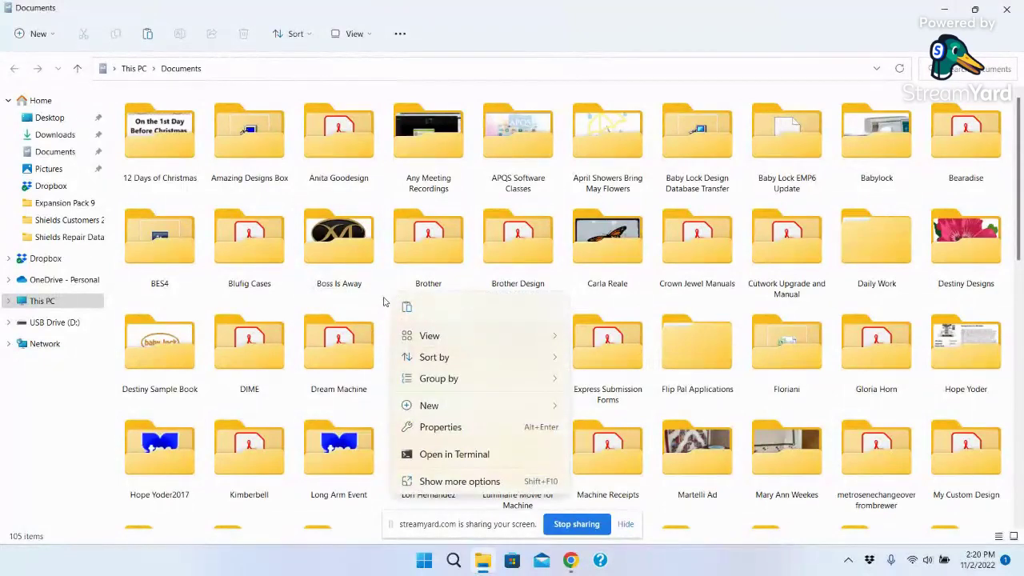
{"action": "mouse_move", "coordinate": [420, 408]}
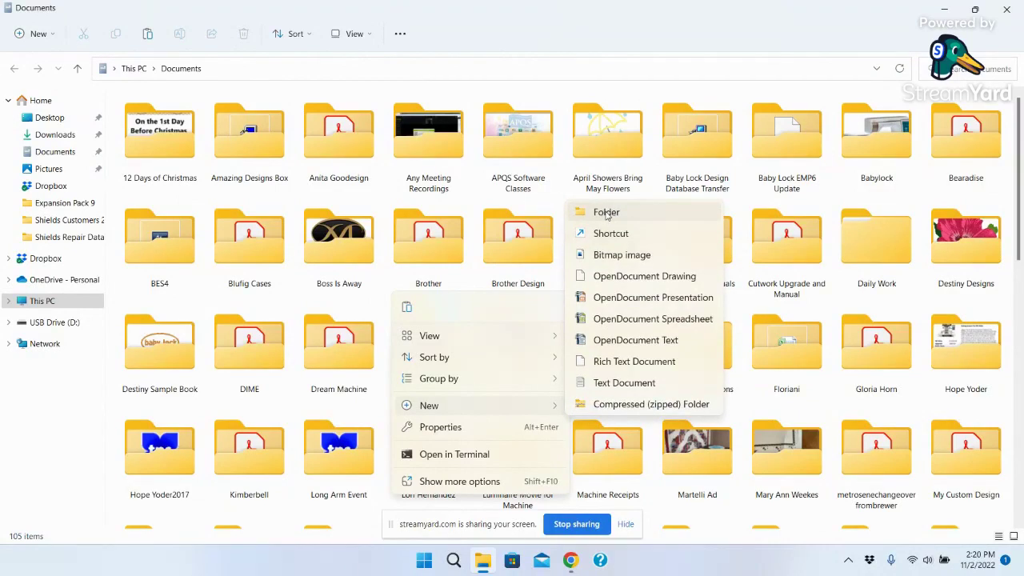
{"action": "left_click", "coordinate": [386, 292]}
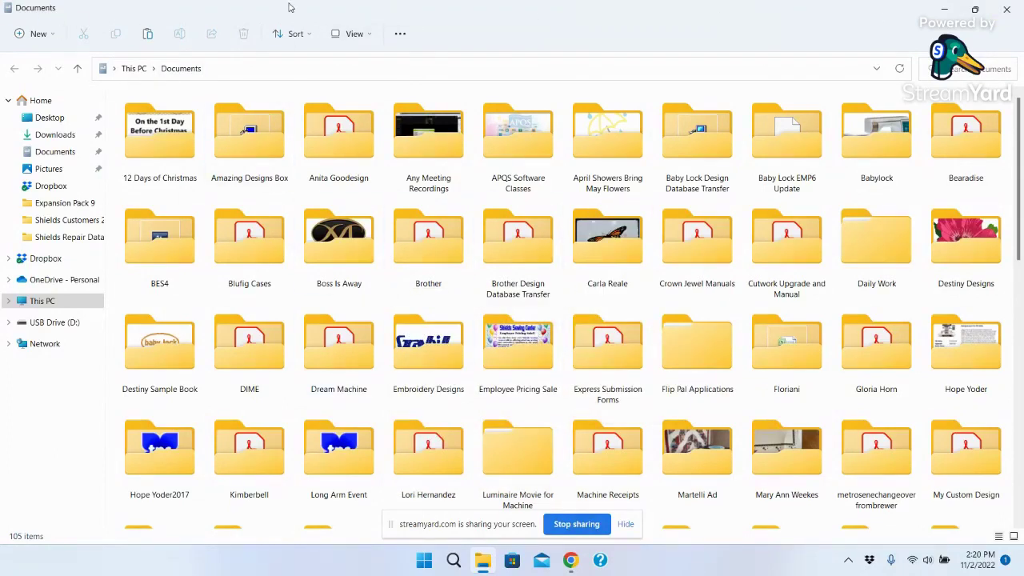
Step: Create a new folder in the Documents folder
{"action": "left_click", "coordinate": [40, 36]}
{"action": "left_click", "coordinate": [50, 70]}
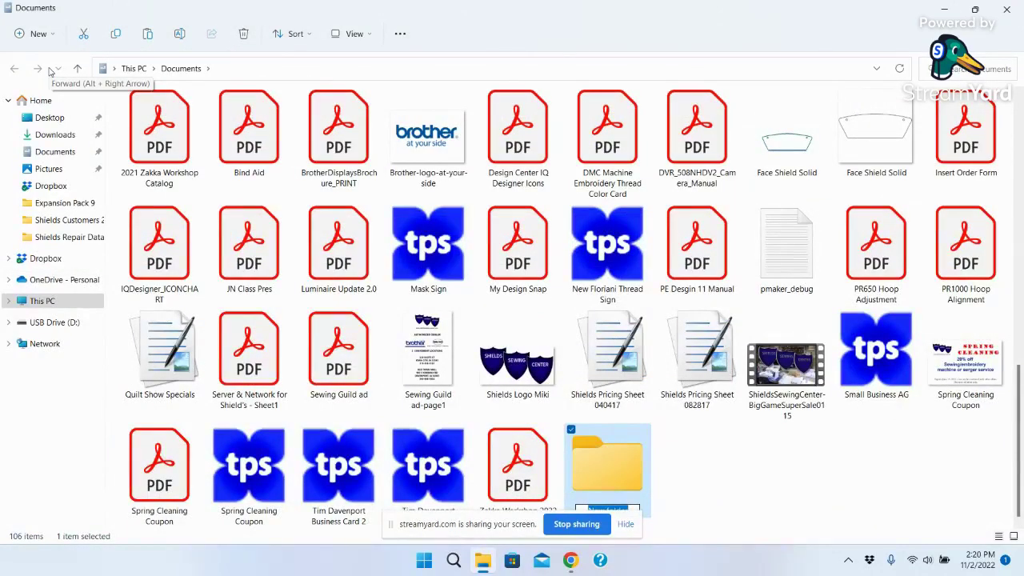
{"action": "left_click", "coordinate": [1020, 404]}
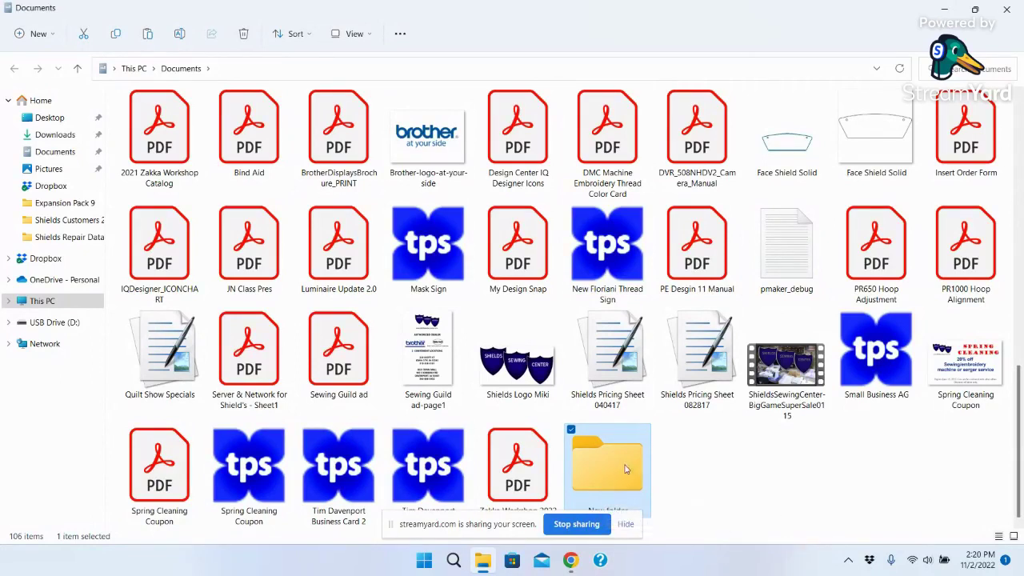
Step: Rename the new folder in Documents as My Embroidery Designs
{"action": "left_click_drag", "start_coordinate": [620, 473], "coordinate": [669, 485]}
{"action": "left_click", "coordinate": [604, 507]}
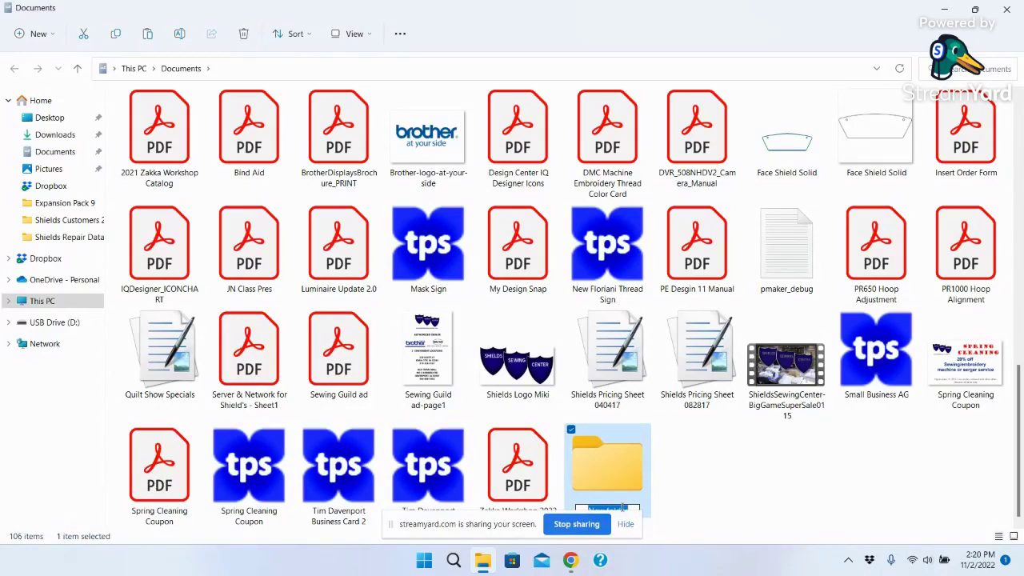
{"action": "type", "text": "My Embro"}
{"action": "key", "text": "BackSpace"}
{"action": "key", "text": "BackSpace"}
{"action": "key", "text": "BackSpace"}
{"action": "key", "text": "BackSpace"}
{"action": "key", "text": "BackSpace"}
{"action": "key", "text": "BackSpace"}
{"action": "type", "text": "Embroidery Designs"}
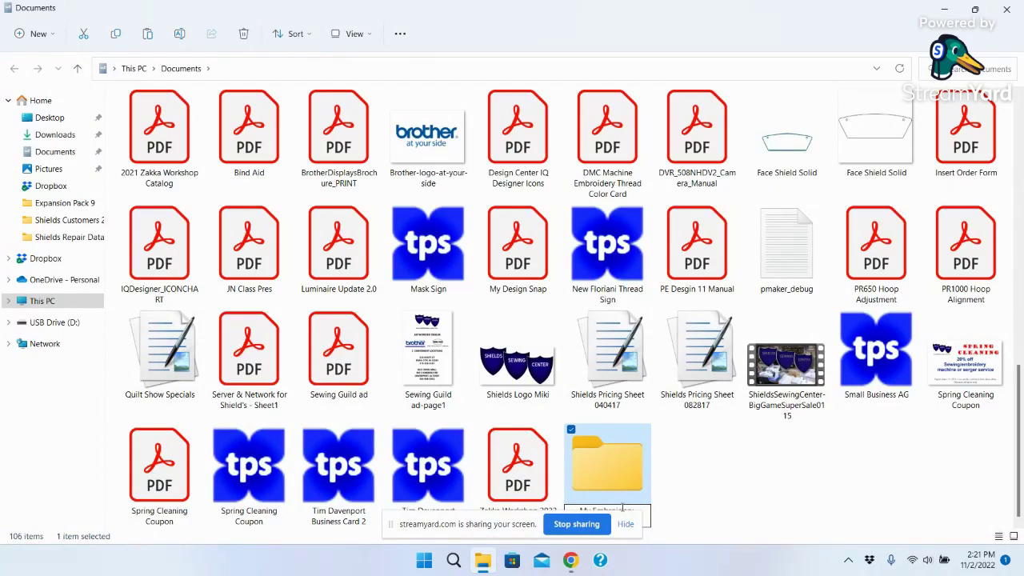
{"action": "key", "text": "Return"}
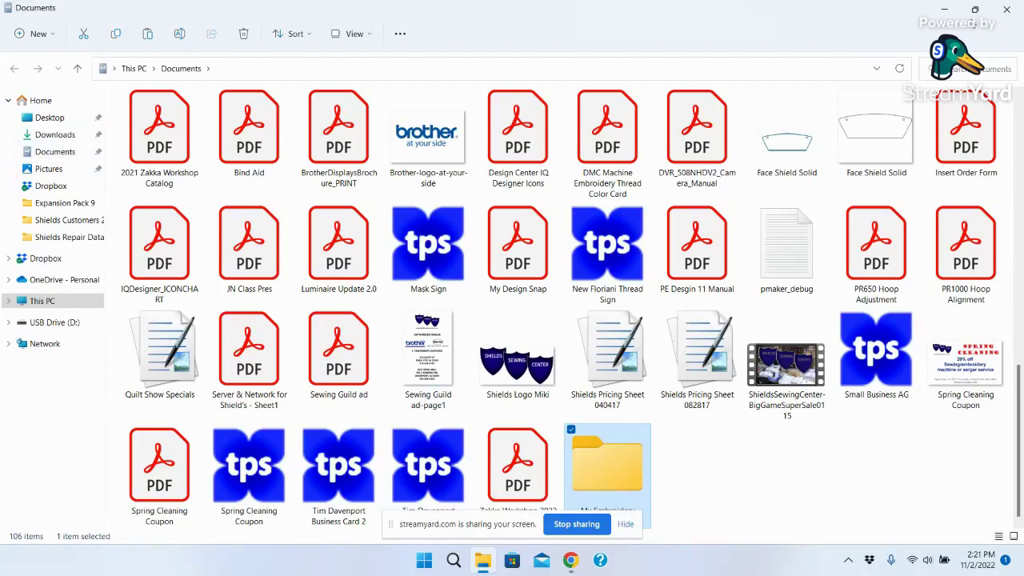
Step: Close the Documents window, reopen it from Start, and locate the My Embroidery Designs folder in the sorted list
{"action": "left_click", "coordinate": [1007, 9]}
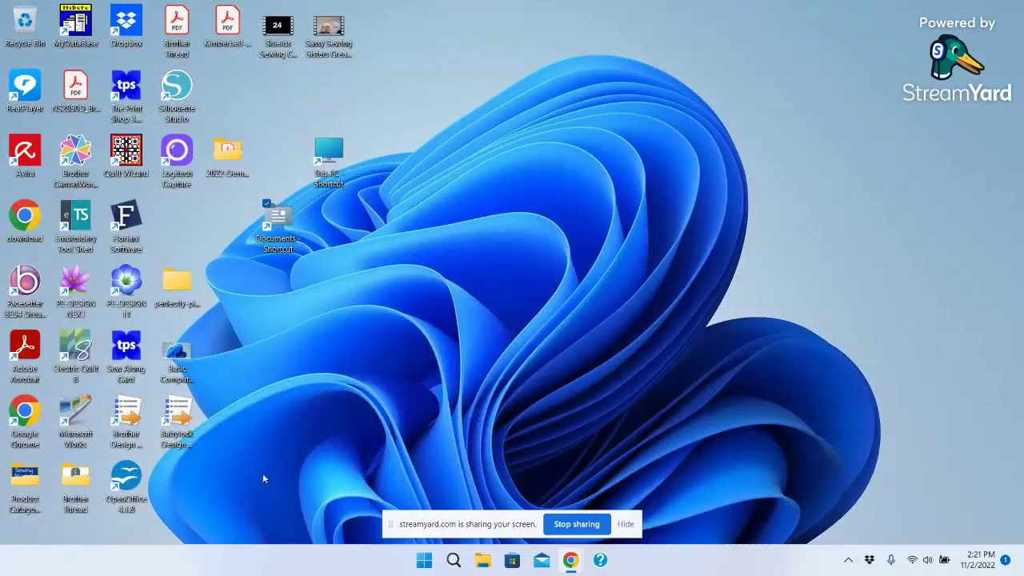
{"action": "left_click", "coordinate": [424, 560]}
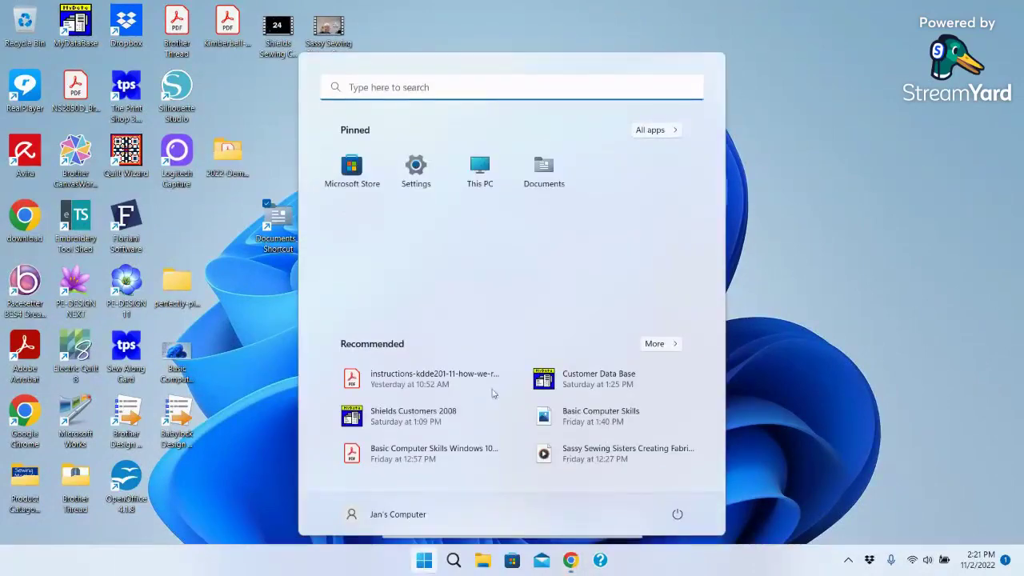
{"action": "left_click", "coordinate": [549, 177]}
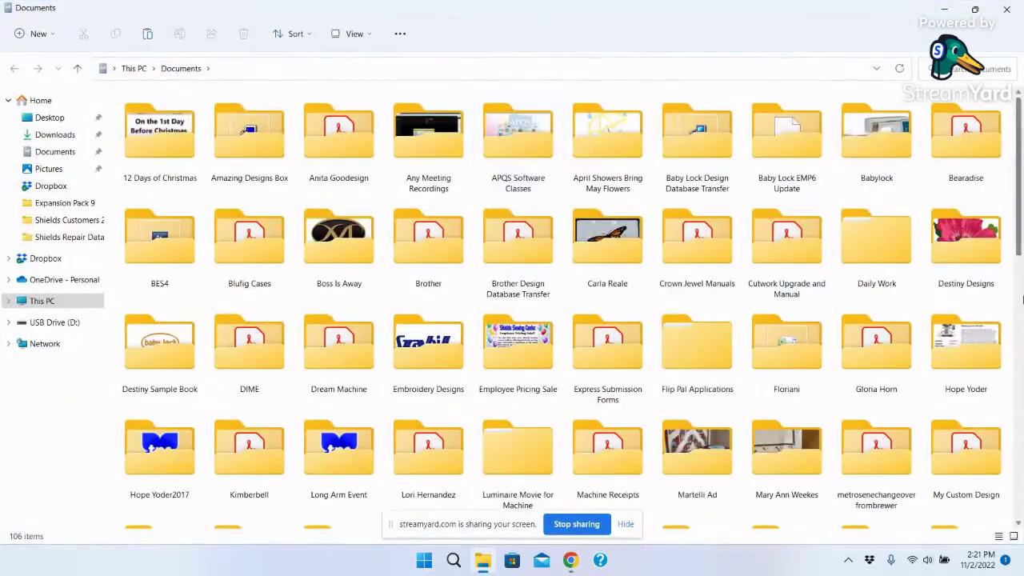
{"action": "scroll", "coordinate": [1021, 212], "scroll_direction": "down", "scroll_amount": 3}
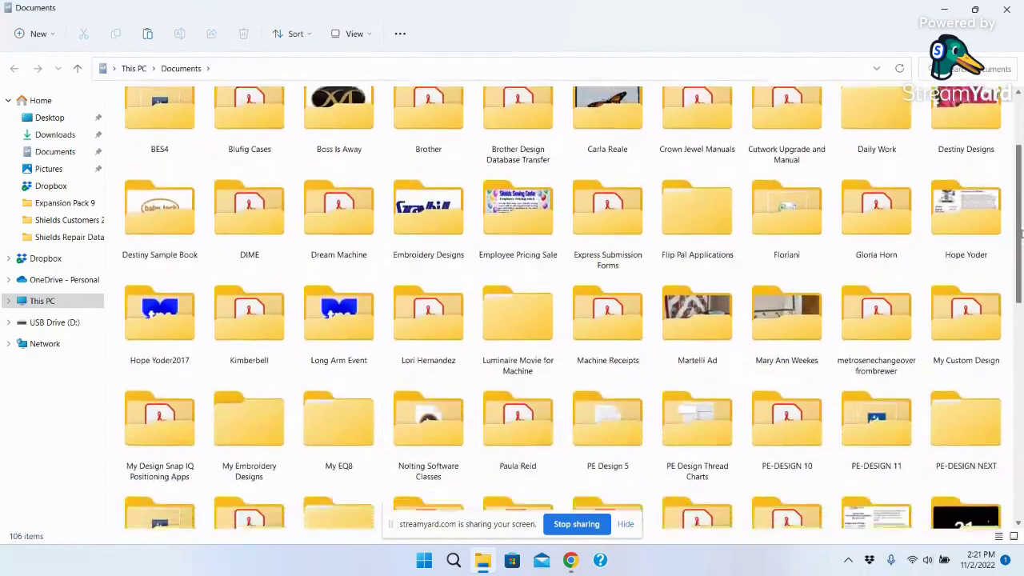
{"action": "left_click_drag", "start_coordinate": [1020, 233], "coordinate": [1021, 280]}
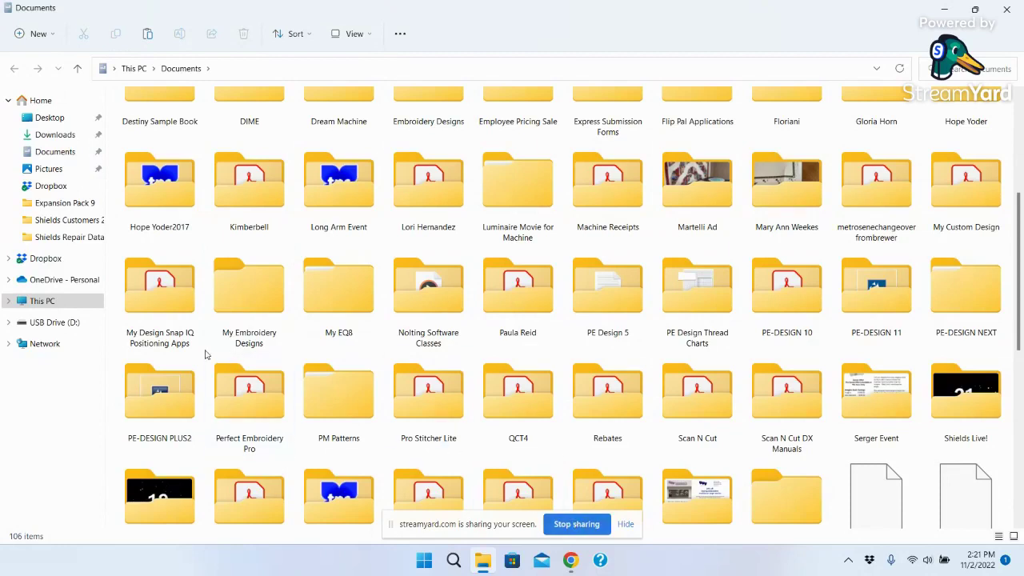
Step: Open the name of the My Embroidery Designs folder for editing and keep it as it is
{"action": "left_click", "coordinate": [251, 338]}
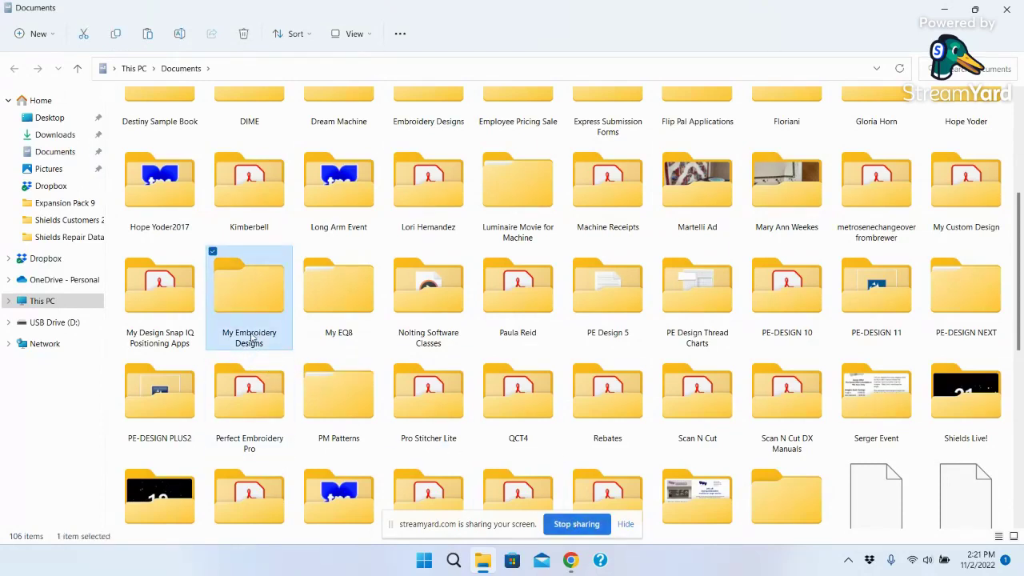
{"action": "left_click", "coordinate": [252, 336]}
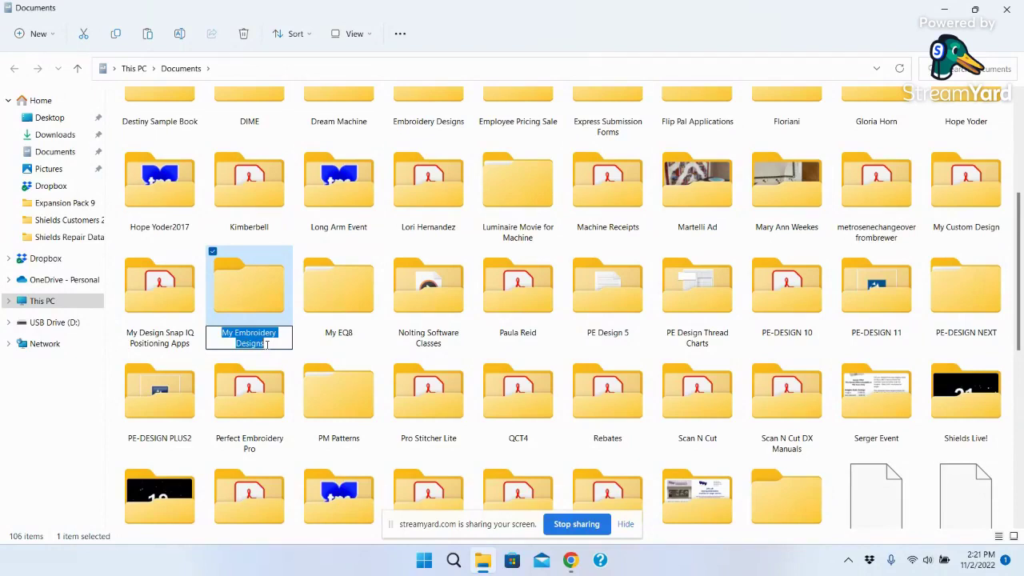
{"action": "key", "text": "Return"}
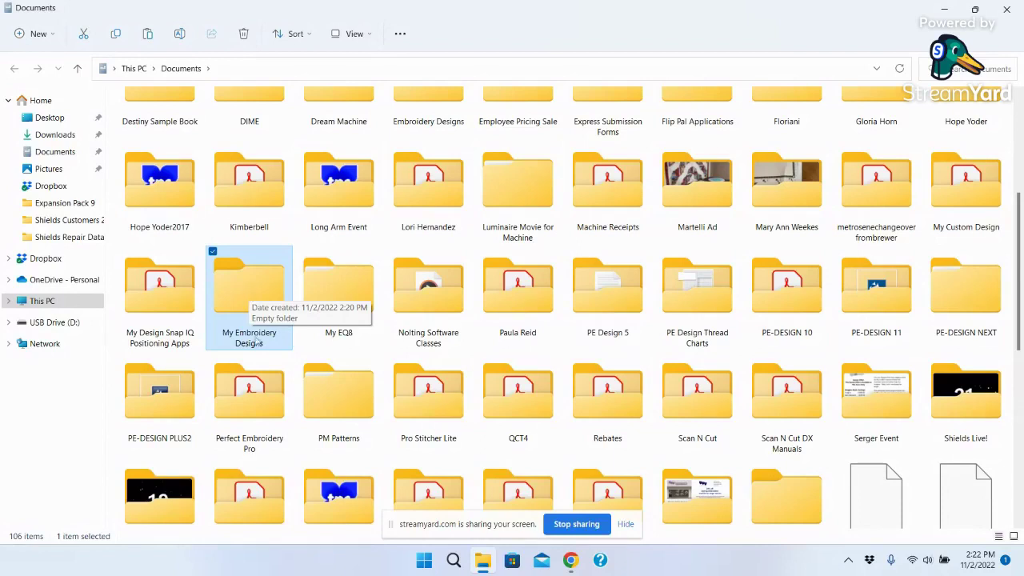
Step: Create a folder named Anita Goodesign inside the My Embroidery Designs folder
{"action": "double_click", "coordinate": [249, 294]}
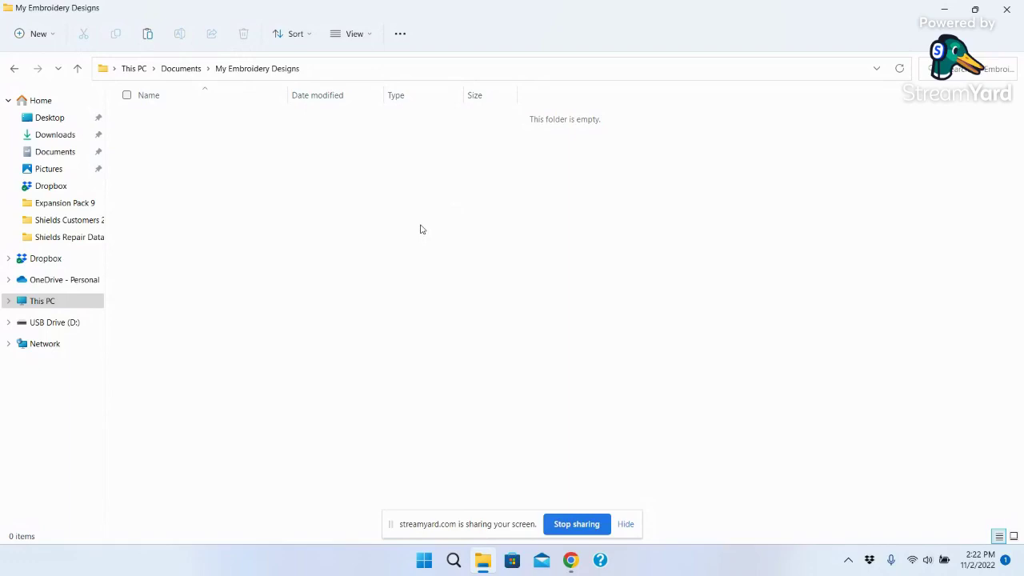
{"action": "right_click", "coordinate": [309, 168]}
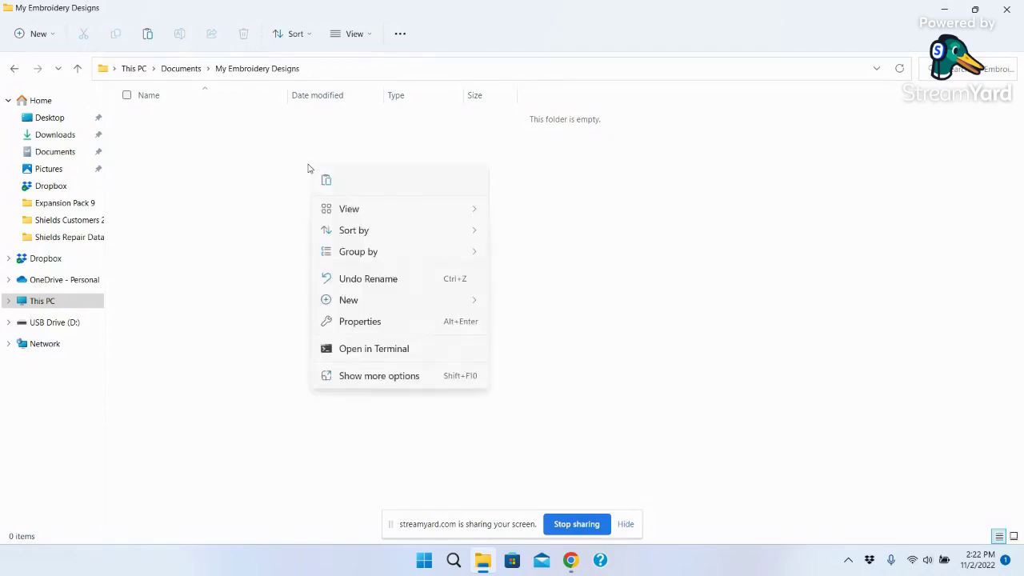
{"action": "mouse_move", "coordinate": [342, 307]}
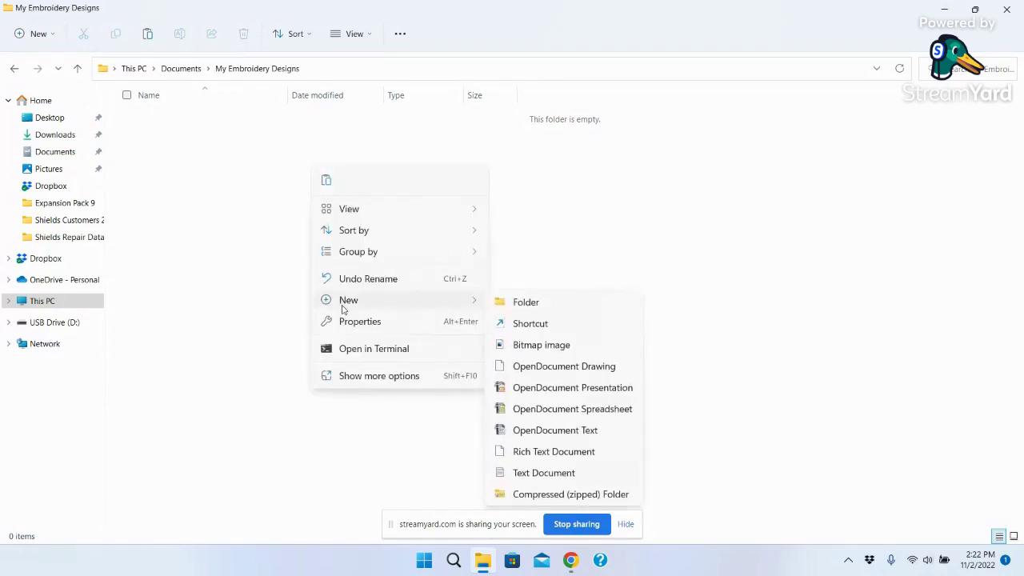
{"action": "left_click", "coordinate": [535, 309]}
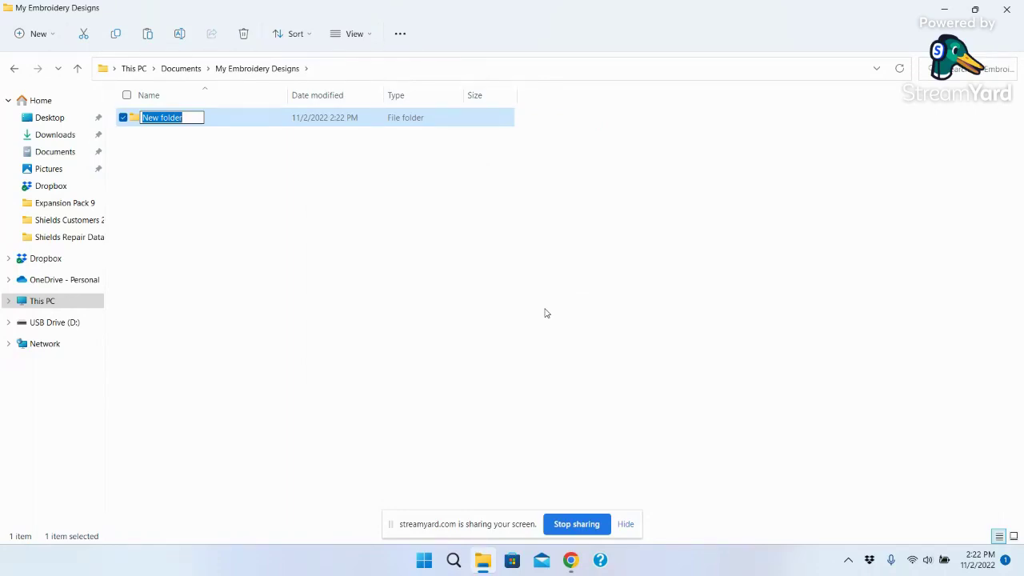
{"action": "type", "text": "A"}
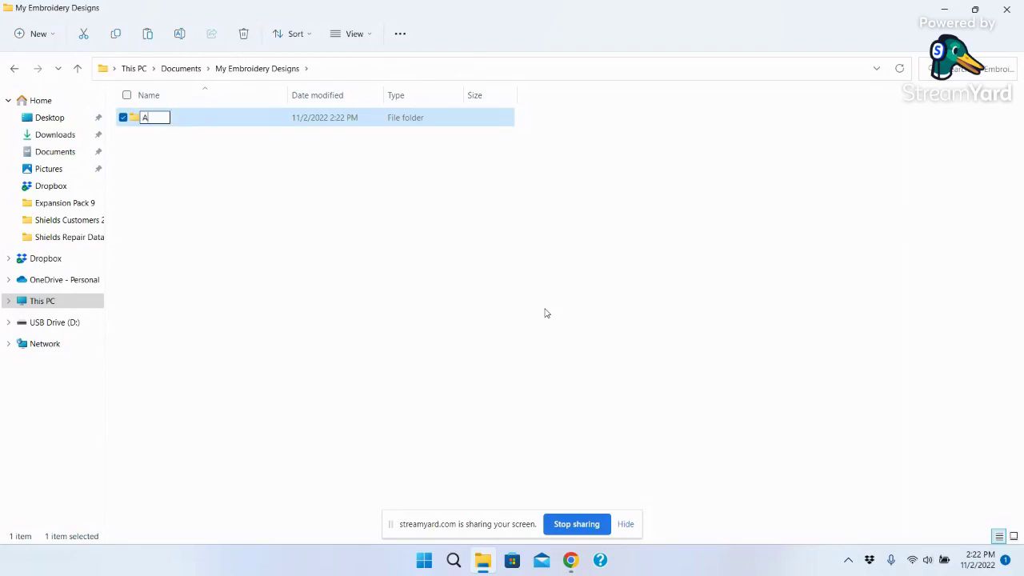
{"action": "type", "text": "nita Goodesign"}
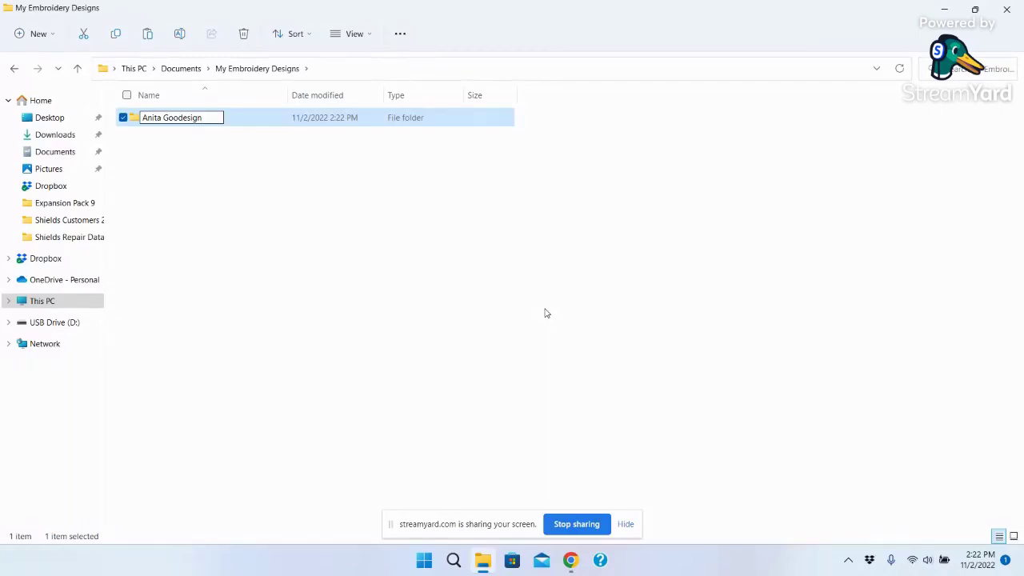
{"action": "key", "text": "Return"}
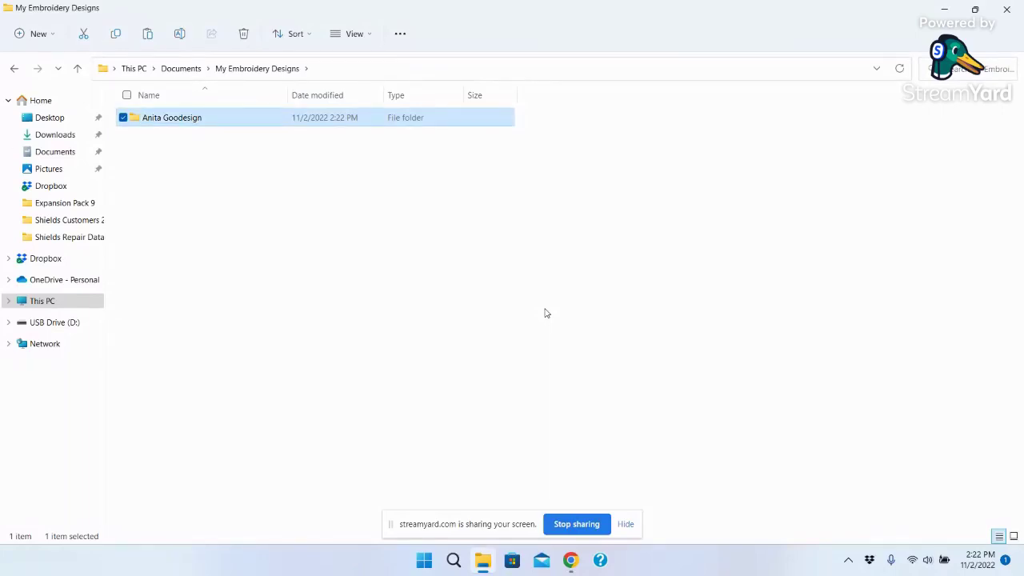
Step: Create a second folder in My Embroidery Designs and name it Kimberbell
{"action": "right_click", "coordinate": [344, 246]}
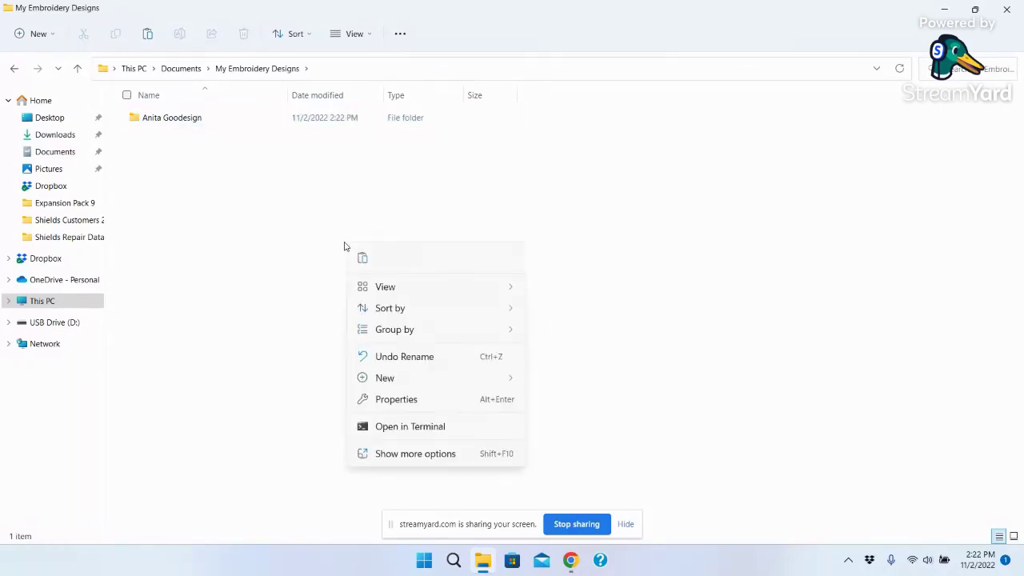
{"action": "mouse_move", "coordinate": [384, 379]}
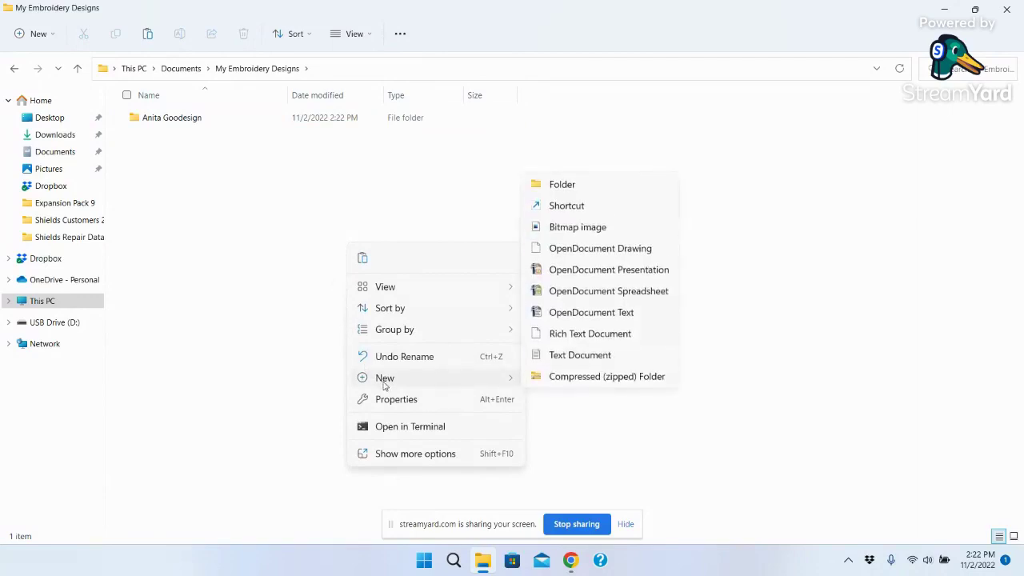
{"action": "left_click", "coordinate": [566, 185]}
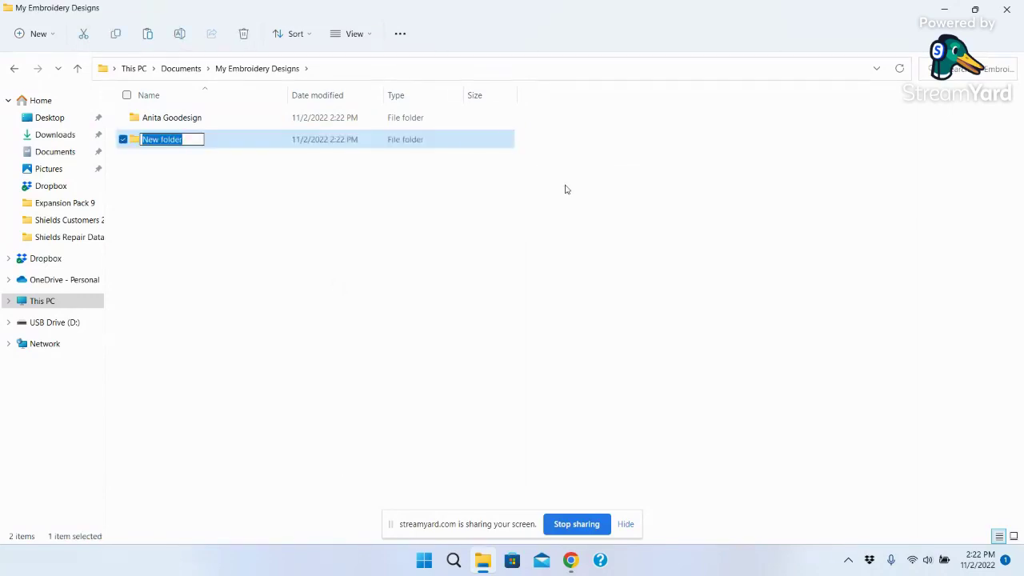
{"action": "type", "text": "Kimberb"}
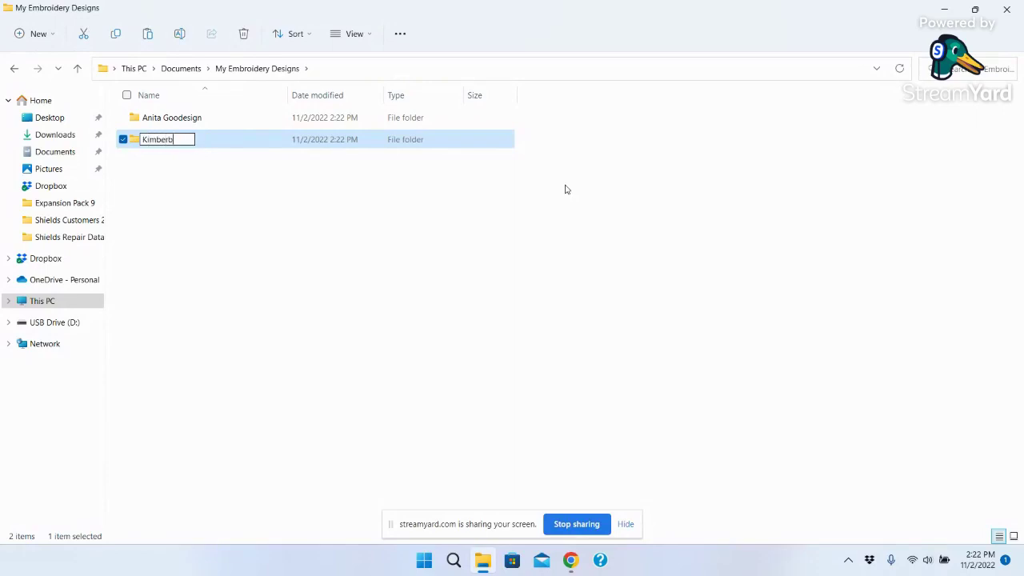
{"action": "type", "text": "ellll"}
{"action": "key", "text": "Return"}
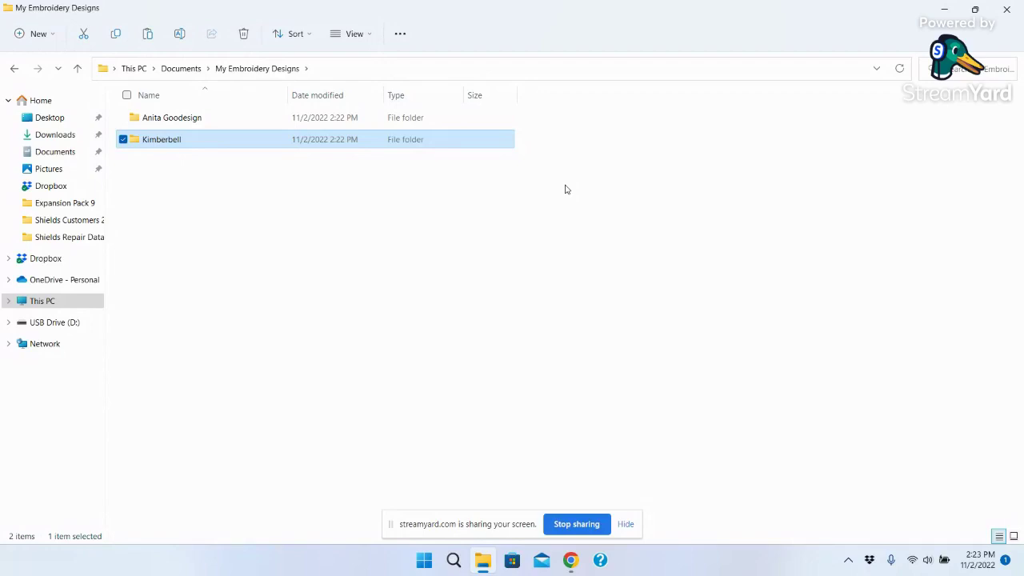
Step: Look inside the Anita Goodesign folder and close the window
{"action": "double_click", "coordinate": [182, 122]}
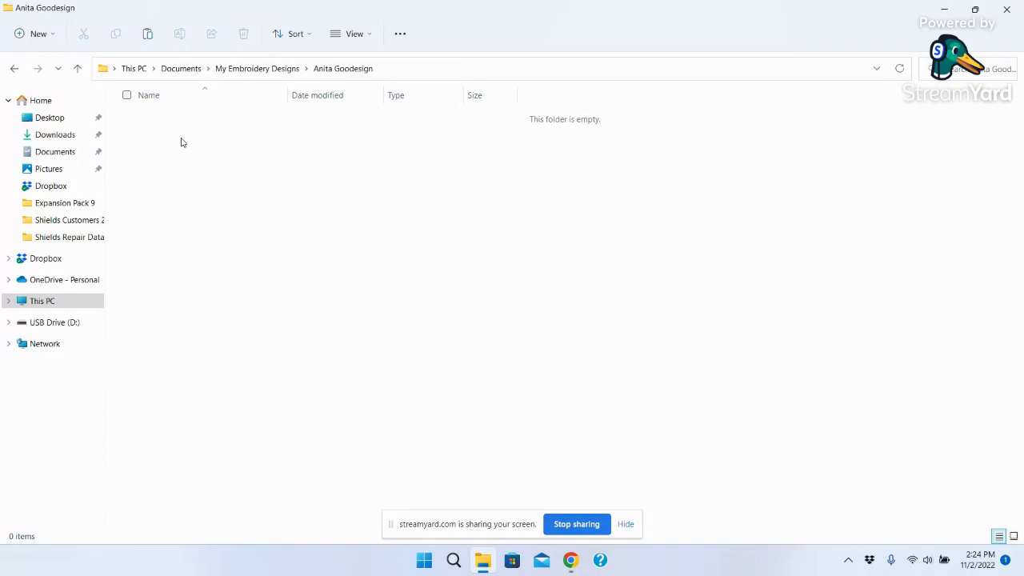
{"action": "left_click", "coordinate": [1007, 10]}
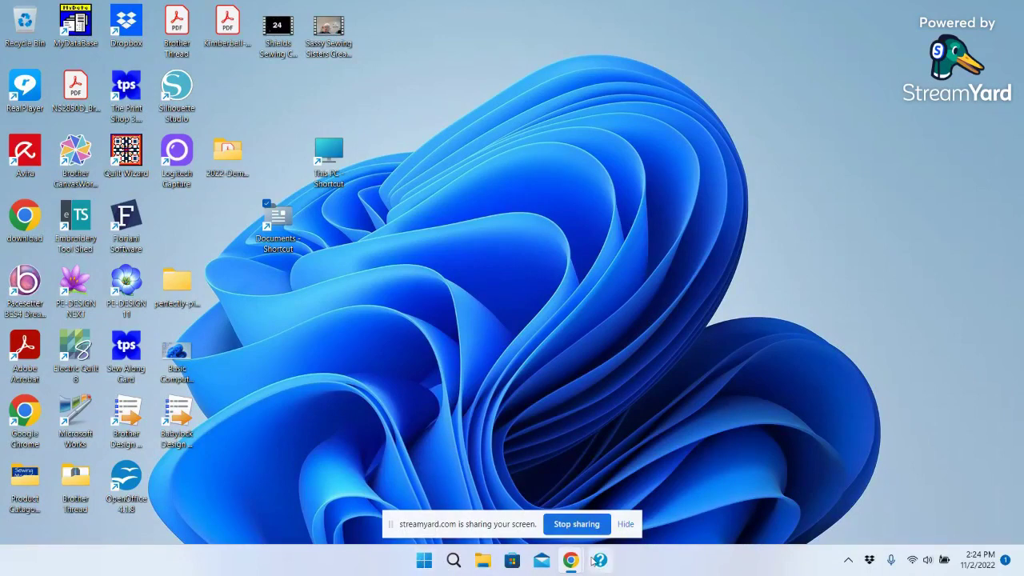
Step: Reopen Documents and look through the subfolders of the existing Embroidery Designs folder
{"action": "mouse_move", "coordinate": [449, 563]}
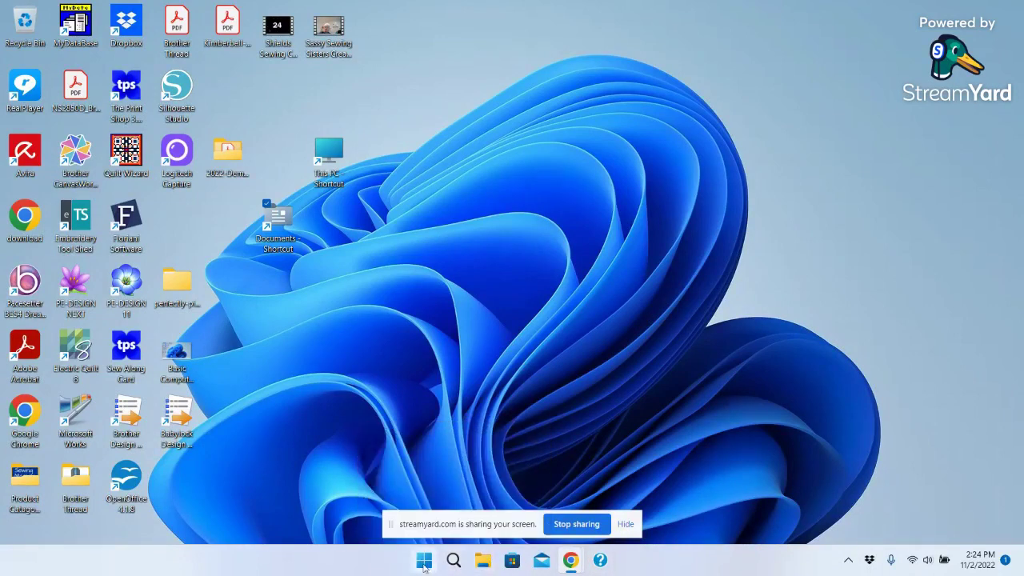
{"action": "left_click", "coordinate": [424, 560]}
{"action": "left_click", "coordinate": [544, 168]}
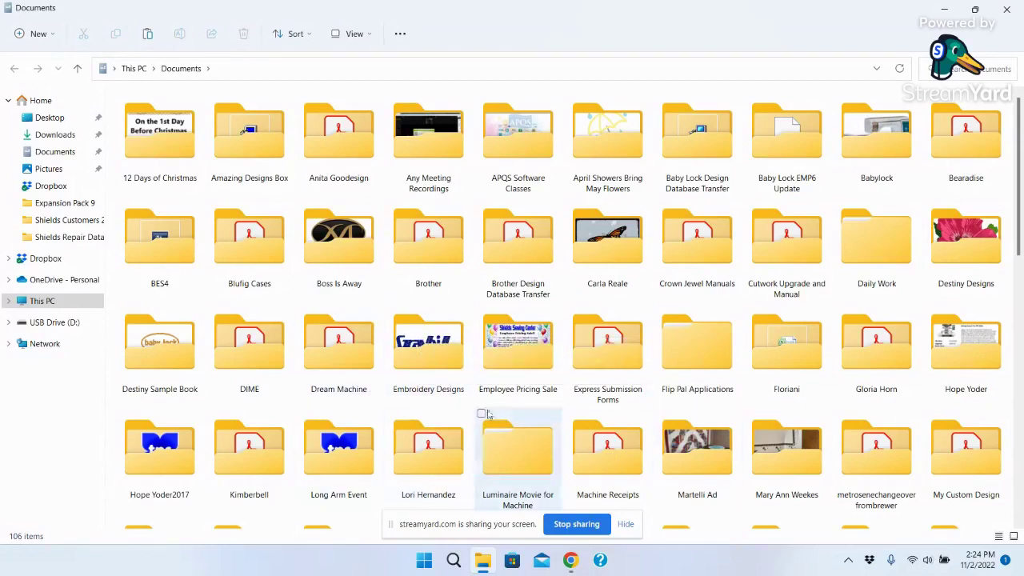
{"action": "double_click", "coordinate": [430, 362]}
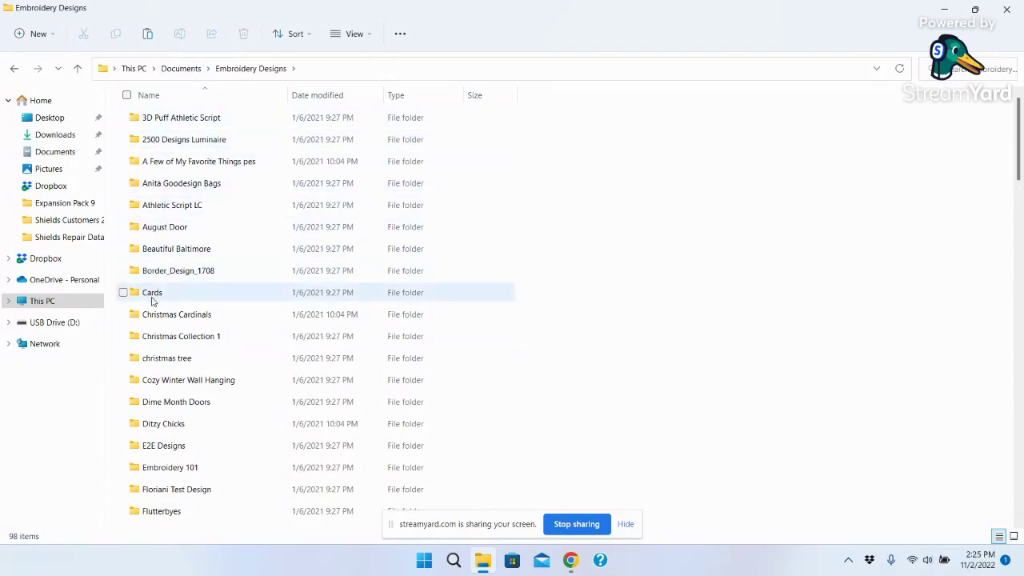
{"action": "mouse_move", "coordinate": [152, 301]}
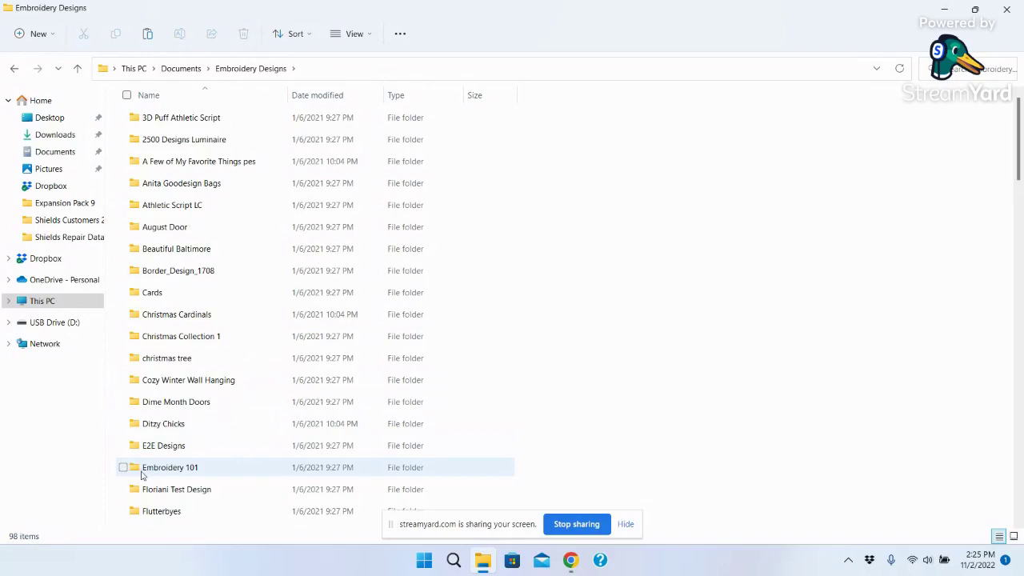
{"action": "mouse_move", "coordinate": [143, 475]}
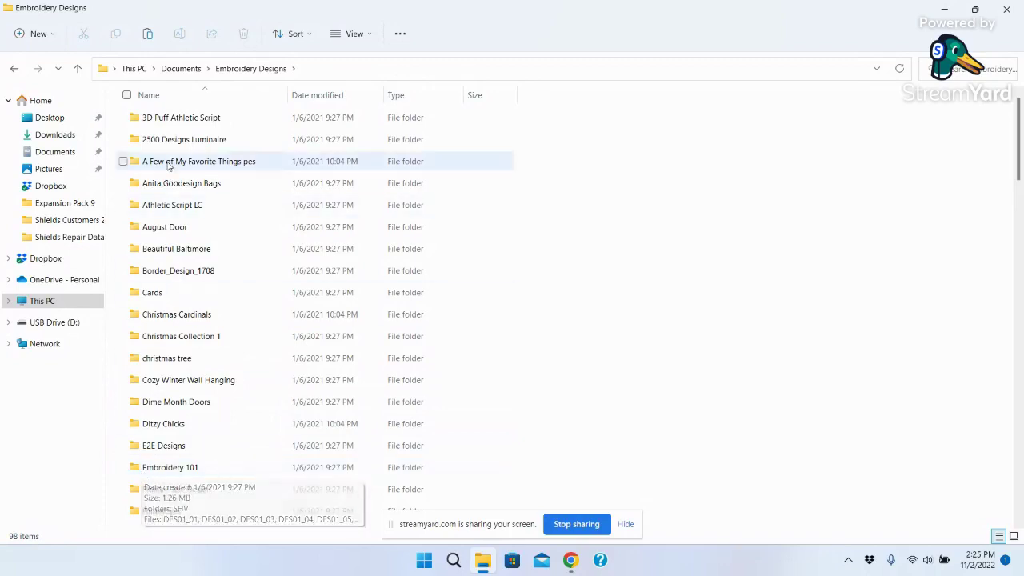
{"action": "mouse_move", "coordinate": [184, 146]}
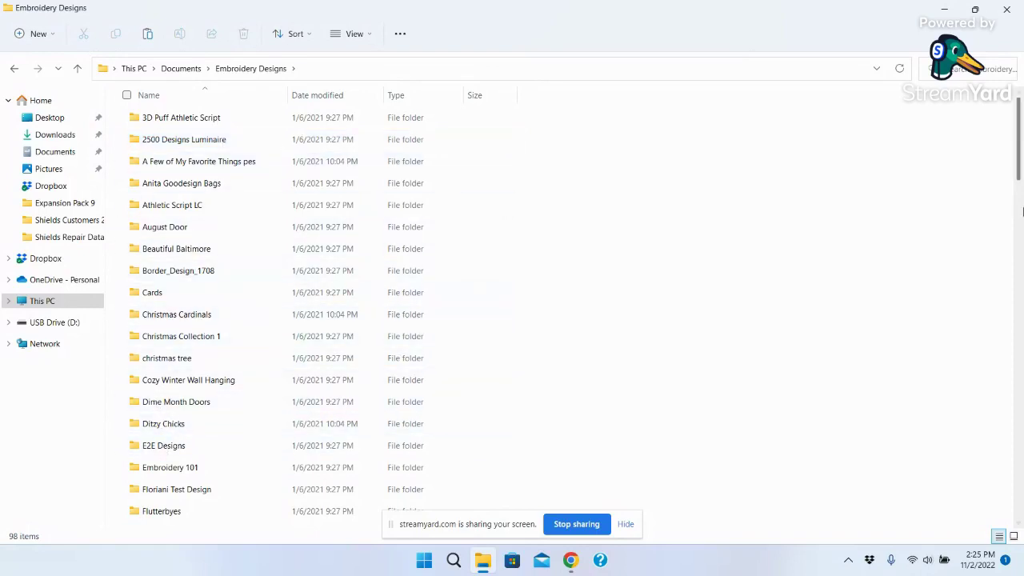
{"action": "left_click_drag", "start_coordinate": [1019, 178], "coordinate": [1017, 212]}
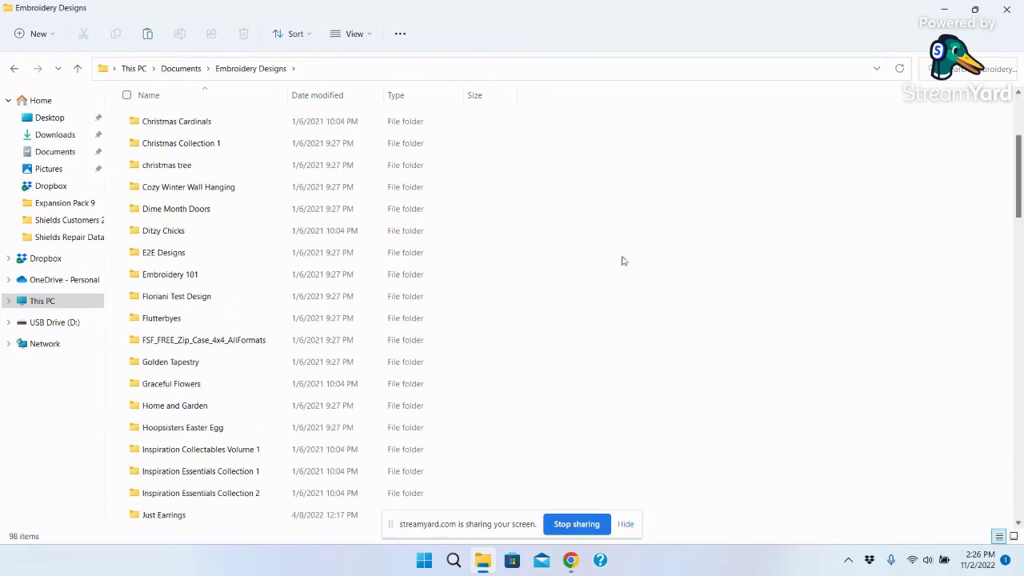
Step: Open the Graceful Flowers folder and show its embroidery designs as large icons
{"action": "double_click", "coordinate": [194, 389]}
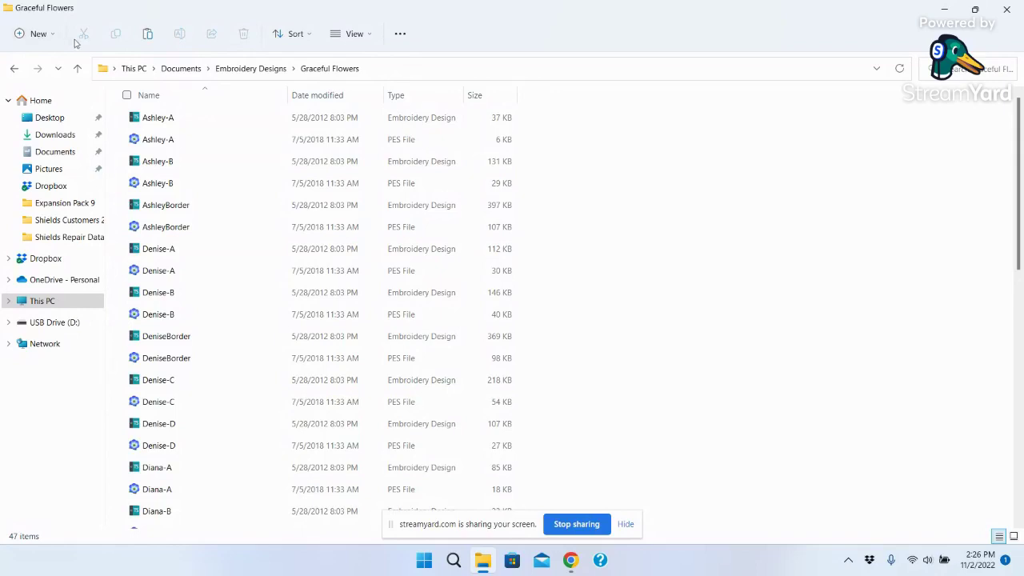
{"action": "left_click", "coordinate": [355, 35]}
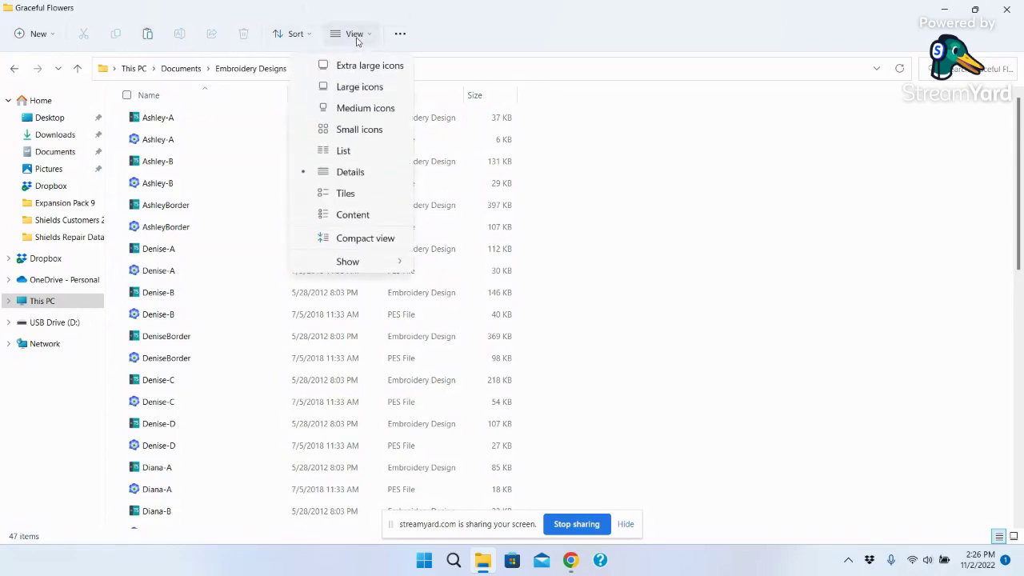
{"action": "left_click", "coordinate": [349, 88]}
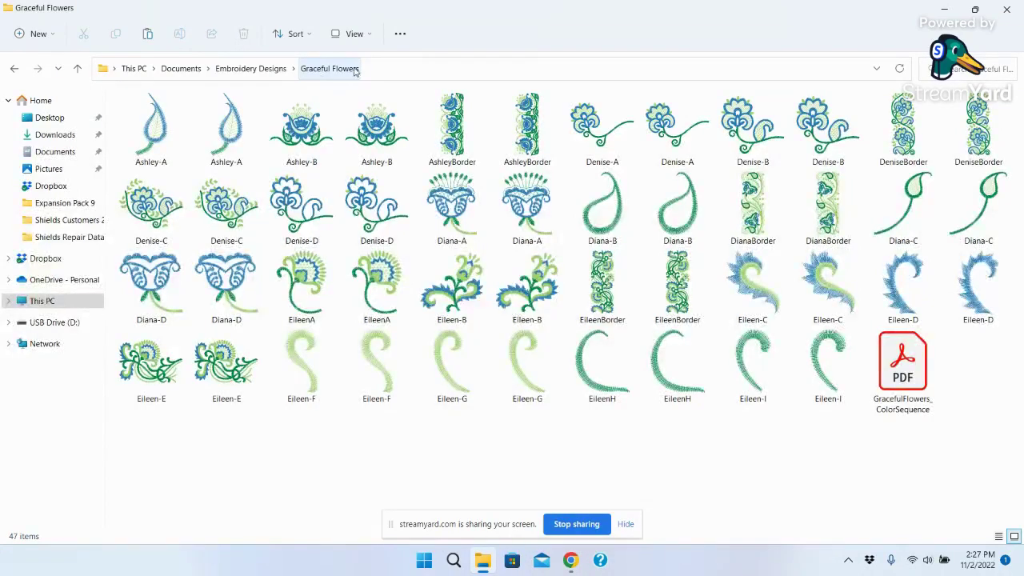
Step: Go back up to the Documents folder, then view the contents of Downloads and close the window
{"action": "left_click", "coordinate": [77, 71]}
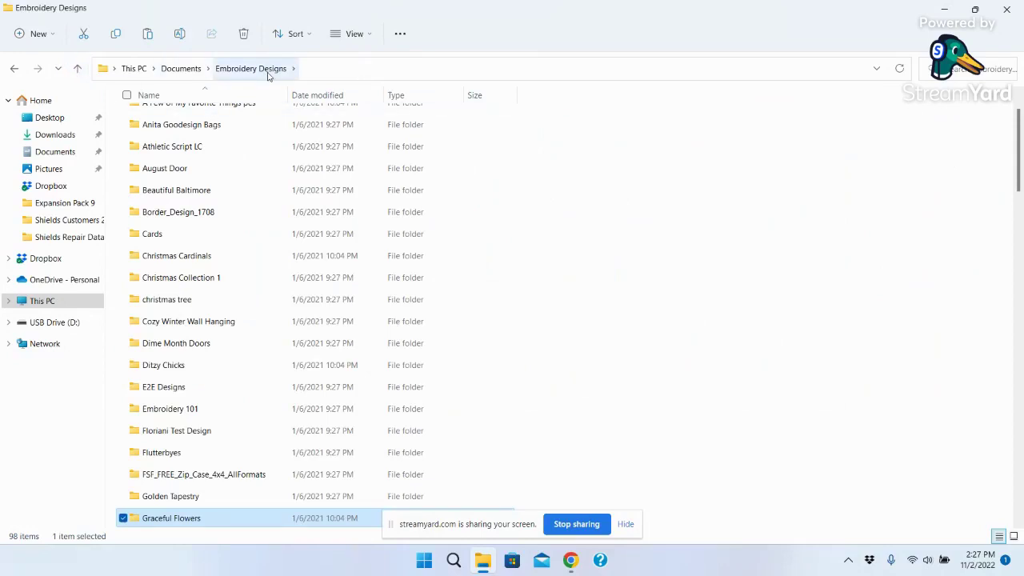
{"action": "left_click", "coordinate": [78, 70]}
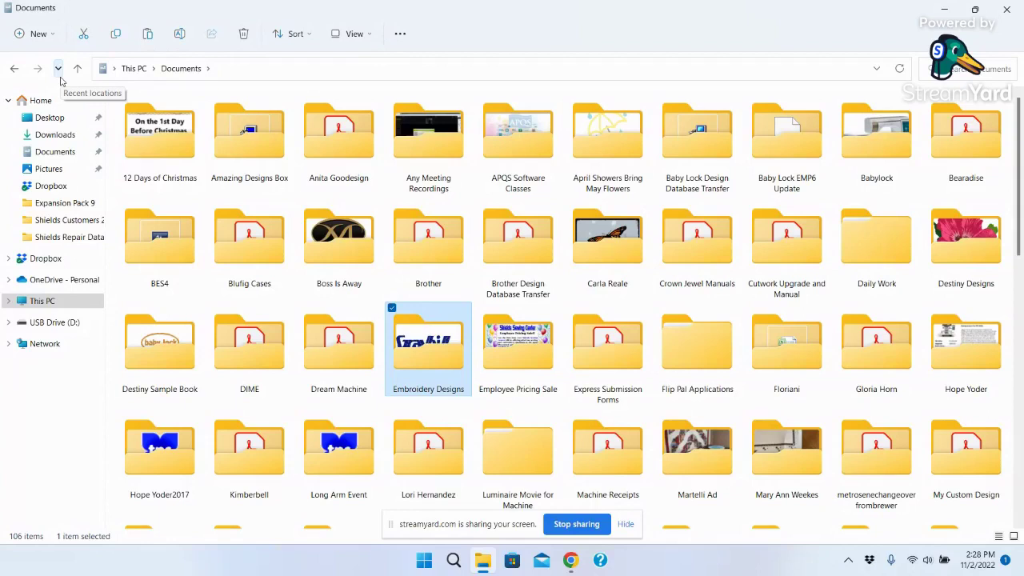
{"action": "left_click", "coordinate": [48, 136]}
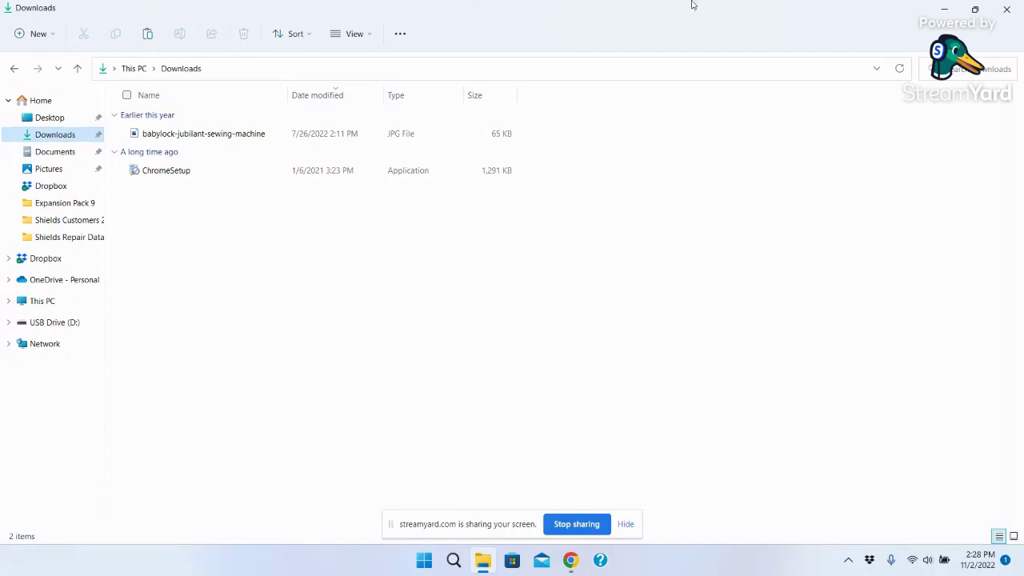
{"action": "left_click", "coordinate": [1005, 10]}
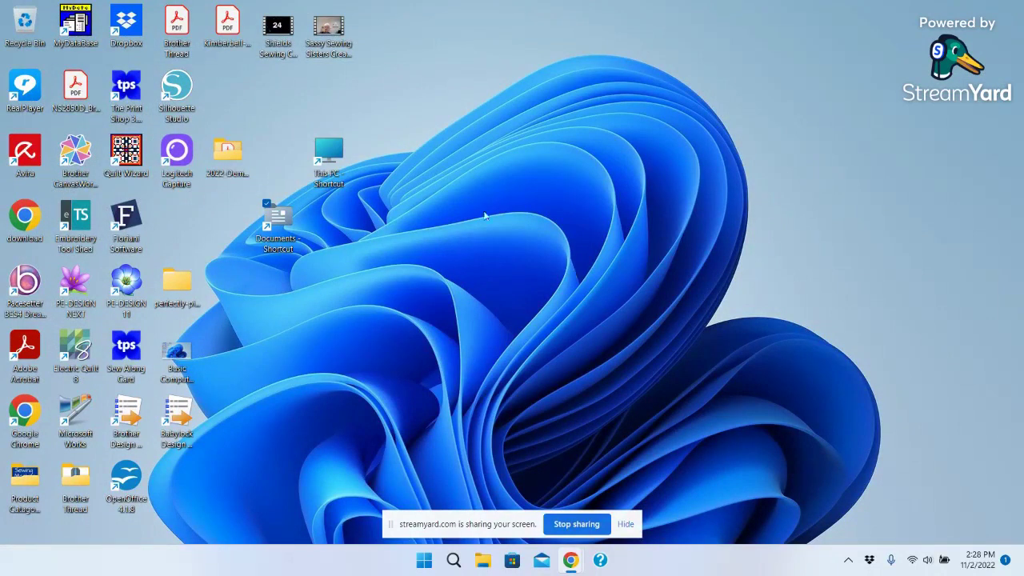
Step: Delete the This PC and Documents shortcuts from the desktop by moving them to the Recycle Bin
{"action": "left_click_drag", "start_coordinate": [323, 160], "coordinate": [22, 28]}
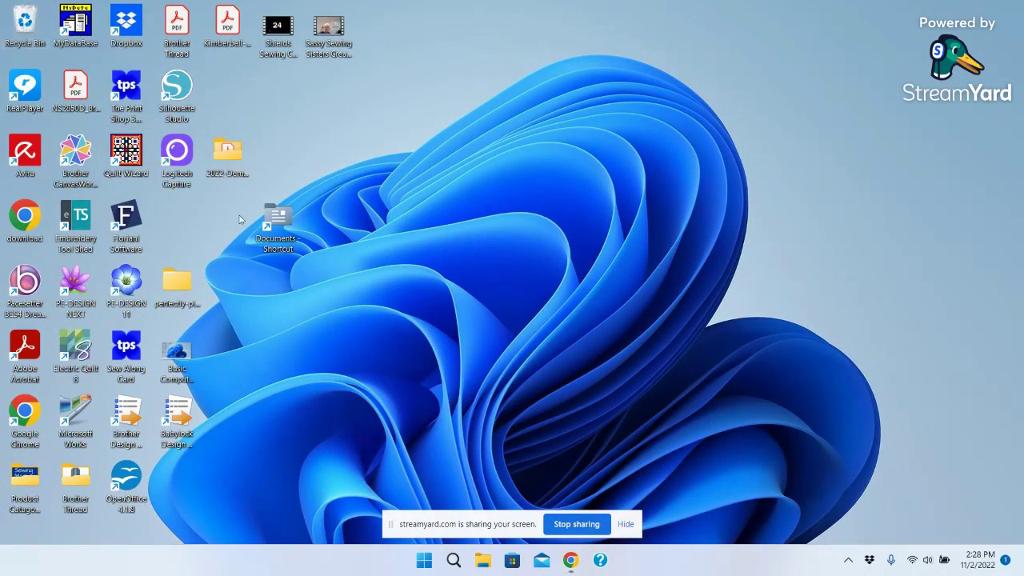
{"action": "left_click_drag", "start_coordinate": [283, 227], "coordinate": [32, 27]}
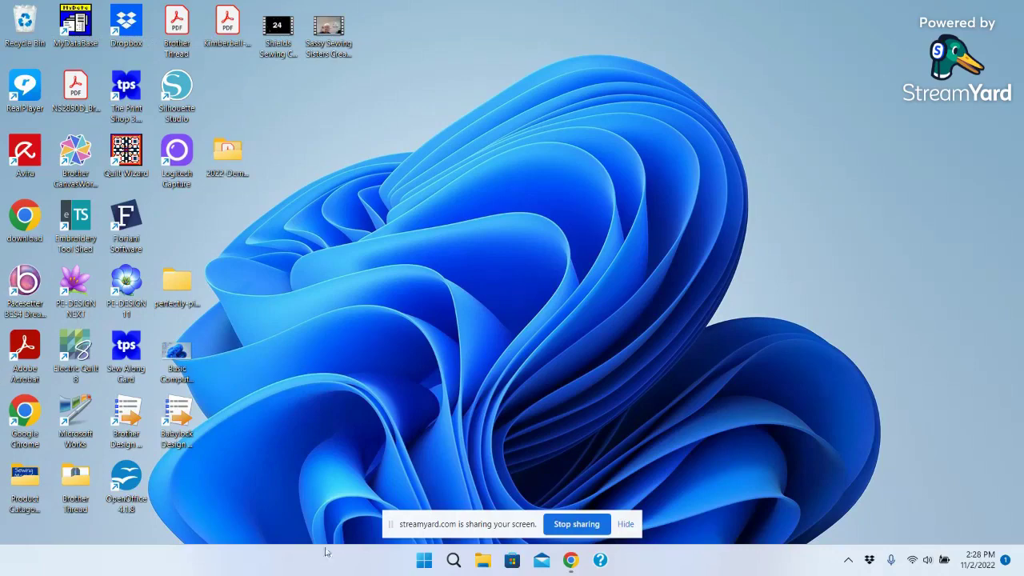
Step: Open This PC, view the contents of USB Drive (D:), and return to This PC before closing the window
{"action": "left_click", "coordinate": [424, 562]}
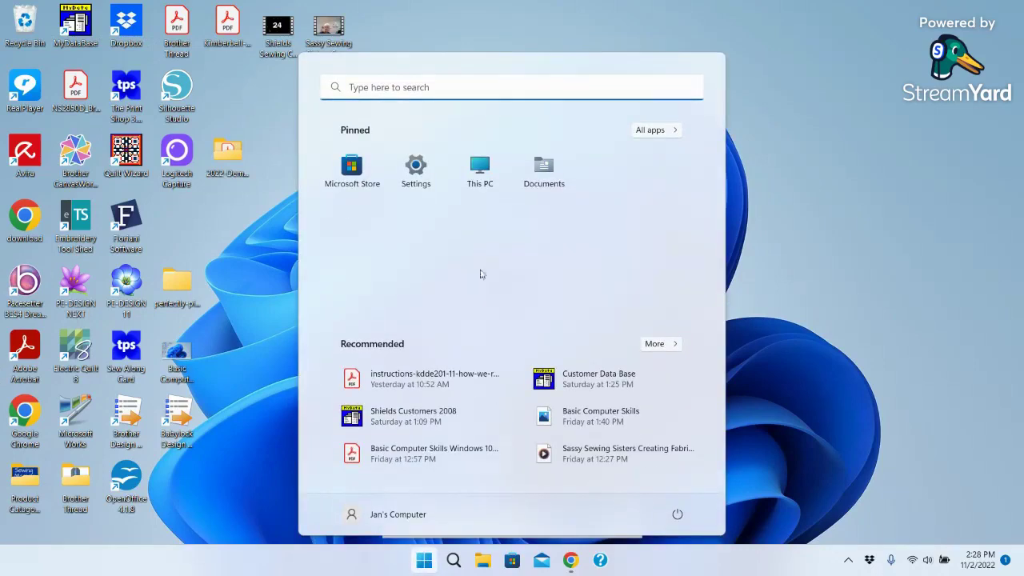
{"action": "left_click", "coordinate": [481, 170]}
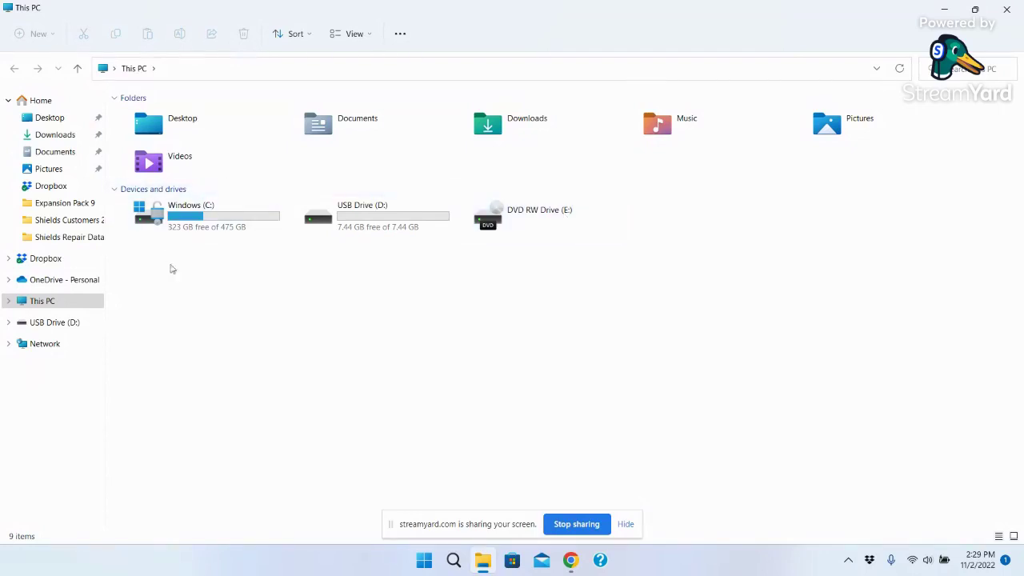
{"action": "double_click", "coordinate": [399, 222]}
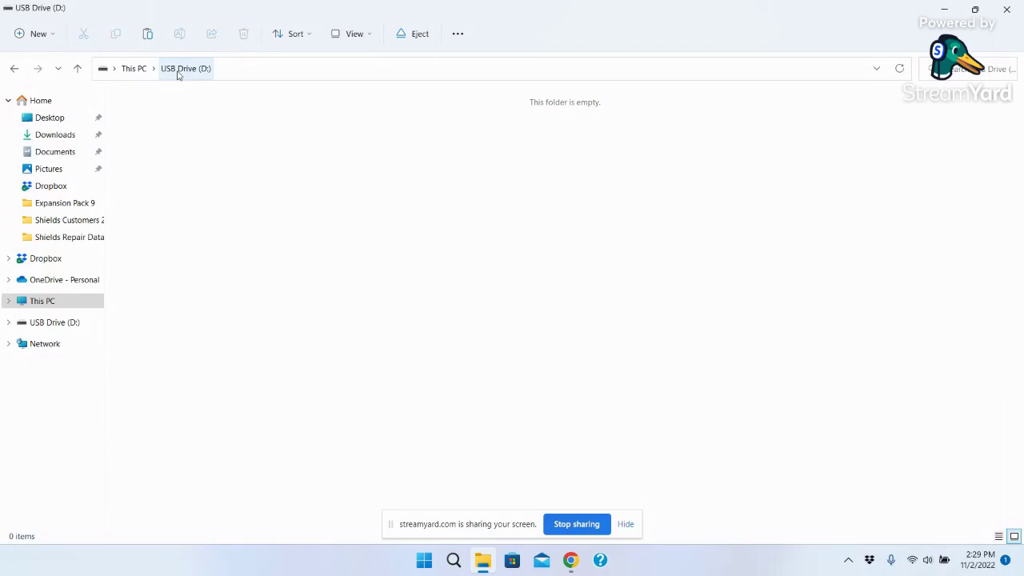
{"action": "left_click", "coordinate": [133, 69]}
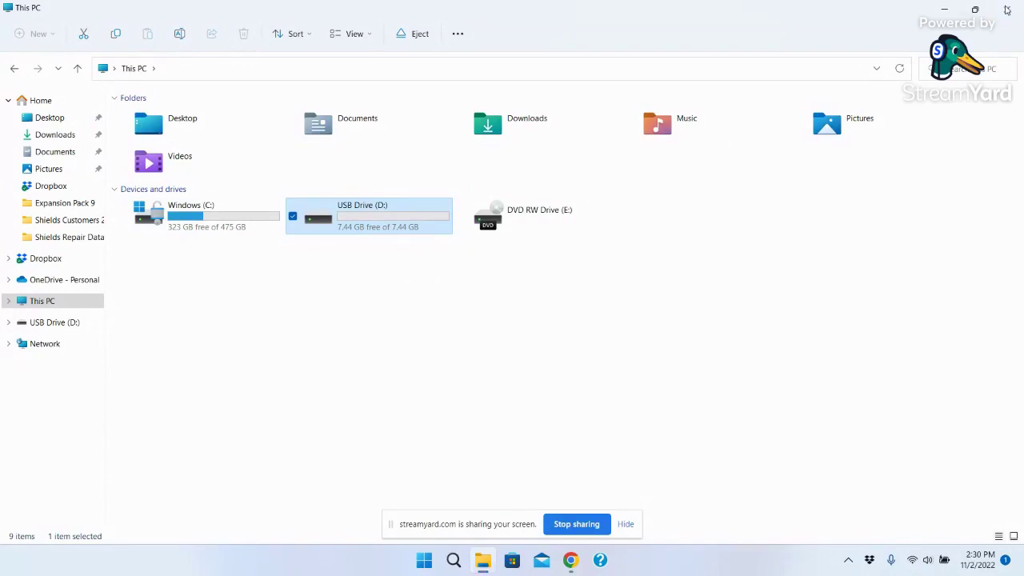
{"action": "left_click", "coordinate": [1006, 10]}
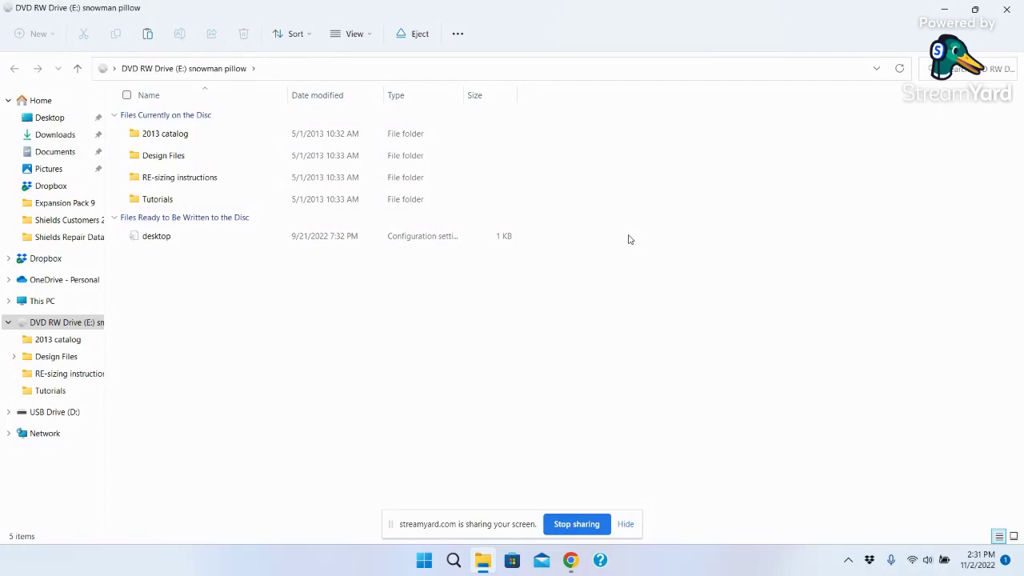
Step: Close the disc window and reopen DVD RW Drive (E:) snowman pillow from This PC
{"action": "left_click", "coordinate": [1007, 14]}
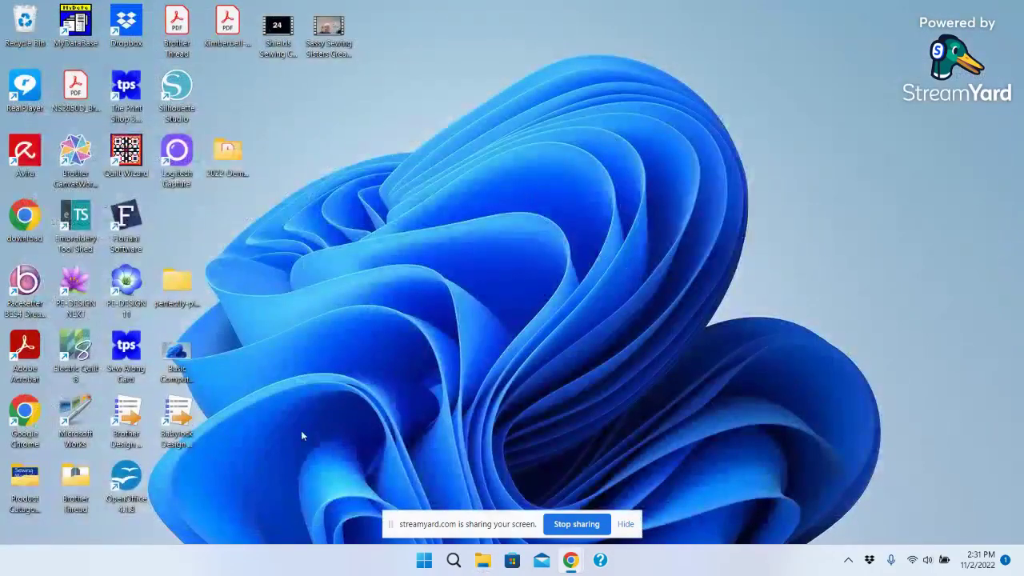
{"action": "left_click", "coordinate": [425, 562]}
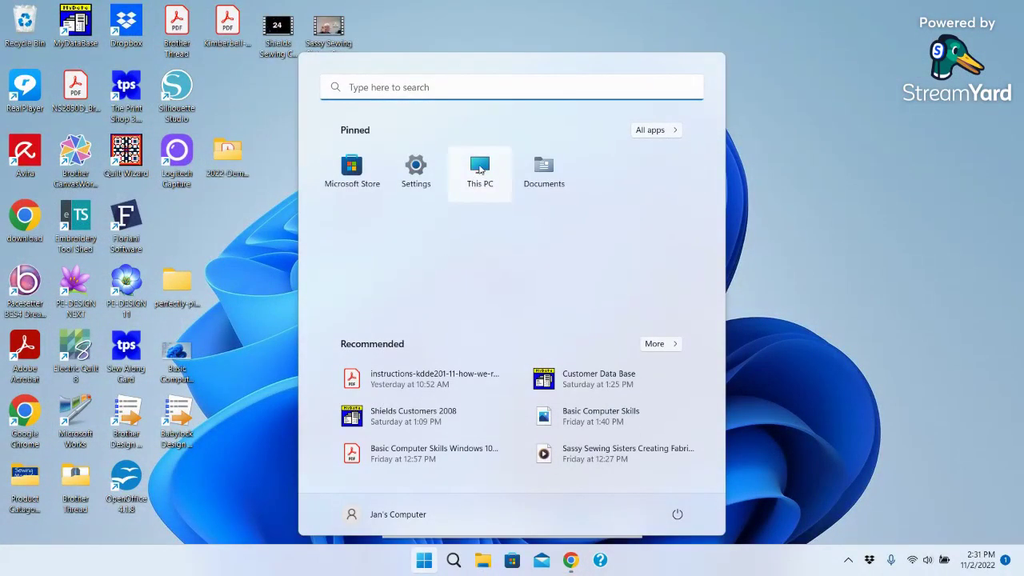
{"action": "left_click", "coordinate": [480, 168]}
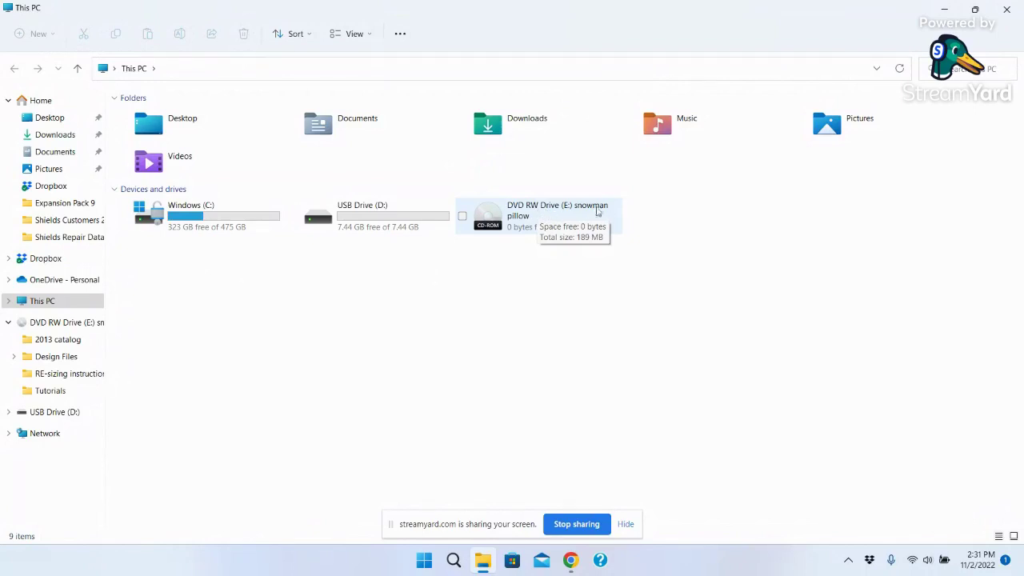
{"action": "double_click", "coordinate": [552, 211]}
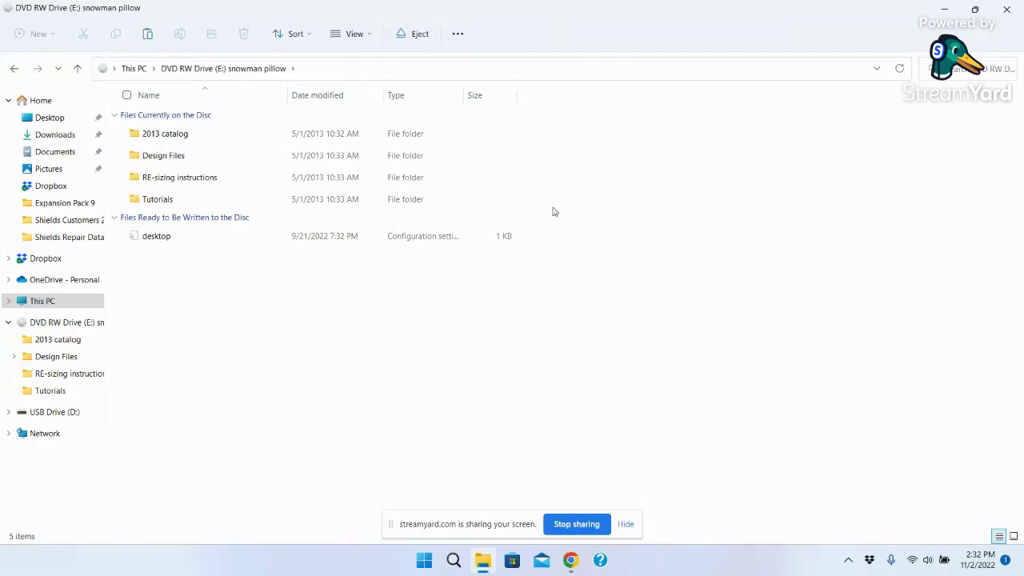
Step: View the christmas cards and snowman pillow subfolders of the disc's Design Files folder, and close the window
{"action": "double_click", "coordinate": [159, 157]}
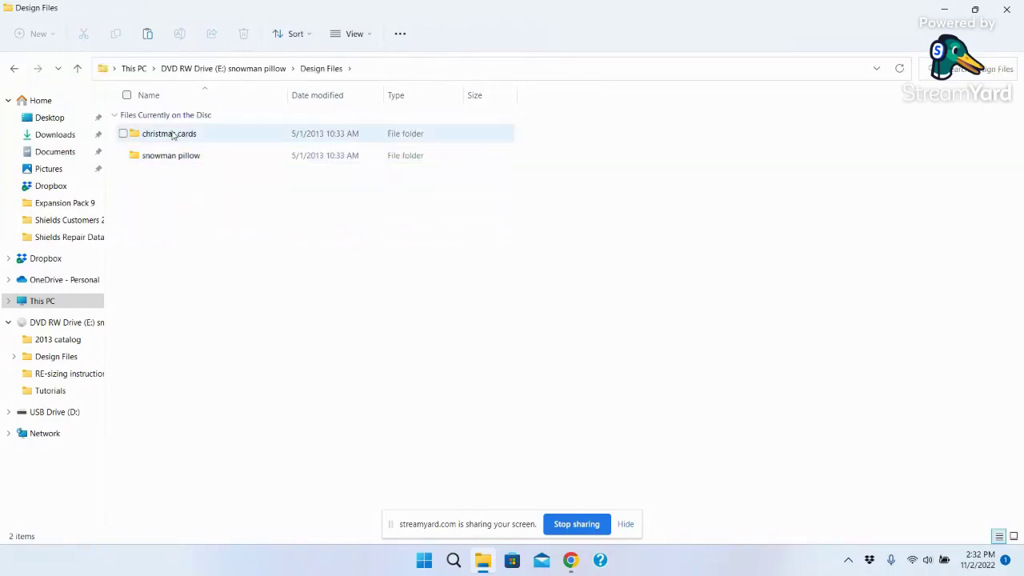
{"action": "double_click", "coordinate": [173, 135]}
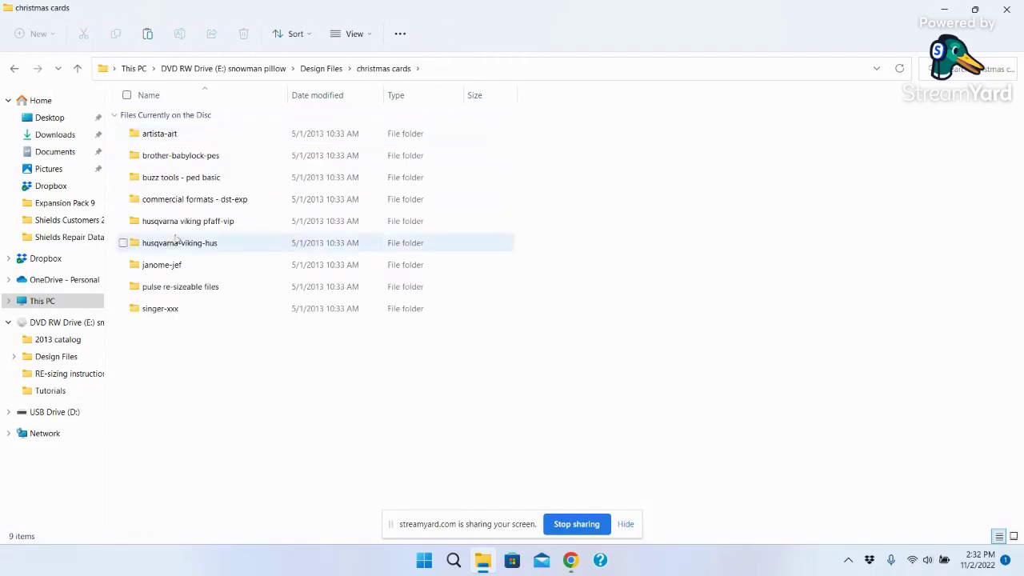
{"action": "left_click", "coordinate": [13, 70]}
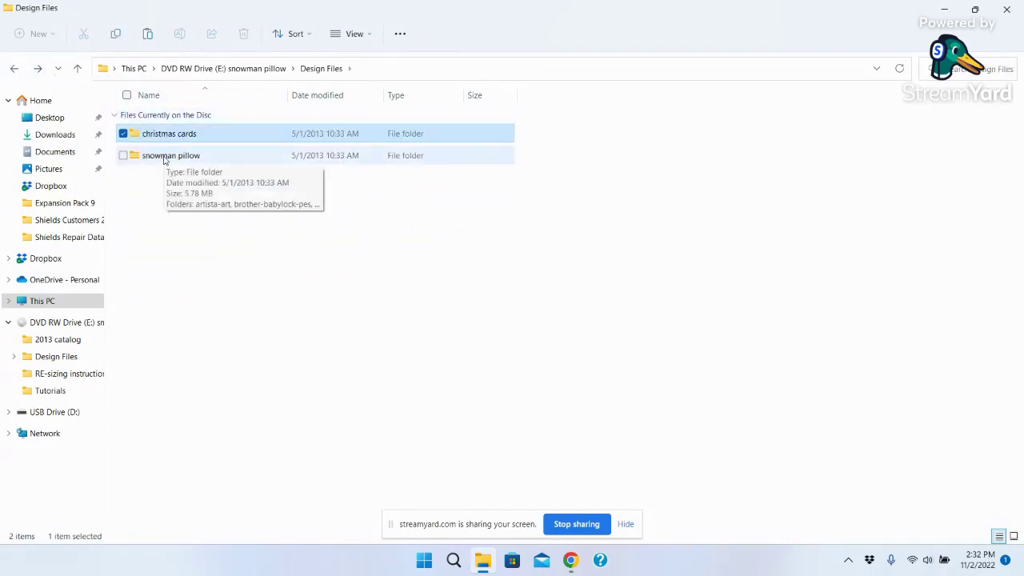
{"action": "double_click", "coordinate": [164, 156]}
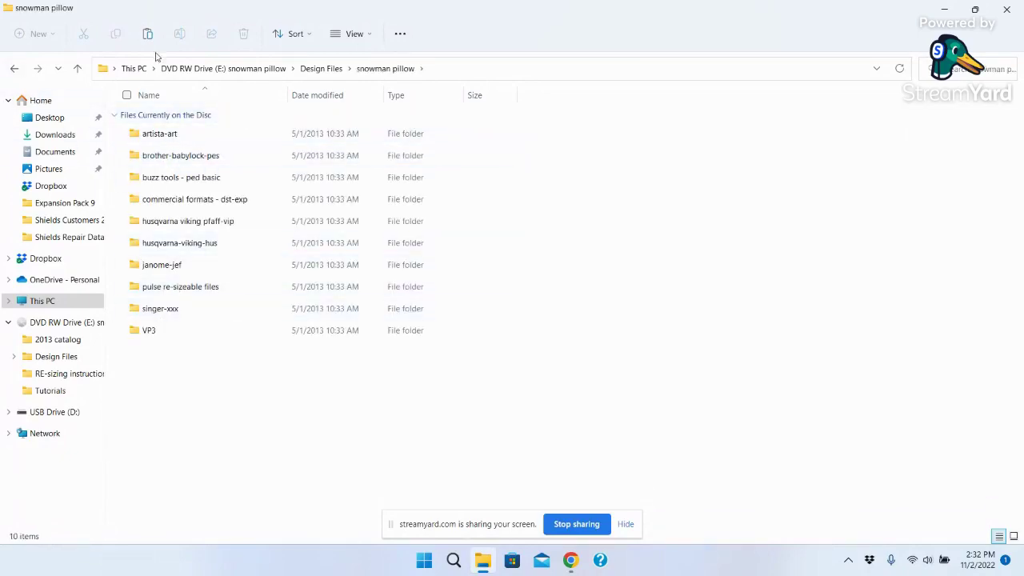
{"action": "left_click", "coordinate": [13, 68]}
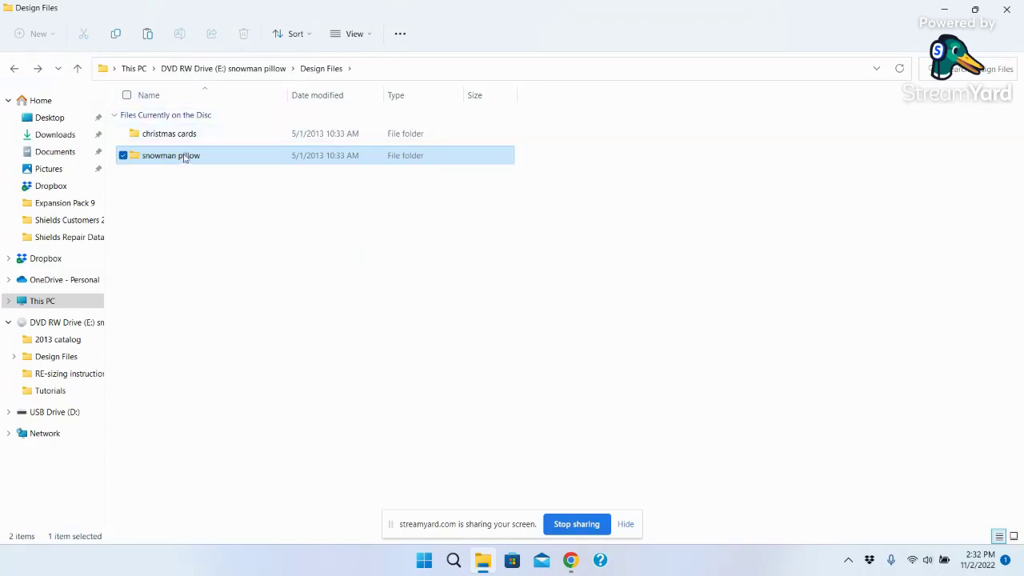
{"action": "double_click", "coordinate": [166, 157]}
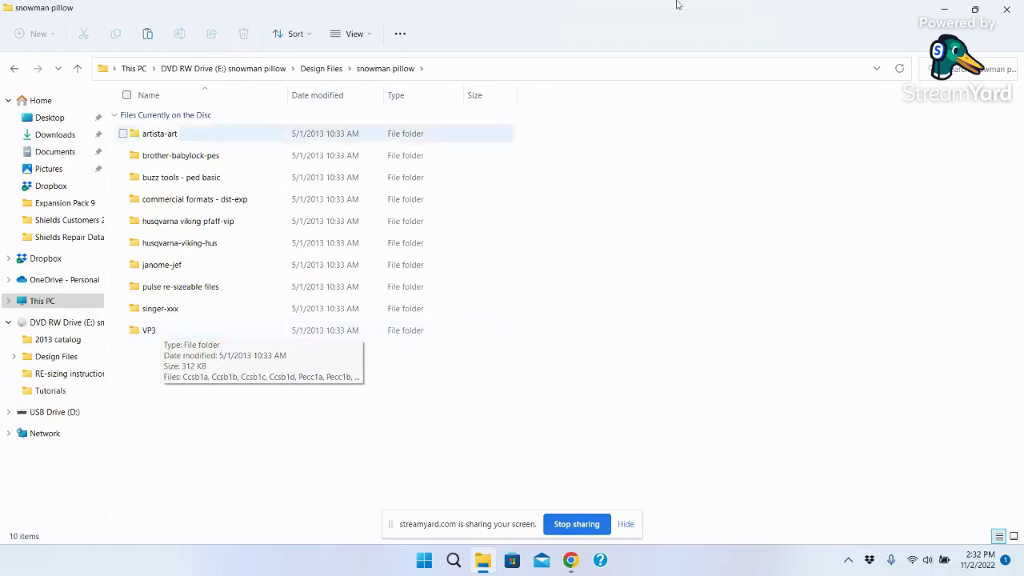
{"action": "left_click", "coordinate": [1007, 10]}
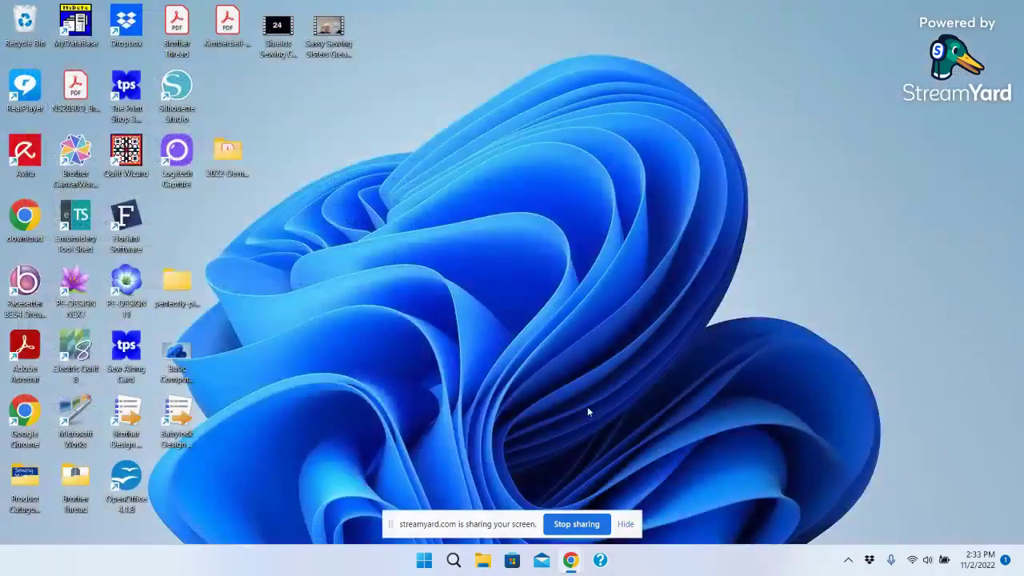
Step: Open This PC, view the extended list of actions for DVD RW Drive (E:), and dismiss it without choosing one
{"action": "mouse_move", "coordinate": [569, 562]}
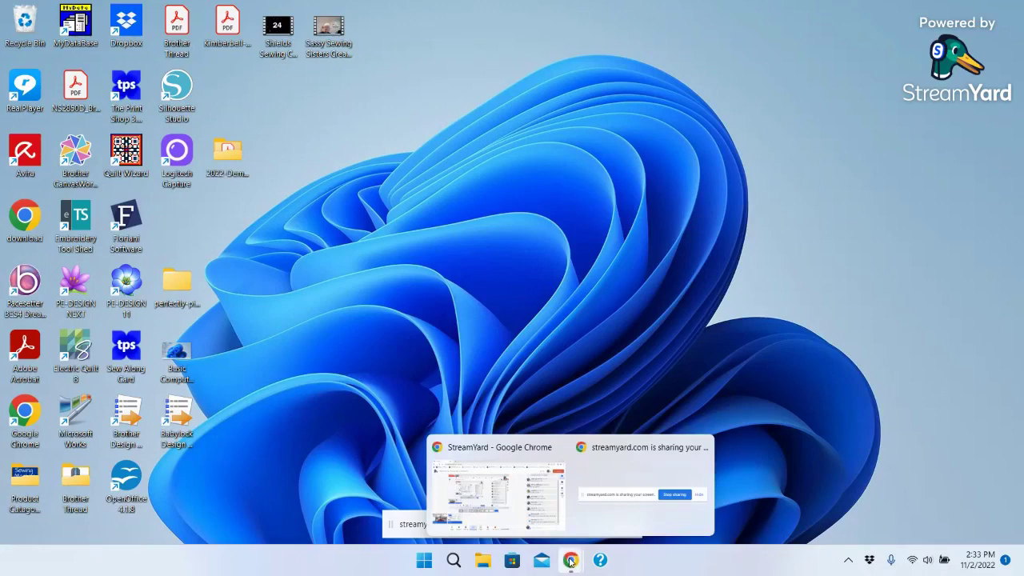
{"action": "left_click", "coordinate": [424, 560]}
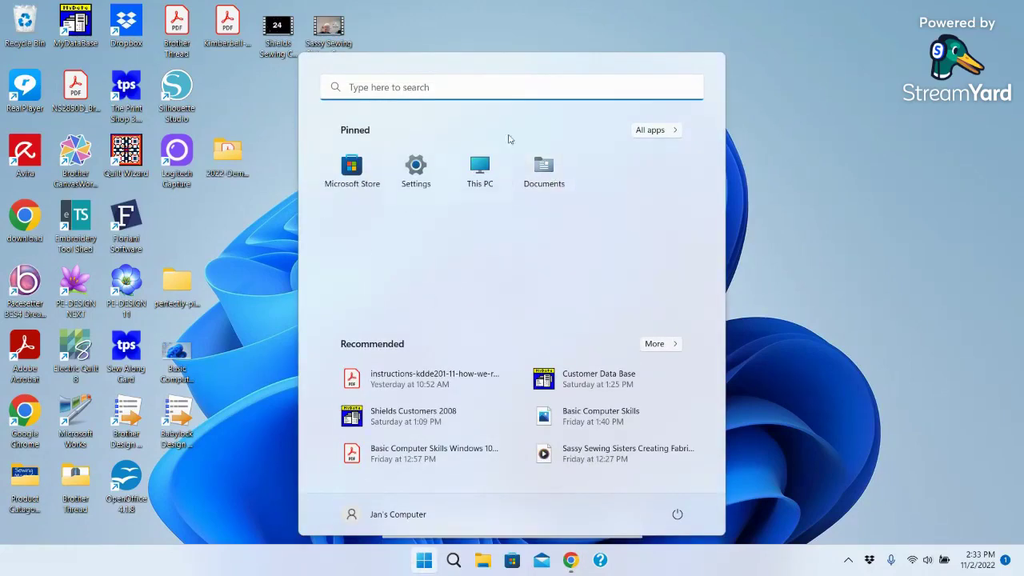
{"action": "left_click", "coordinate": [474, 169]}
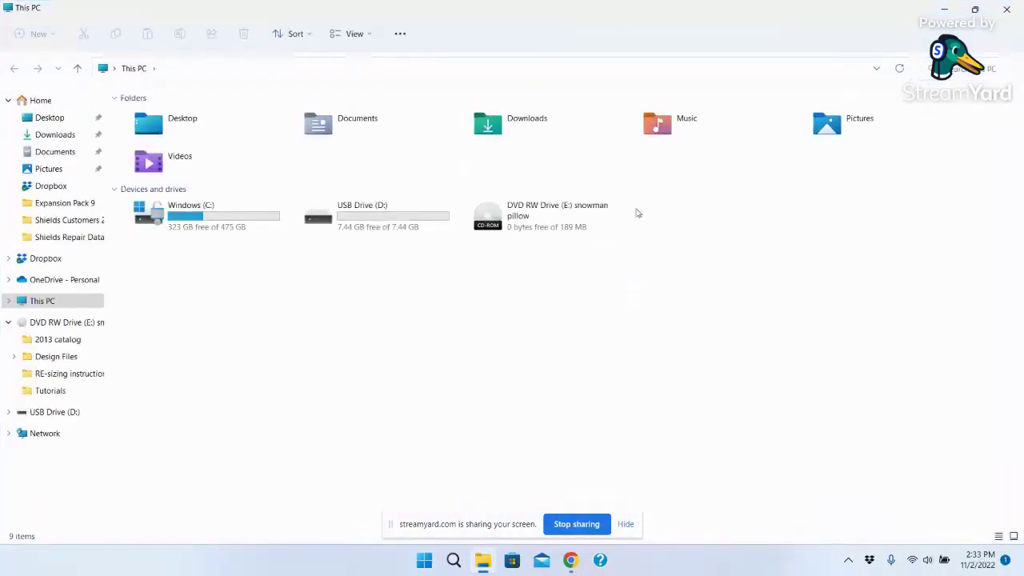
{"action": "right_click", "coordinate": [523, 212]}
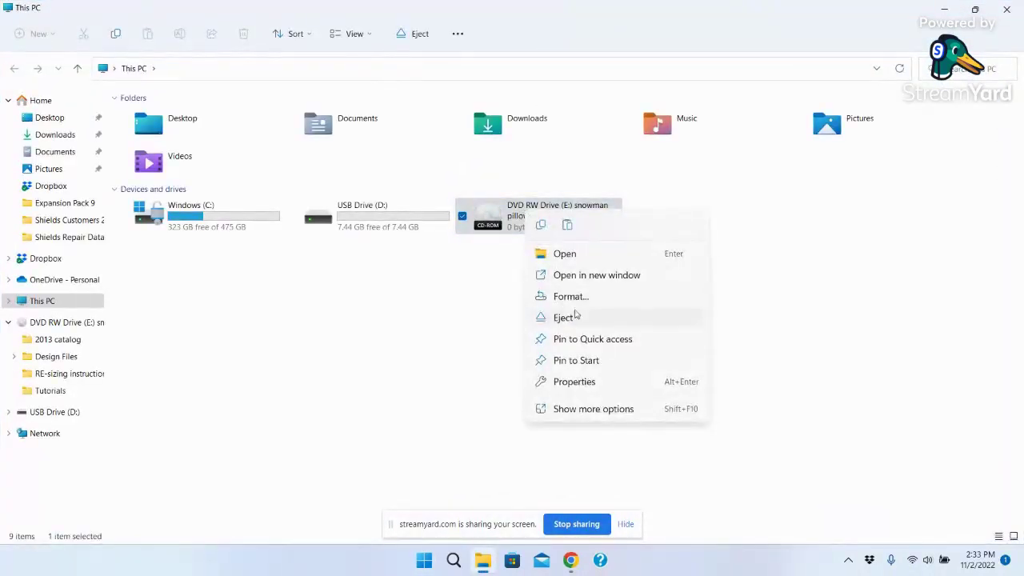
{"action": "left_click", "coordinate": [573, 412]}
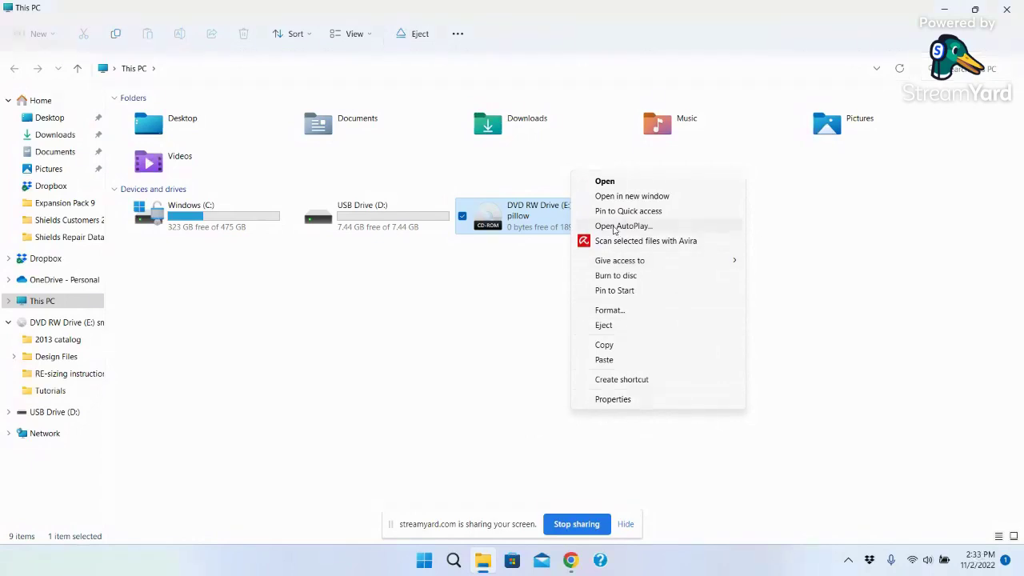
{"action": "left_click", "coordinate": [466, 336]}
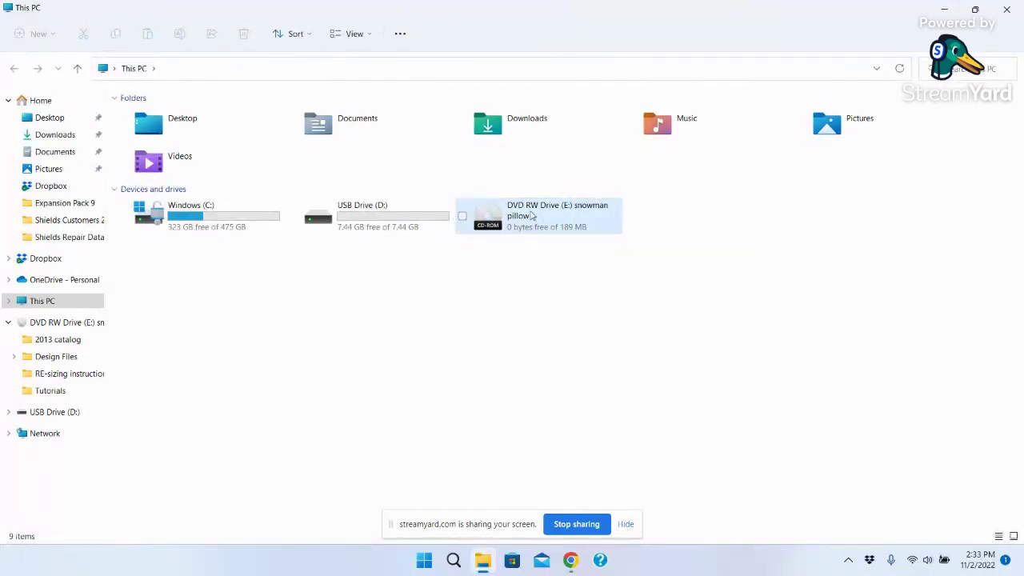
Step: Open AutoPlay for USB Drive (D:), choose to open the folder to view files, and return to This PC
{"action": "right_click", "coordinate": [363, 210]}
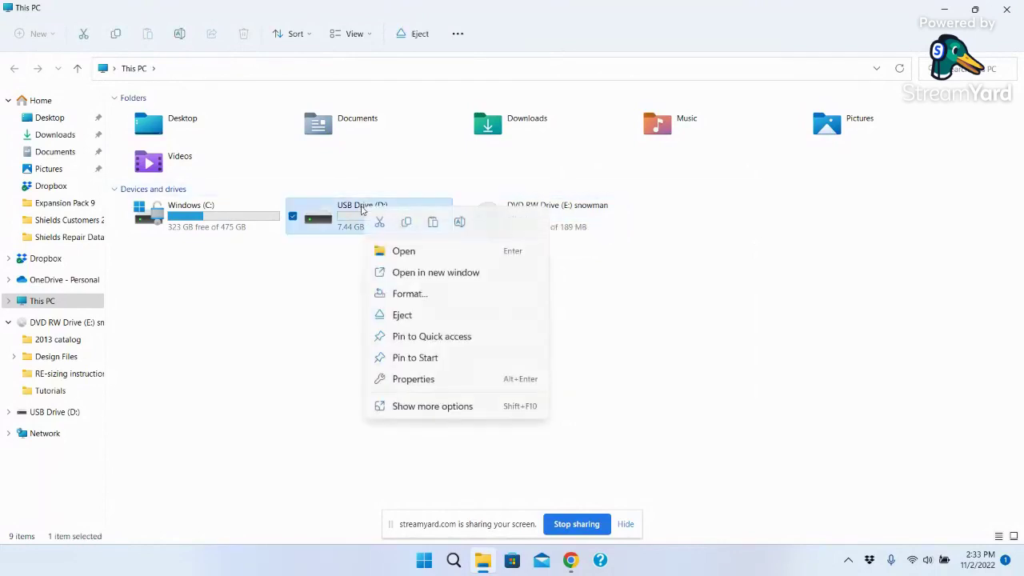
{"action": "left_click", "coordinate": [403, 408]}
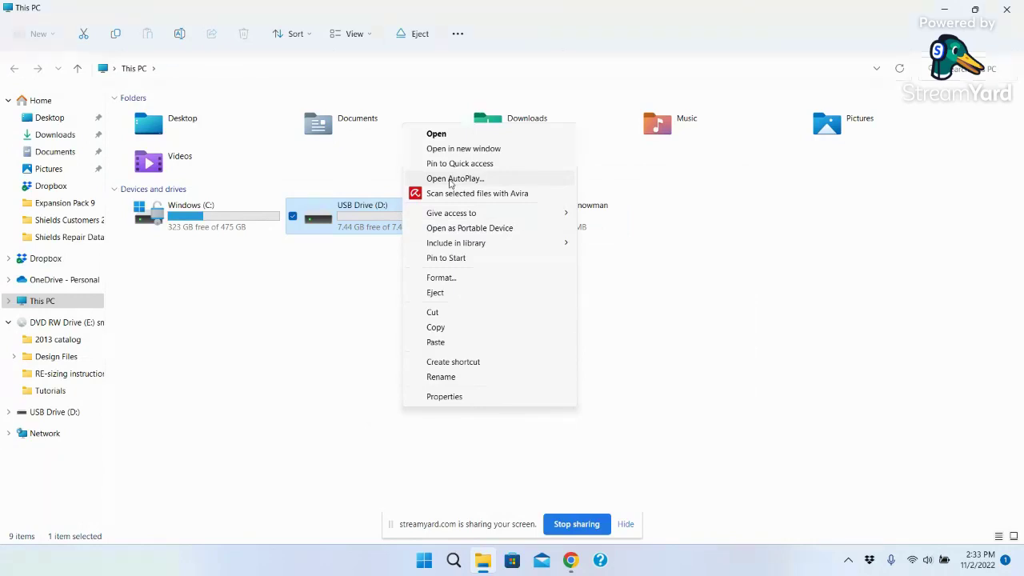
{"action": "left_click", "coordinate": [450, 179]}
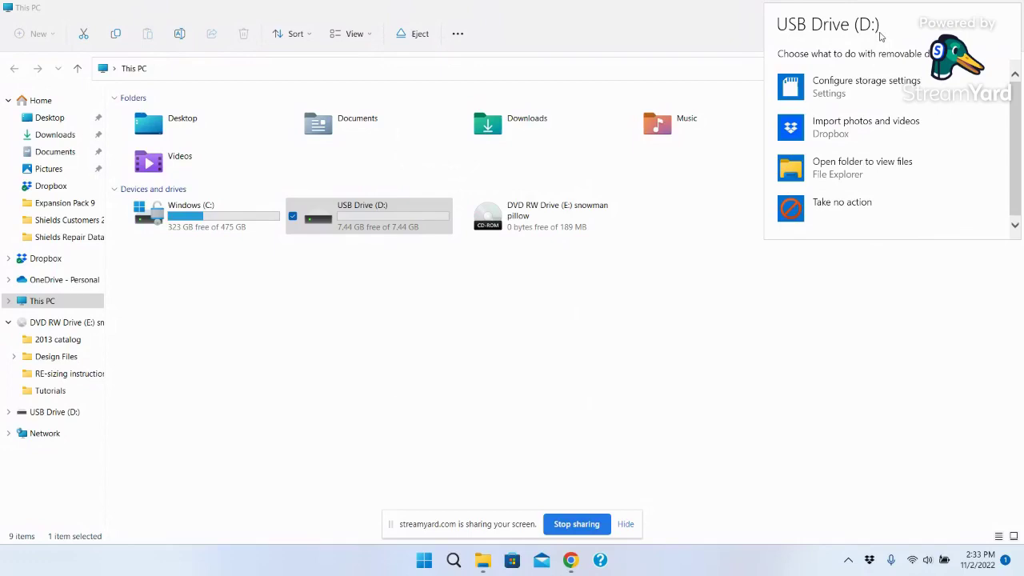
{"action": "left_click", "coordinate": [846, 176]}
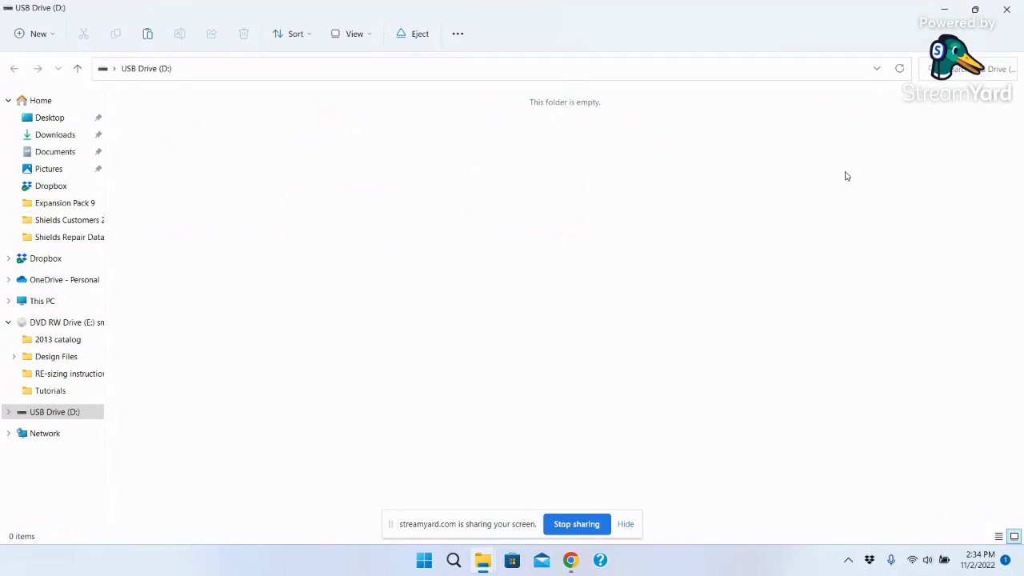
{"action": "key", "text": "alt+Up"}
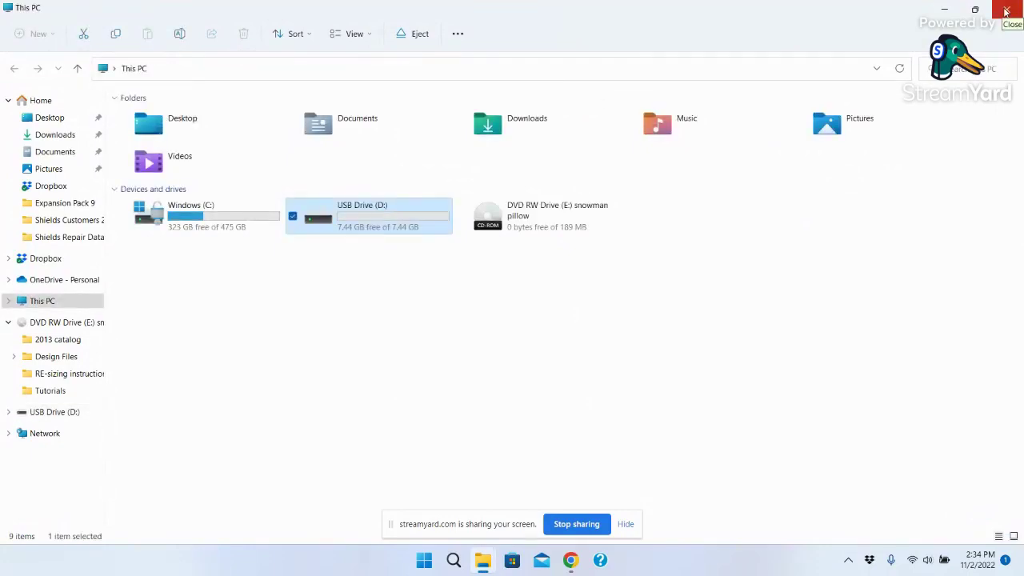
Step: Open AutoPlay for DVD RW Drive (E:), choose to open the folder to view files, and close that disc window
{"action": "right_click", "coordinate": [528, 222]}
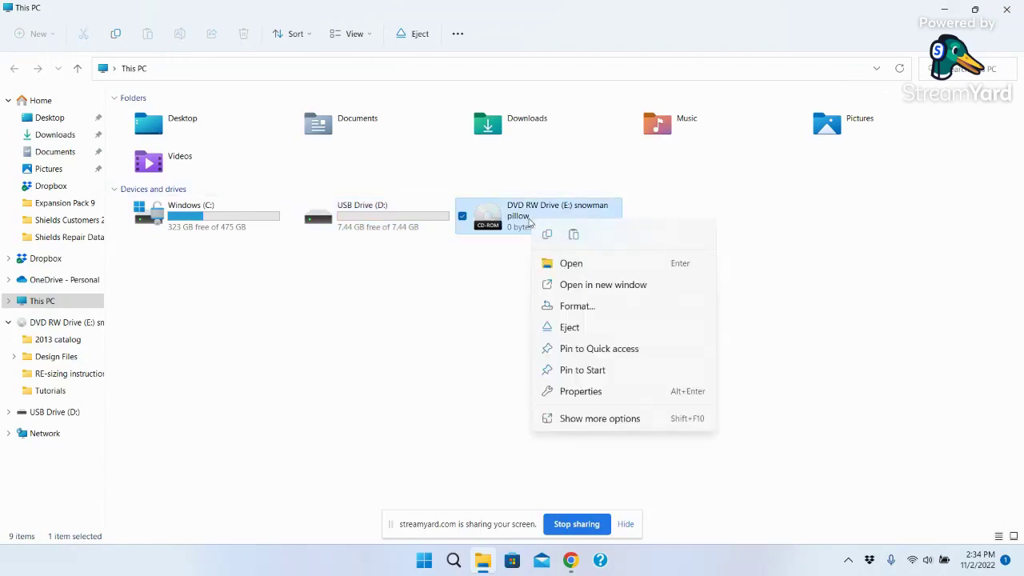
{"action": "left_click", "coordinate": [579, 421]}
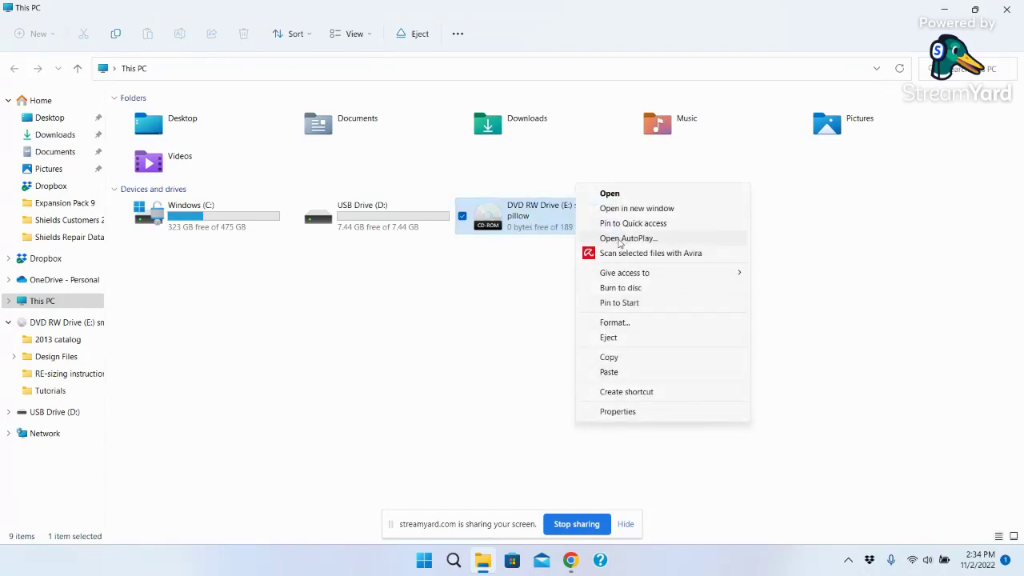
{"action": "left_click", "coordinate": [620, 239]}
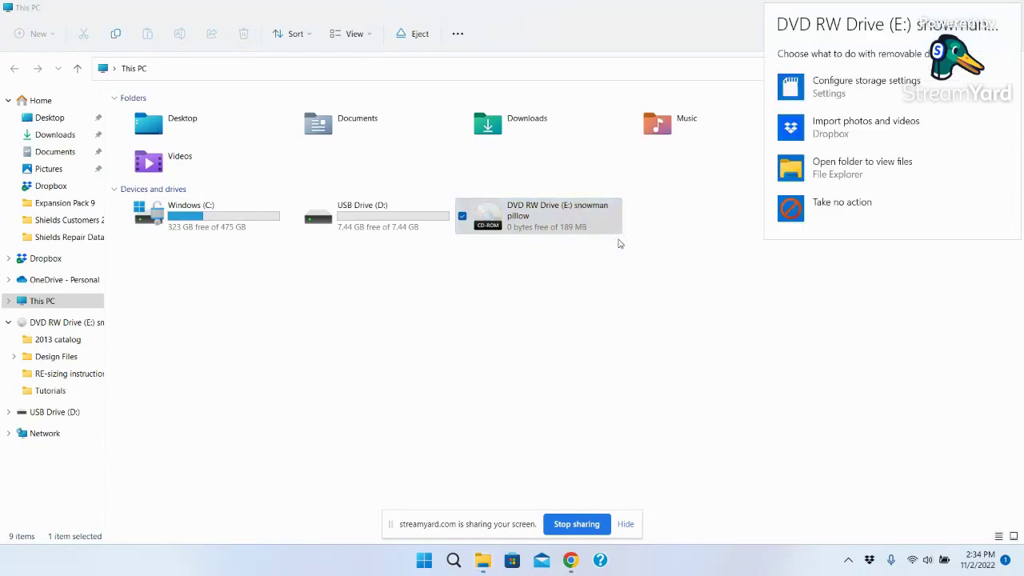
{"action": "left_click", "coordinate": [840, 168]}
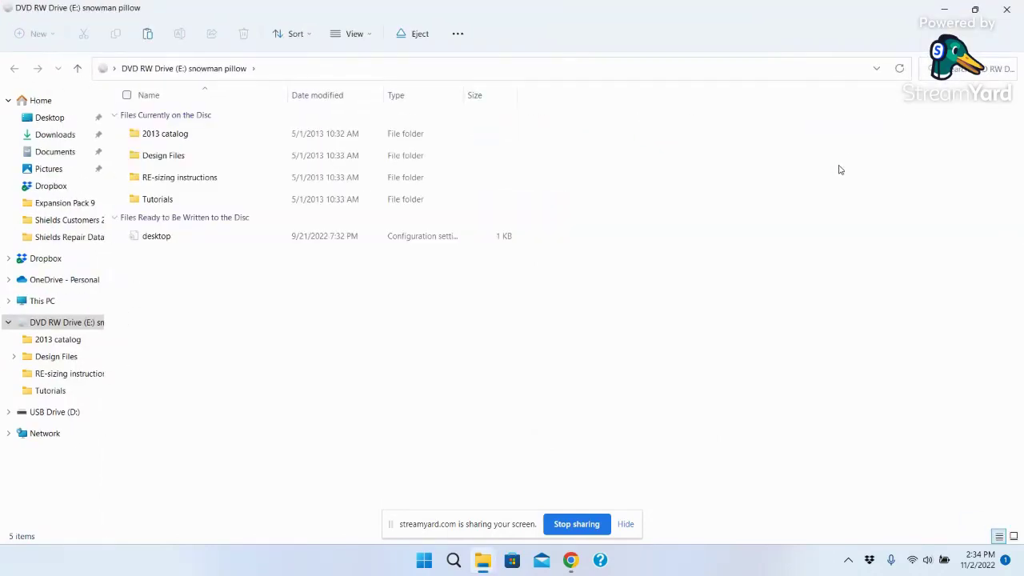
{"action": "left_click", "coordinate": [1005, 12]}
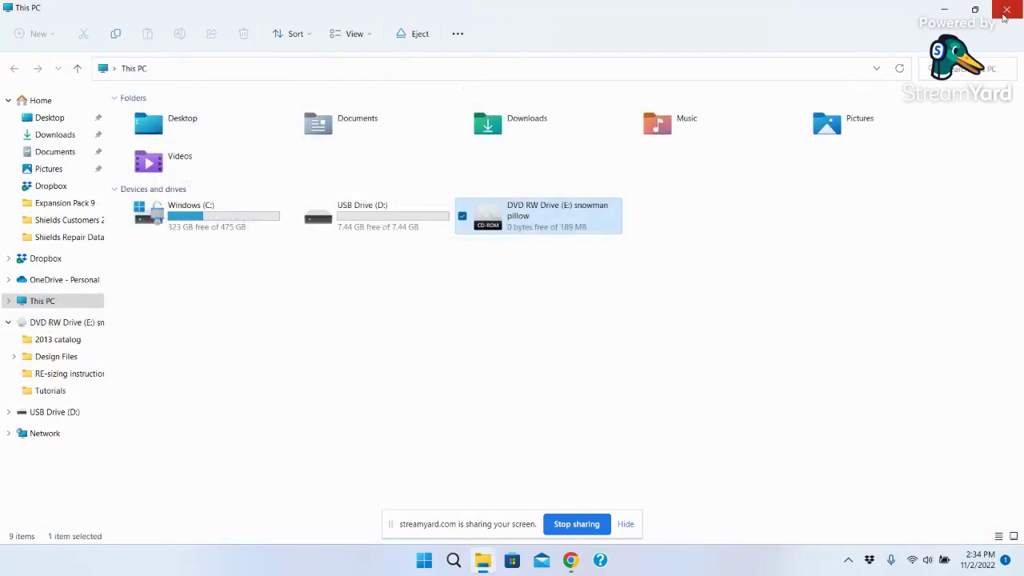
Step: Open the snowman pillow folder inside Design Files on DVD RW Drive (E:)
{"action": "left_click", "coordinate": [450, 308]}
{"action": "double_click", "coordinate": [528, 215]}
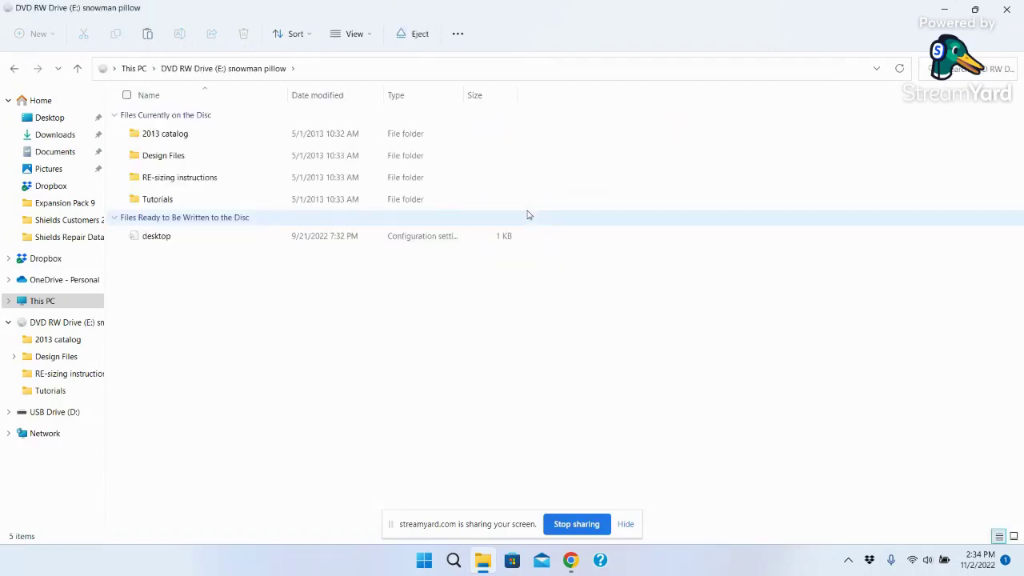
{"action": "double_click", "coordinate": [218, 158]}
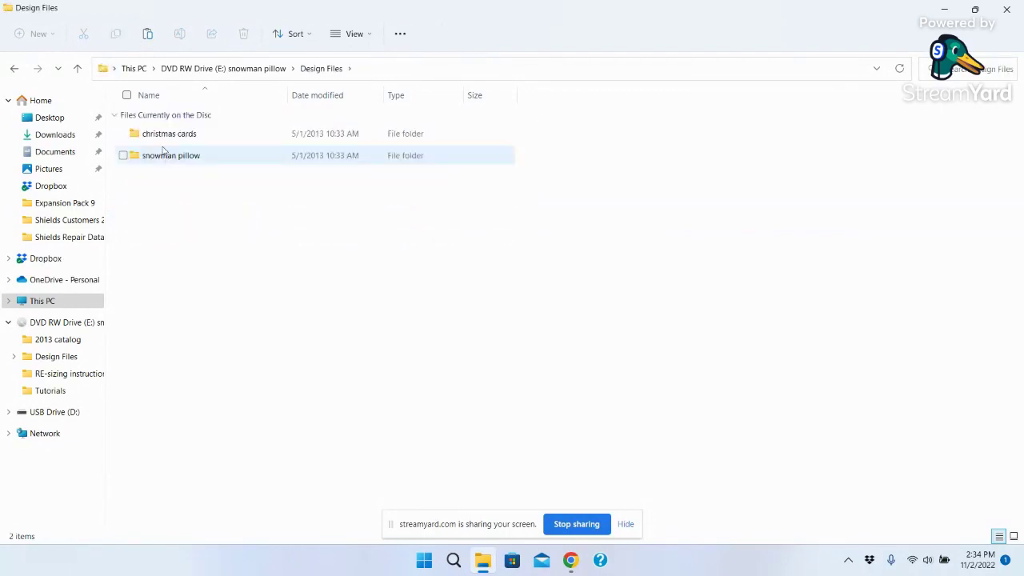
{"action": "double_click", "coordinate": [163, 157]}
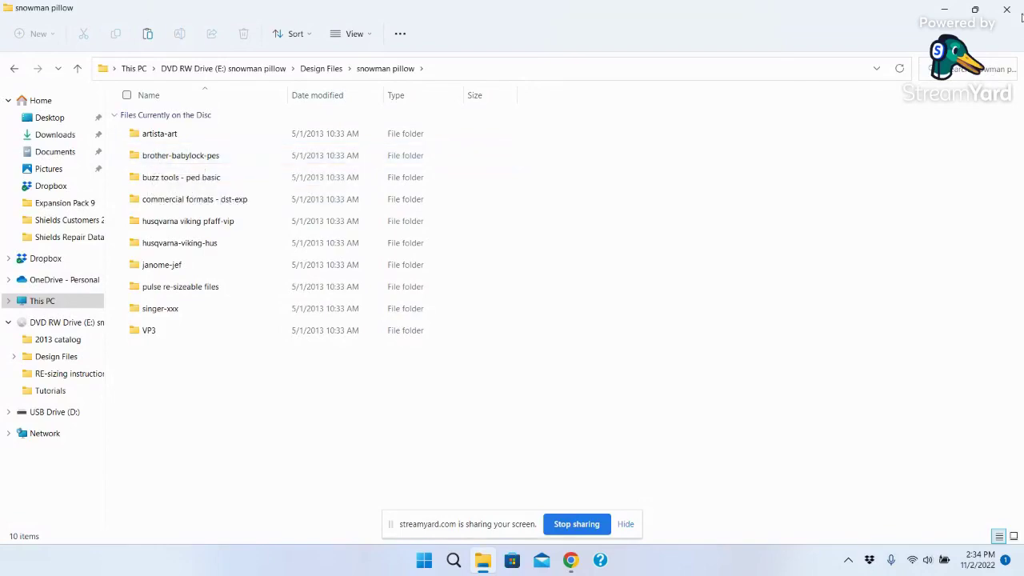
Step: Restore the snowman pillow window to its smaller size and copy the brother-babylock-pes folder
{"action": "left_click", "coordinate": [975, 11]}
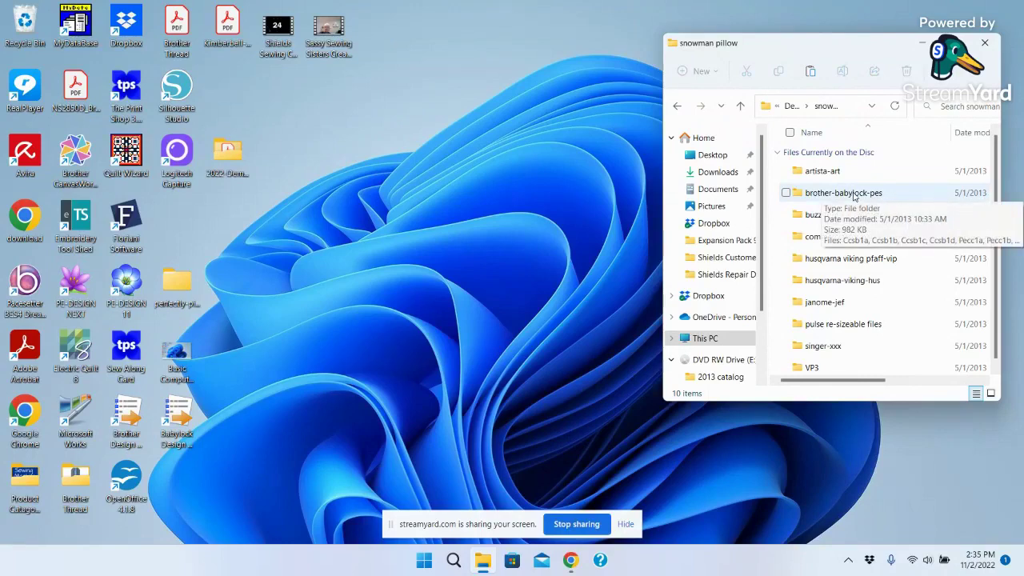
{"action": "right_click", "coordinate": [854, 196]}
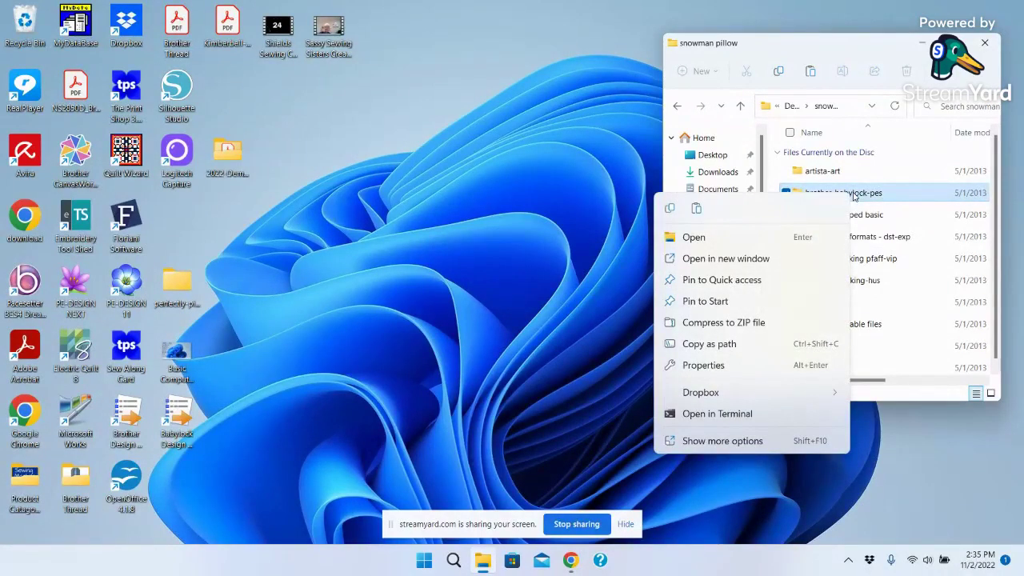
{"action": "left_click", "coordinate": [669, 211]}
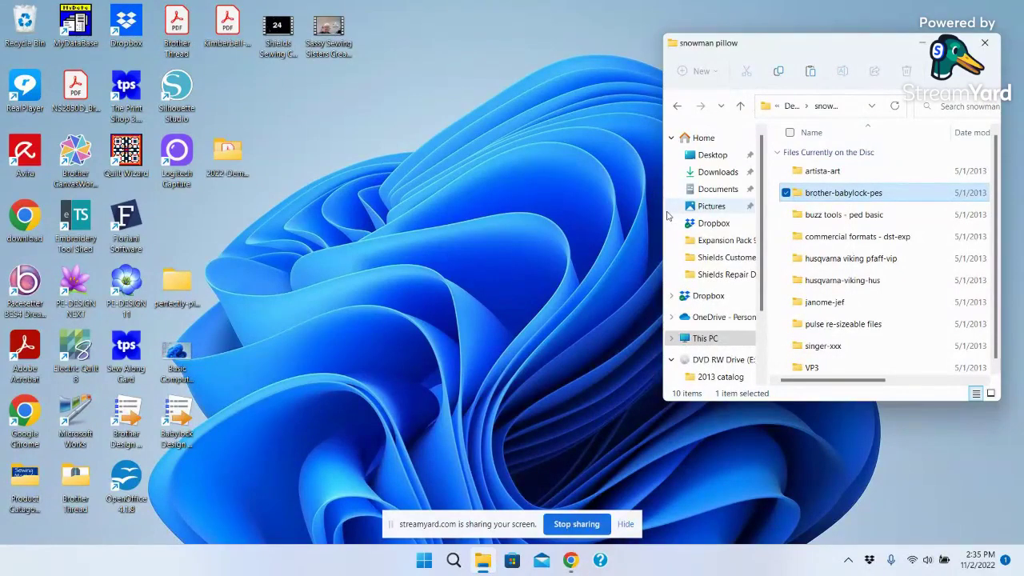
Step: Close the snowman pillow window and paste the copied brother-babylock-pes folder onto USB Drive (D:) from a maximized This PC window
{"action": "left_click", "coordinate": [984, 42]}
{"action": "left_click", "coordinate": [428, 563]}
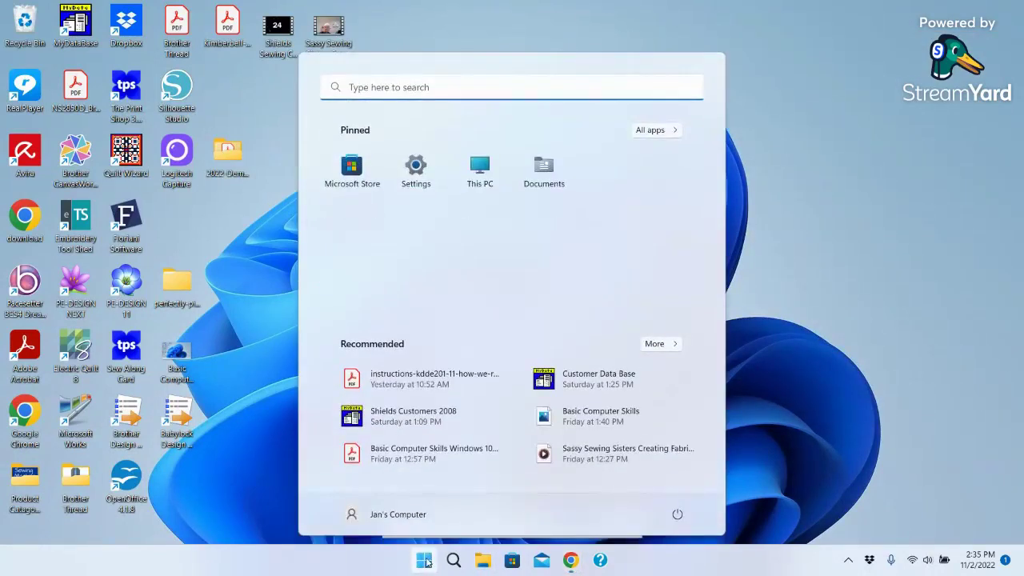
{"action": "left_click", "coordinate": [480, 168]}
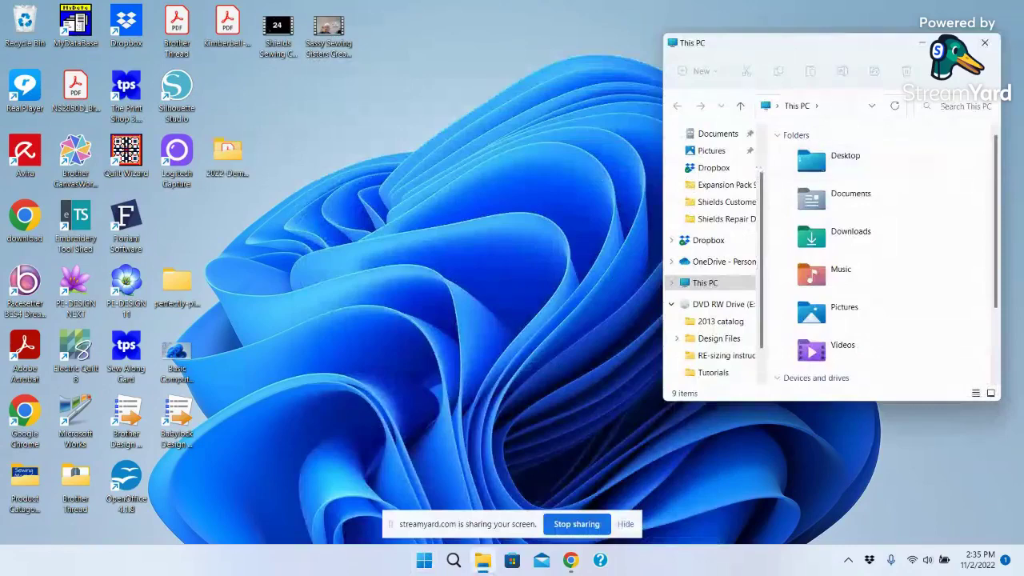
{"action": "key", "text": "super+Up"}
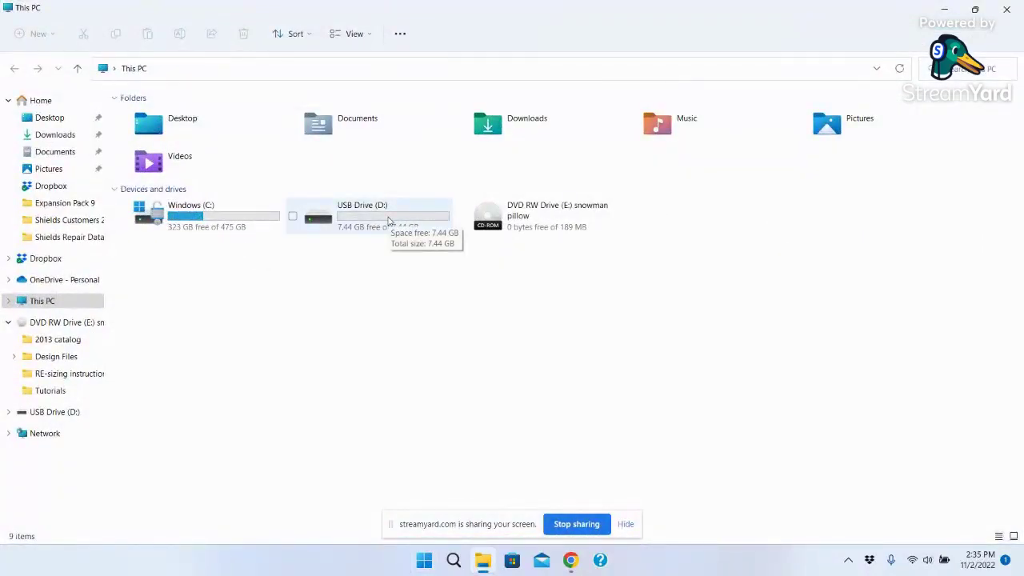
{"action": "right_click", "coordinate": [388, 220]}
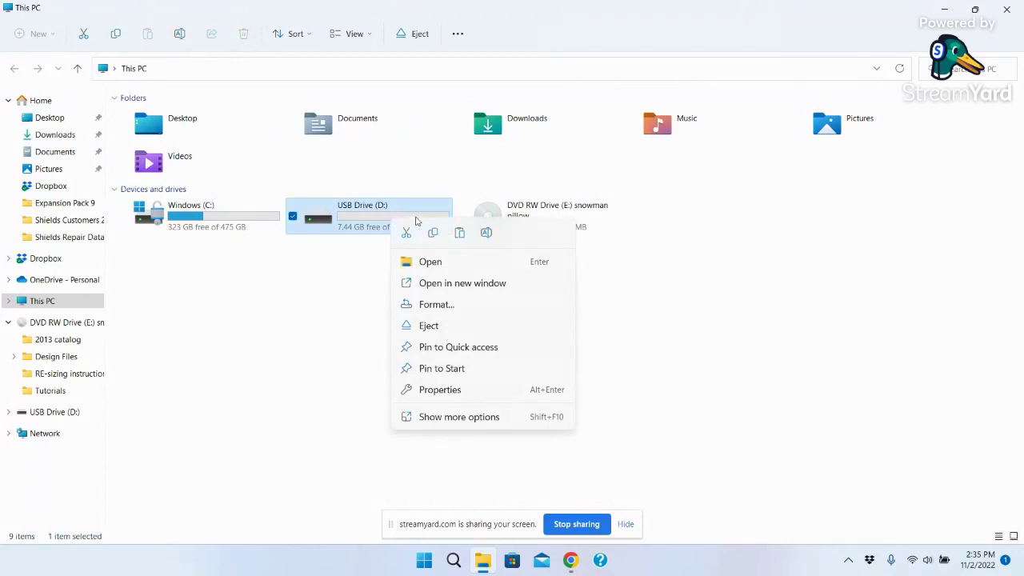
{"action": "left_click", "coordinate": [460, 233]}
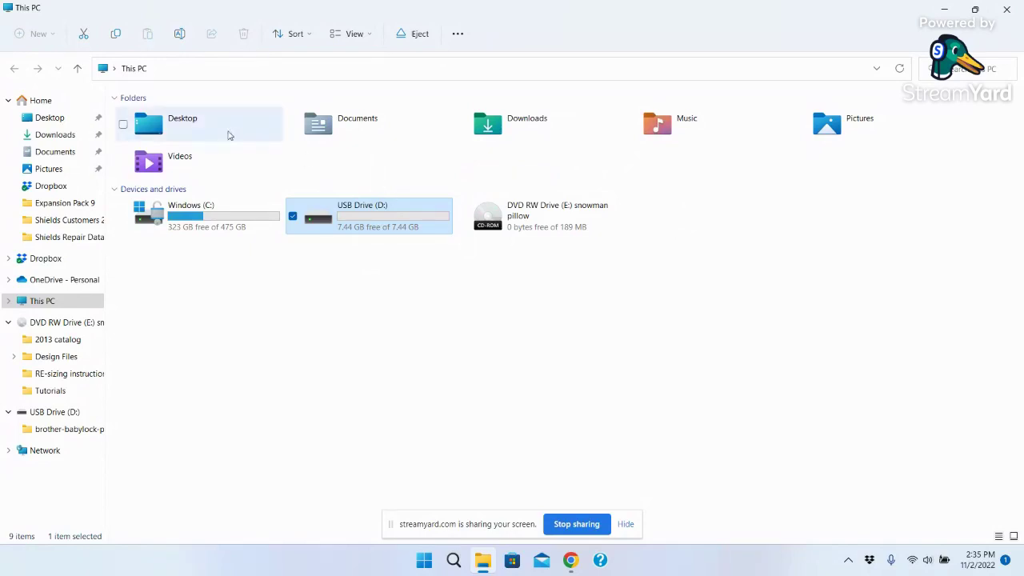
Step: Open the brother-babylock-pes folder on USB Drive (D:) and display its designs as large icons
{"action": "double_click", "coordinate": [372, 217]}
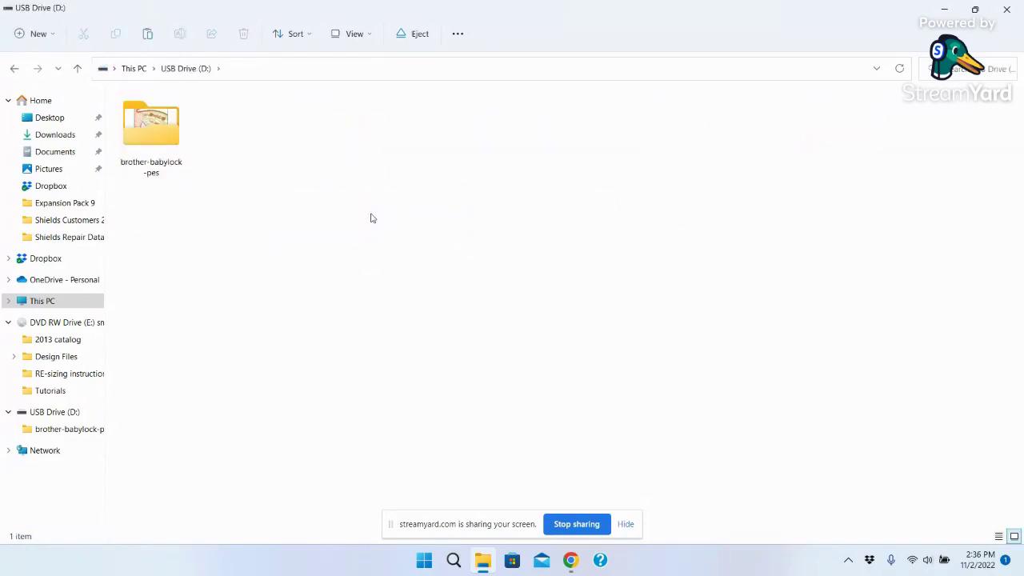
{"action": "double_click", "coordinate": [151, 133]}
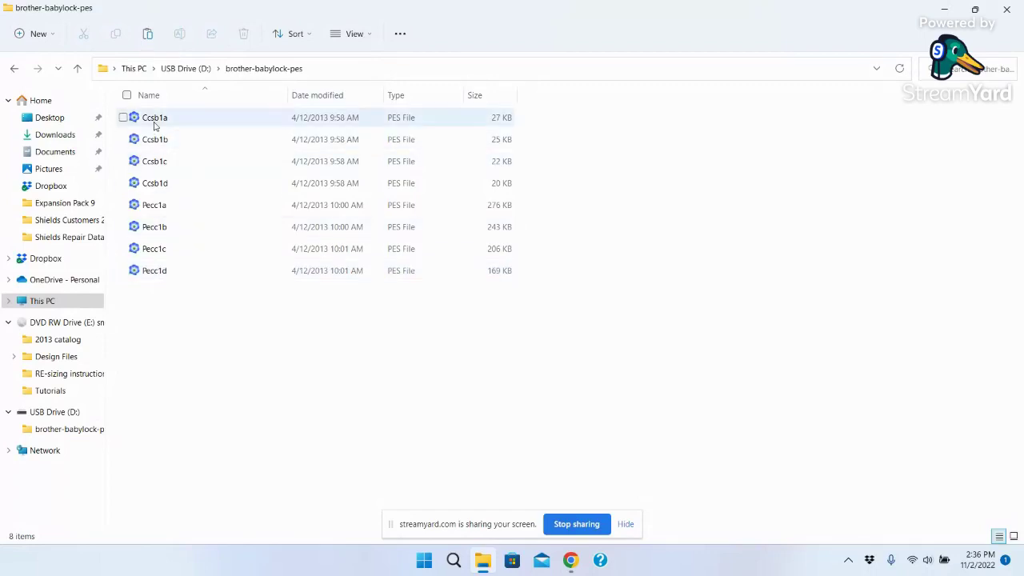
{"action": "left_click", "coordinate": [358, 36]}
{"action": "left_click", "coordinate": [356, 88]}
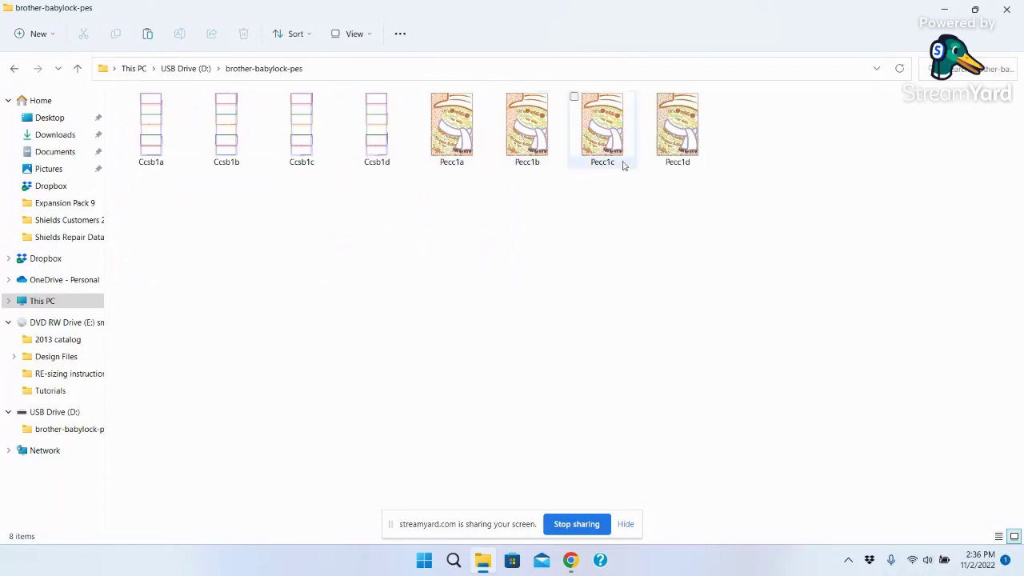
{"action": "mouse_move", "coordinate": [623, 165]}
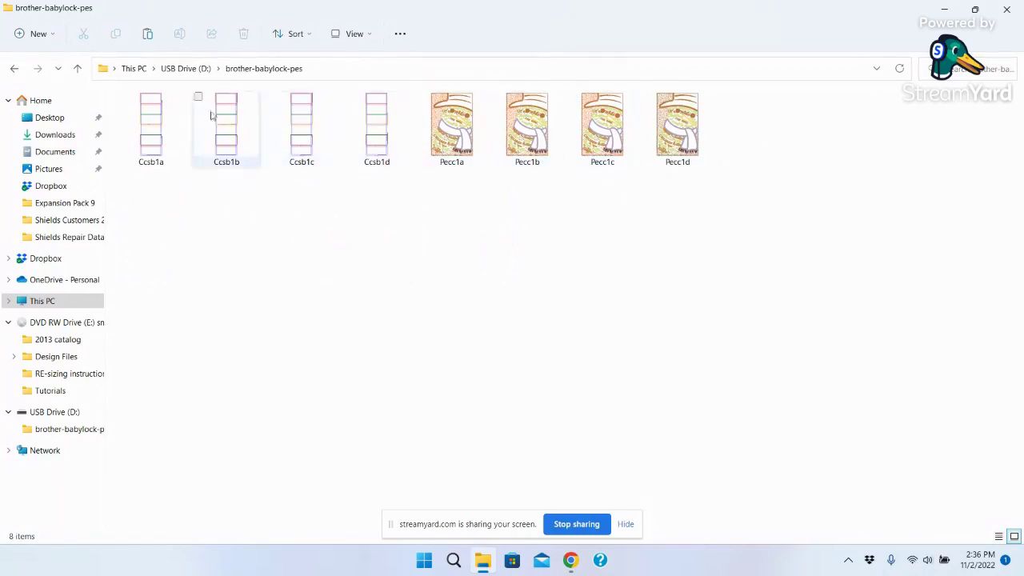
{"action": "mouse_move", "coordinate": [238, 135]}
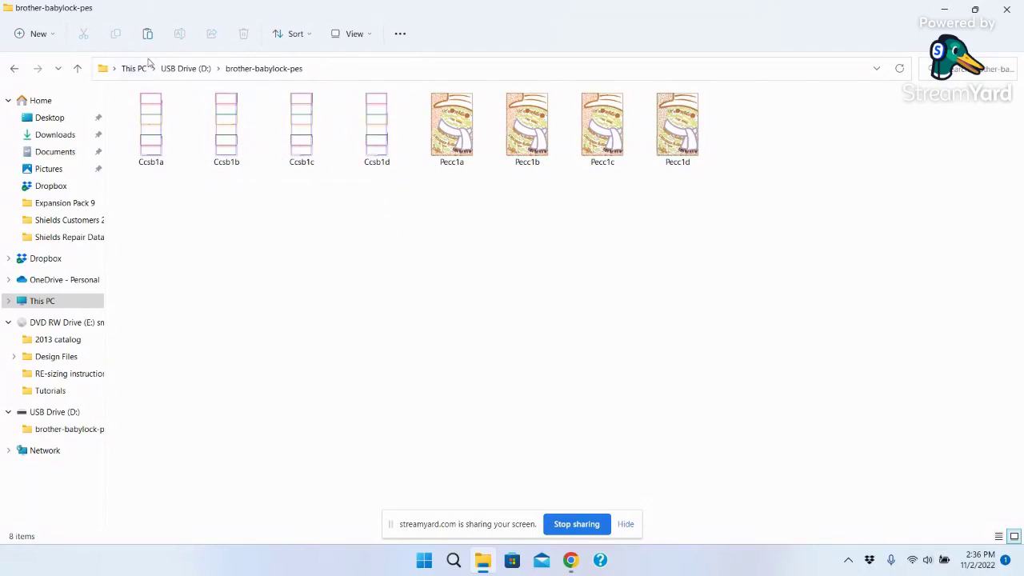
Step: Close the USB drive window and open the Anita Goodesign folder in Documents
{"action": "left_click", "coordinate": [12, 69]}
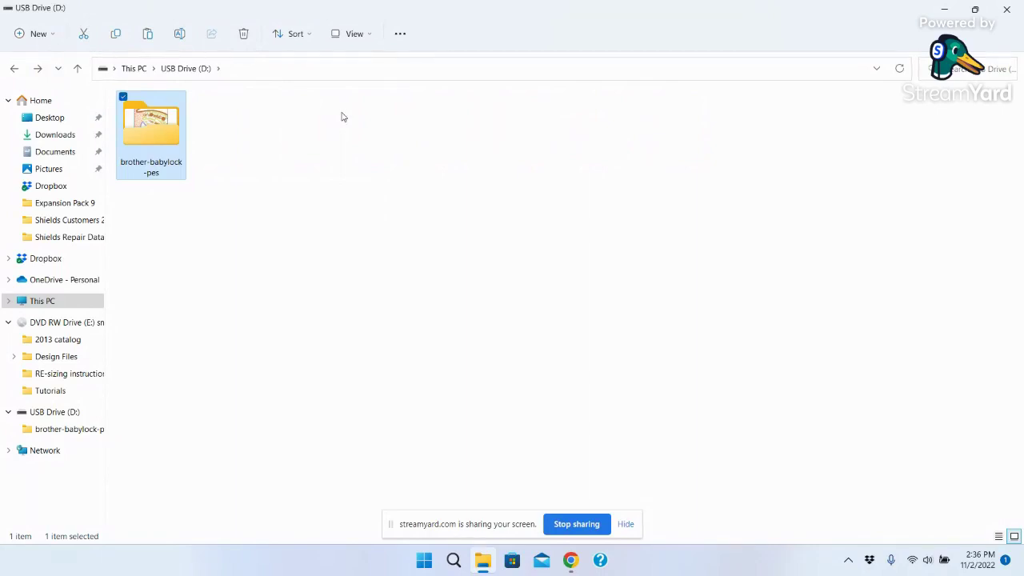
{"action": "left_click", "coordinate": [1009, 13]}
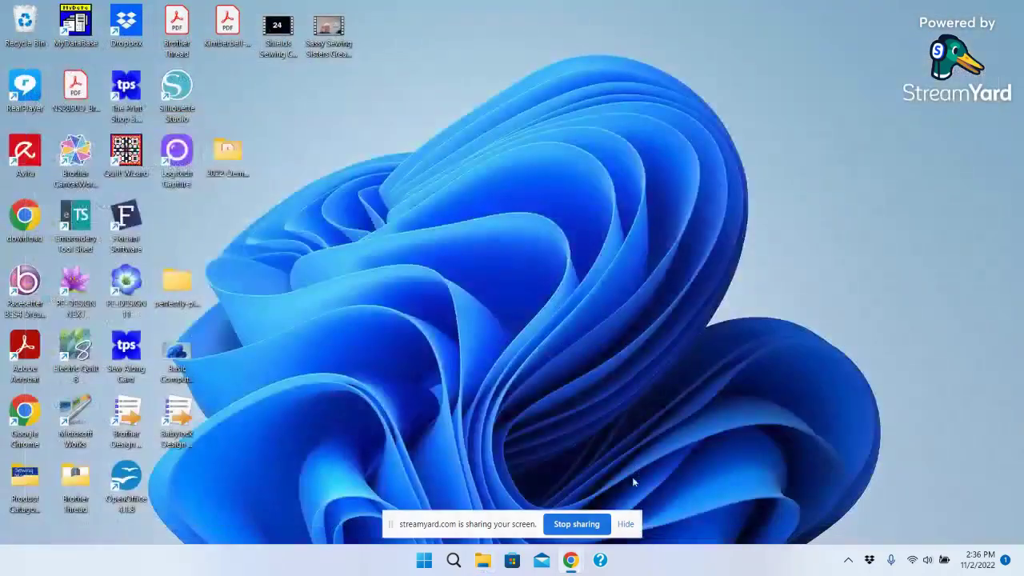
{"action": "left_click", "coordinate": [426, 562]}
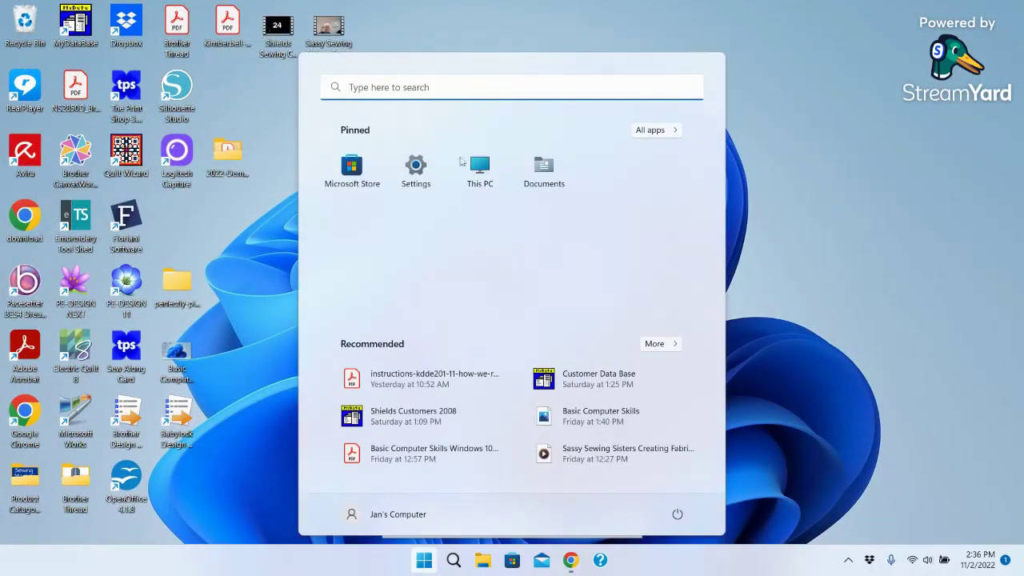
{"action": "left_click", "coordinate": [547, 172]}
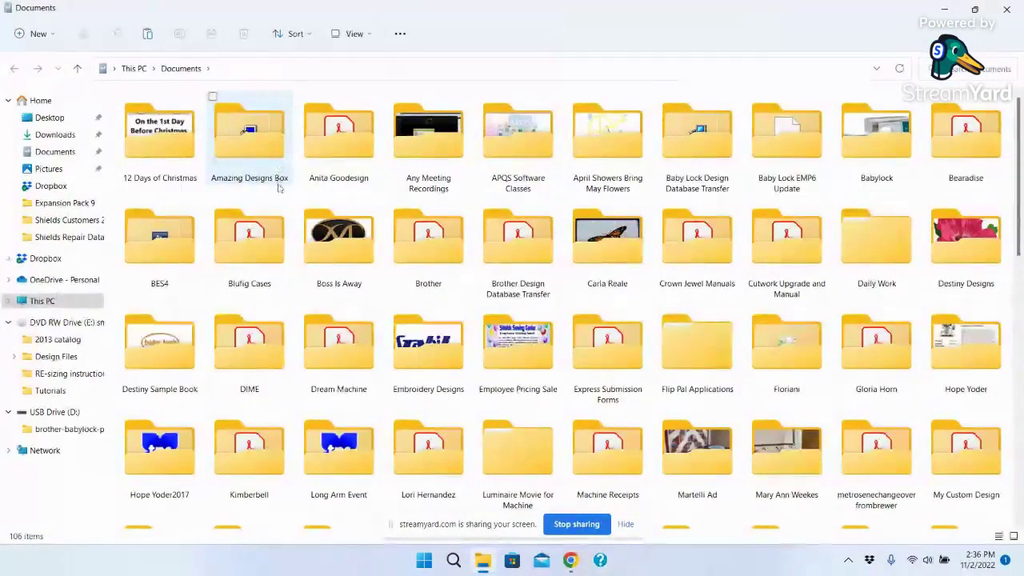
{"action": "double_click", "coordinate": [336, 140]}
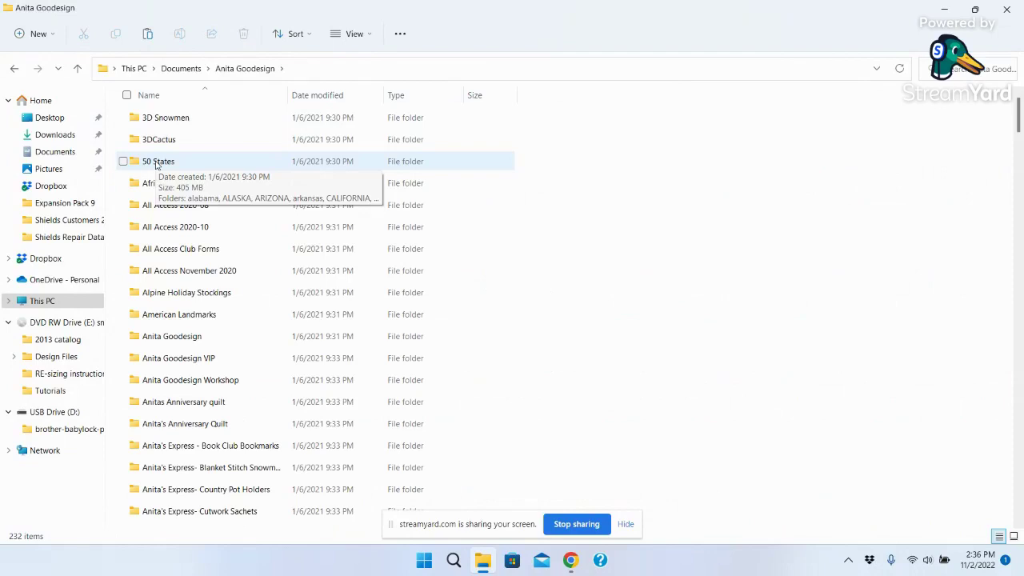
Step: Start copying the 50 States folder to USB Drive (D:) and cancel the transfer while it is running
{"action": "right_click", "coordinate": [157, 165]}
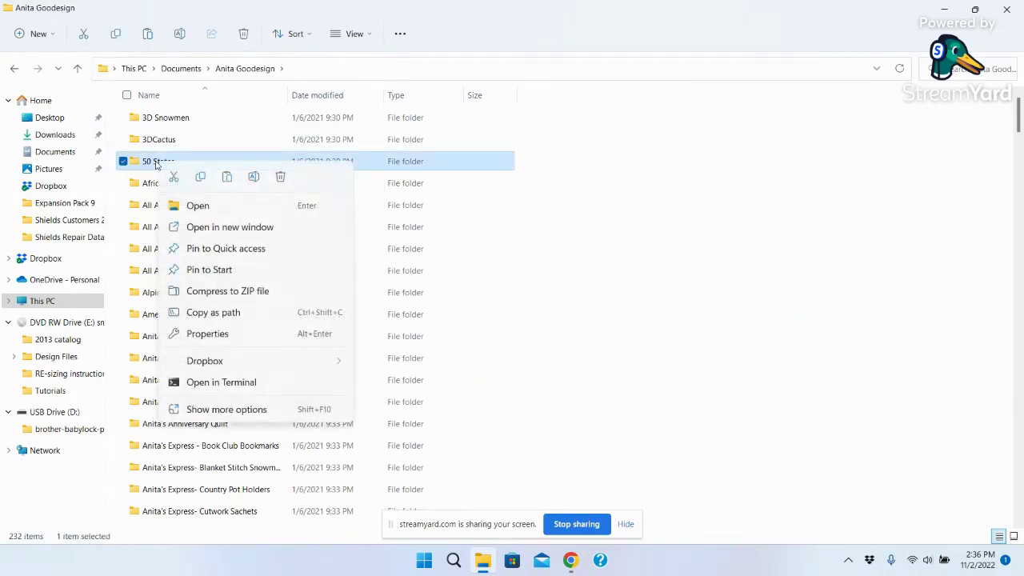
{"action": "left_click", "coordinate": [200, 176]}
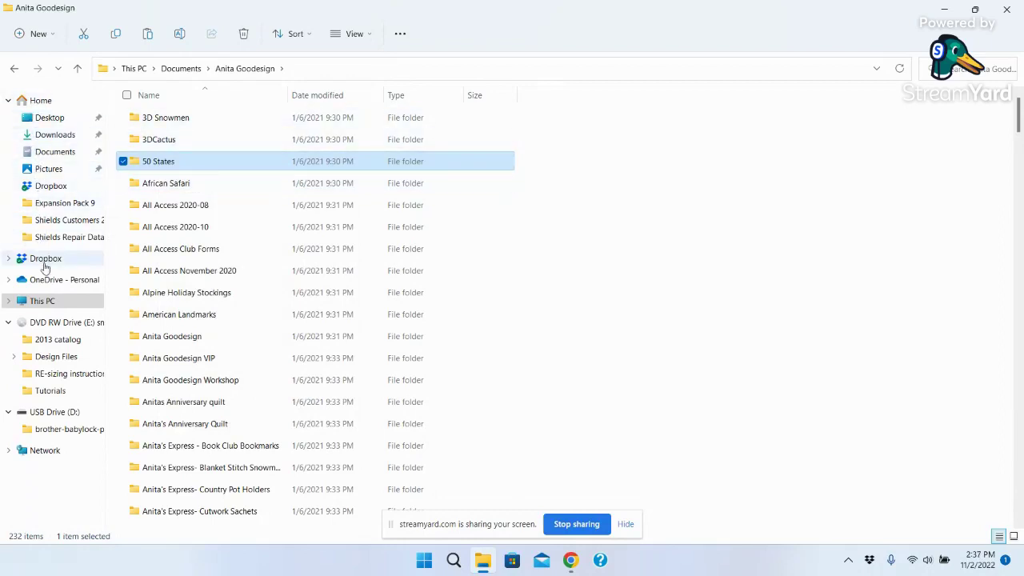
{"action": "right_click", "coordinate": [50, 413]}
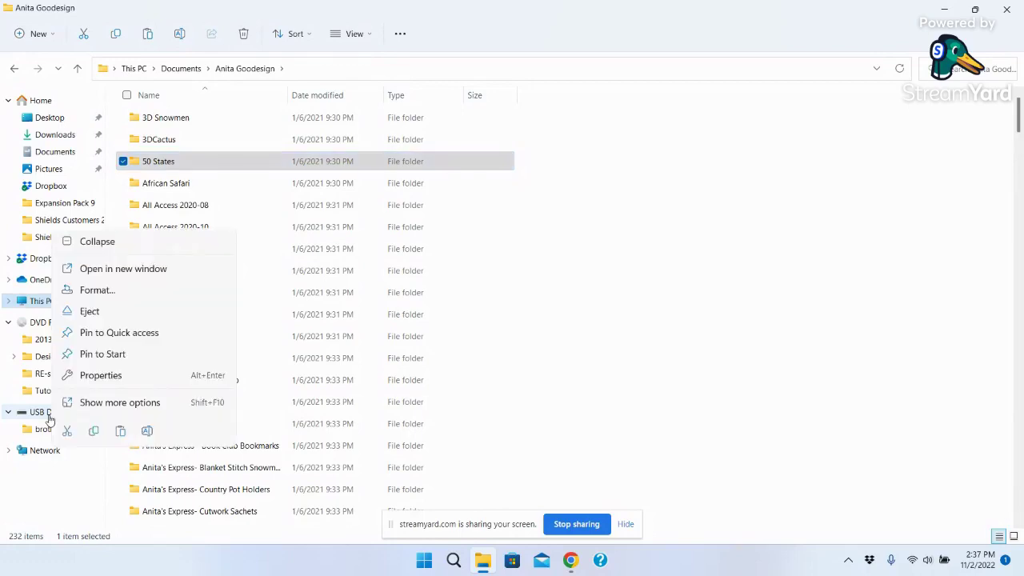
{"action": "left_click", "coordinate": [120, 432]}
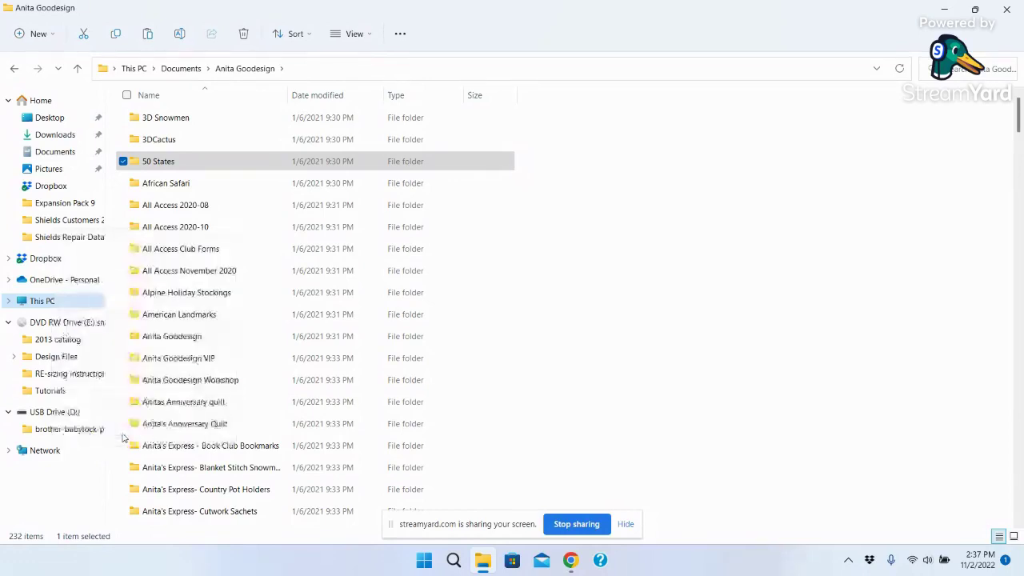
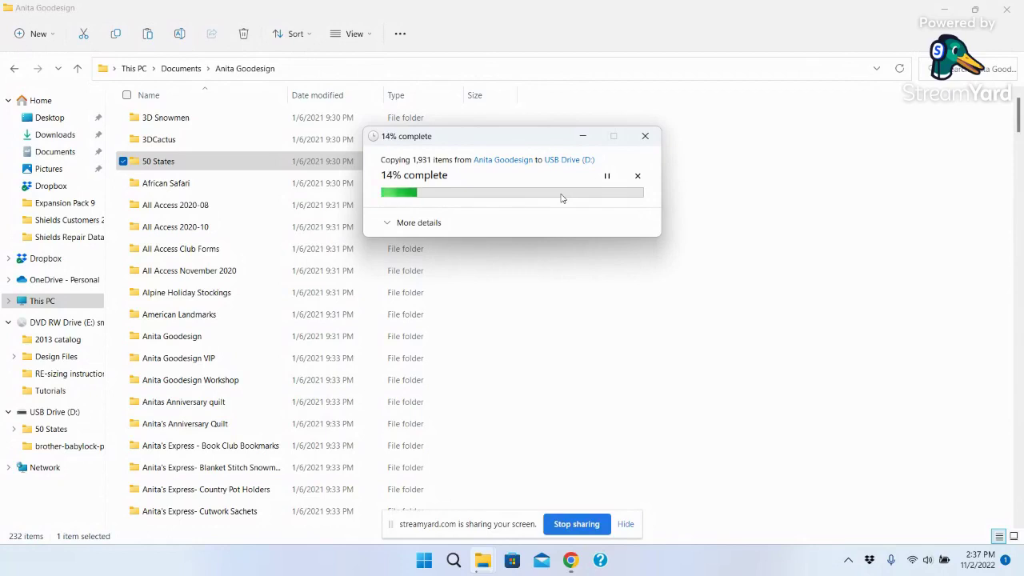
{"action": "left_click", "coordinate": [644, 135]}
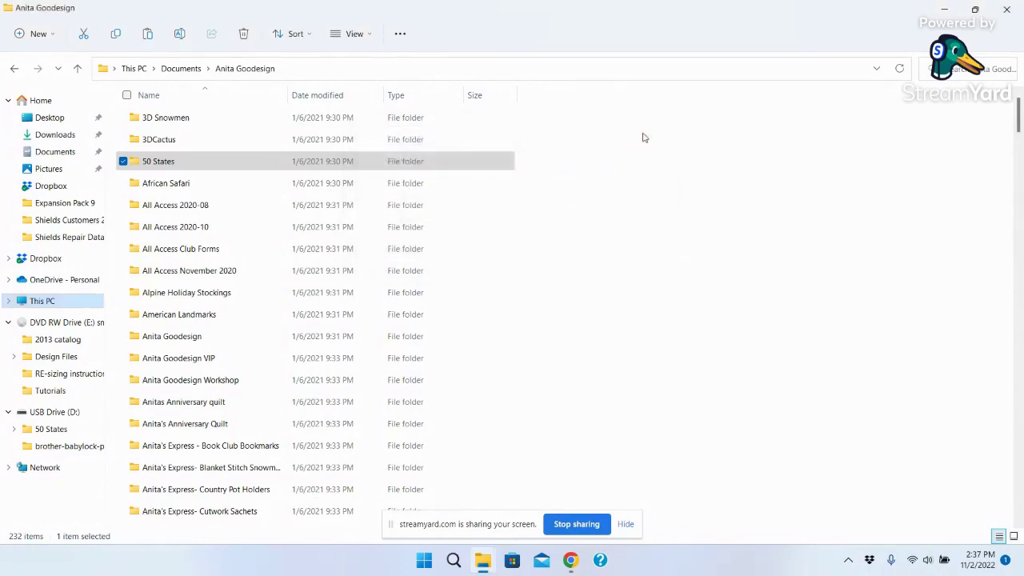
Step: Open the brother-babylock-pes folder inside African Safari and display its designs as large icons
{"action": "double_click", "coordinate": [164, 183]}
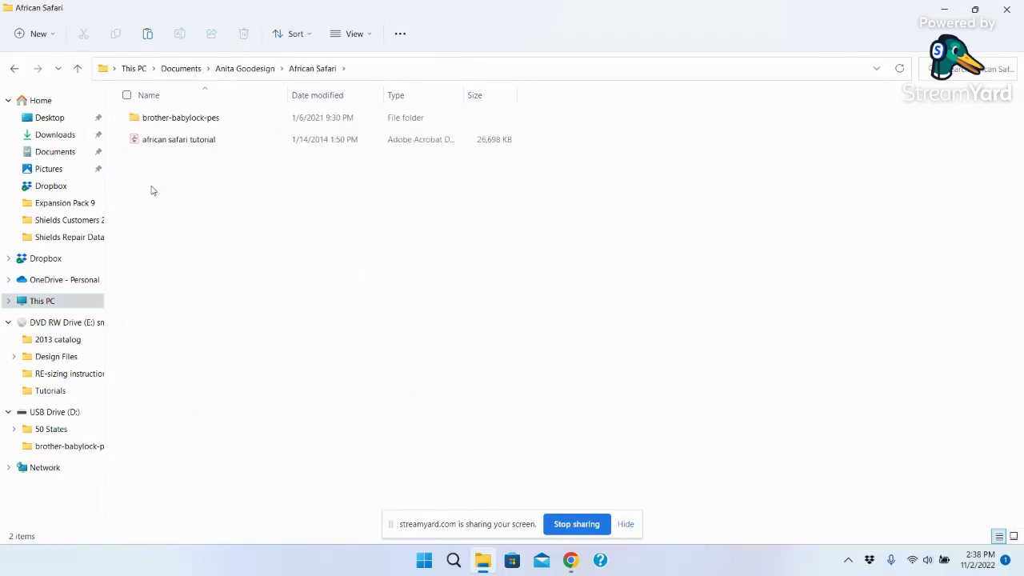
{"action": "double_click", "coordinate": [205, 120]}
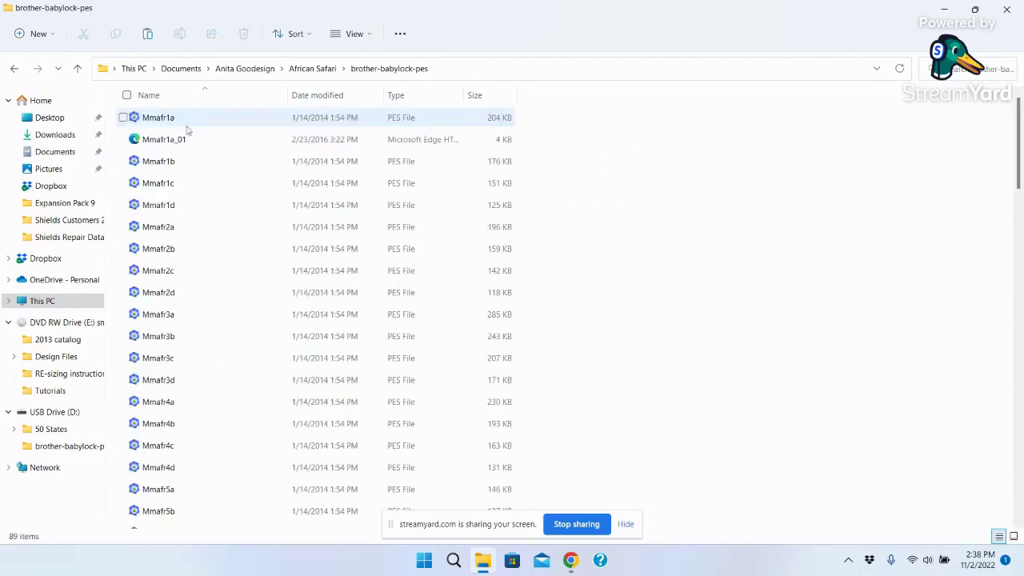
{"action": "left_click", "coordinate": [357, 37]}
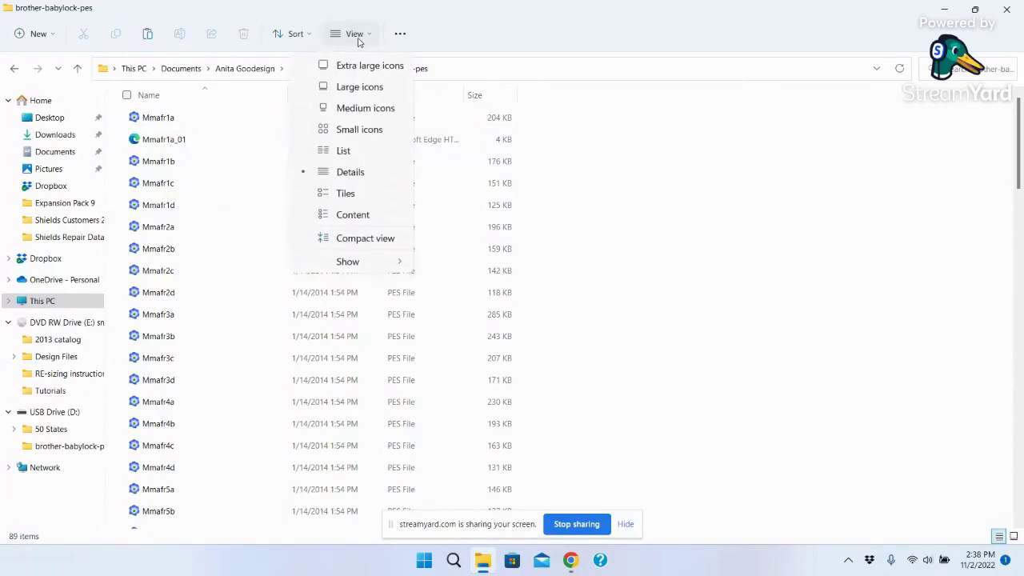
{"action": "left_click", "coordinate": [357, 86]}
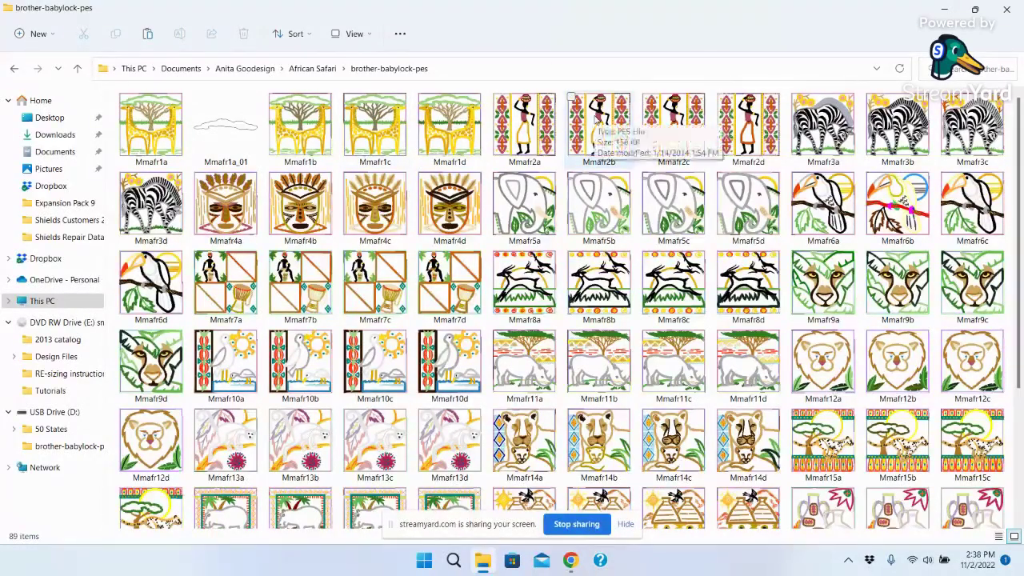
Step: Copy the Mmafr1b giraffe design from the African Safari folder to USB Drive (D:)
{"action": "right_click", "coordinate": [286, 141]}
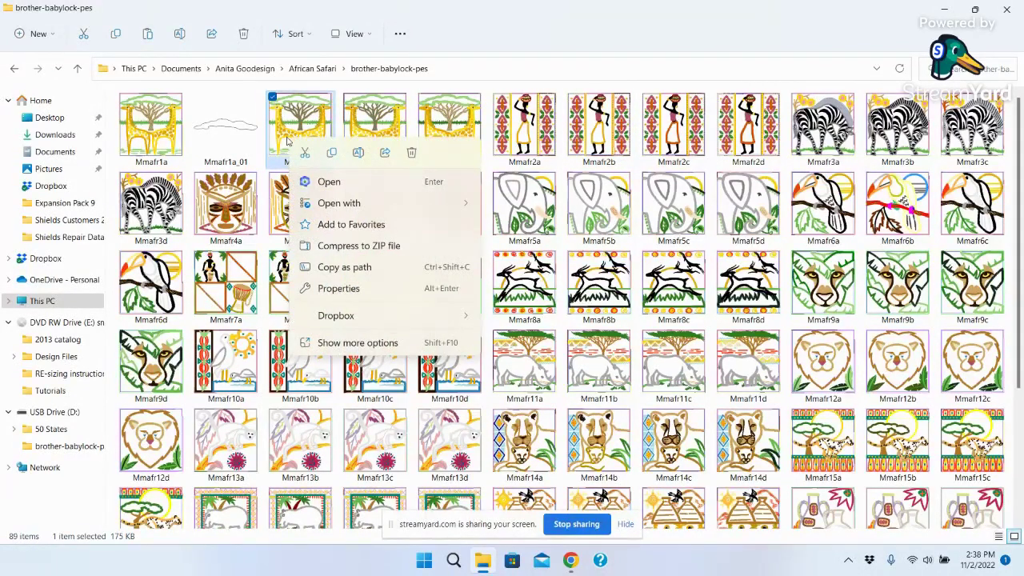
{"action": "left_click", "coordinate": [333, 154]}
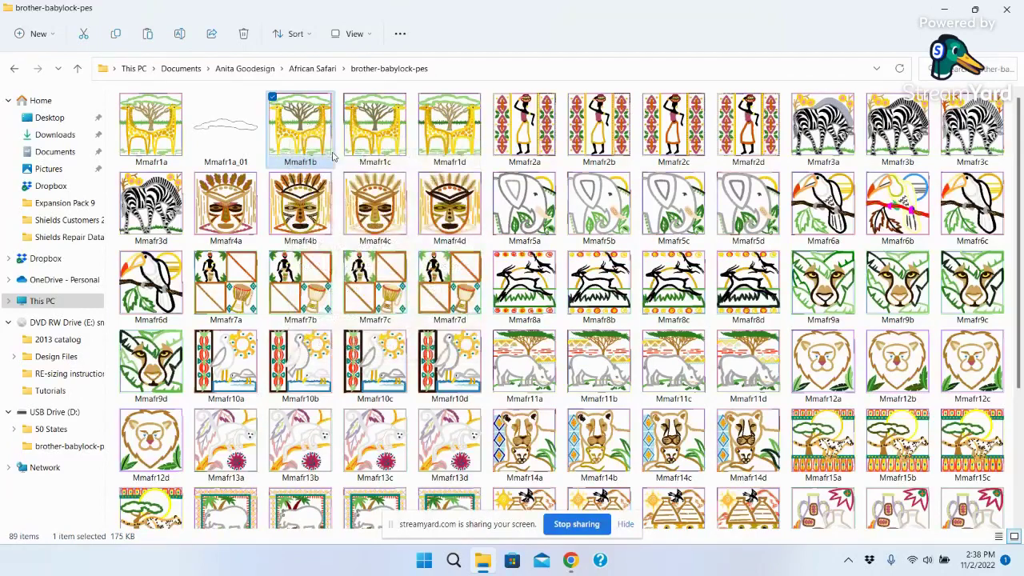
{"action": "left_click", "coordinate": [50, 414]}
{"action": "right_click", "coordinate": [49, 420]}
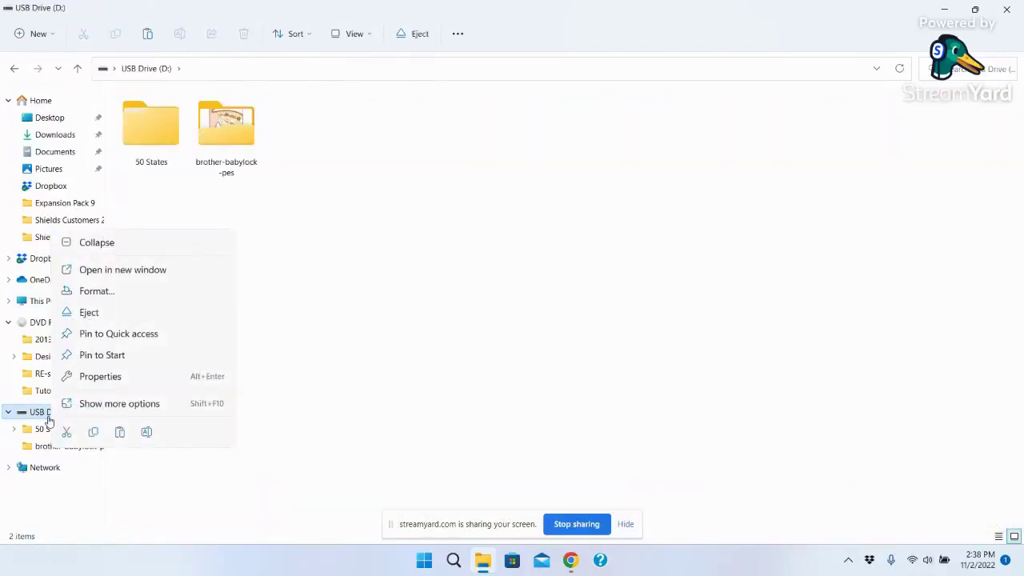
{"action": "left_click", "coordinate": [120, 434]}
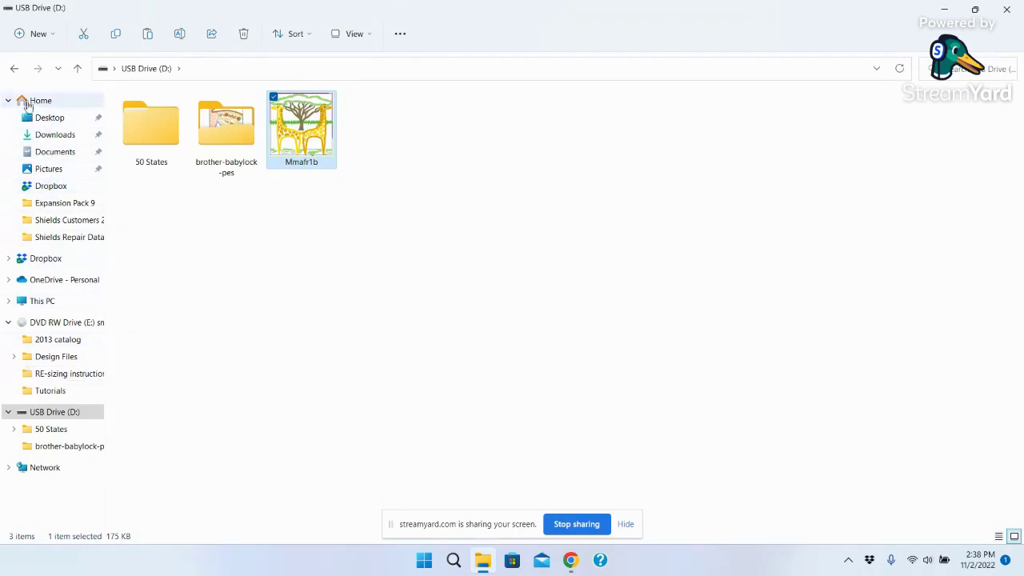
Step: Return to the brother-babylock-pes folder under African Safari in the Anita Goodesign folder of Documents
{"action": "left_click", "coordinate": [49, 156]}
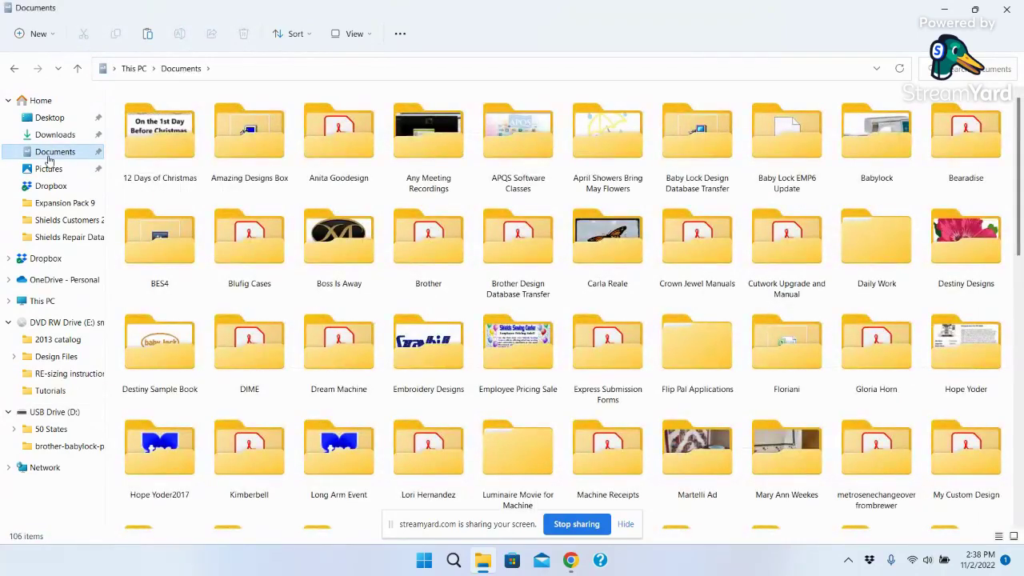
{"action": "double_click", "coordinate": [348, 140]}
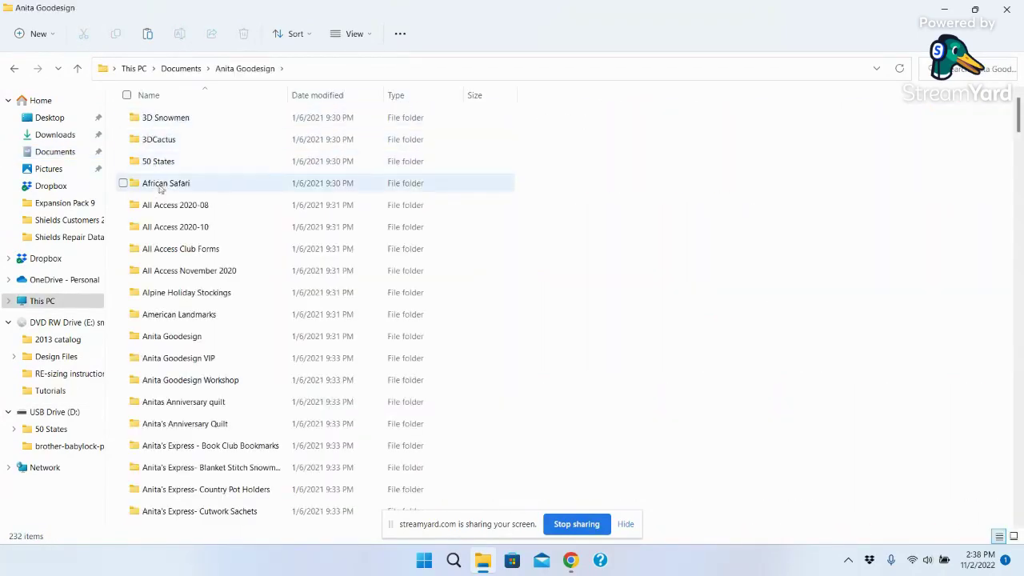
{"action": "left_click", "coordinate": [161, 192]}
{"action": "double_click", "coordinate": [161, 192]}
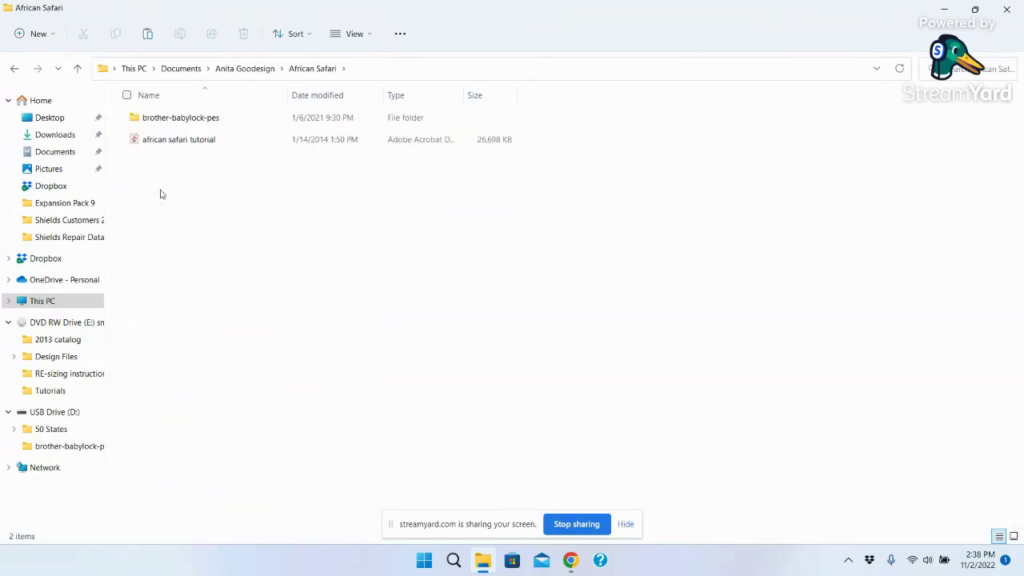
{"action": "double_click", "coordinate": [160, 119]}
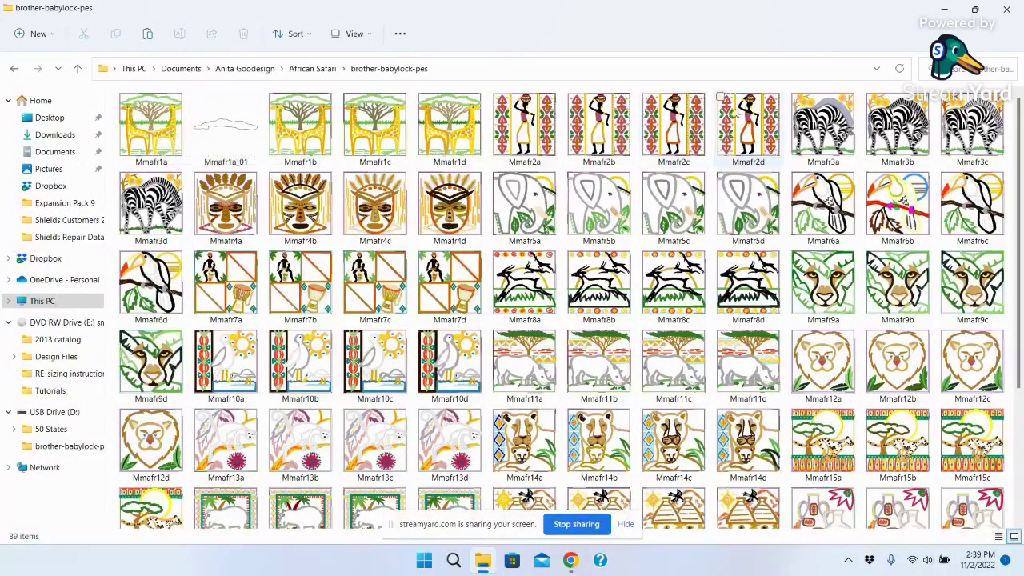
Step: Copy the African Safari designs Mmafr1a through Mmafr3d to USB Drive (D:), replacing the existing Mmafr1b.pes there
{"action": "left_click", "coordinate": [147, 132]}
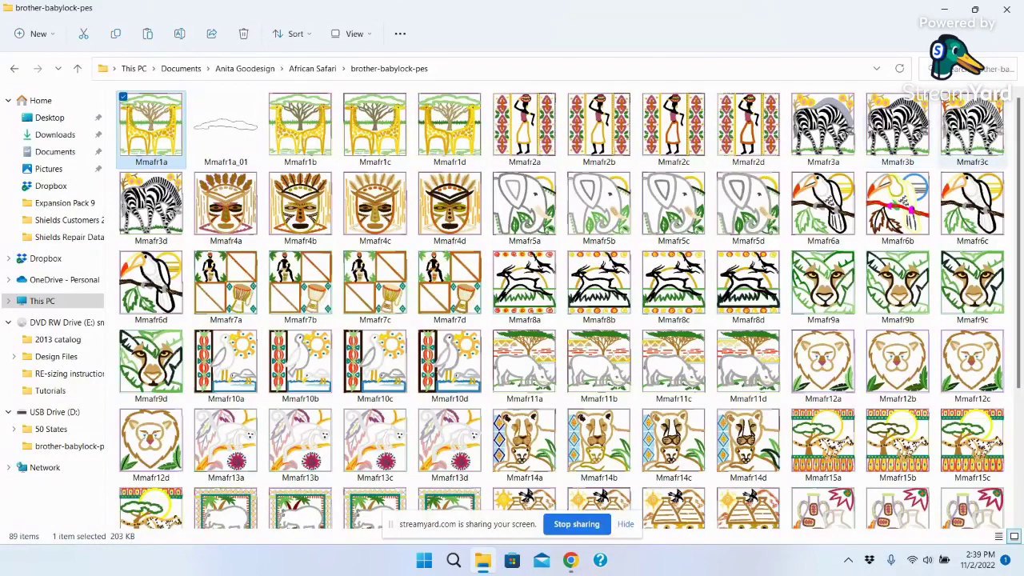
{"action": "key", "text": "shift+Down"}
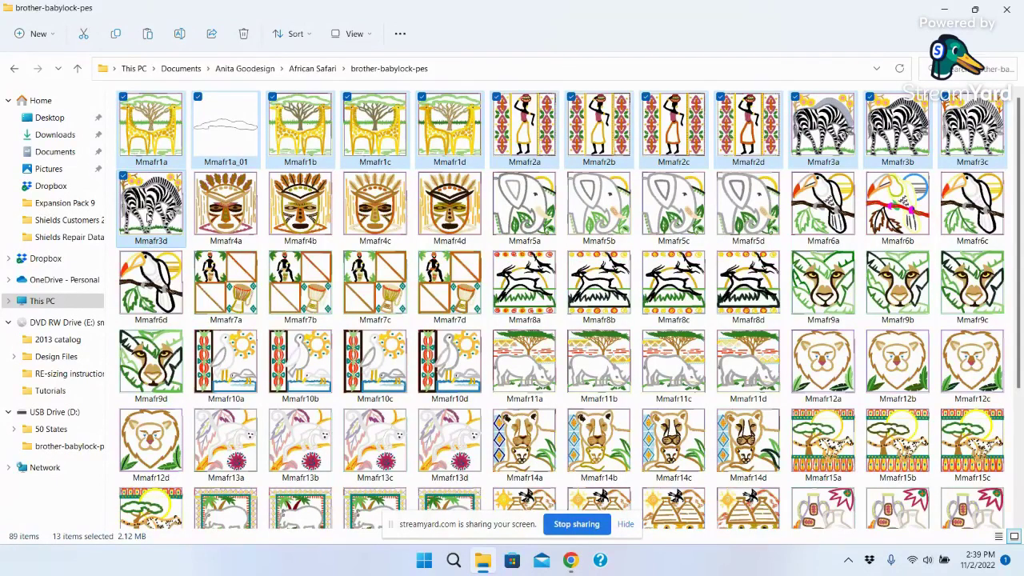
{"action": "right_click", "coordinate": [152, 131]}
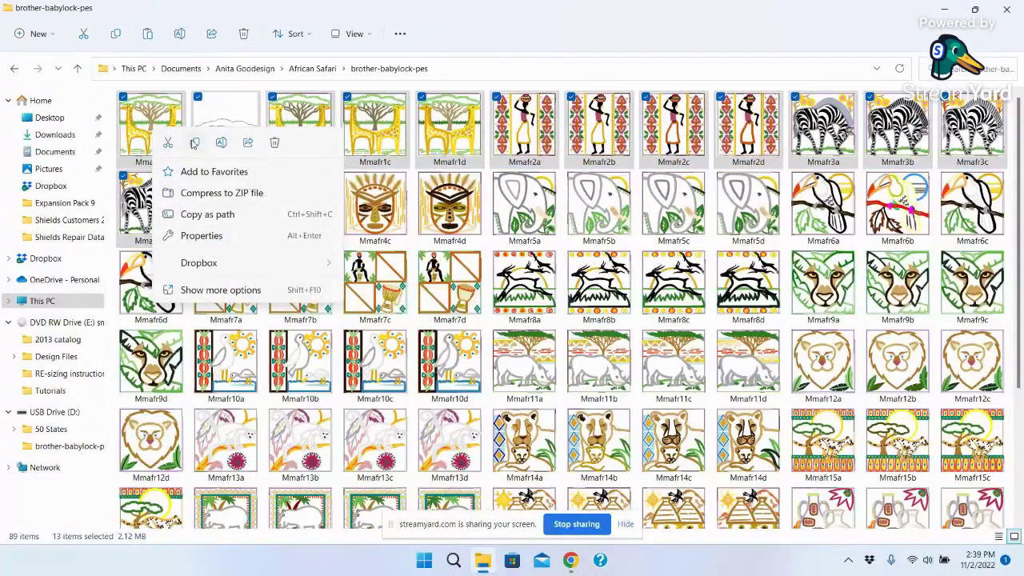
{"action": "left_click", "coordinate": [195, 143]}
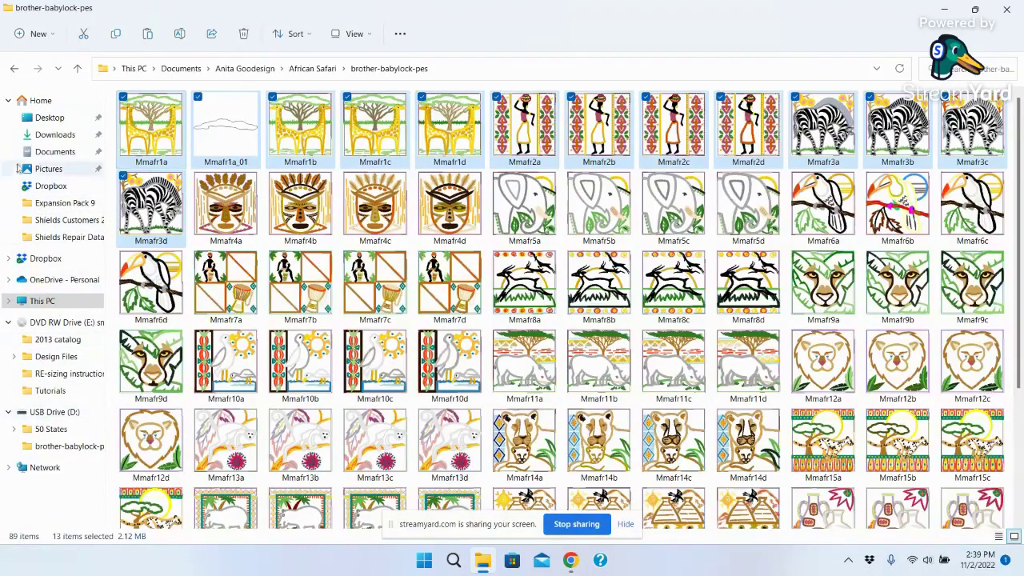
{"action": "right_click", "coordinate": [49, 417]}
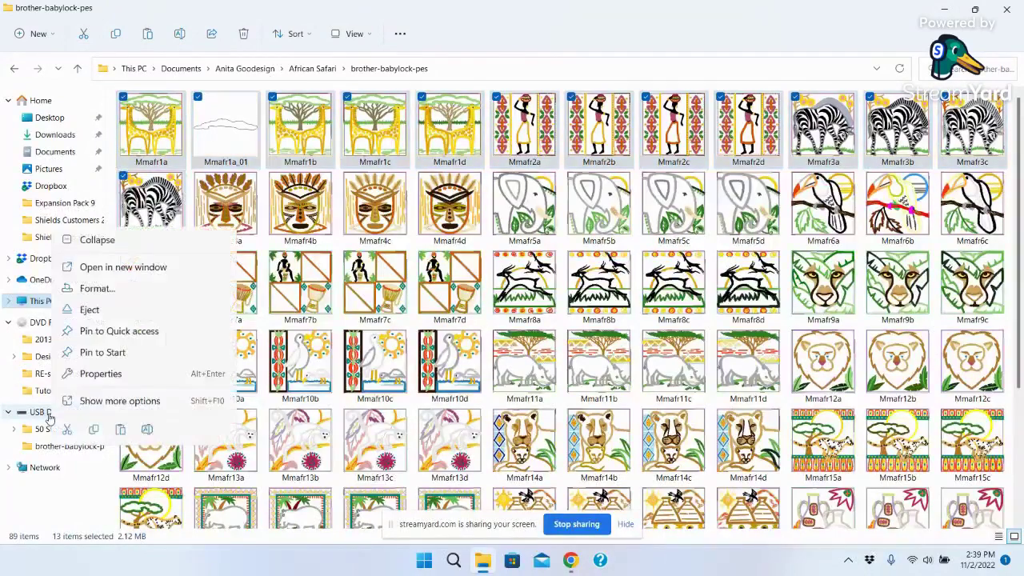
{"action": "left_click", "coordinate": [120, 432]}
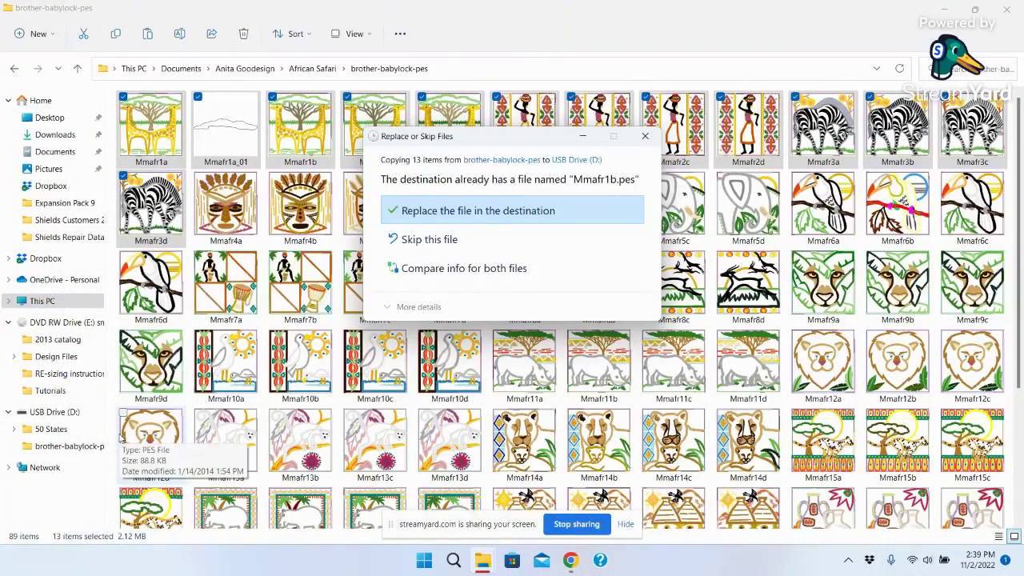
{"action": "left_click", "coordinate": [480, 208]}
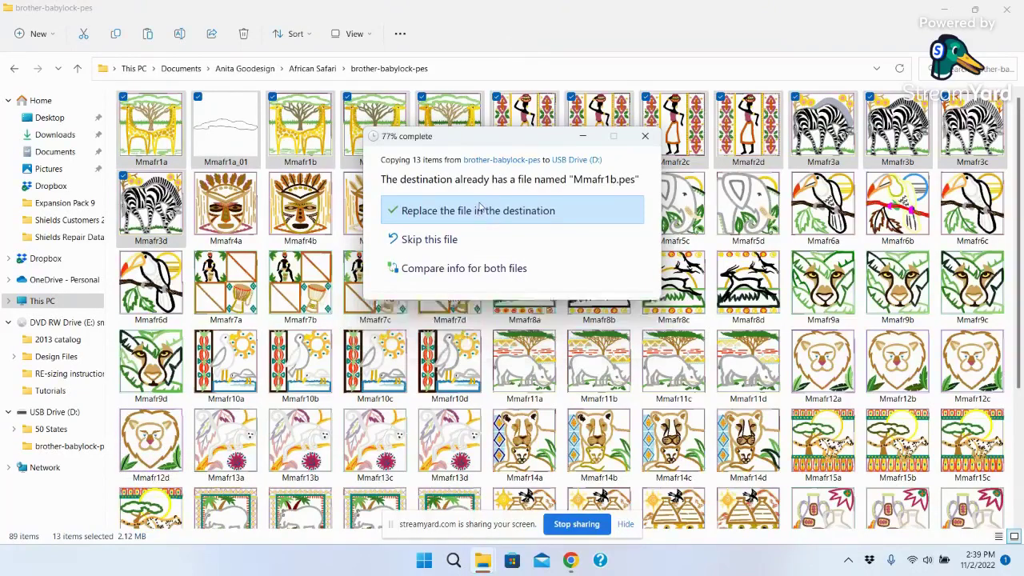
{"action": "left_click", "coordinate": [479, 210]}
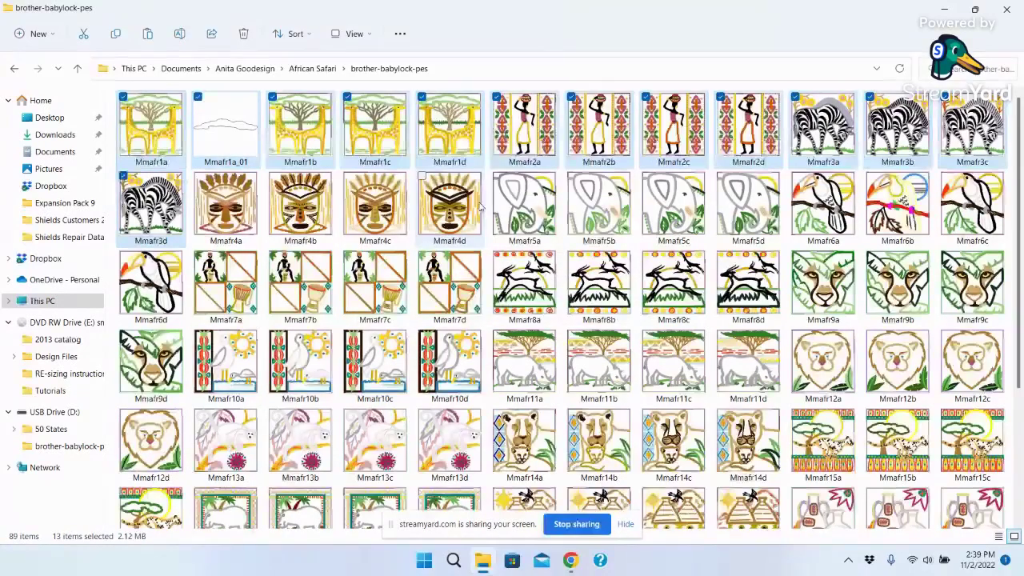
Step: Open USB Drive (D:) and examine the contents of its 50 States and brother-babylock-pes folders
{"action": "left_click", "coordinate": [48, 415]}
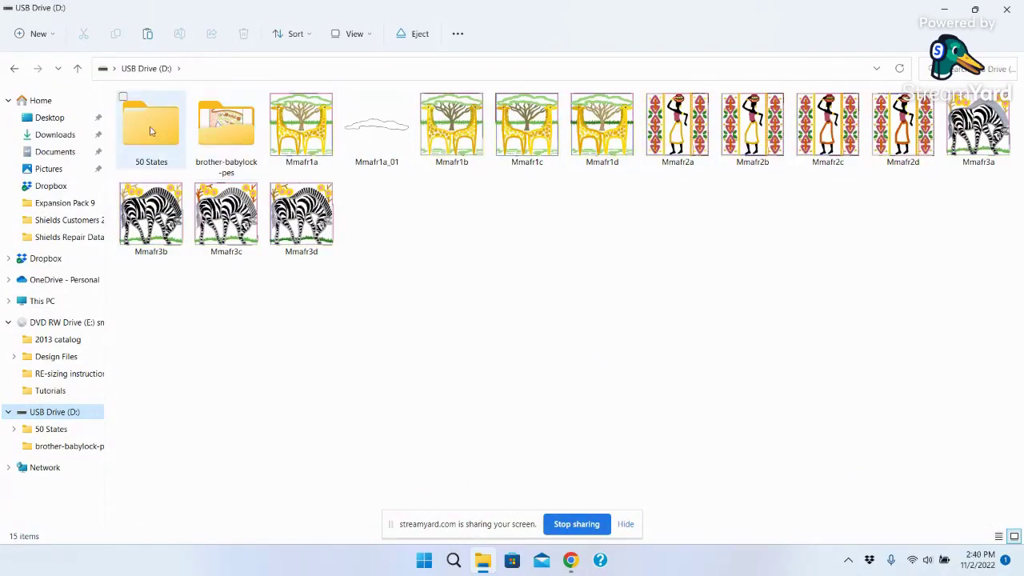
{"action": "double_click", "coordinate": [151, 131]}
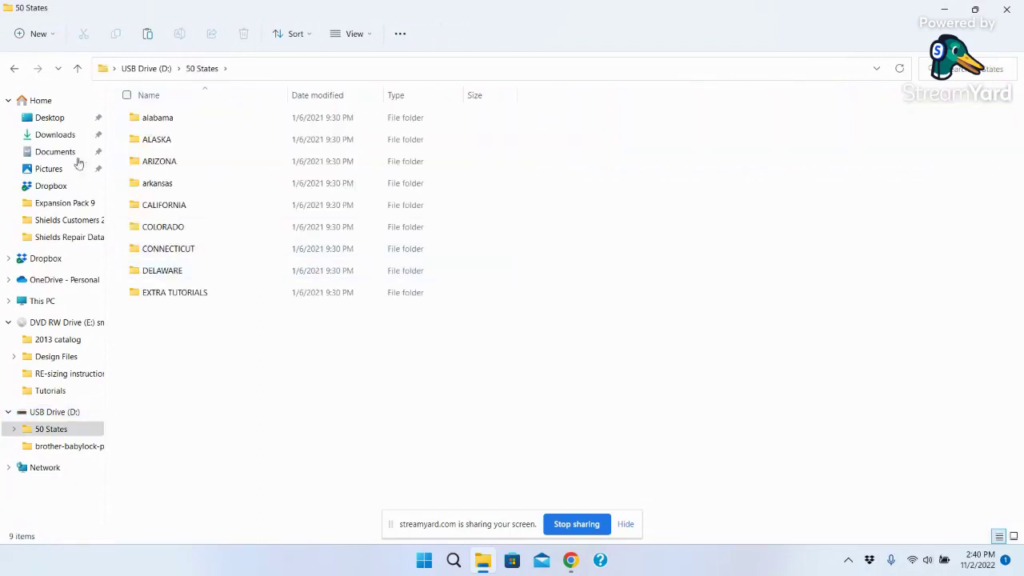
{"action": "left_click", "coordinate": [14, 68]}
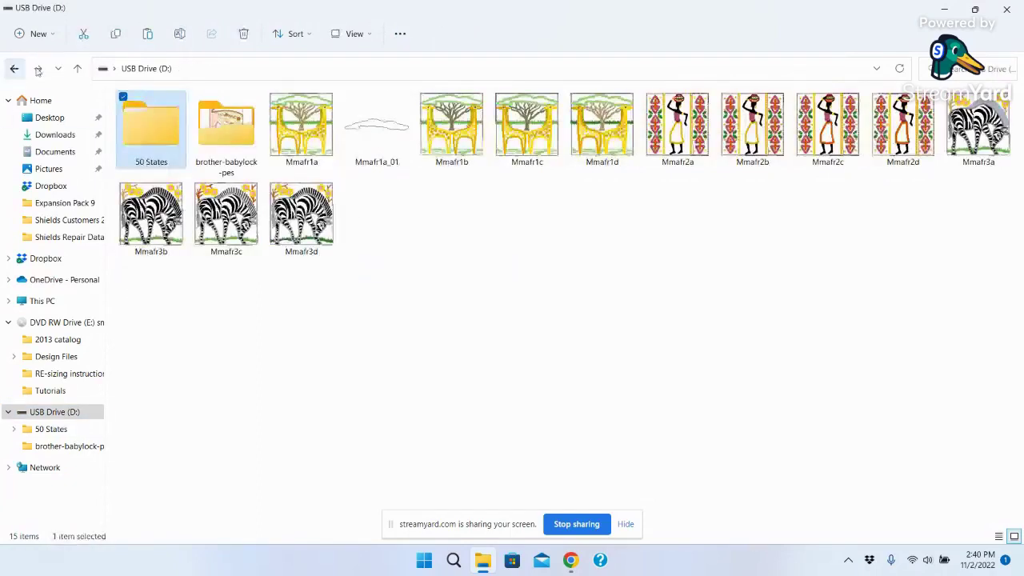
{"action": "double_click", "coordinate": [234, 137]}
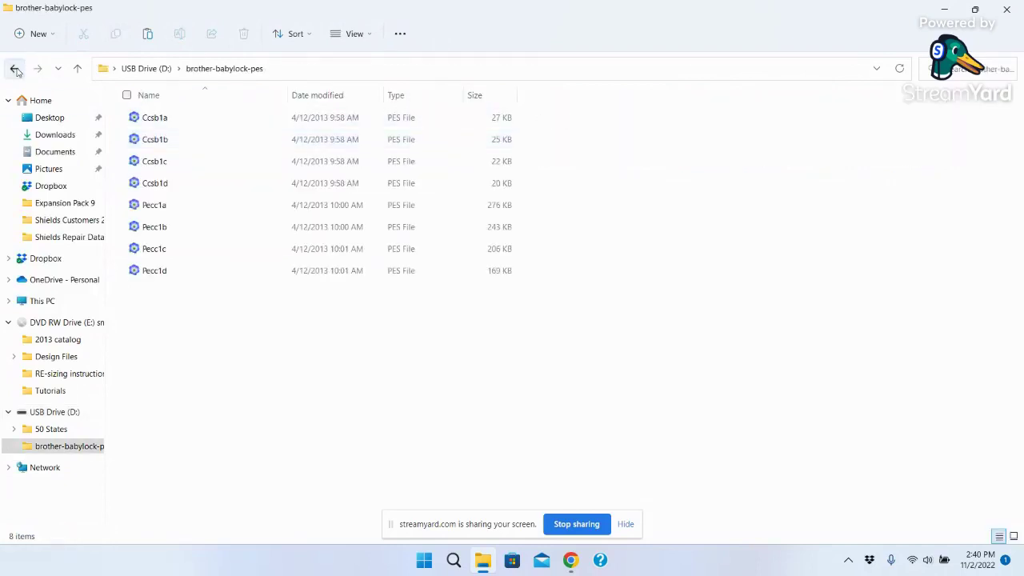
{"action": "left_click", "coordinate": [15, 69]}
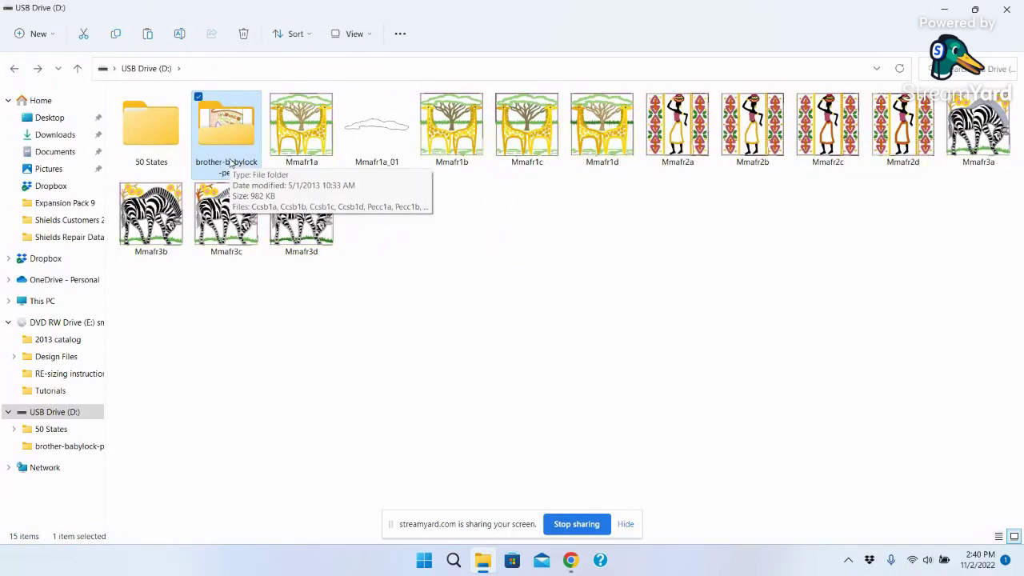
Step: Rename the brother-babylock-pes folder on USB Drive (D:) as Snowman Pillow
{"action": "left_click", "coordinate": [230, 168]}
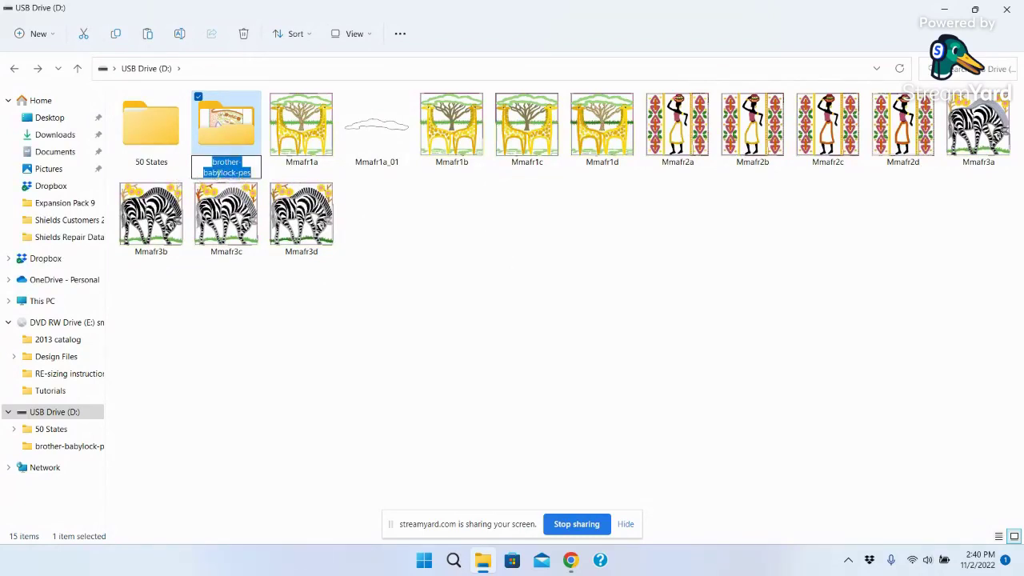
{"action": "type", "text": "S"}
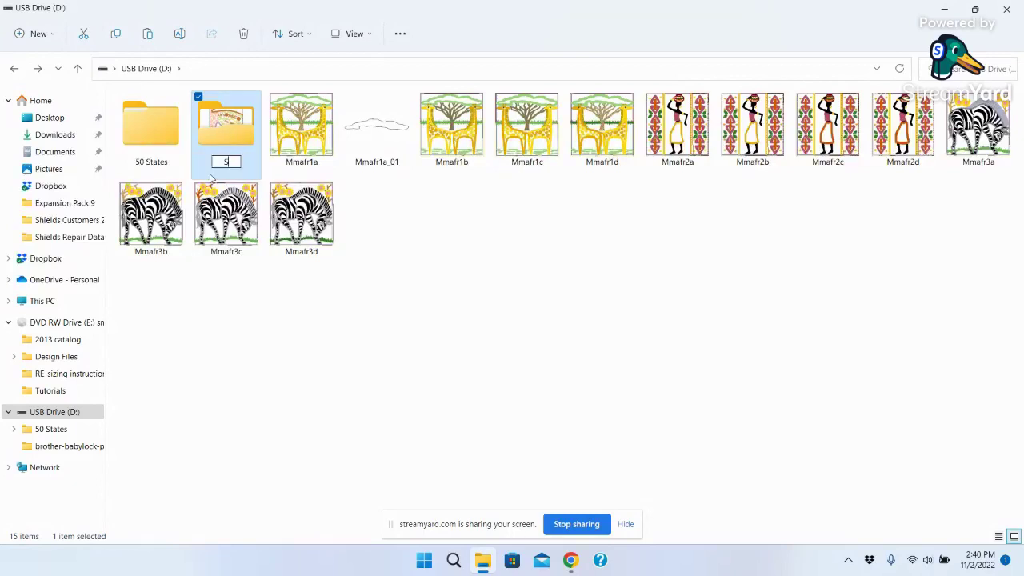
{"action": "type", "text": "nowman Pillow"}
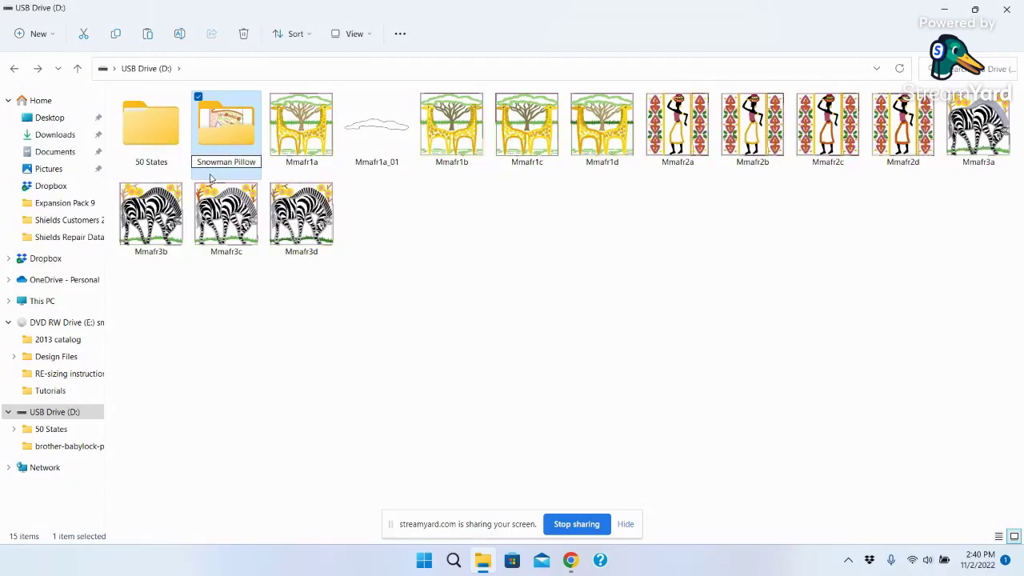
{"action": "key", "text": "Return"}
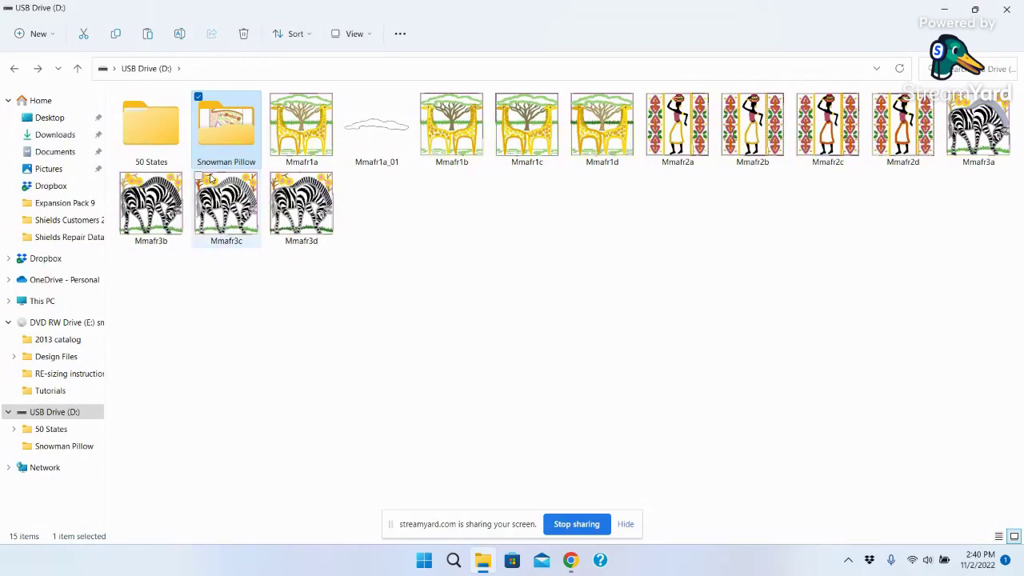
Step: Use the Rename command on the Snowman Pillow folder and re-enter the name Snowman Pillow
{"action": "right_click", "coordinate": [222, 126]}
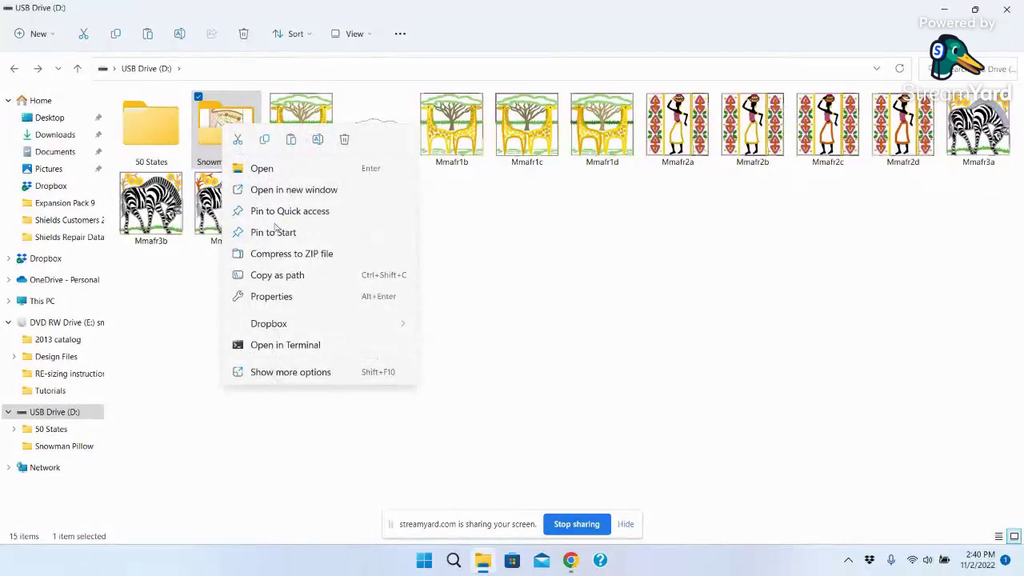
{"action": "left_click", "coordinate": [258, 373]}
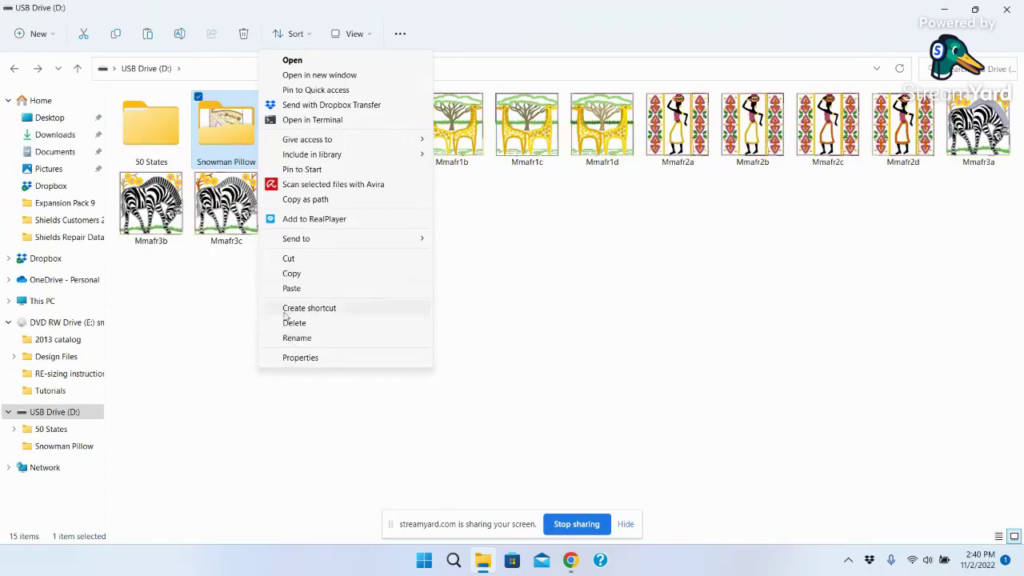
{"action": "left_click", "coordinate": [297, 339]}
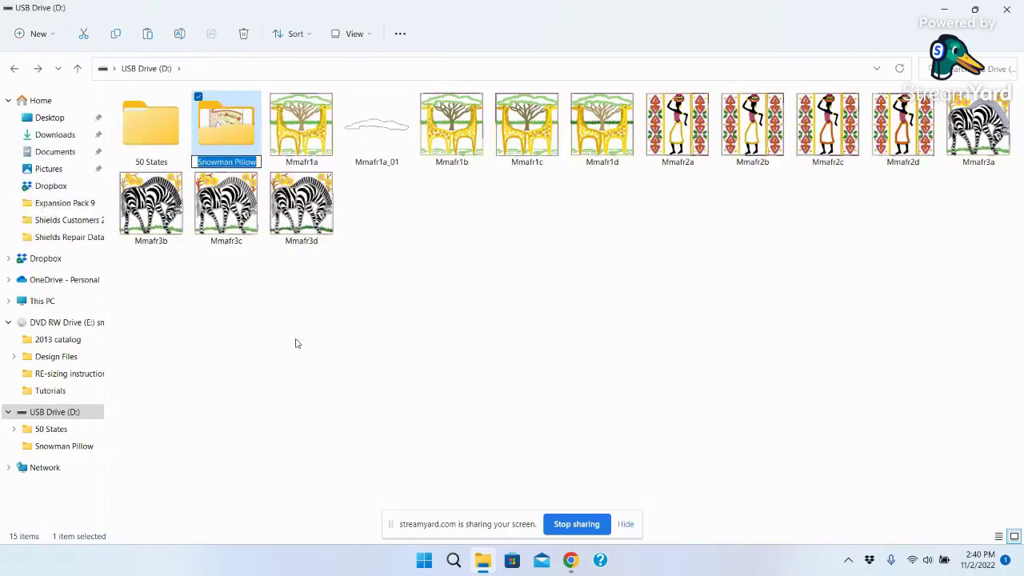
{"action": "type", "text": "Snow"}
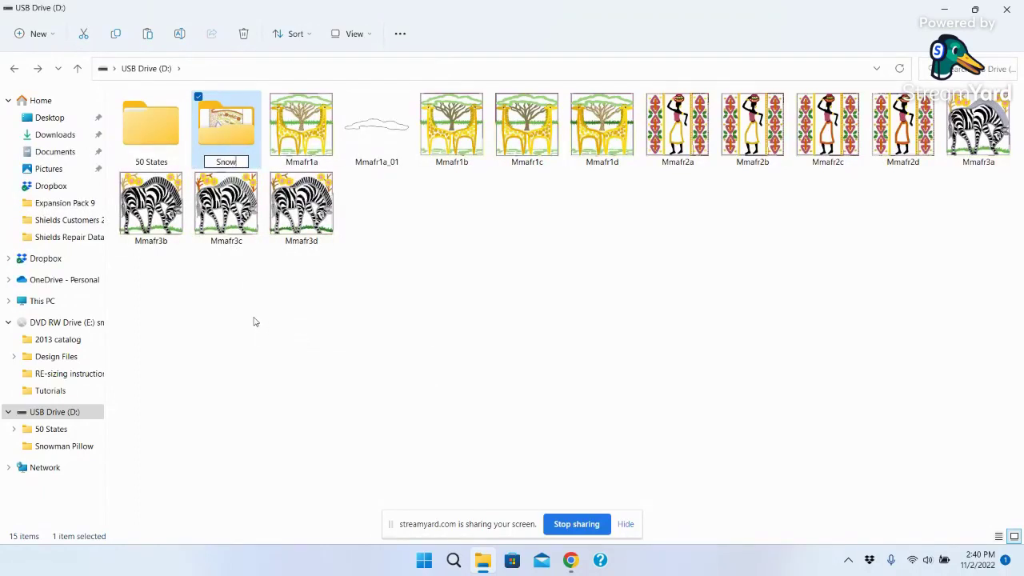
{"action": "type", "text": "man Pillow"}
{"action": "key", "text": "Return"}
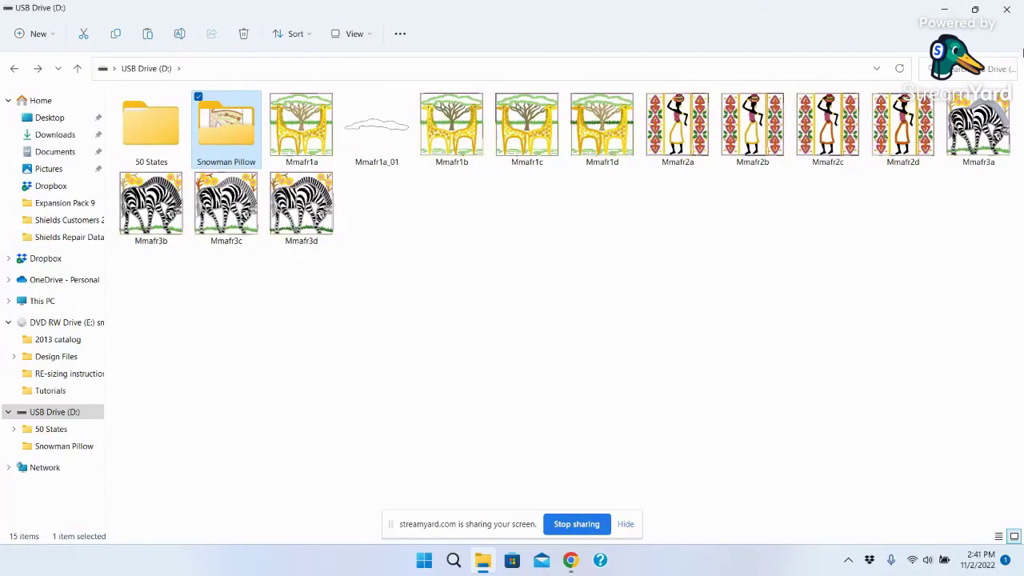
Step: Close the folder window, reopen USB Drive (D:) from This PC to check the copied designs, and close it again
{"action": "left_click", "coordinate": [1005, 11]}
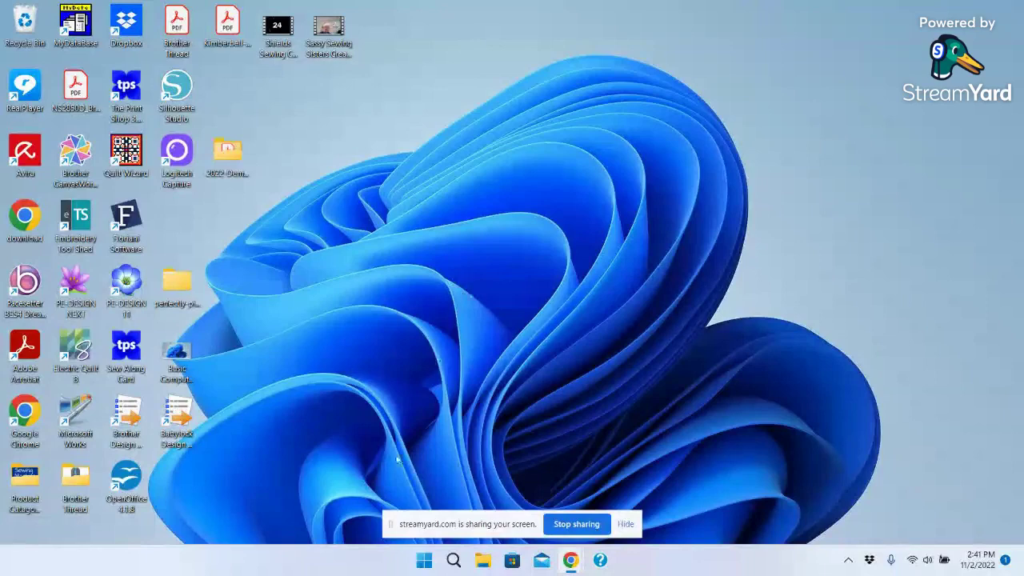
{"action": "left_click", "coordinate": [425, 561]}
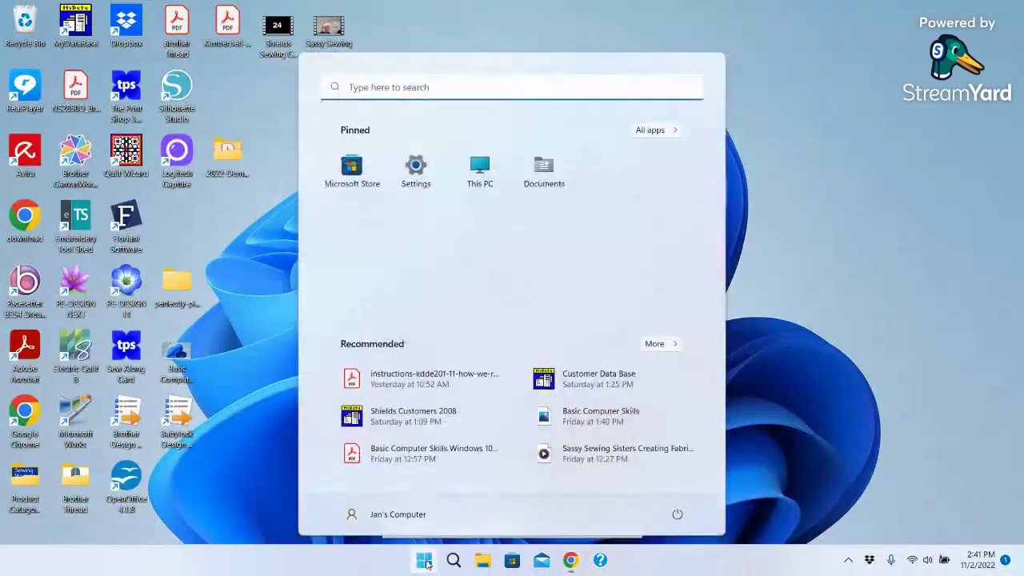
{"action": "left_click", "coordinate": [478, 165]}
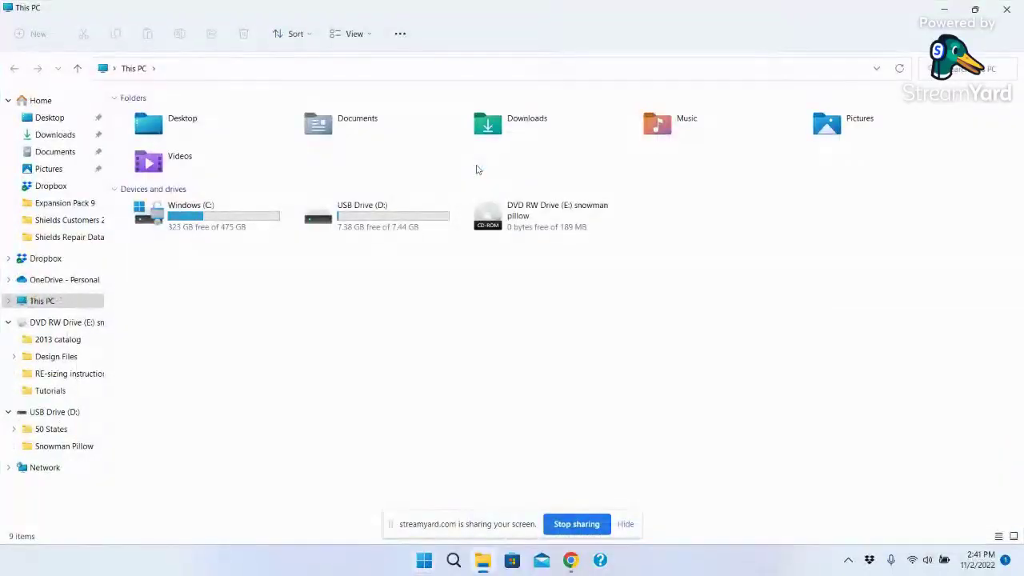
{"action": "double_click", "coordinate": [382, 220]}
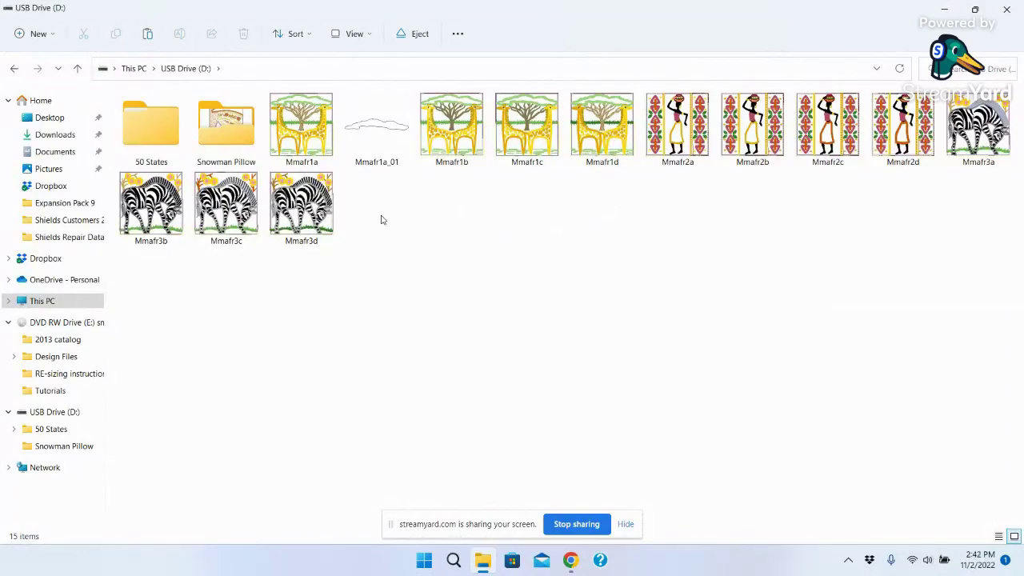
{"action": "left_click", "coordinate": [1010, 9]}
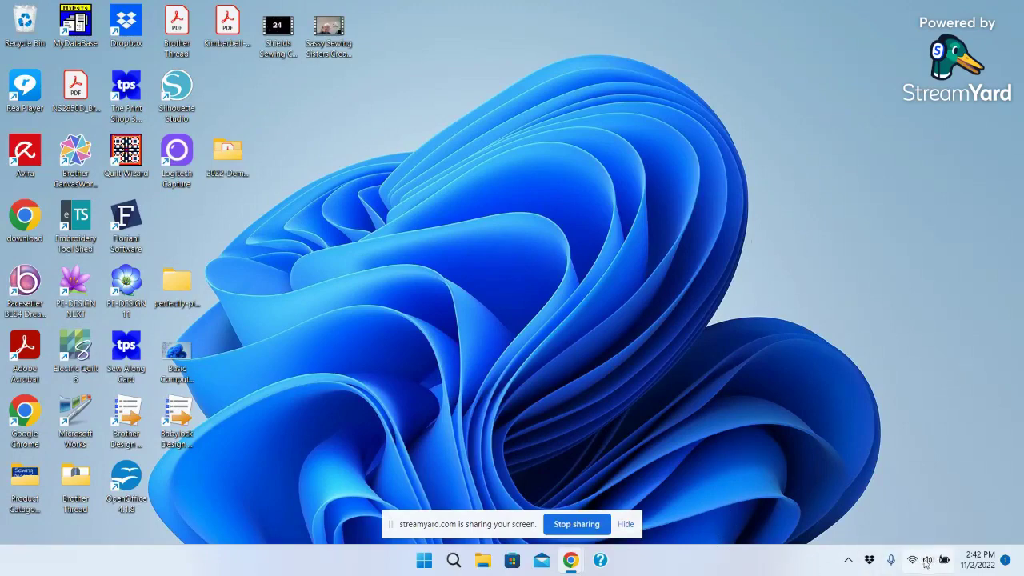
Step: Safely eject the USB Flash Memory for USB Drive (D:) and dismiss the hardware removal notification
{"action": "left_click", "coordinate": [848, 561]}
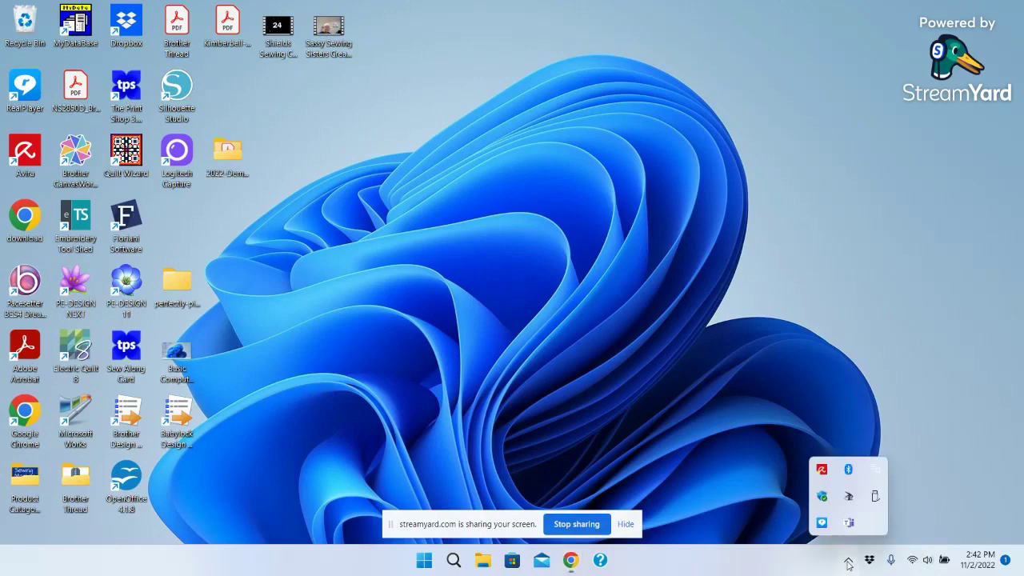
{"action": "left_click", "coordinate": [875, 497]}
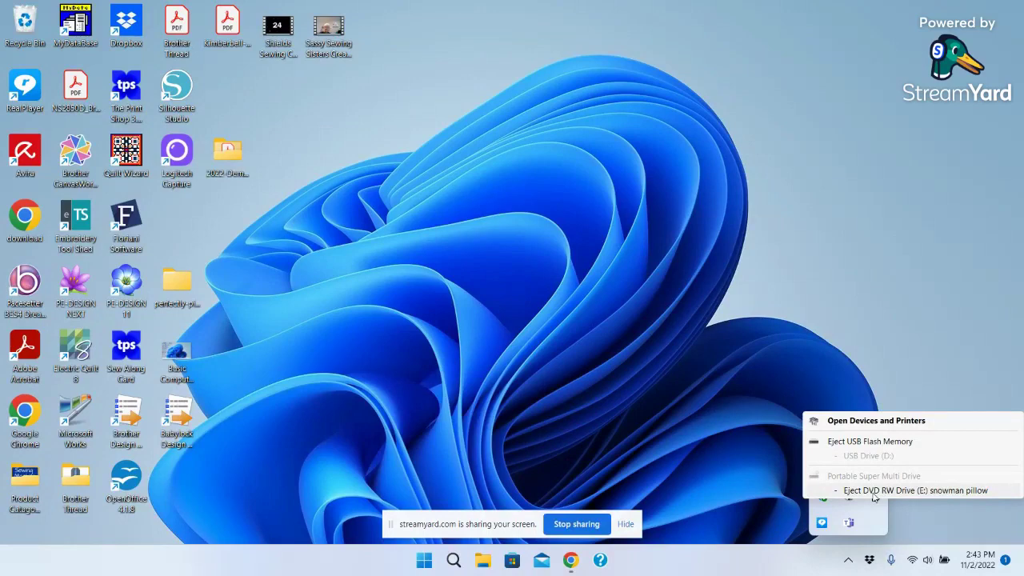
{"action": "left_click", "coordinate": [854, 442]}
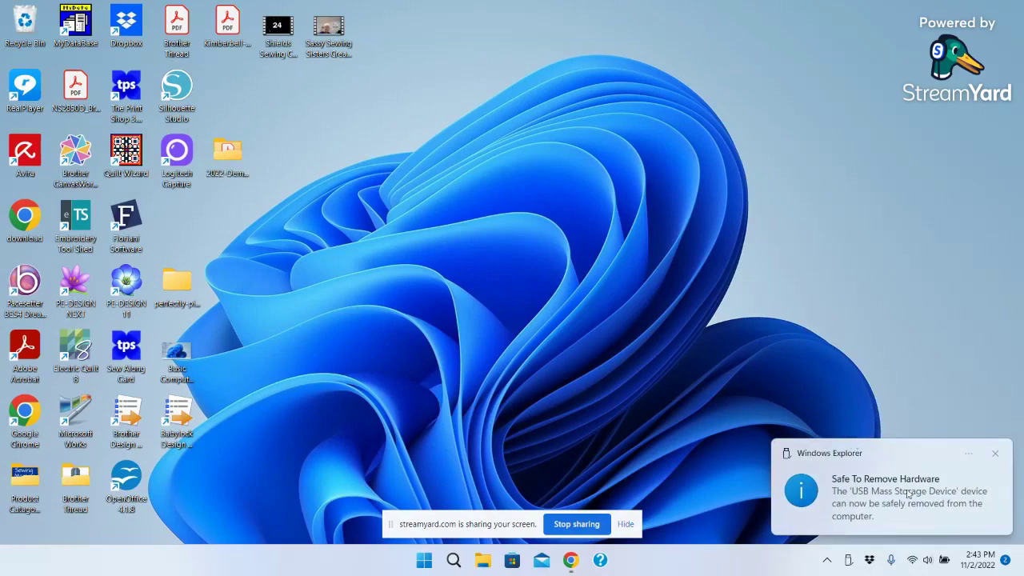
{"action": "left_click", "coordinate": [968, 491]}
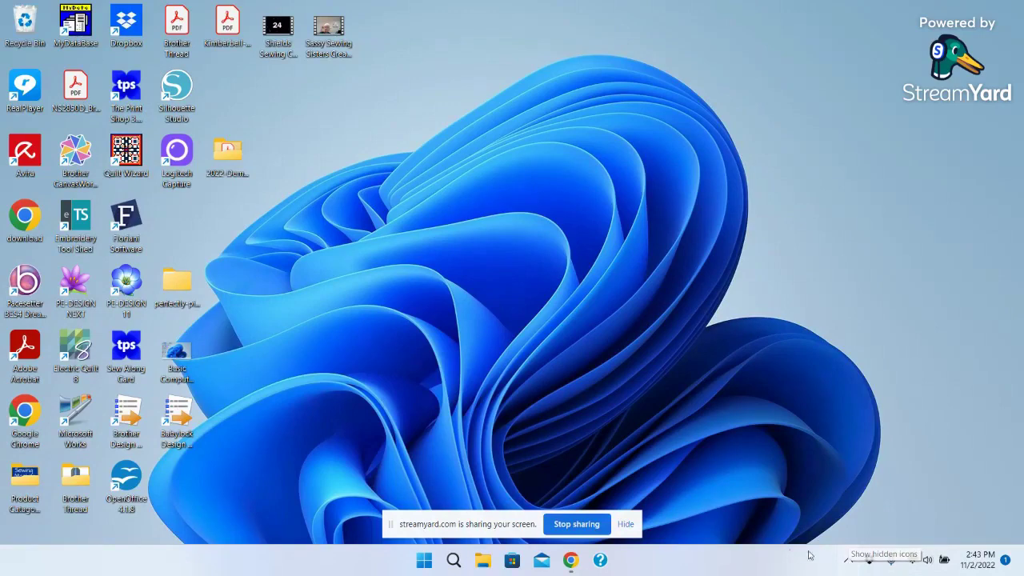
Step: Examine the safe removal options for the DVD RW Drive (E:) and close them without ejecting the disc
{"action": "left_click", "coordinate": [850, 562]}
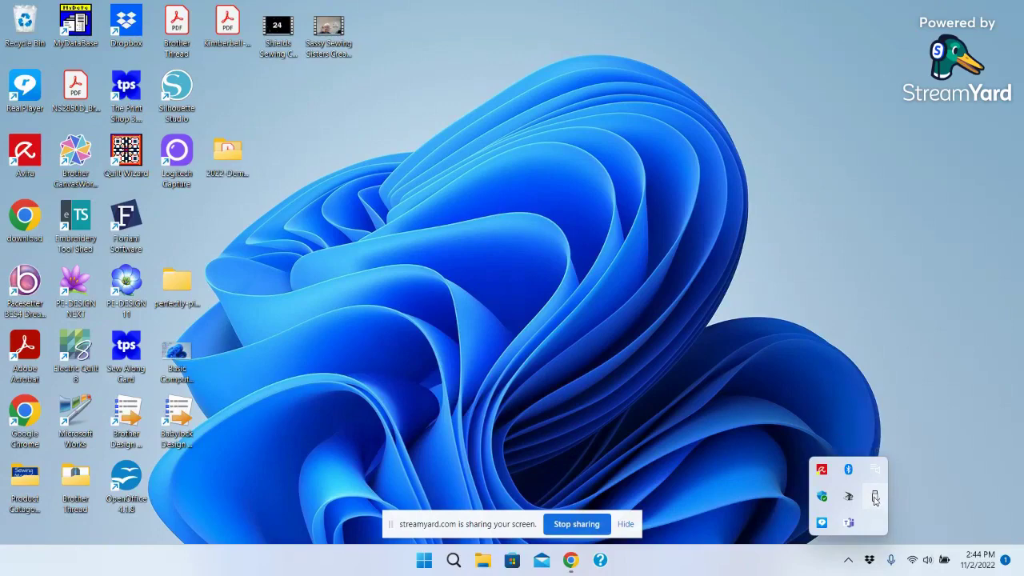
{"action": "right_click", "coordinate": [875, 497]}
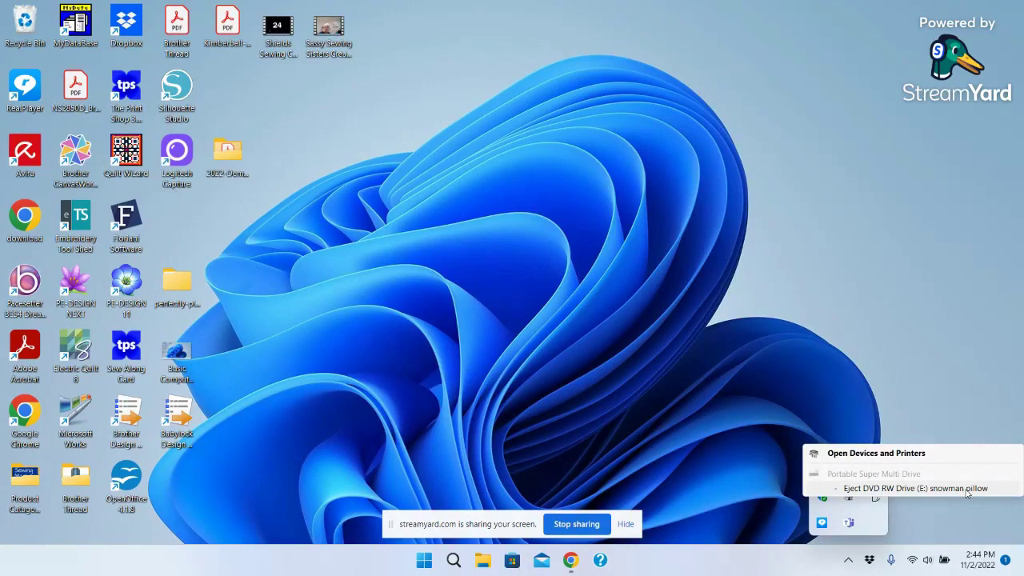
{"action": "left_click", "coordinate": [866, 372]}
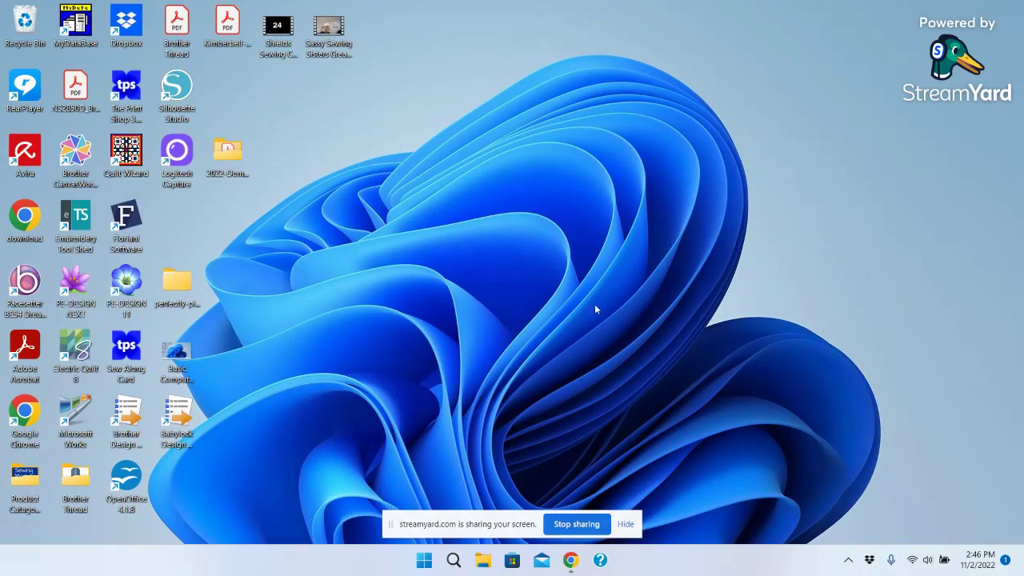
Step: Switch to Chrome and open kimberbell.com in a new browser tab
{"action": "mouse_move", "coordinate": [569, 563]}
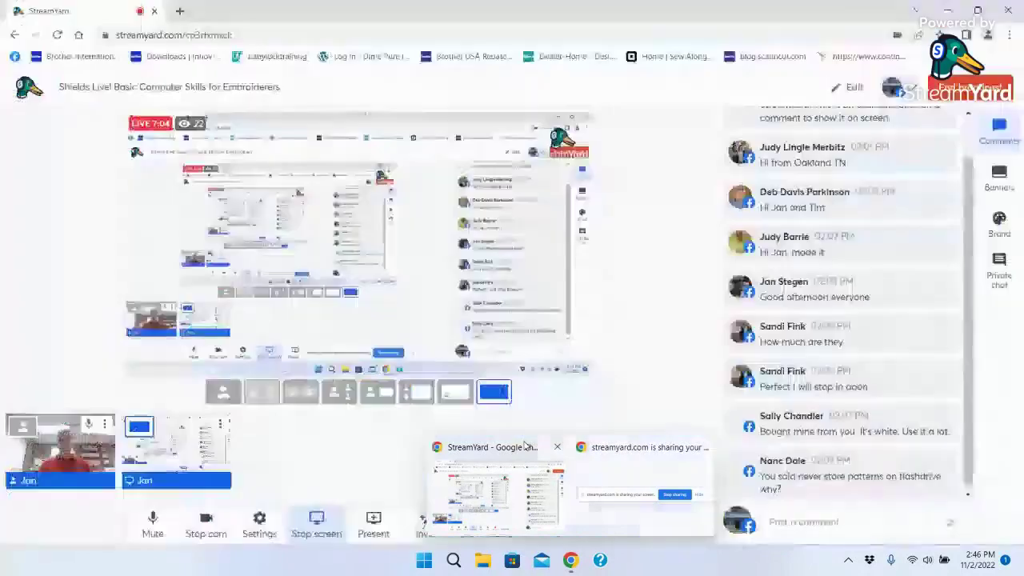
{"action": "left_click", "coordinate": [521, 445]}
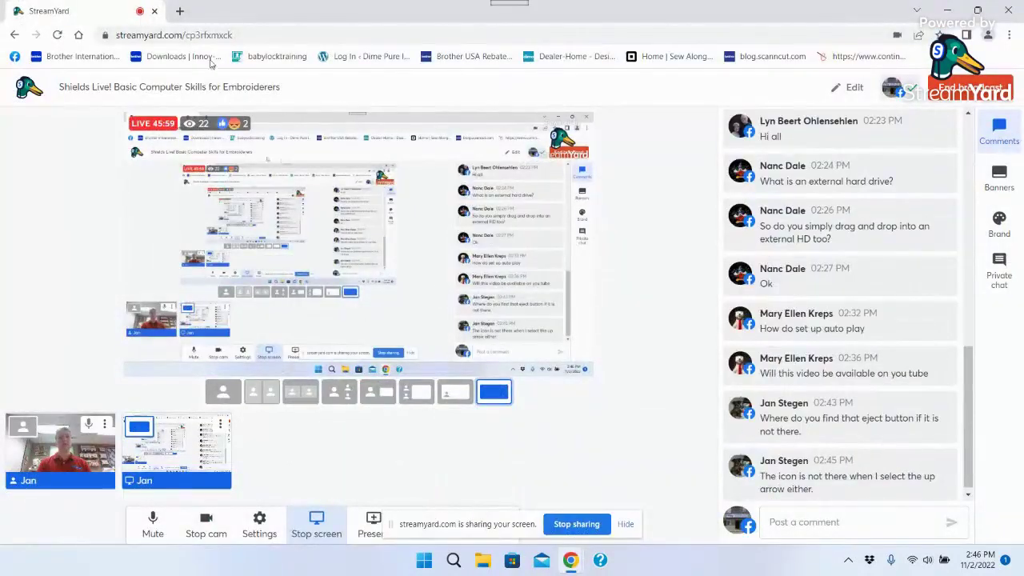
{"action": "left_click", "coordinate": [180, 11]}
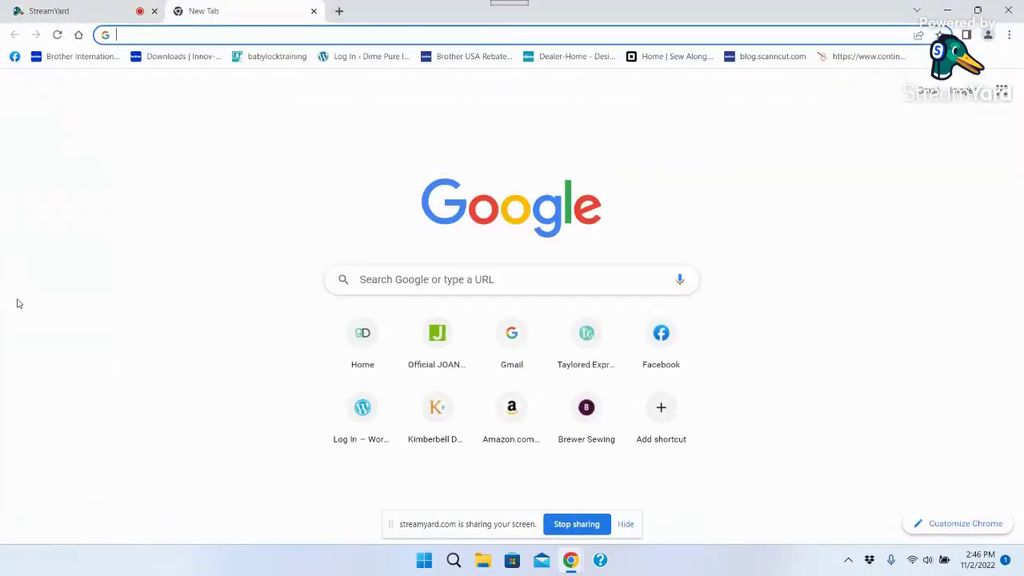
{"action": "type", "text": "kimbe"}
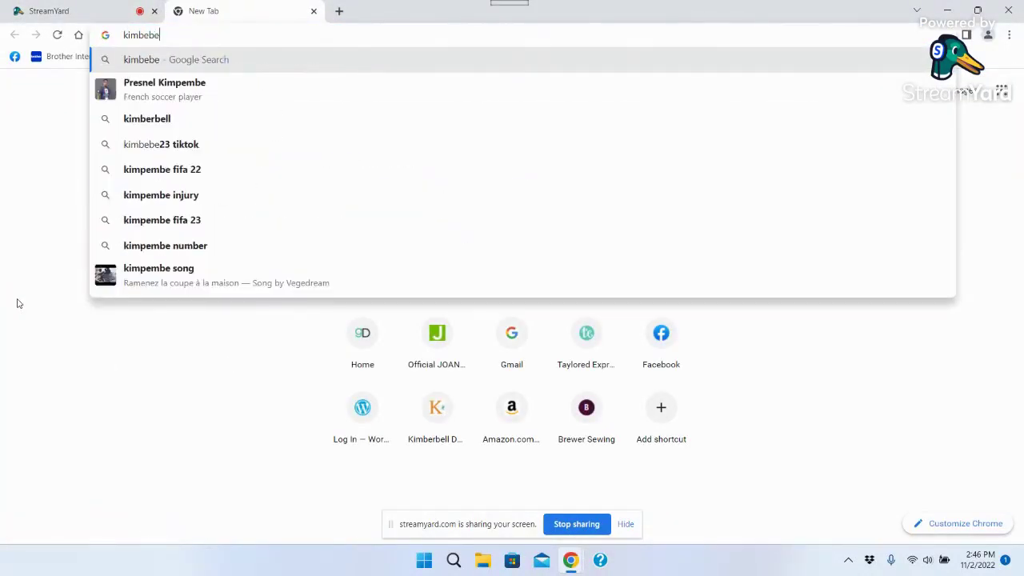
{"action": "type", "text": "rbell.com"}
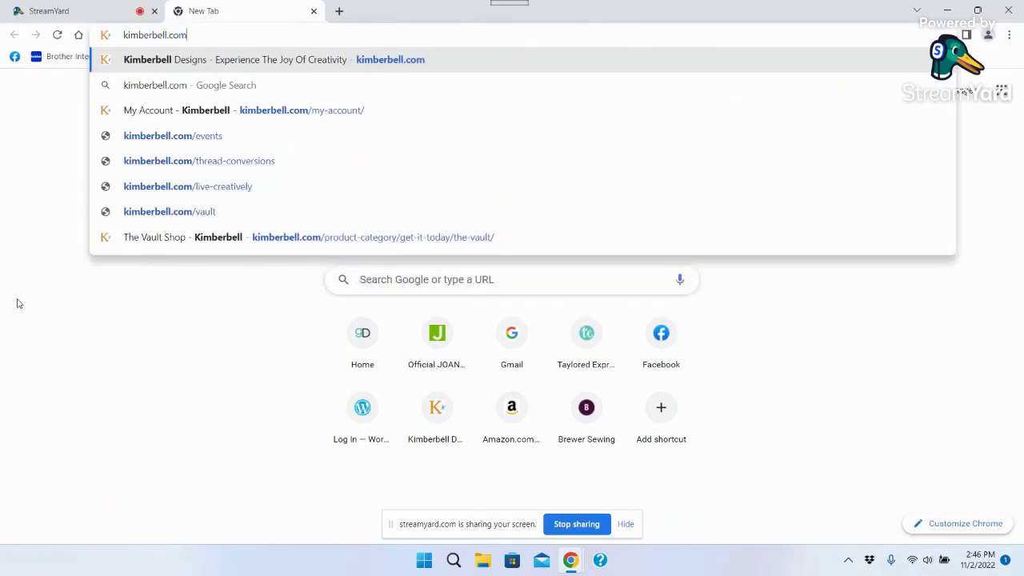
{"action": "key", "text": "Return"}
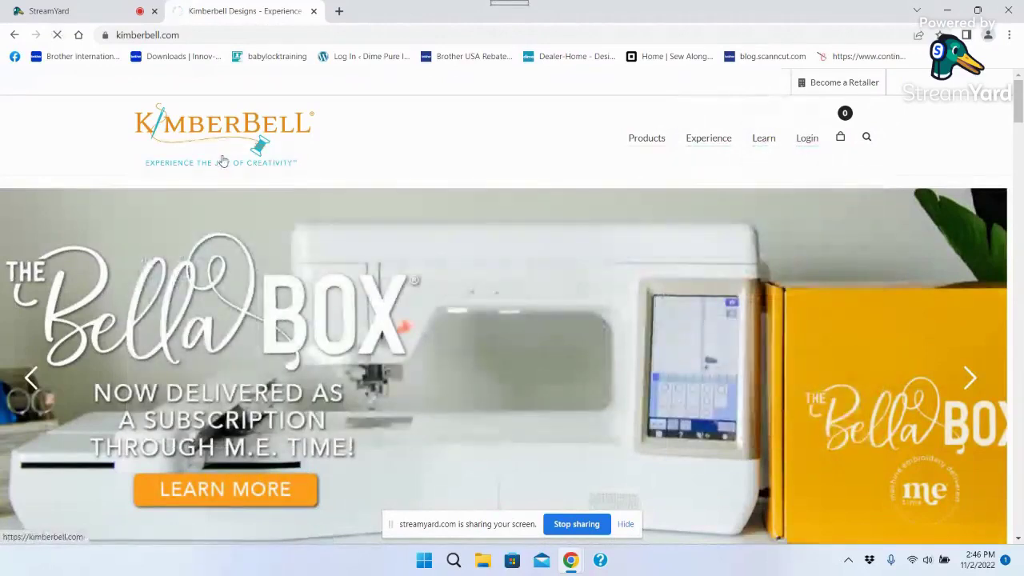
Step: Open the Kimberbell login page and log in with the account's e-mail address and password
{"action": "left_click", "coordinate": [224, 162]}
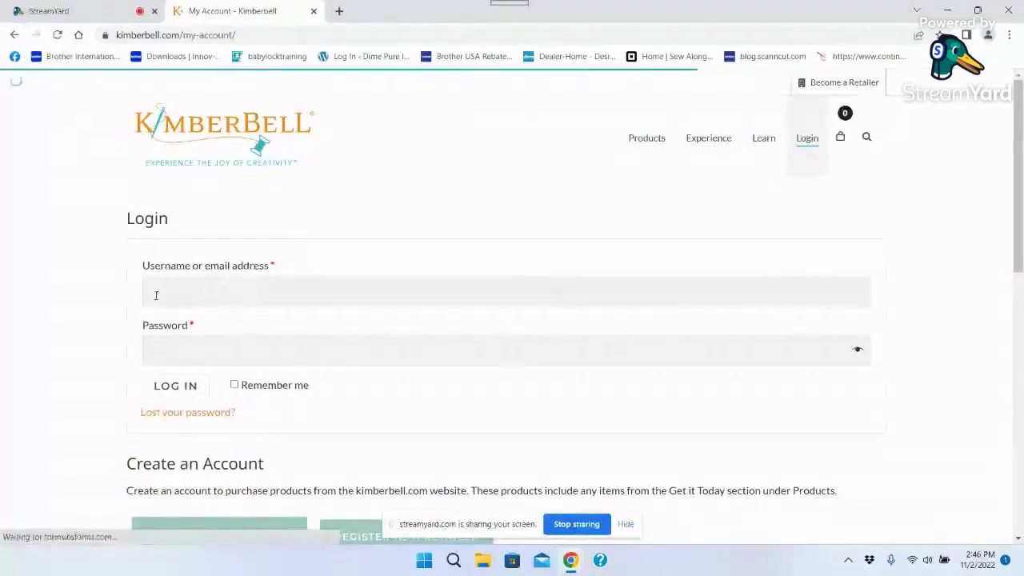
{"action": "left_click", "coordinate": [155, 295]}
{"action": "left_click", "coordinate": [240, 332]}
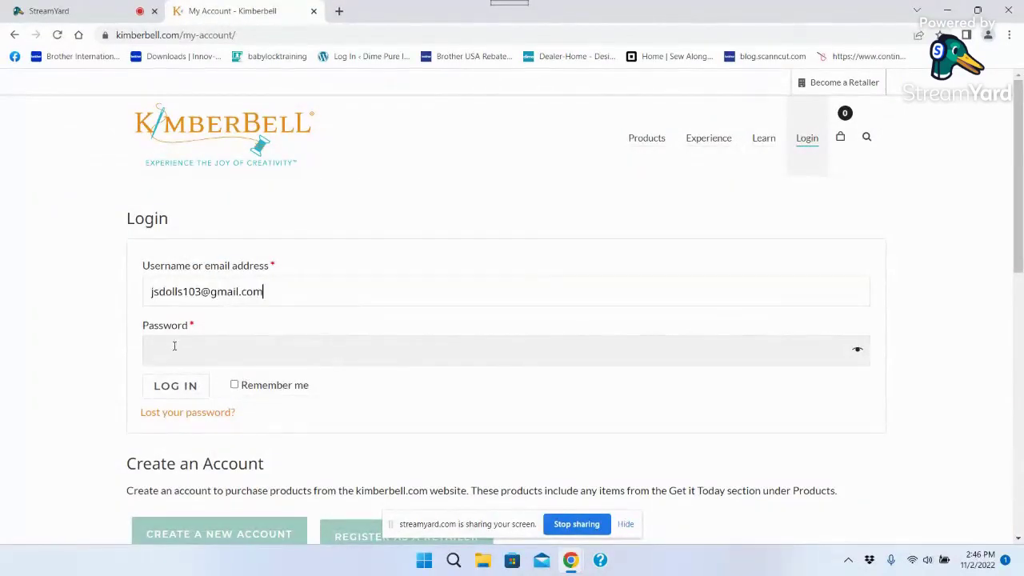
{"action": "left_click", "coordinate": [160, 349]}
{"action": "type", "text": "•••••••••"}
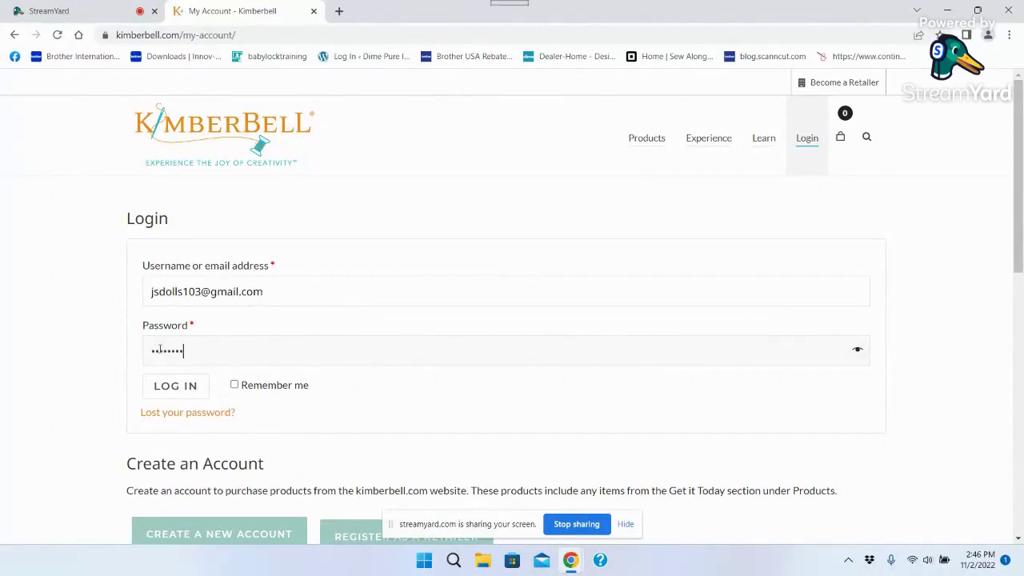
{"action": "type", "text": "•••••••••"}
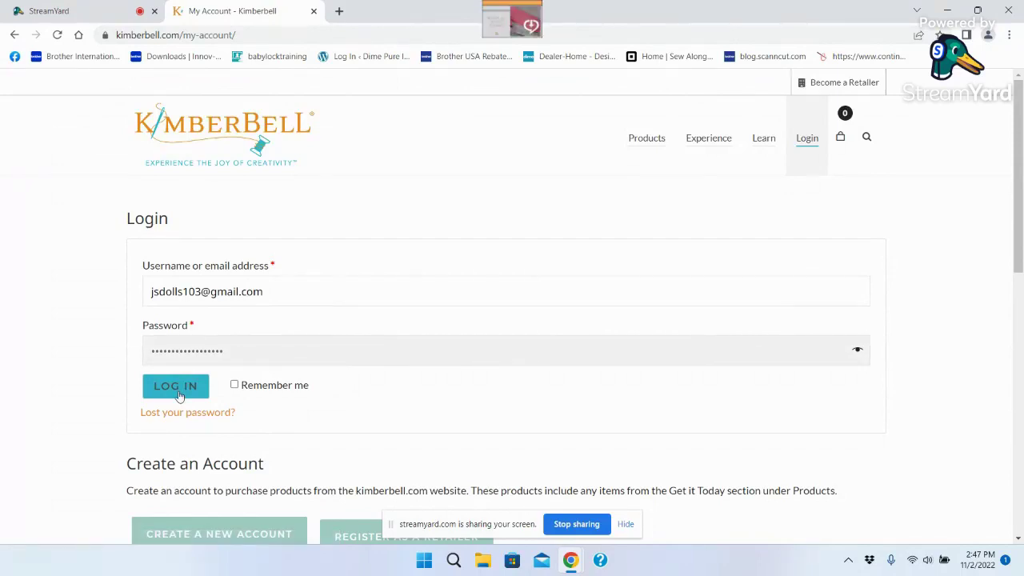
{"action": "left_click", "coordinate": [176, 387]}
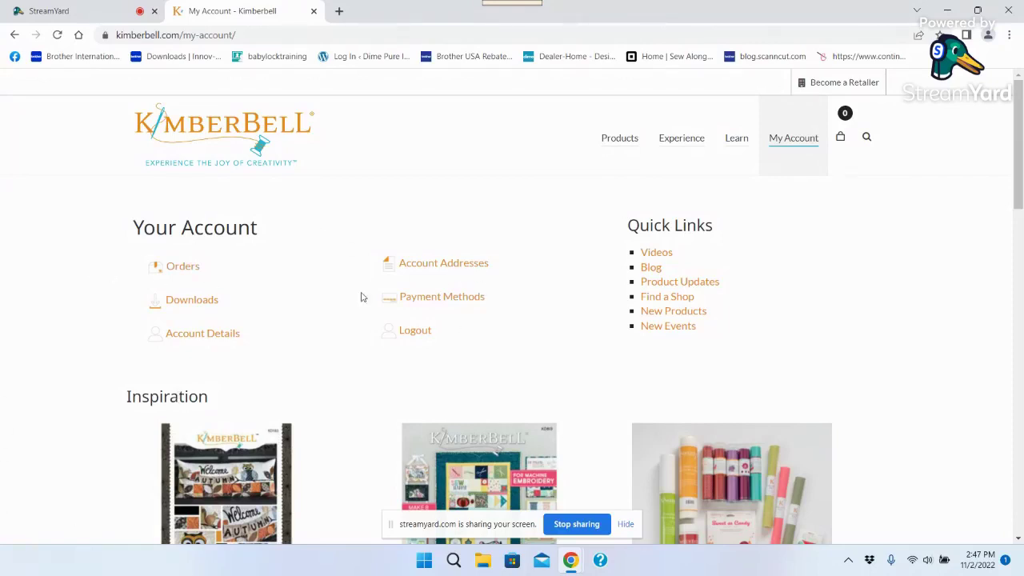
Step: Open the account's downloads and look through the list of purchased designs
{"action": "left_click", "coordinate": [187, 307]}
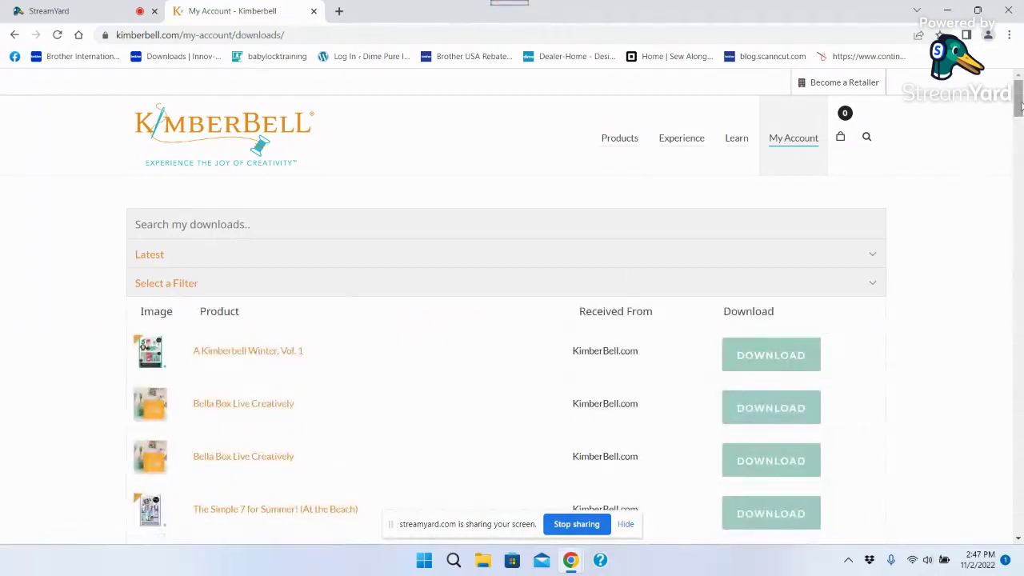
{"action": "left_click_drag", "start_coordinate": [1020, 106], "coordinate": [1020, 140]}
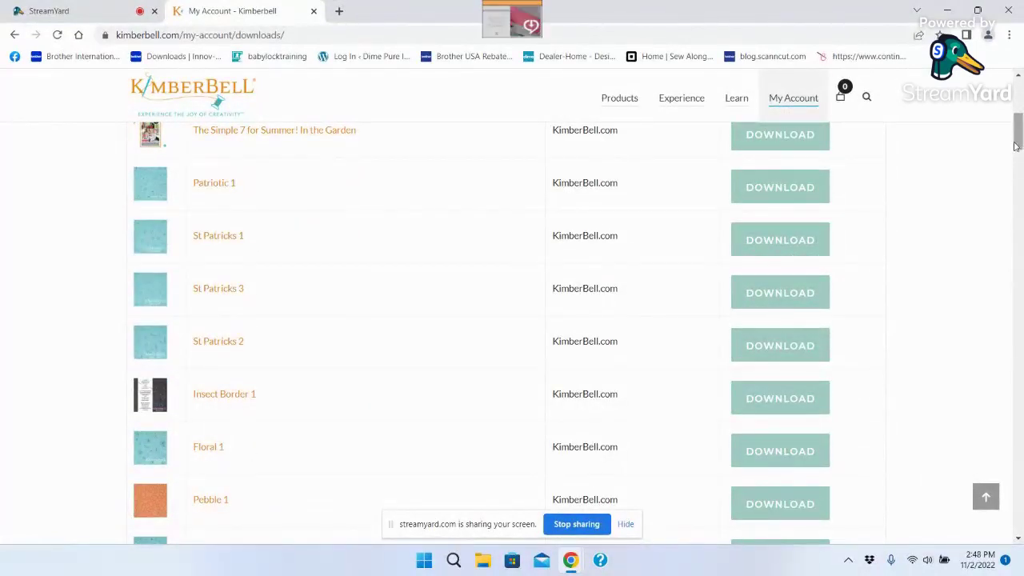
{"action": "left_click_drag", "start_coordinate": [1020, 141], "coordinate": [1019, 119]}
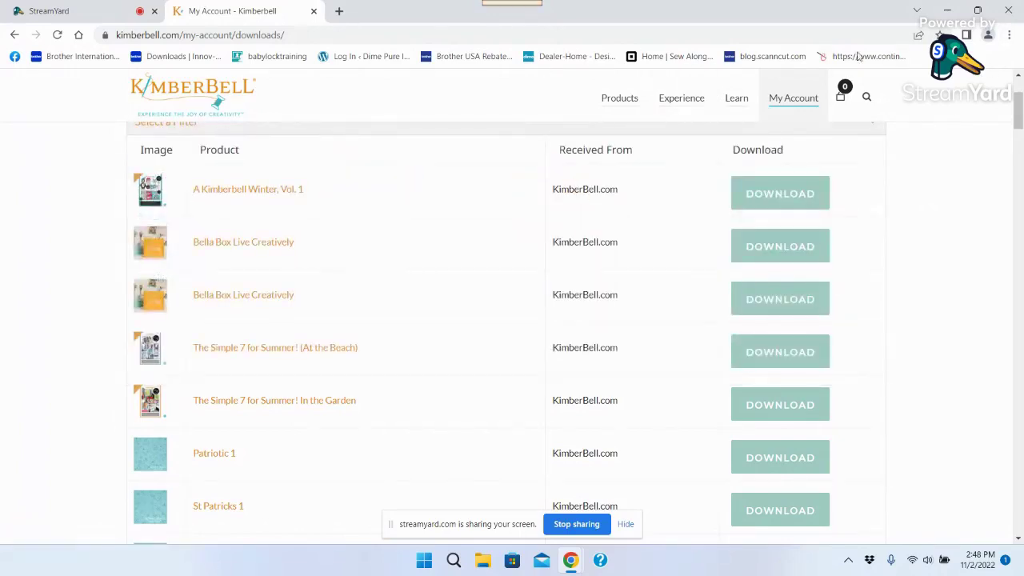
Step: In Chrome's download settings, turn "Ask where to save each file before downloading" off and back on, and close the settings
{"action": "left_click", "coordinate": [1011, 36]}
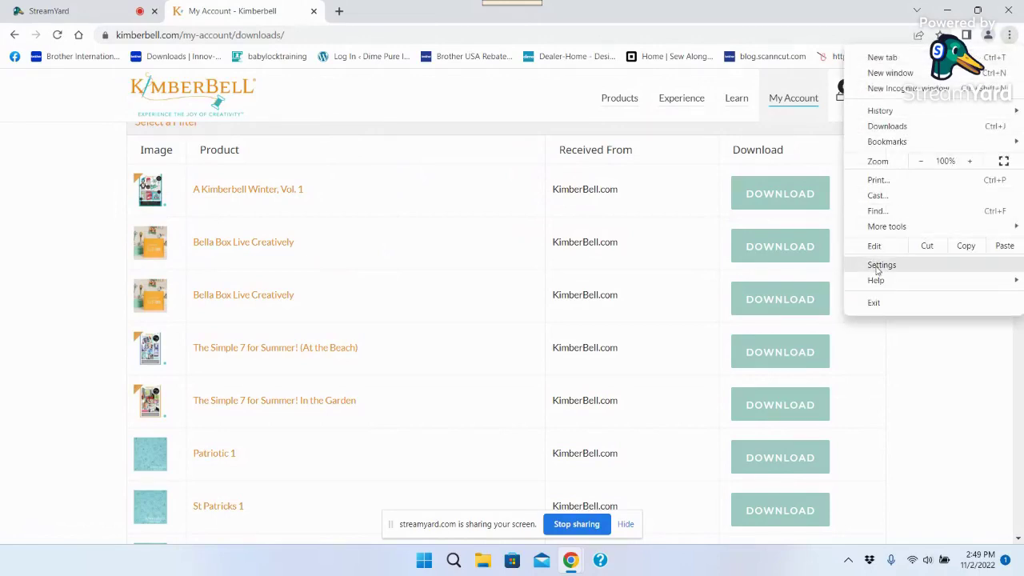
{"action": "left_click", "coordinate": [880, 265]}
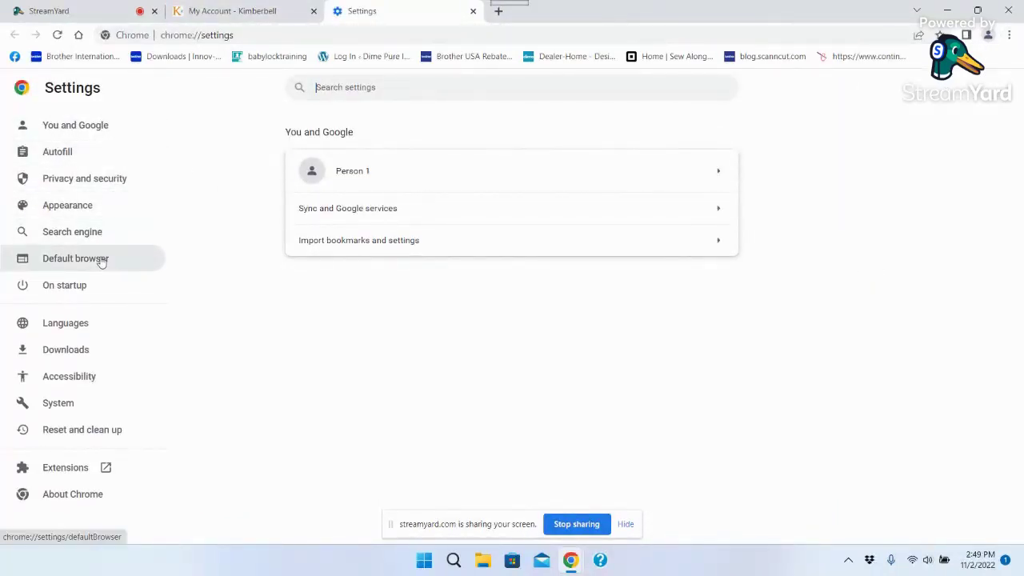
{"action": "left_click", "coordinate": [71, 355]}
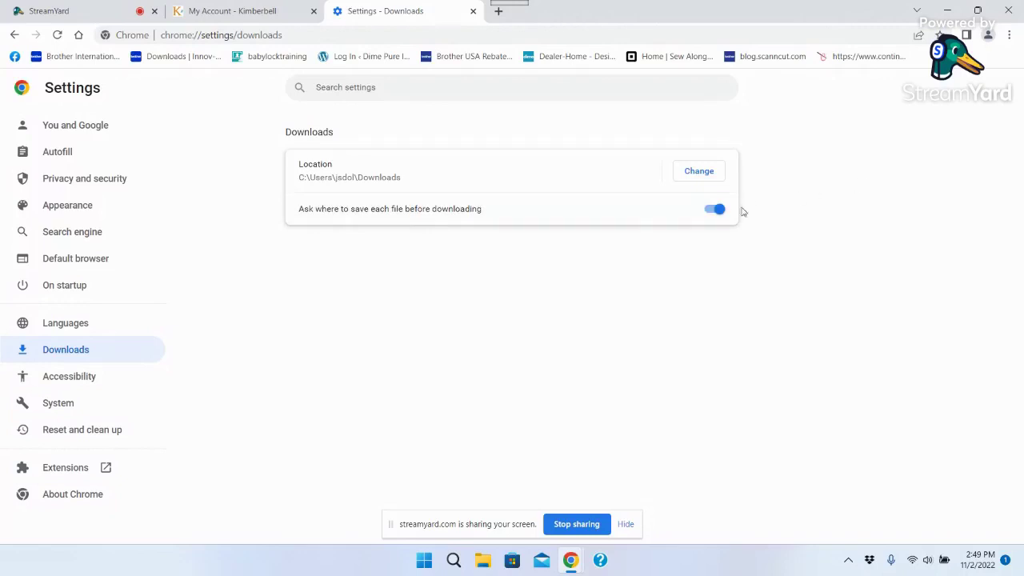
{"action": "left_click", "coordinate": [712, 210]}
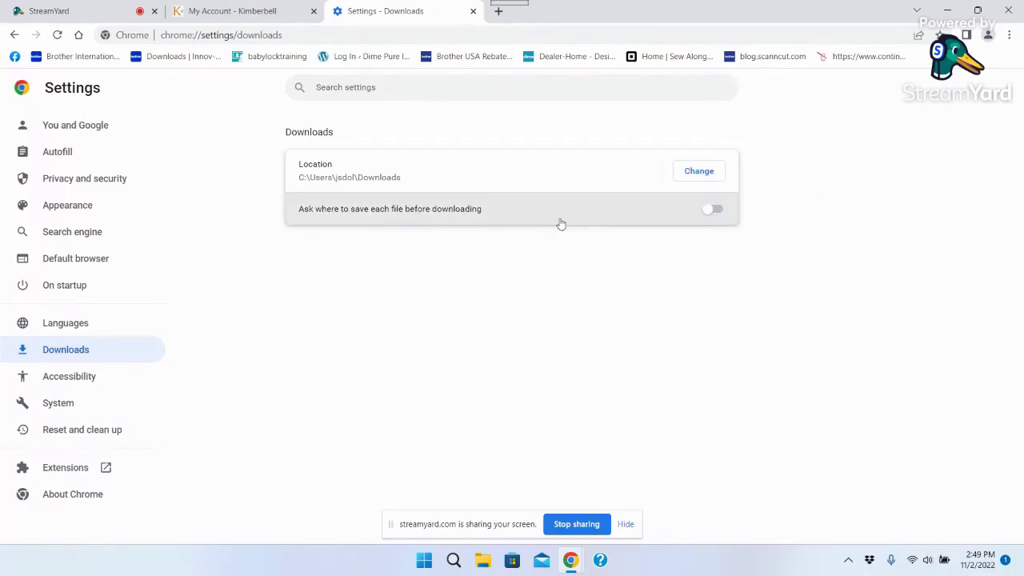
{"action": "left_click", "coordinate": [717, 213]}
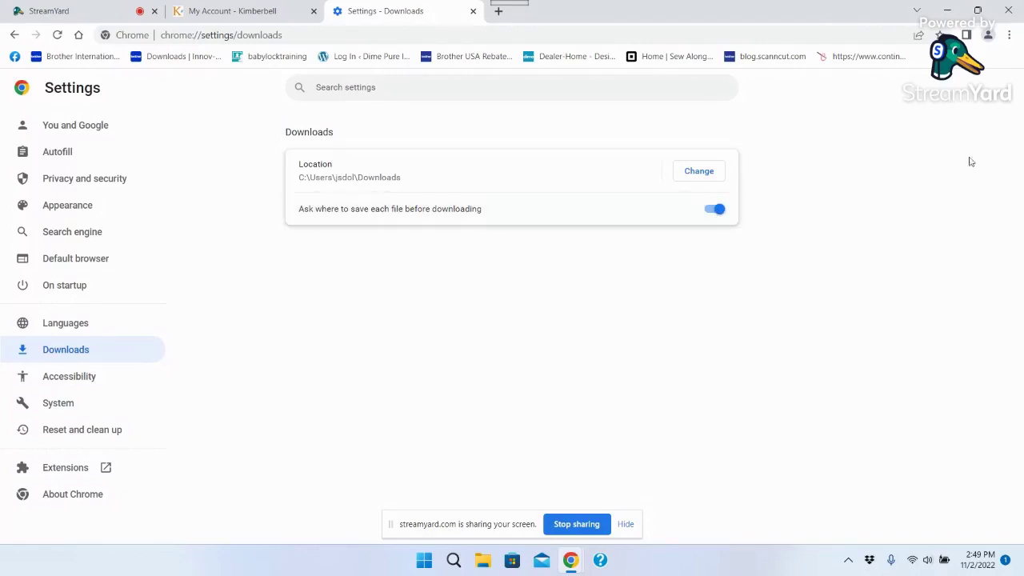
{"action": "left_click", "coordinate": [473, 13]}
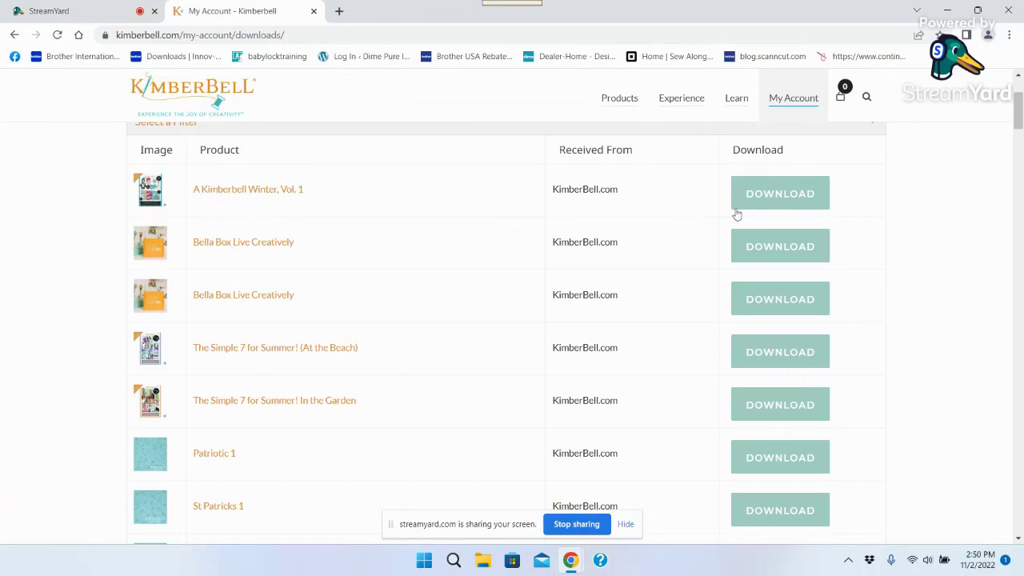
Step: Download A Kimberbell Winter, Vol. 1 and save the zip in the Kimberbell folder inside Documents > My Embroidery Designs
{"action": "left_click", "coordinate": [786, 197]}
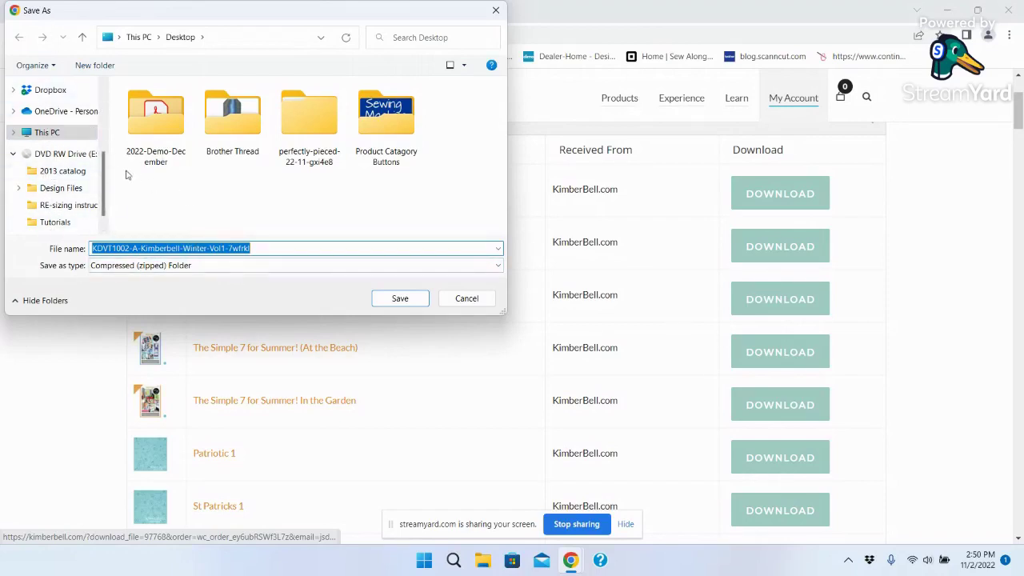
{"action": "left_click_drag", "start_coordinate": [104, 174], "coordinate": [98, 88]}
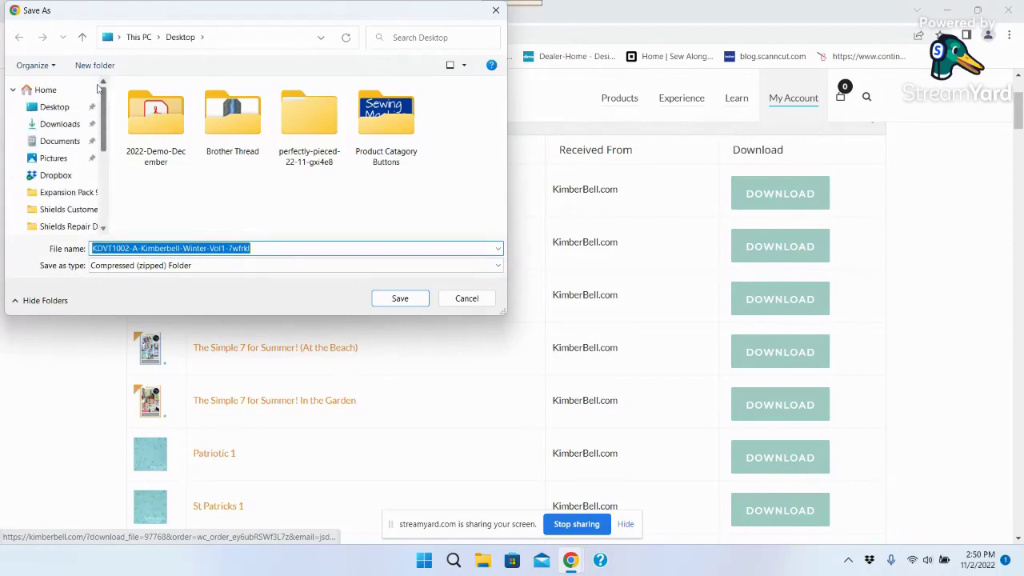
{"action": "left_click", "coordinate": [57, 140]}
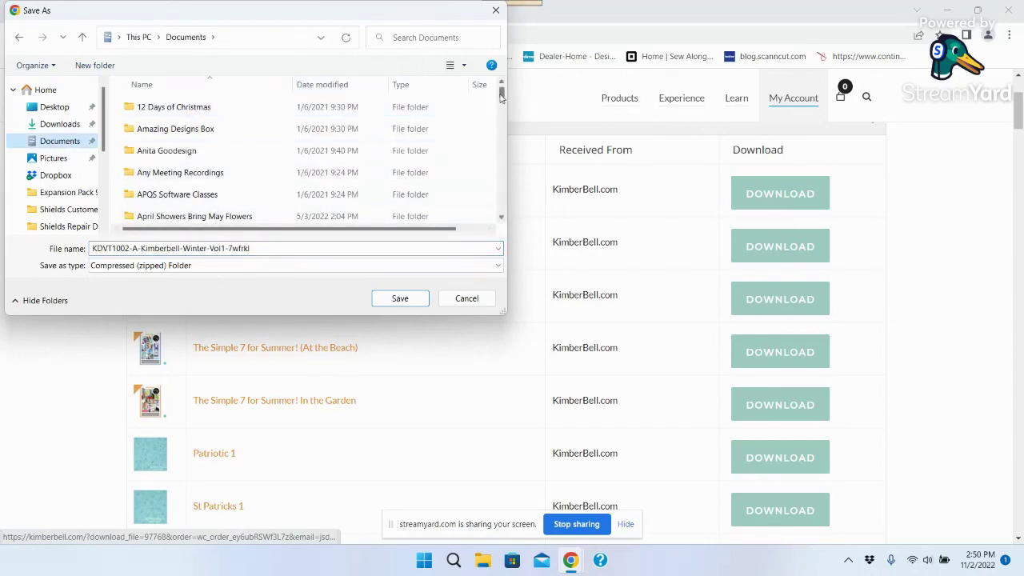
{"action": "left_click_drag", "start_coordinate": [501, 94], "coordinate": [496, 167]}
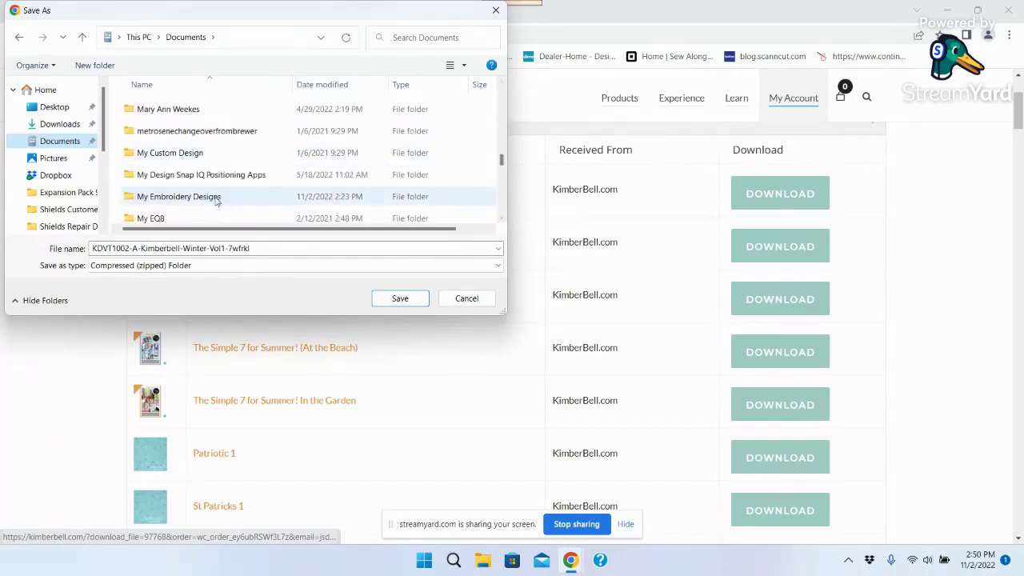
{"action": "left_click", "coordinate": [190, 202]}
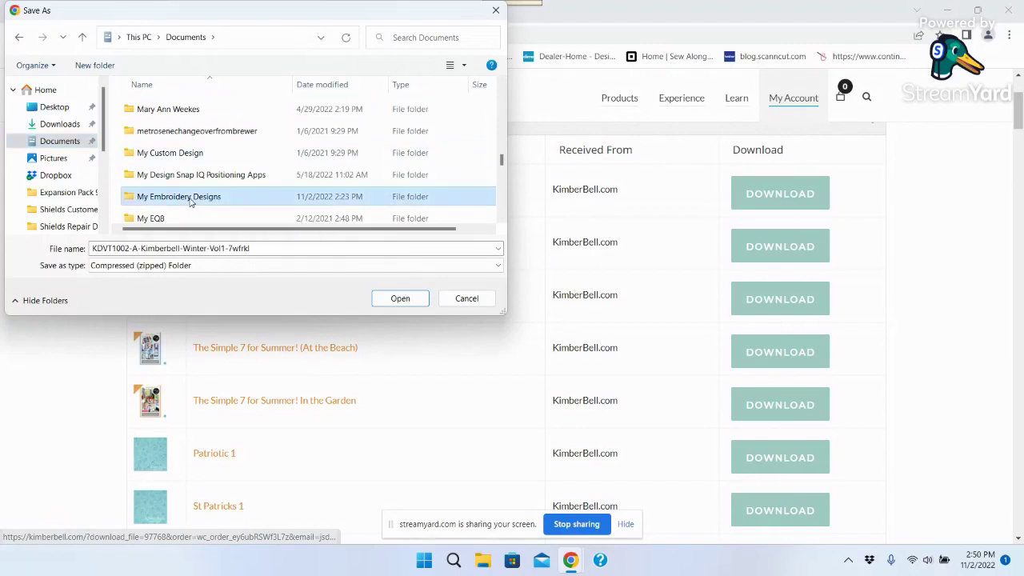
{"action": "double_click", "coordinate": [191, 203]}
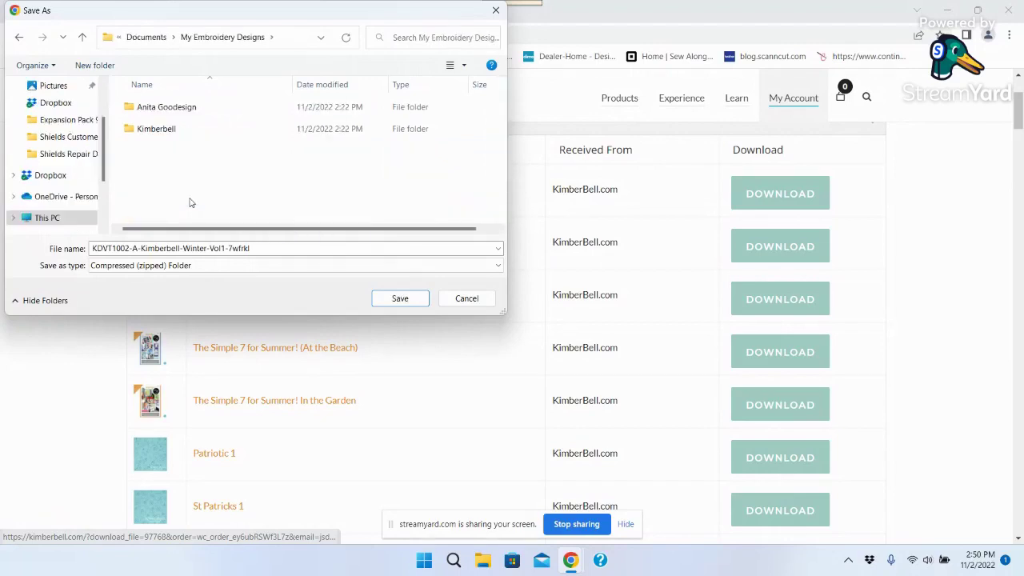
{"action": "double_click", "coordinate": [169, 132]}
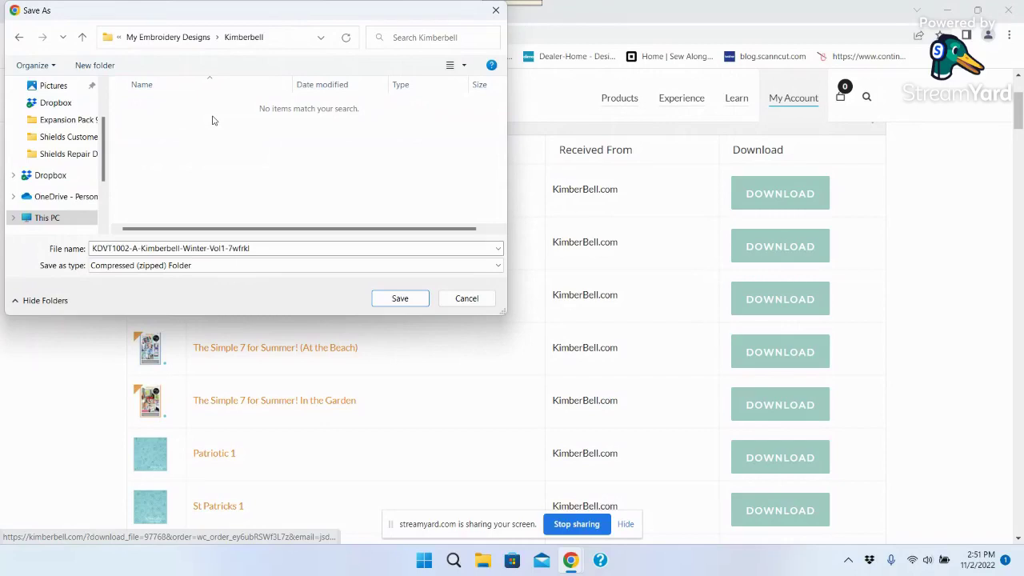
{"action": "left_click", "coordinate": [400, 299]}
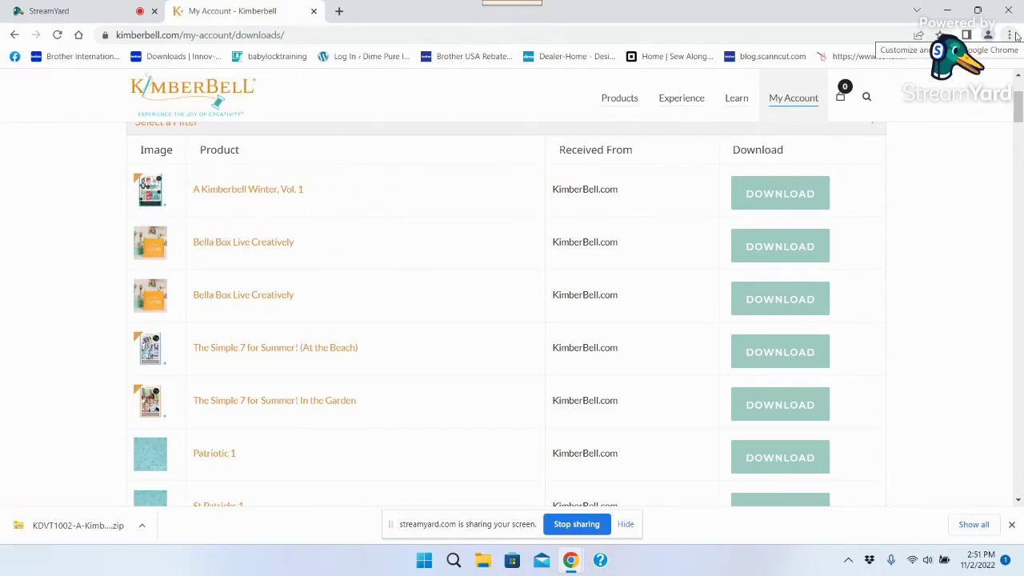
Step: Log out of the Kimberbell account, close its tab and minimize the browser
{"action": "mouse_move", "coordinate": [795, 100]}
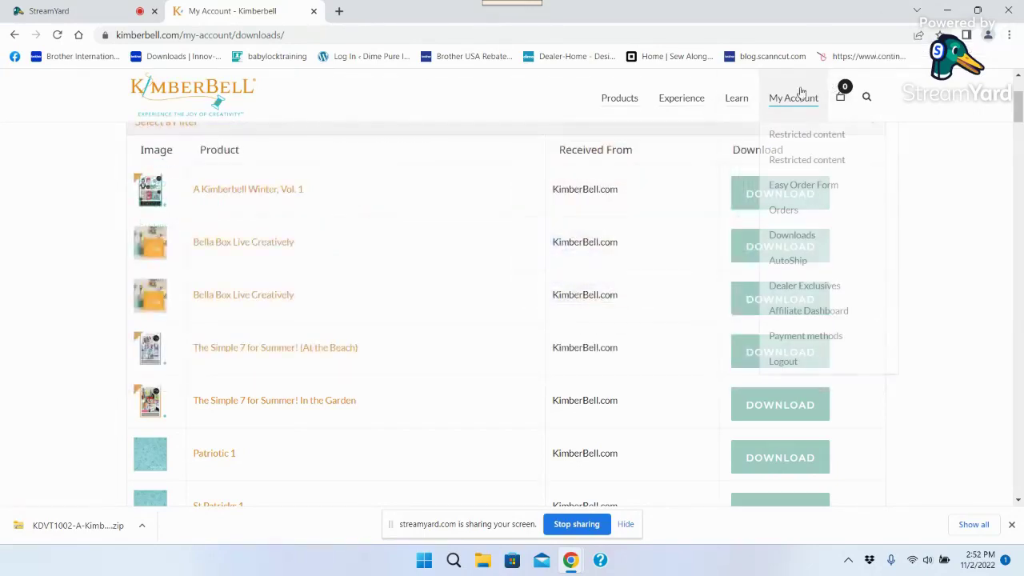
{"action": "left_click", "coordinate": [785, 364]}
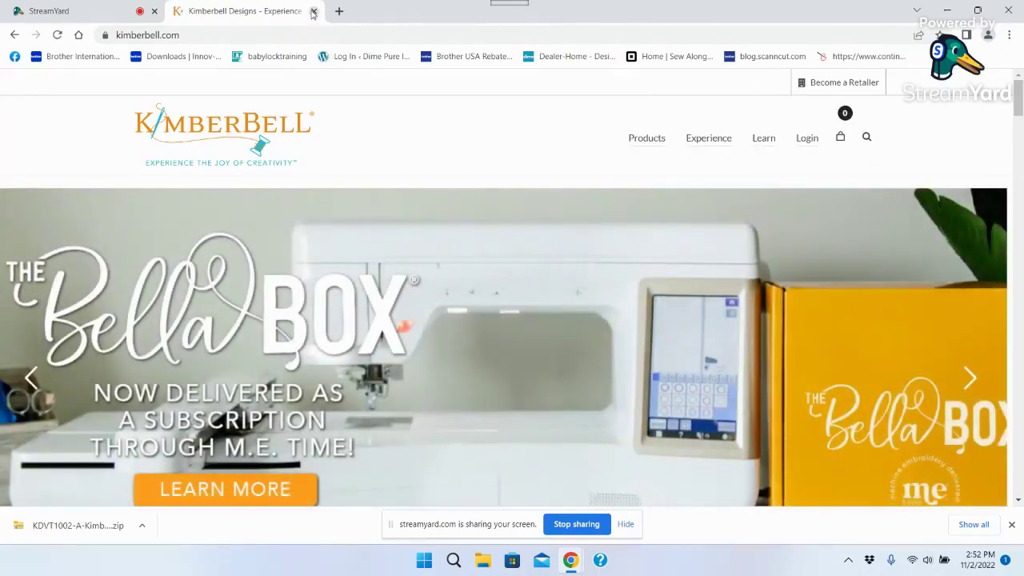
{"action": "left_click", "coordinate": [313, 11]}
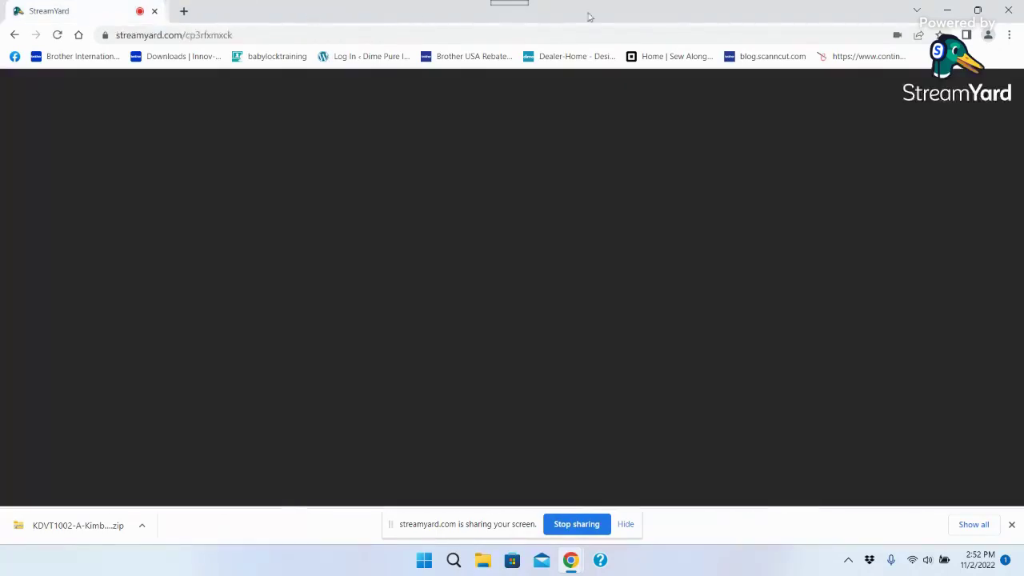
{"action": "left_click", "coordinate": [947, 9]}
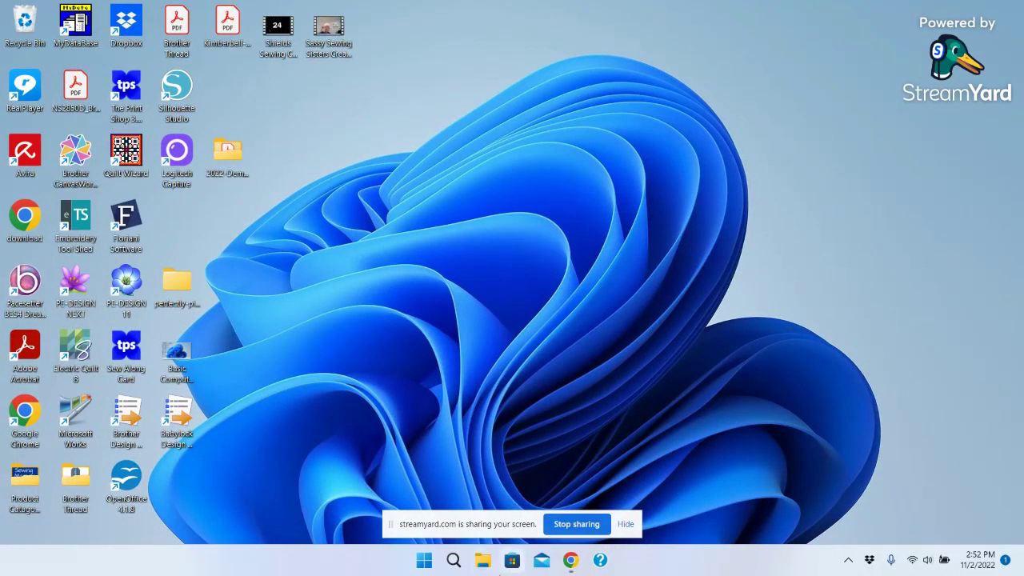
Step: Open the Kimberbell folder inside Documents > My Embroidery Designs and display its contents as large icons
{"action": "left_click", "coordinate": [424, 562]}
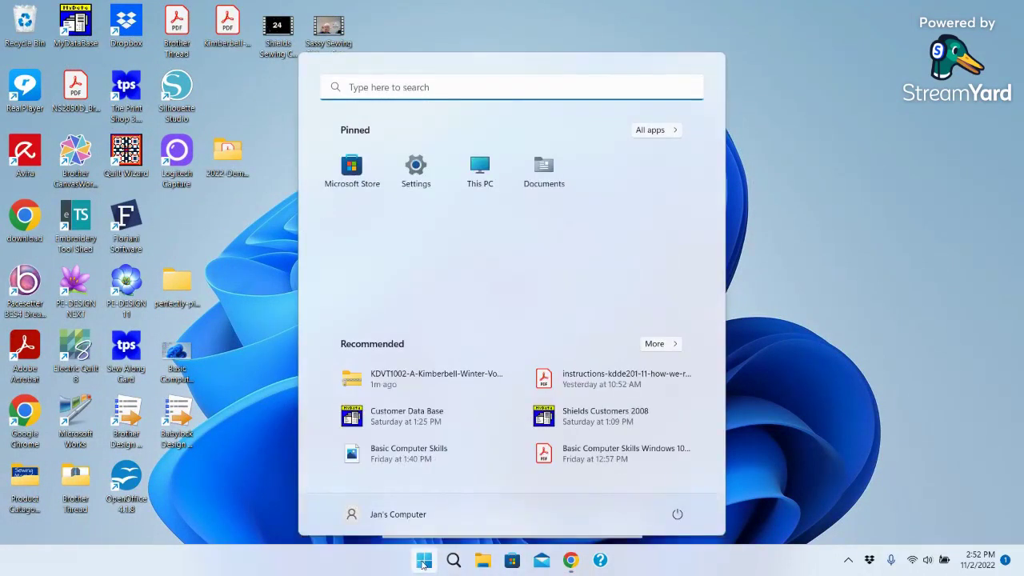
{"action": "left_click", "coordinate": [547, 168]}
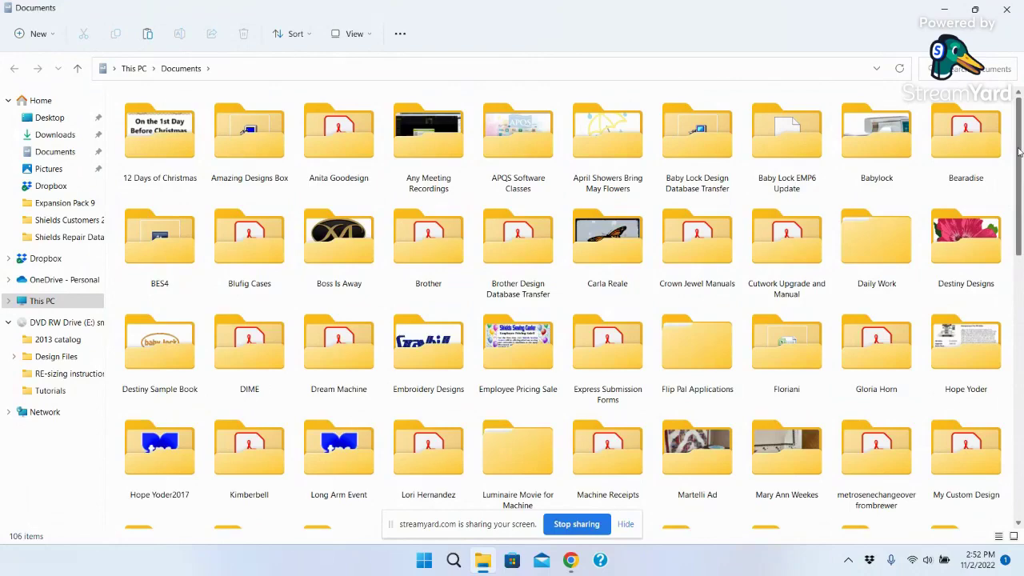
{"action": "left_click_drag", "start_coordinate": [1019, 152], "coordinate": [1019, 232]}
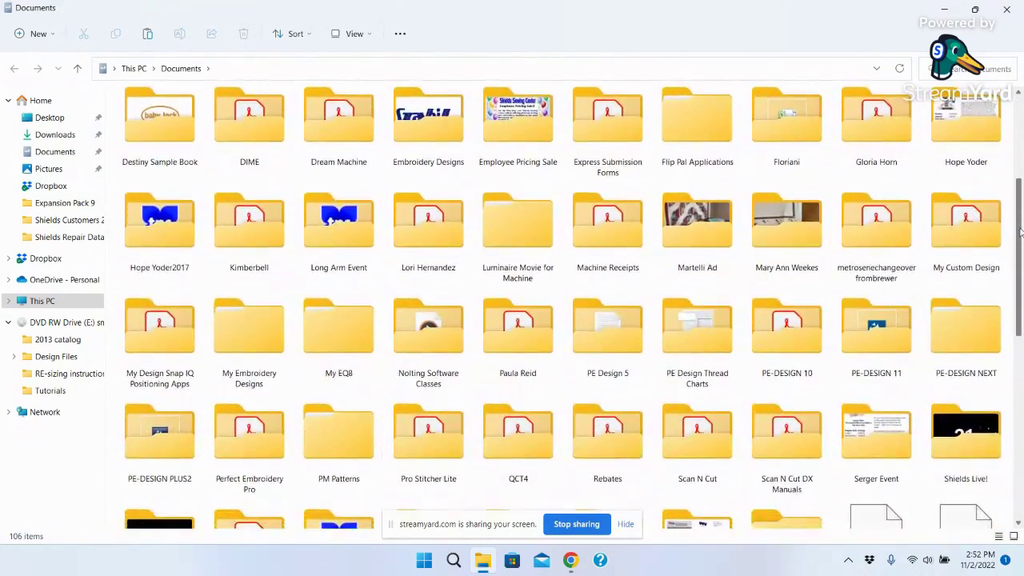
{"action": "left_click", "coordinate": [240, 341]}
{"action": "double_click", "coordinate": [239, 341]}
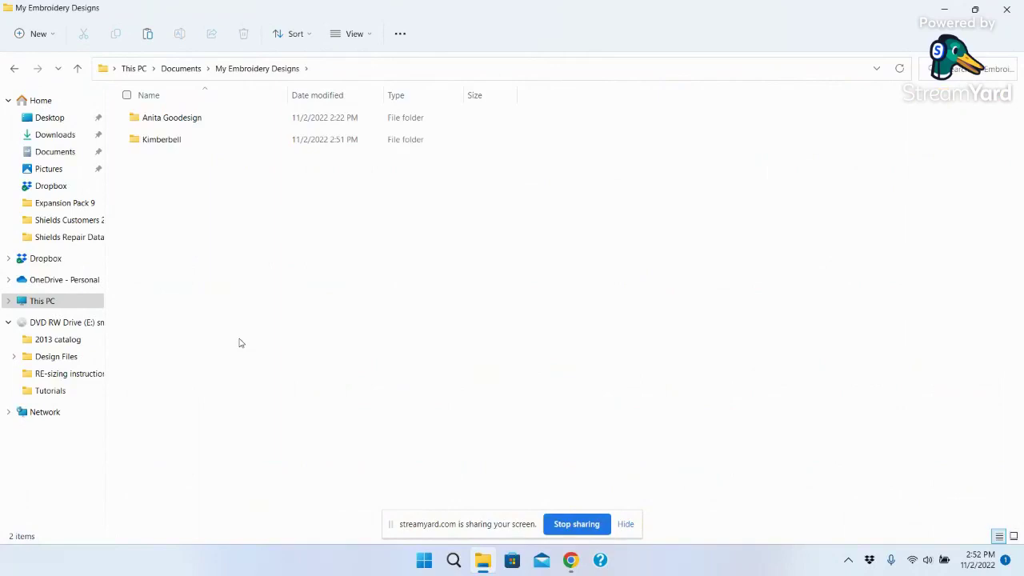
{"action": "double_click", "coordinate": [159, 140]}
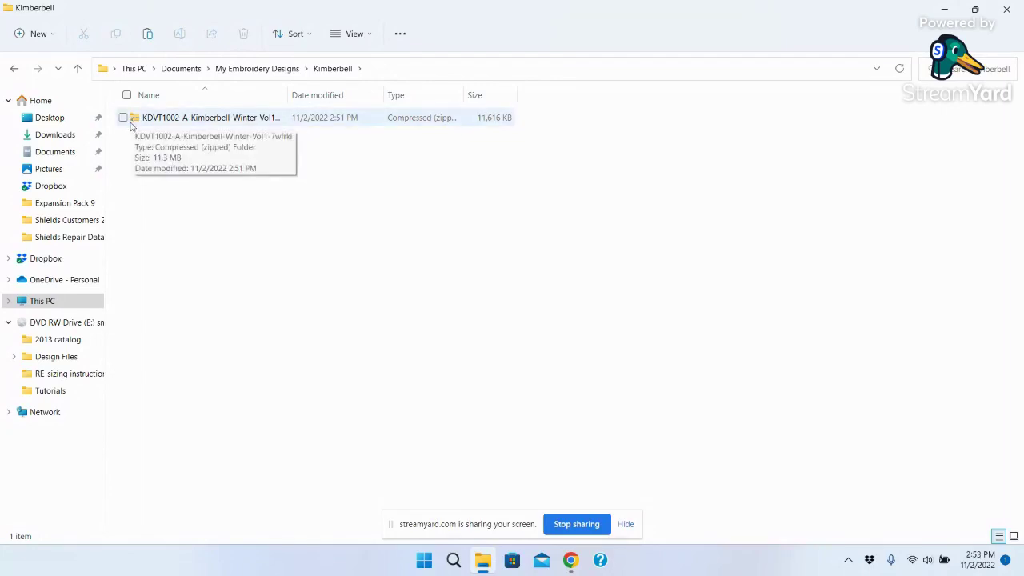
{"action": "left_click", "coordinate": [359, 39]}
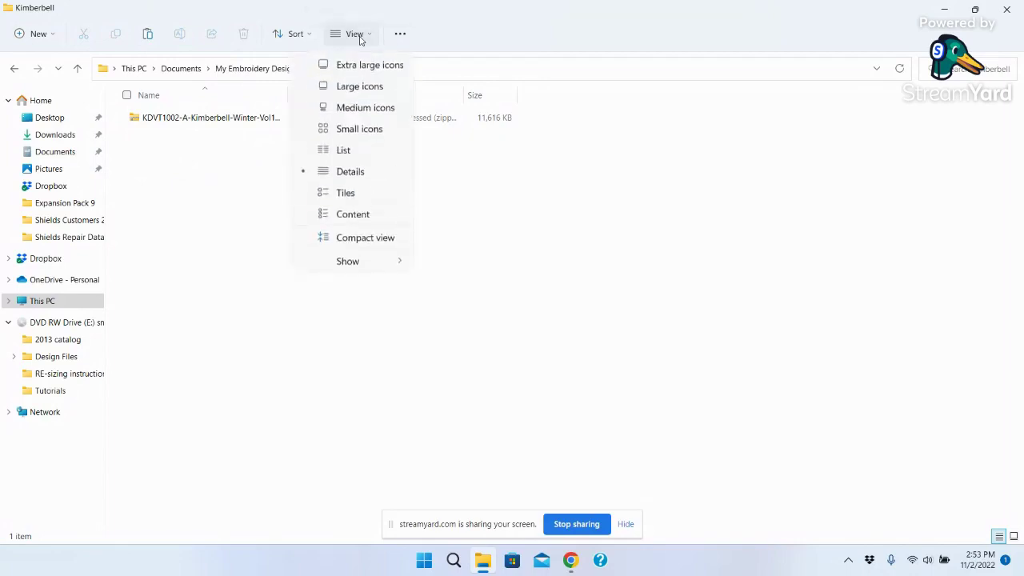
{"action": "left_click", "coordinate": [355, 88]}
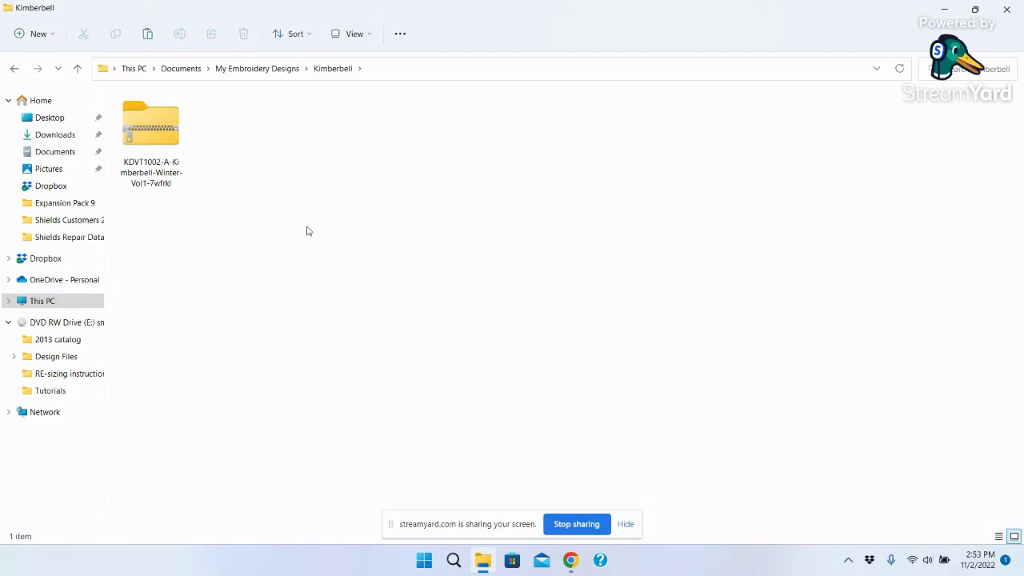
Step: Extract the KDVT1002-A-Kimberbell-Winter-Vol1 zip to the suggested folder of the same name and return to the Kimberbell folder
{"action": "right_click", "coordinate": [147, 129]}
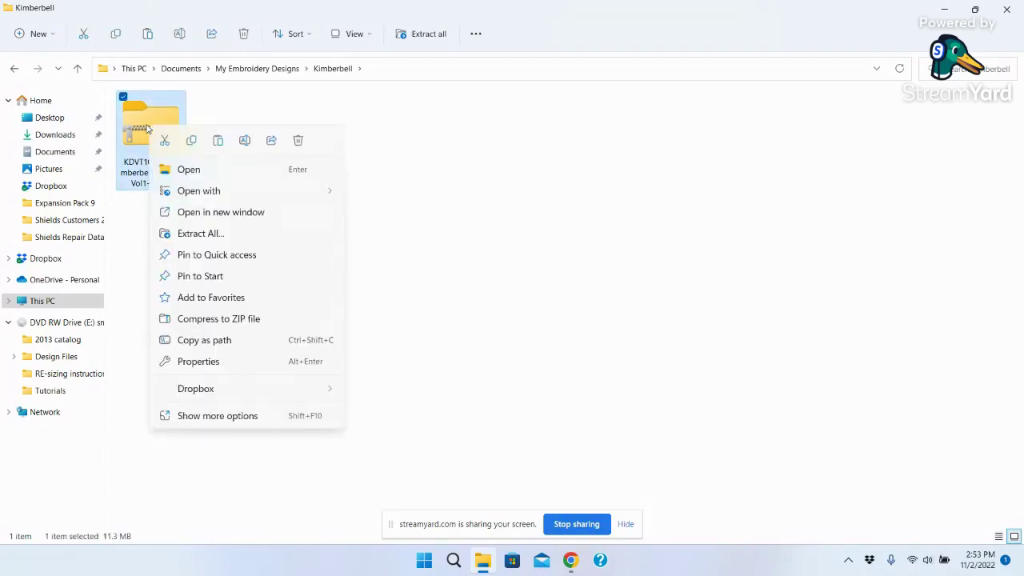
{"action": "left_click", "coordinate": [201, 233]}
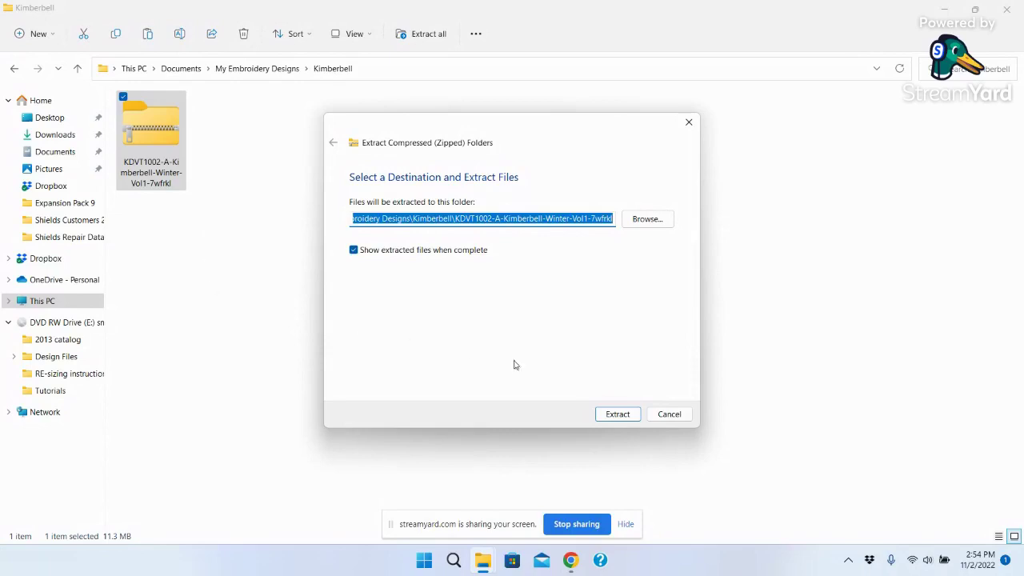
{"action": "left_click", "coordinate": [617, 414]}
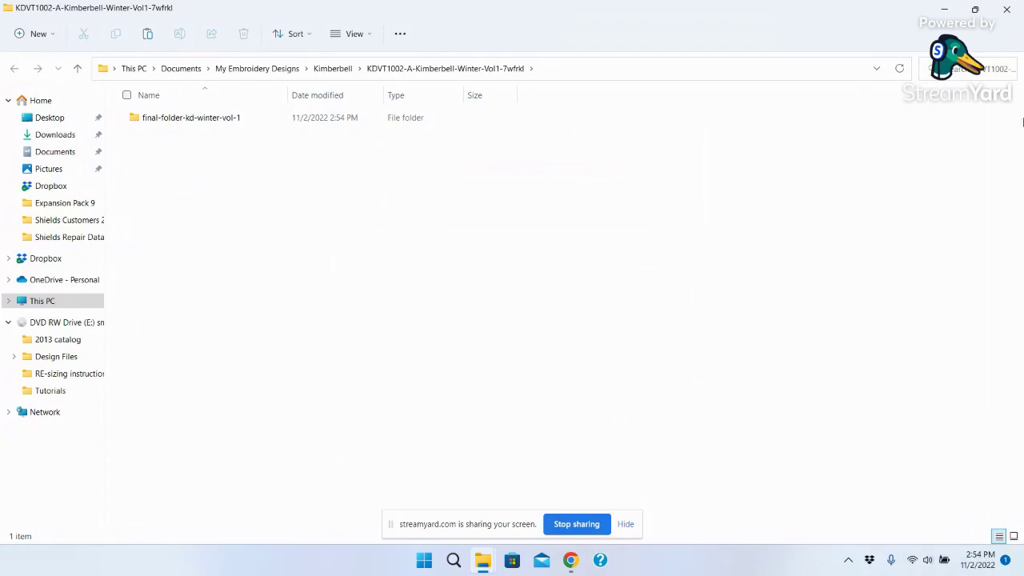
{"action": "key", "text": "alt+Up"}
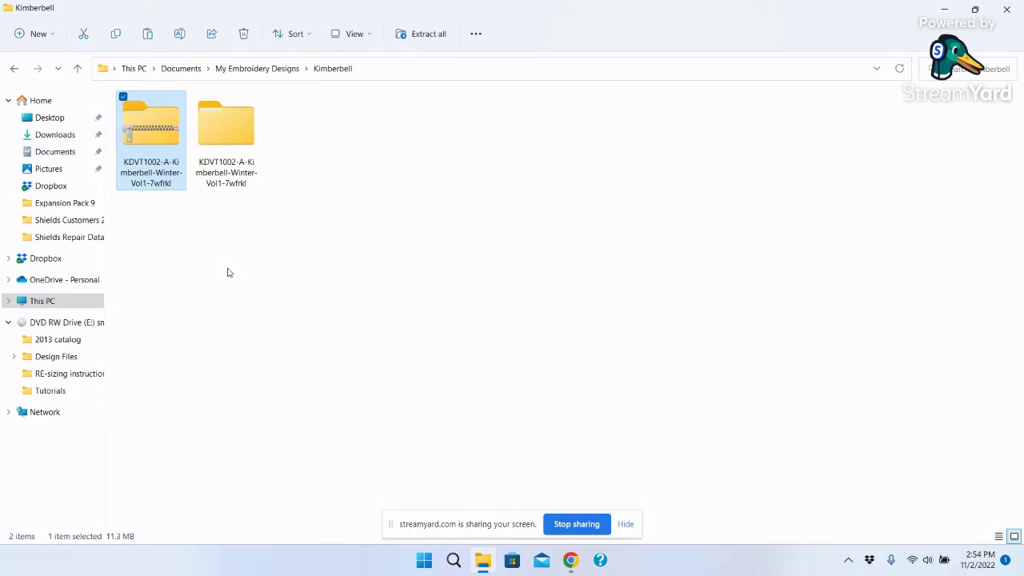
Step: Delete the zipped KDVT1002-A-Kimberbell-Winter-Vol1 file from the Kimberbell folder, keeping the extracted folder
{"action": "left_click", "coordinate": [391, 348]}
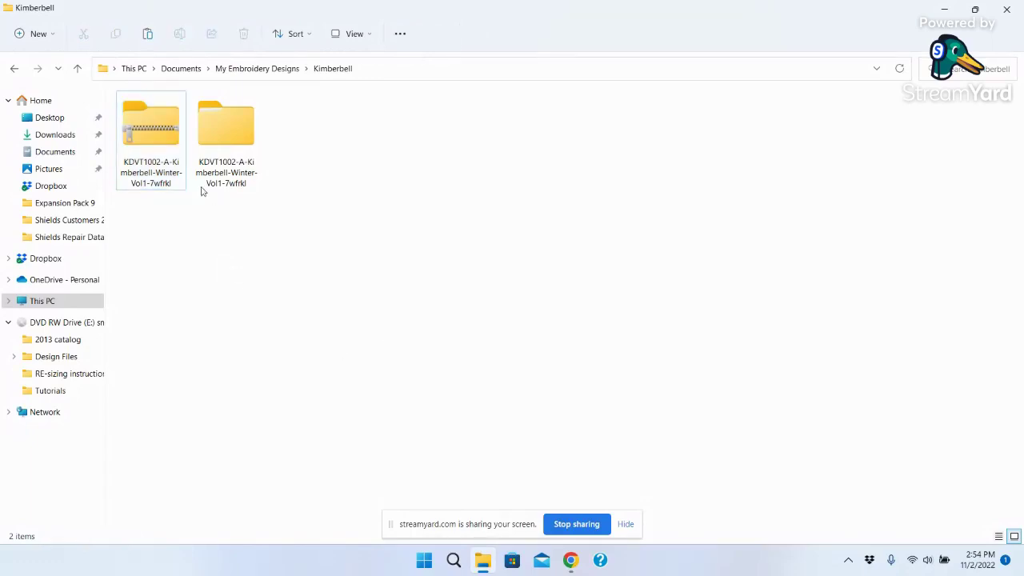
{"action": "left_click", "coordinate": [161, 145]}
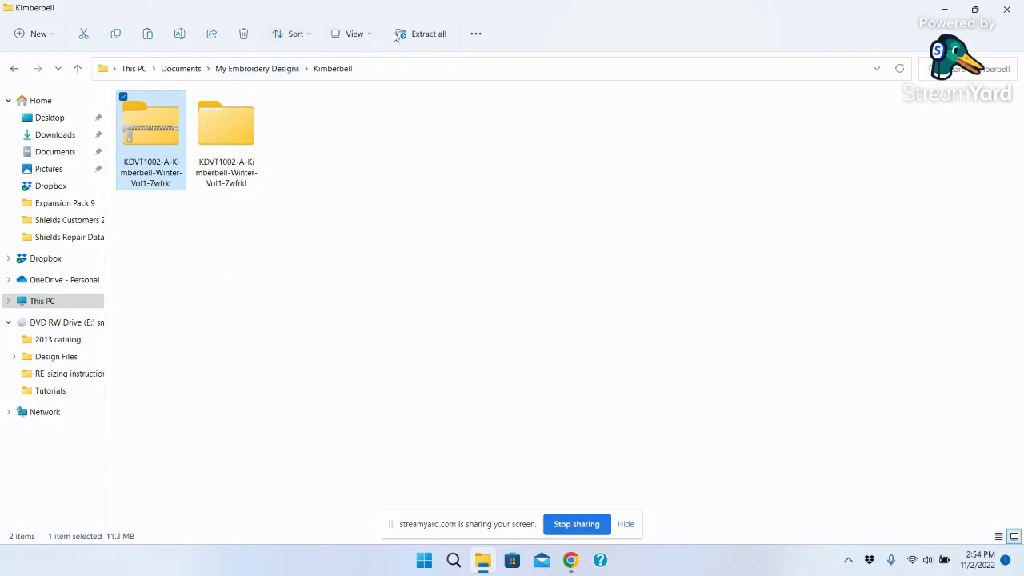
{"action": "left_click", "coordinate": [243, 36]}
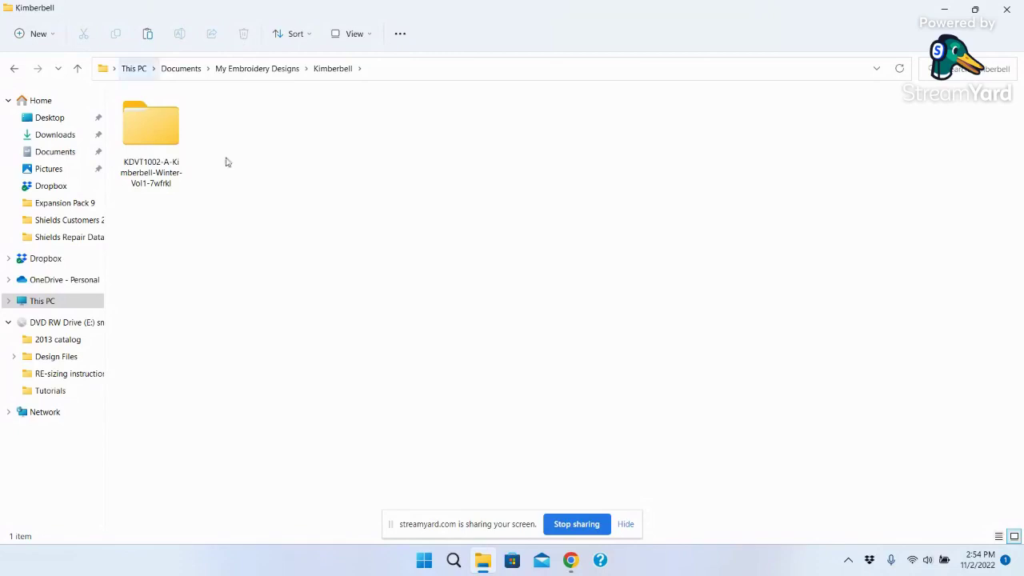
Step: Go through the extracted folder's levels down to final-folder-kd-winter-vol-1 and open it to see its subfolders
{"action": "double_click", "coordinate": [160, 131]}
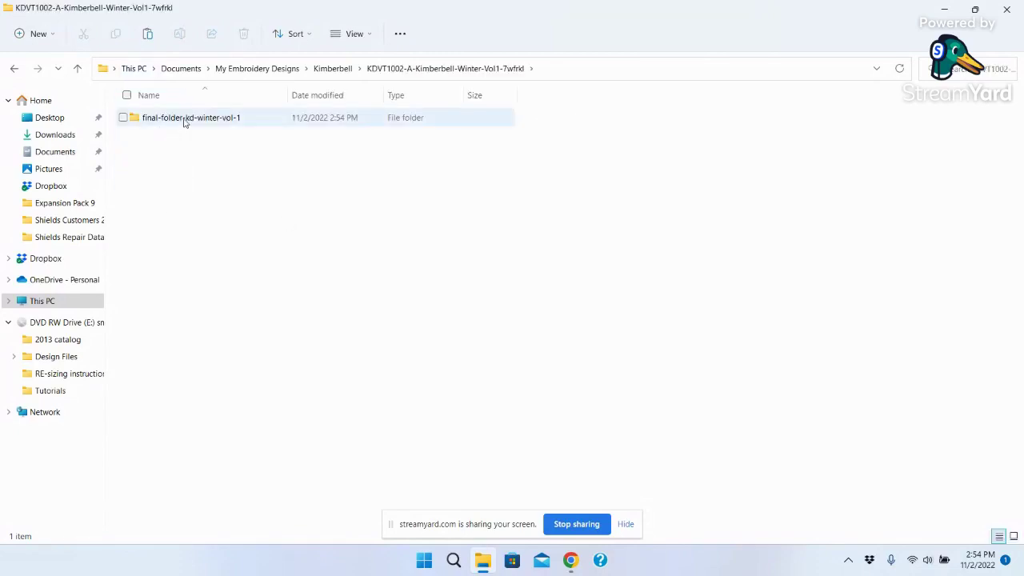
{"action": "double_click", "coordinate": [184, 120]}
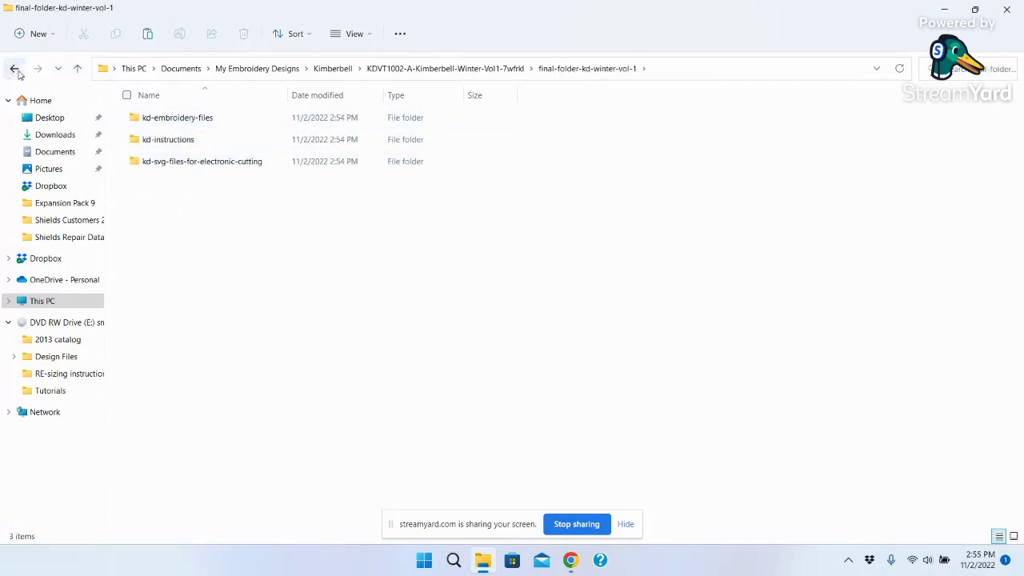
{"action": "left_click", "coordinate": [15, 69]}
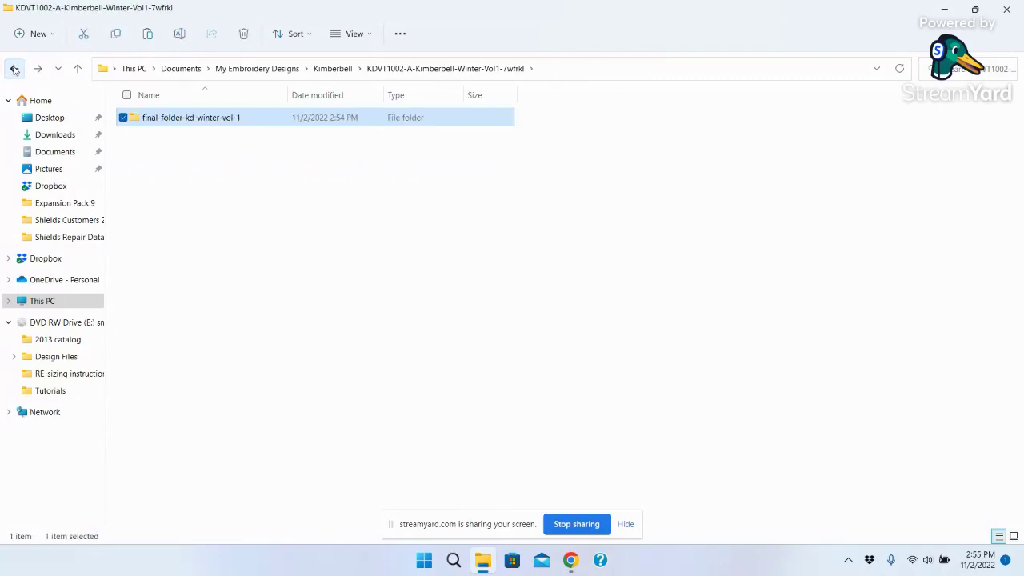
{"action": "left_click", "coordinate": [14, 69]}
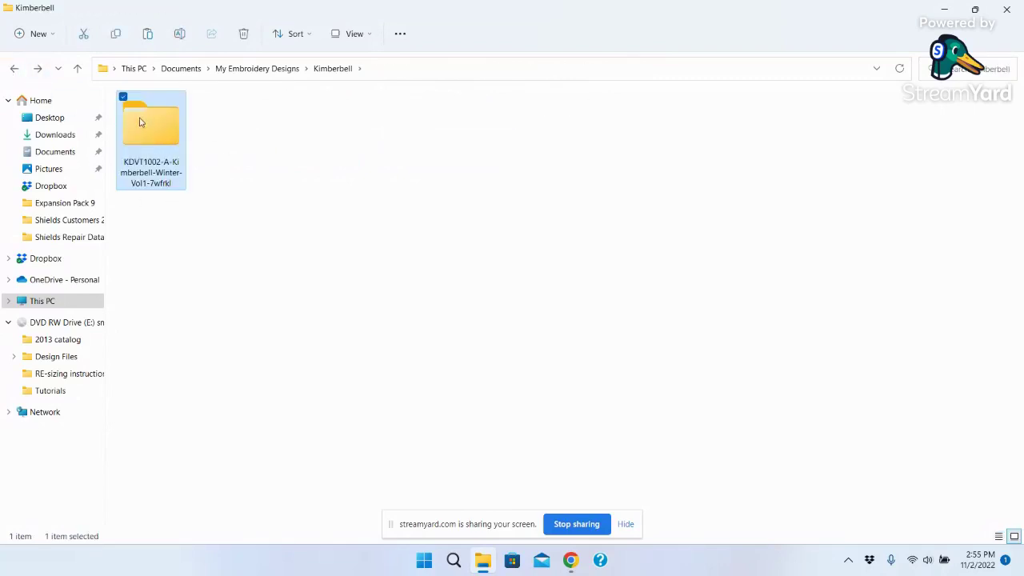
{"action": "double_click", "coordinate": [140, 120]}
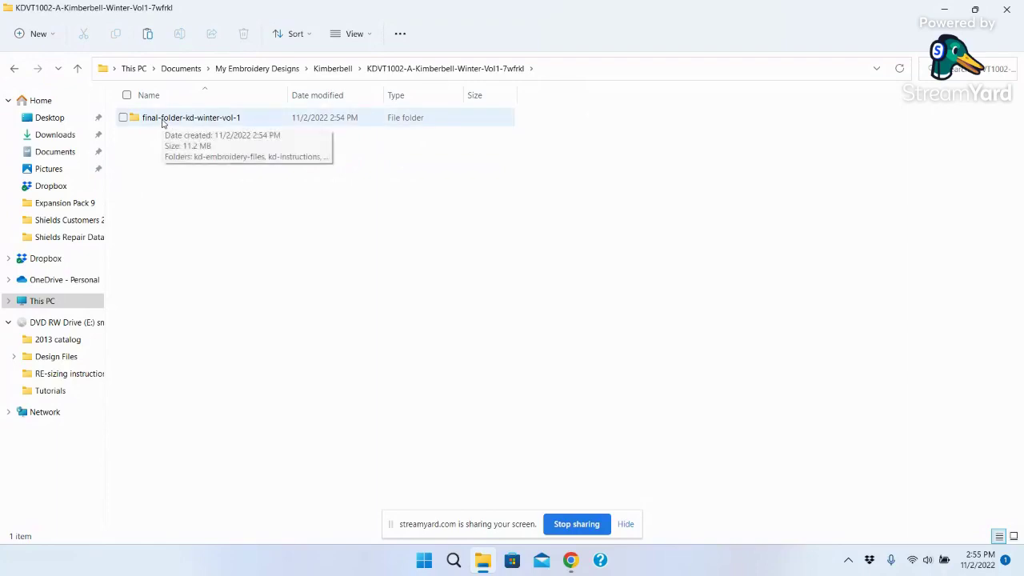
{"action": "double_click", "coordinate": [162, 120]}
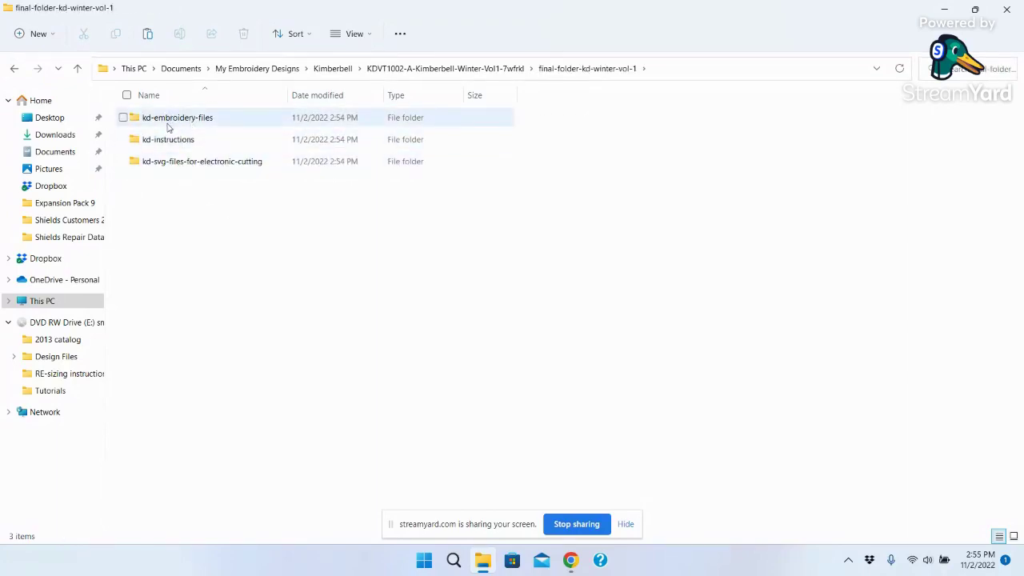
{"action": "mouse_move", "coordinate": [168, 128]}
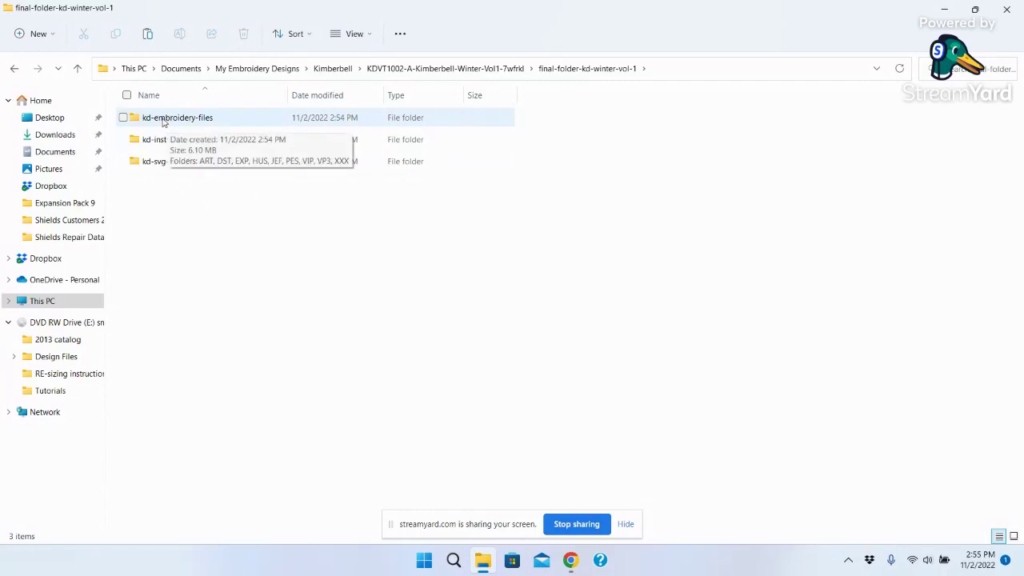
{"action": "left_click", "coordinate": [163, 120]}
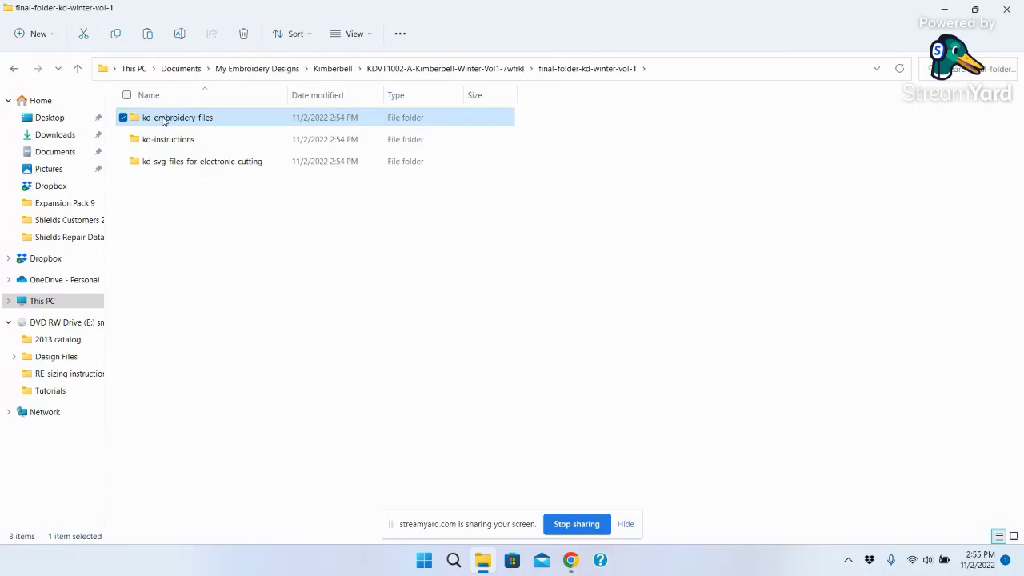
{"action": "left_click", "coordinate": [164, 140], "text": "ctrl"}
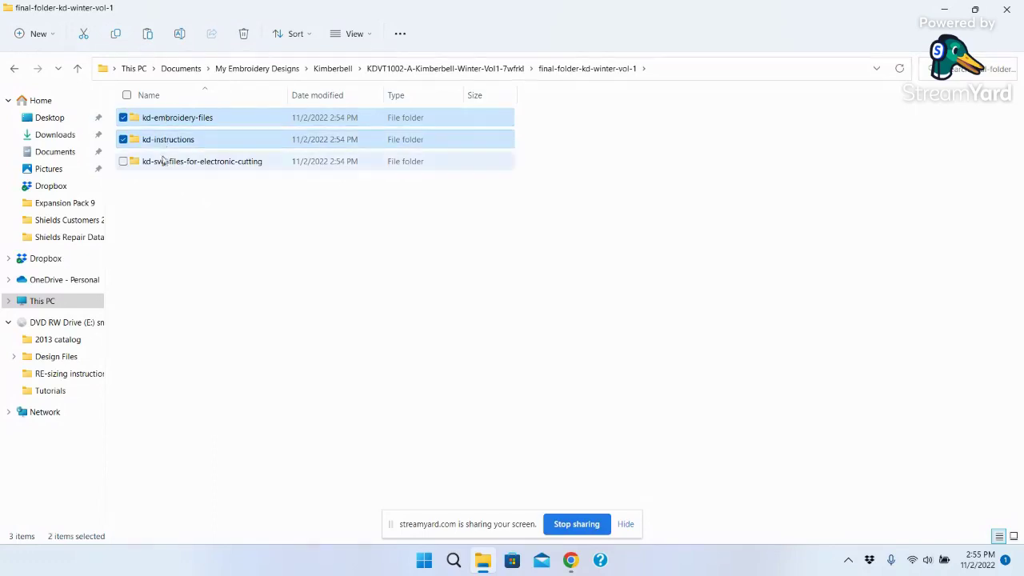
{"action": "left_click", "coordinate": [164, 163], "text": "ctrl"}
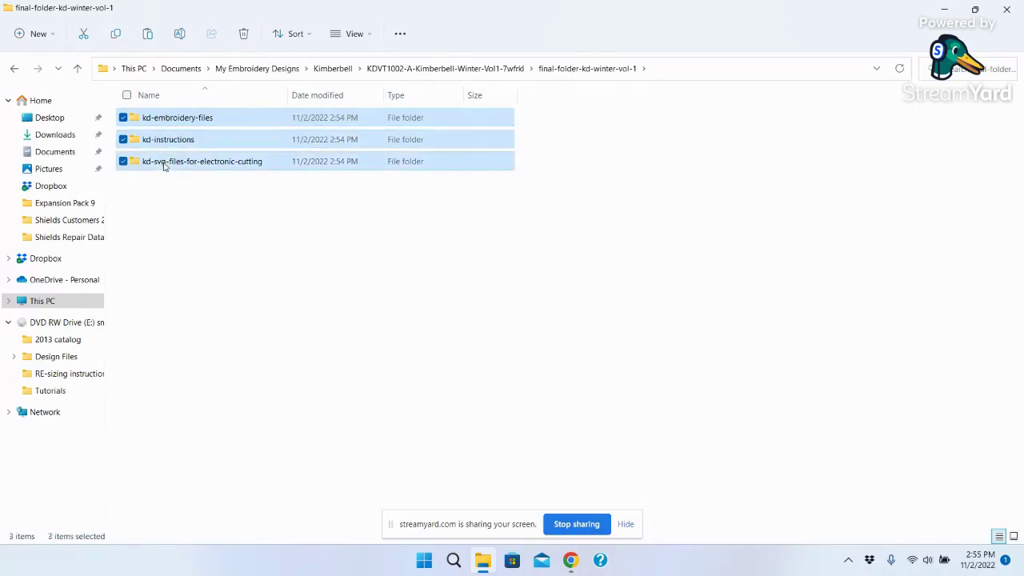
{"action": "left_click", "coordinate": [174, 204]}
Step: Copy the kd-embroidery-files, kd-instructions and kd-svg-files-for-electronic-cutting folders together
{"action": "left_click", "coordinate": [157, 120]}
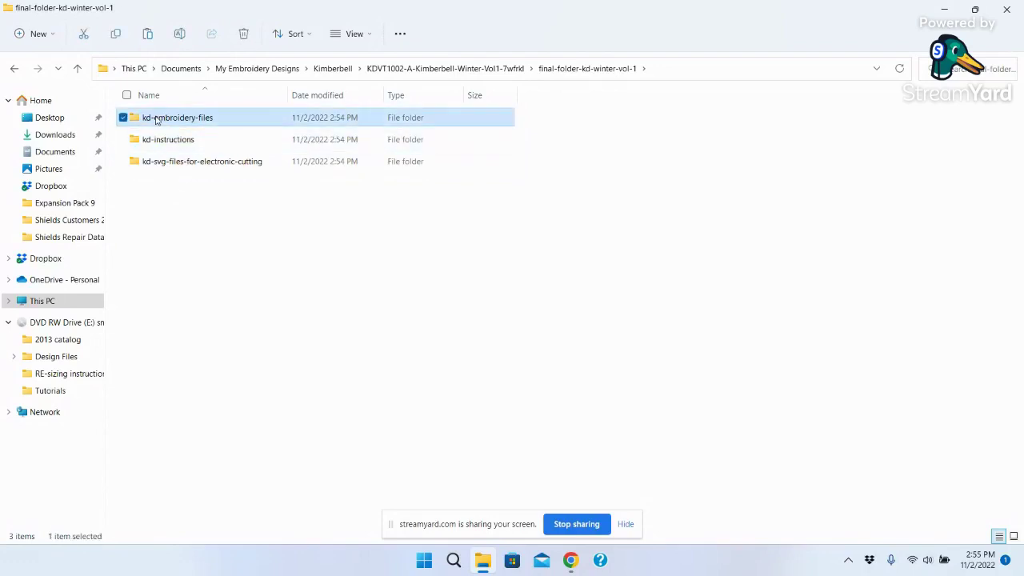
{"action": "left_click", "coordinate": [161, 164], "text": "shift"}
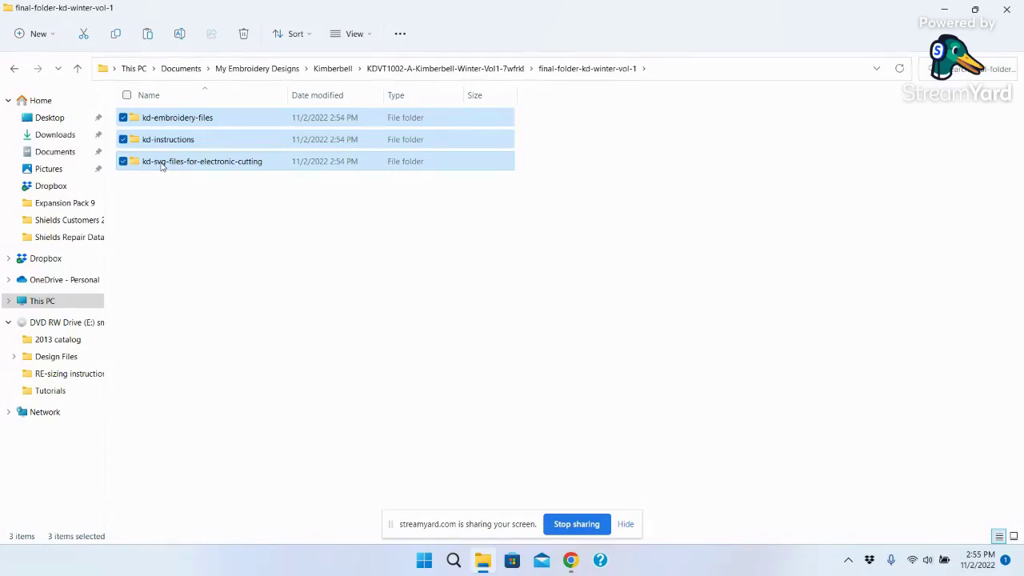
{"action": "right_click", "coordinate": [177, 118]}
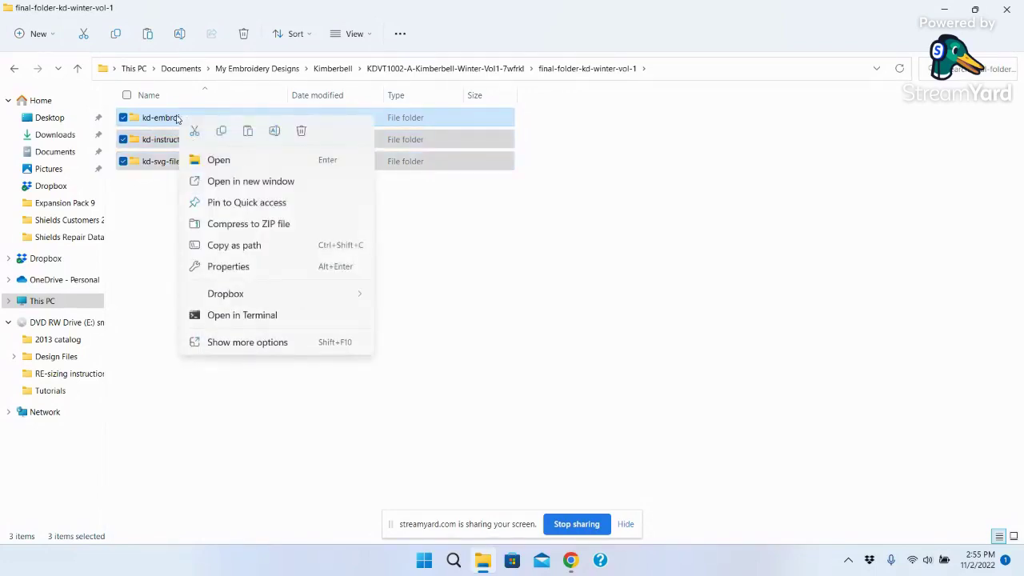
{"action": "left_click", "coordinate": [221, 133]}
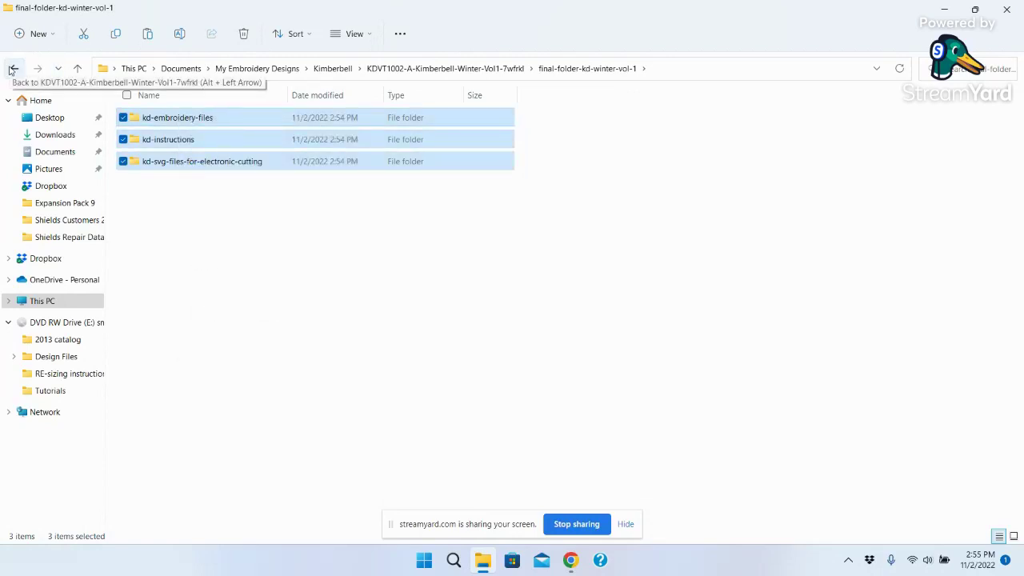
Step: Paste the three copied folders directly into the KDVT1002-A-Kimberbell-Winter-Vol1 folder, beside final-folder-kd-winter-vol-1
{"action": "left_click", "coordinate": [12, 70]}
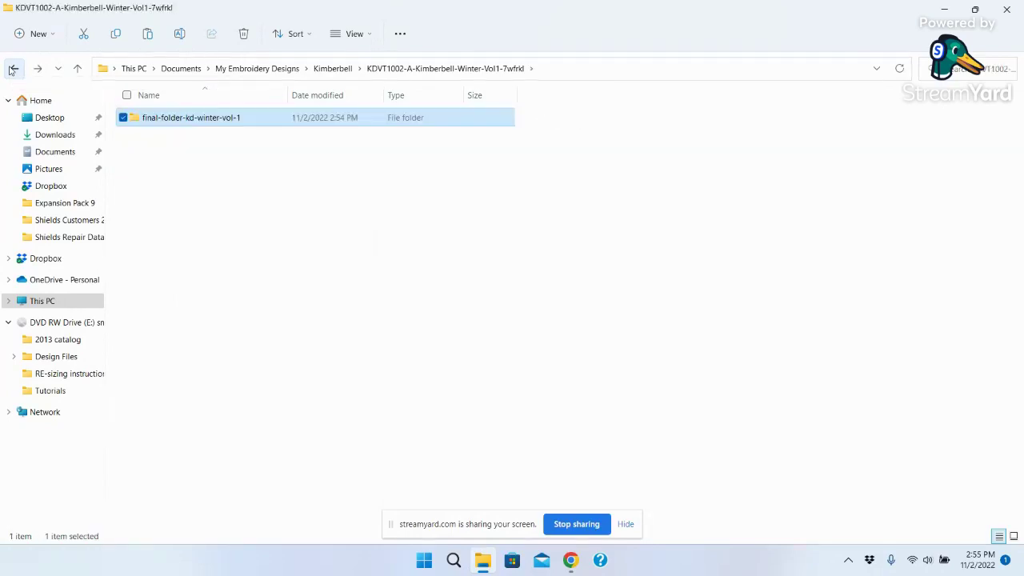
{"action": "left_click", "coordinate": [12, 70]}
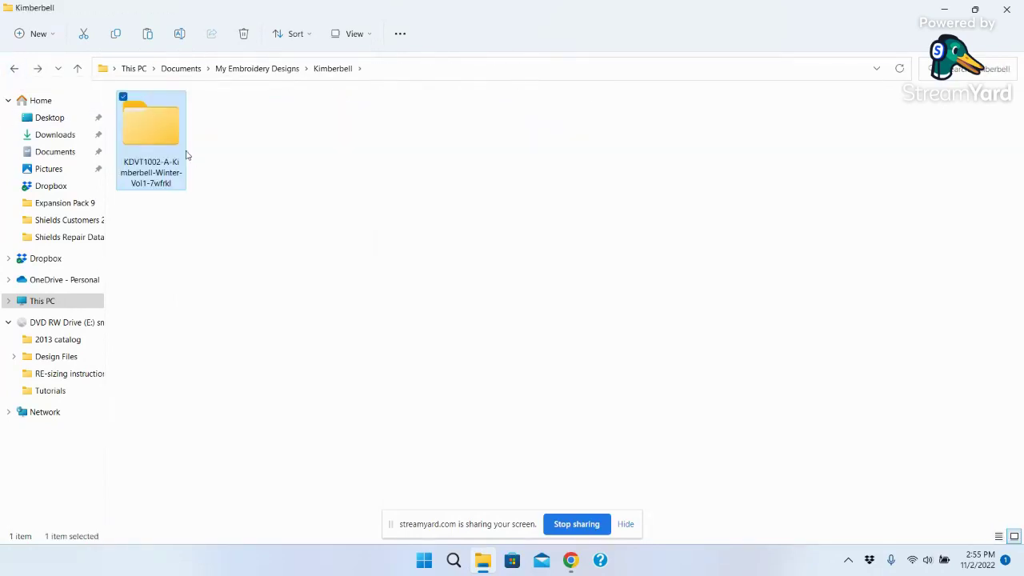
{"action": "double_click", "coordinate": [158, 135]}
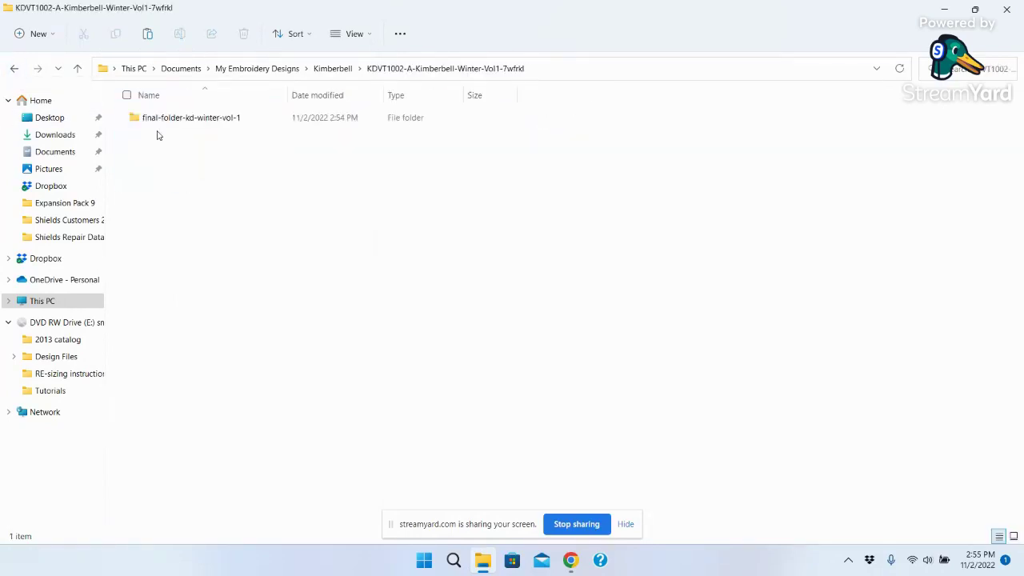
{"action": "right_click", "coordinate": [217, 192]}
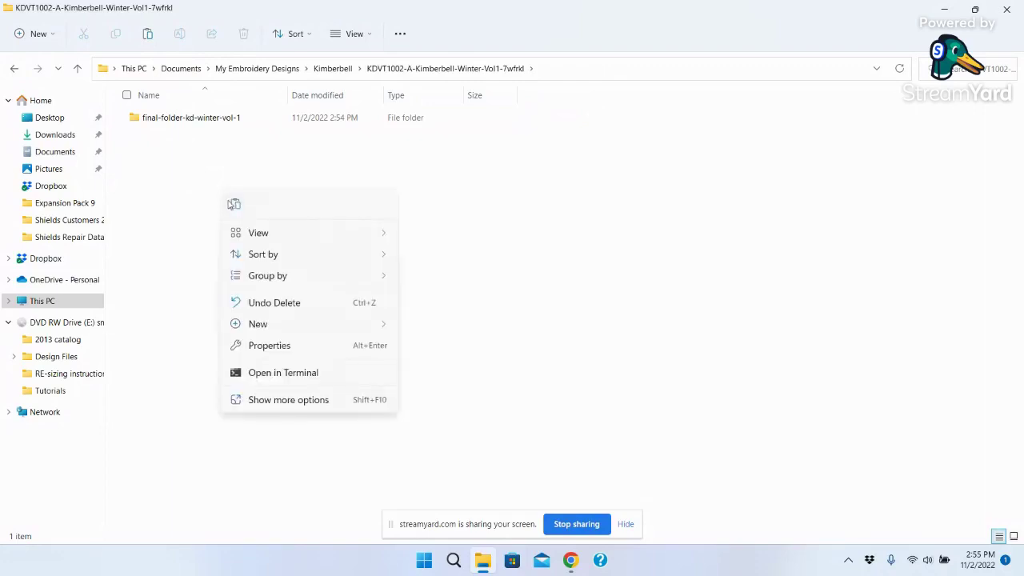
{"action": "key", "text": "Escape"}
{"action": "key", "text": "ctrl+v"}
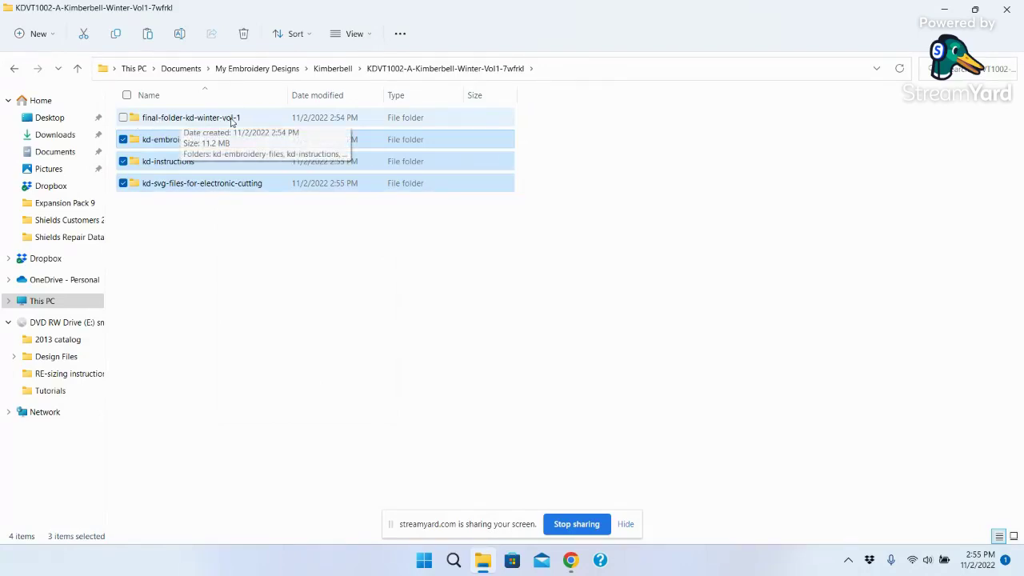
Step: Try to delete only the final-folder-kd-winter-vol-1 folder, leaving the three copied folders beside it
{"action": "left_click", "coordinate": [230, 367]}
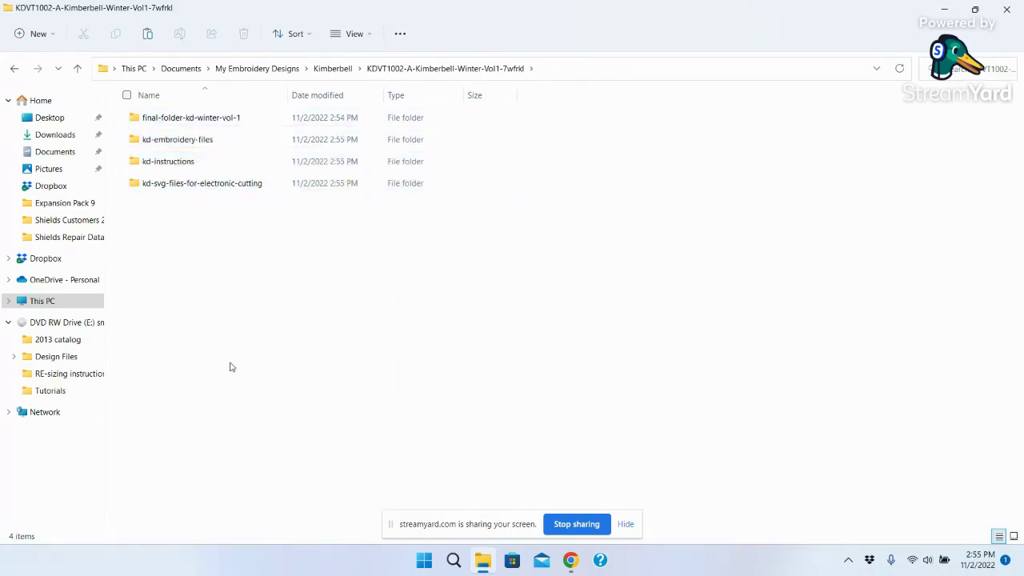
{"action": "left_click", "coordinate": [161, 120]}
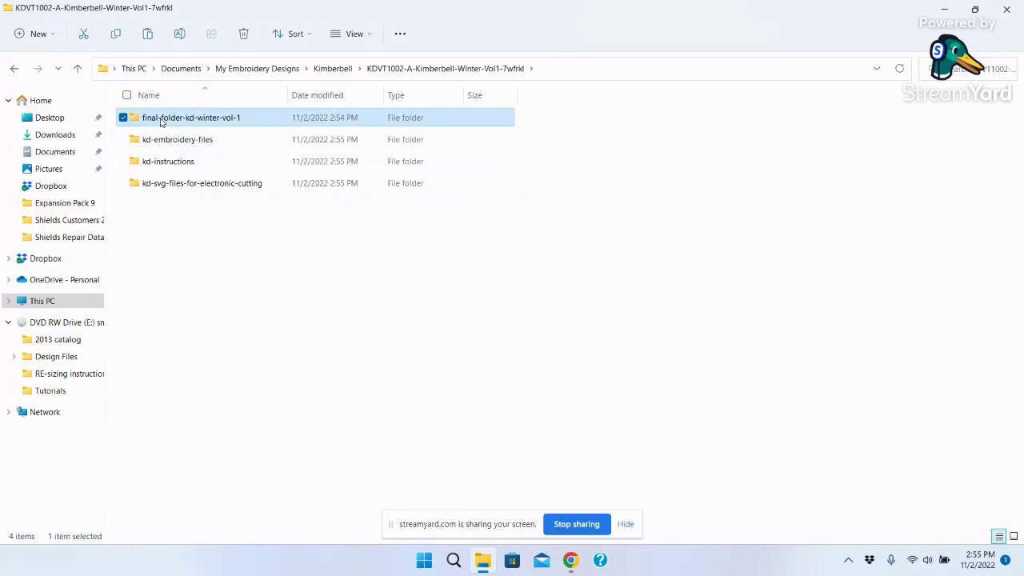
{"action": "key", "text": "Delete"}
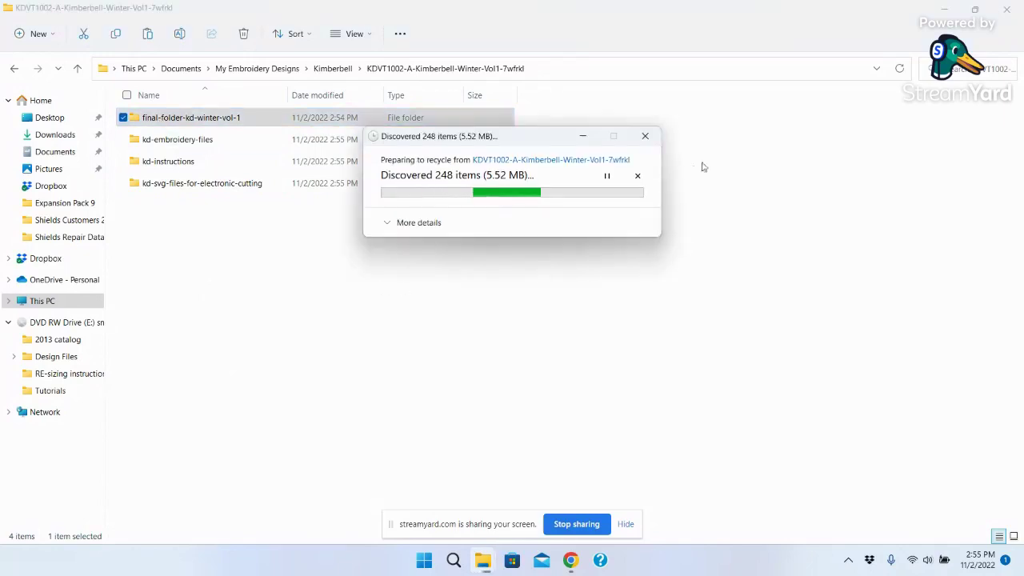
{"action": "left_click", "coordinate": [646, 138]}
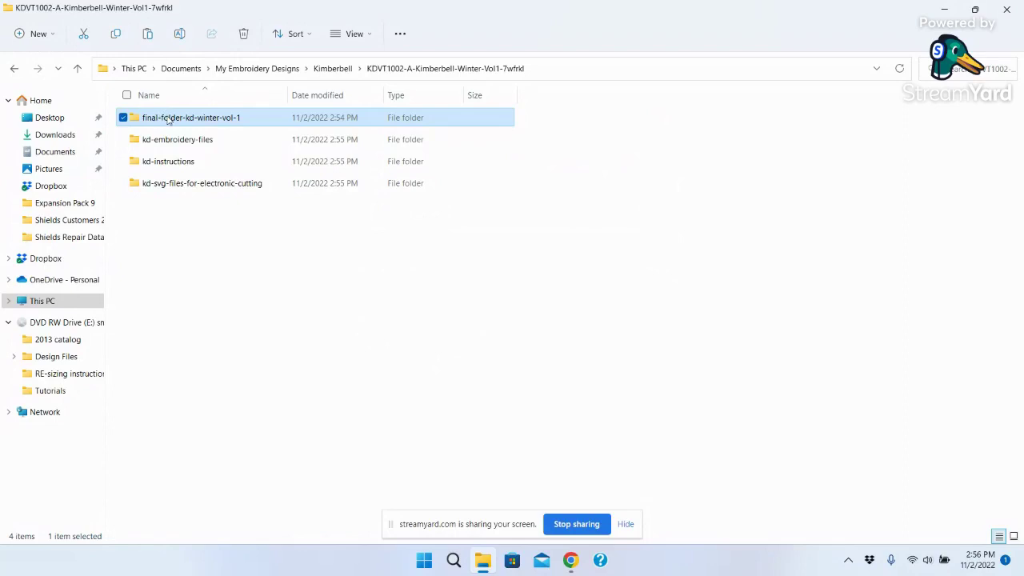
{"action": "mouse_move", "coordinate": [168, 120]}
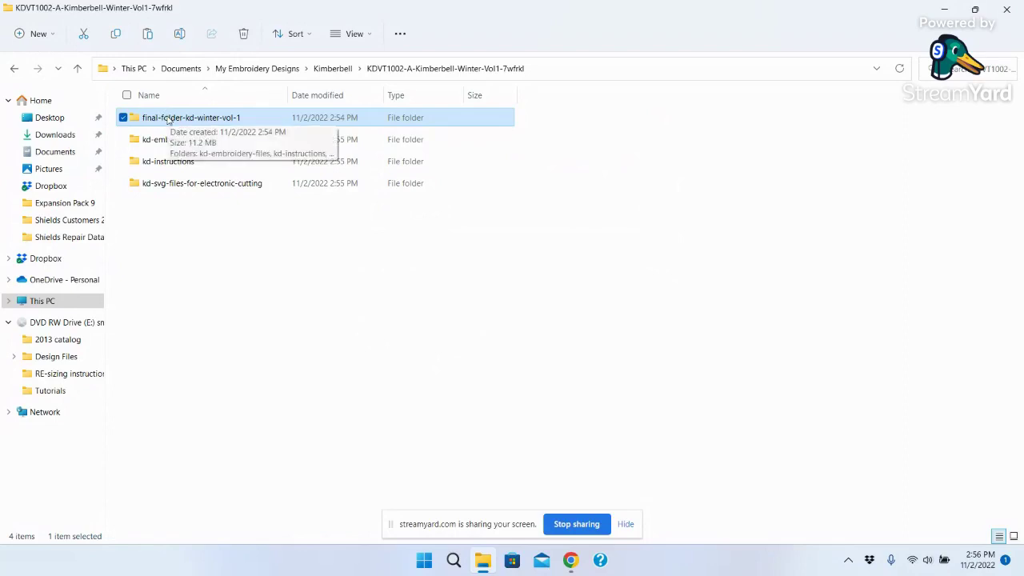
Step: Go back to My Embroidery Designs, reopen the Kimberbell winter folder and retry deleting final-folder-kd-winter-vol-1
{"action": "left_click", "coordinate": [13, 68]}
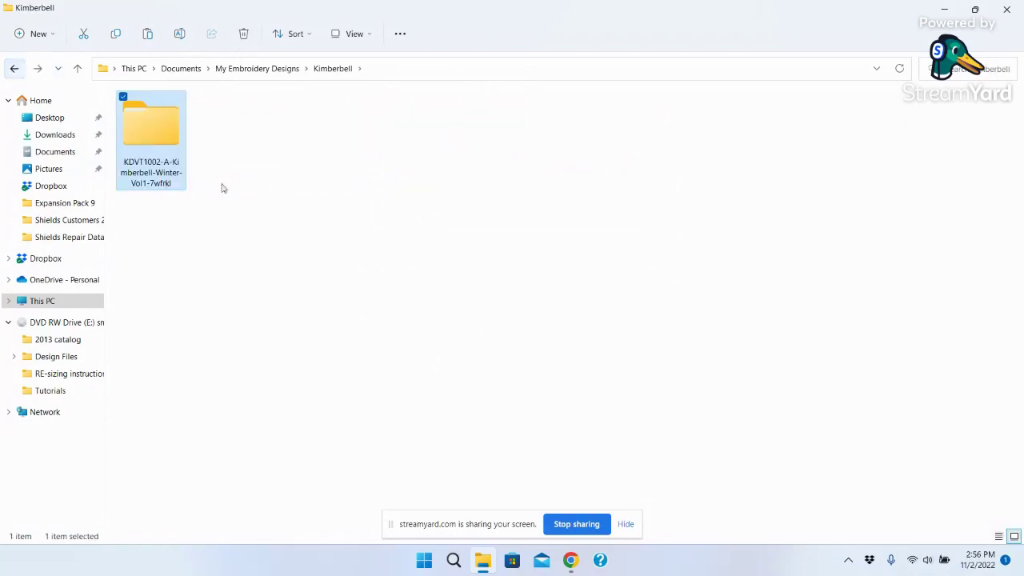
{"action": "left_click", "coordinate": [13, 68]}
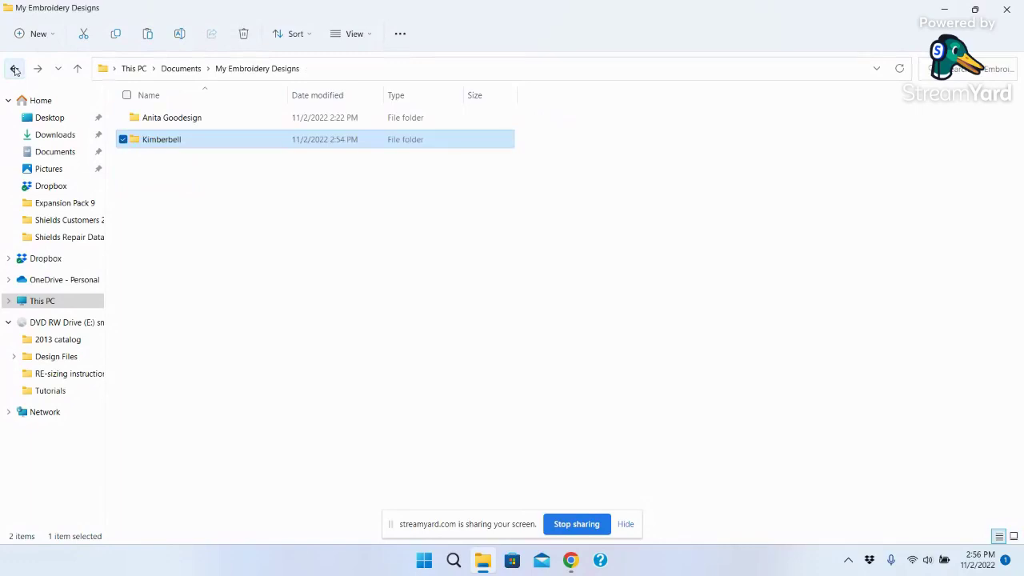
{"action": "left_click", "coordinate": [291, 238]}
{"action": "double_click", "coordinate": [168, 145]}
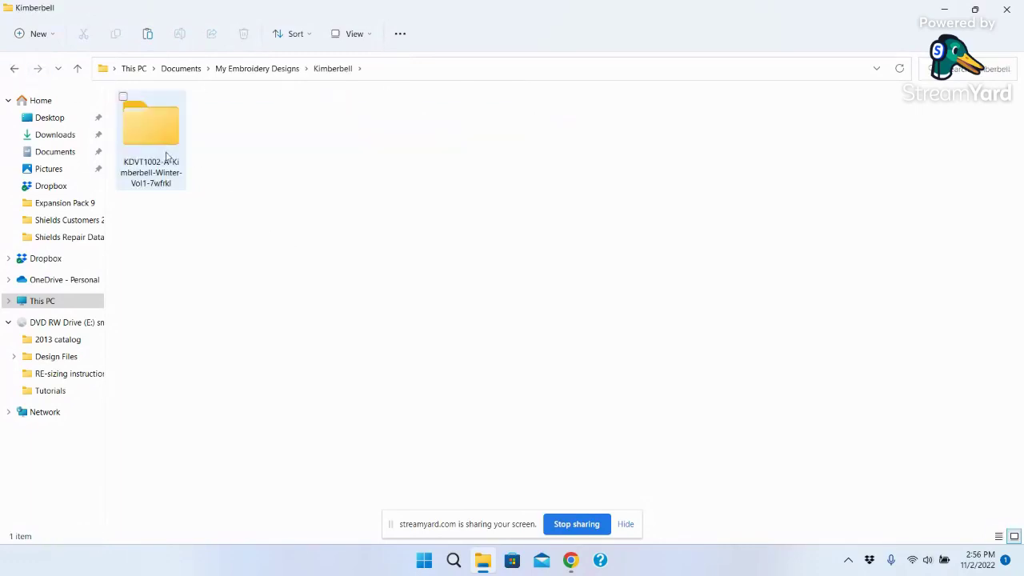
{"action": "double_click", "coordinate": [156, 126]}
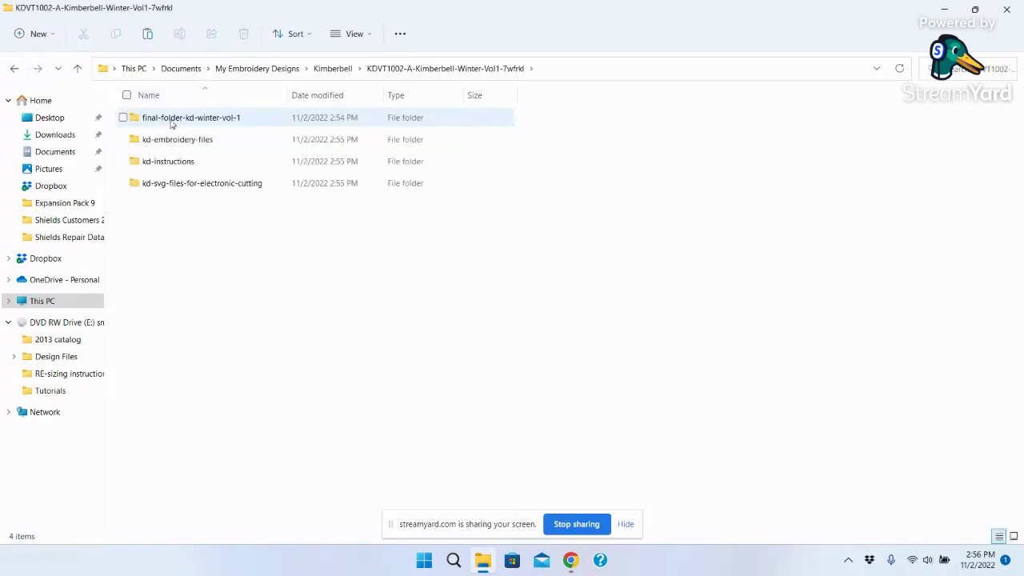
{"action": "left_click", "coordinate": [174, 120]}
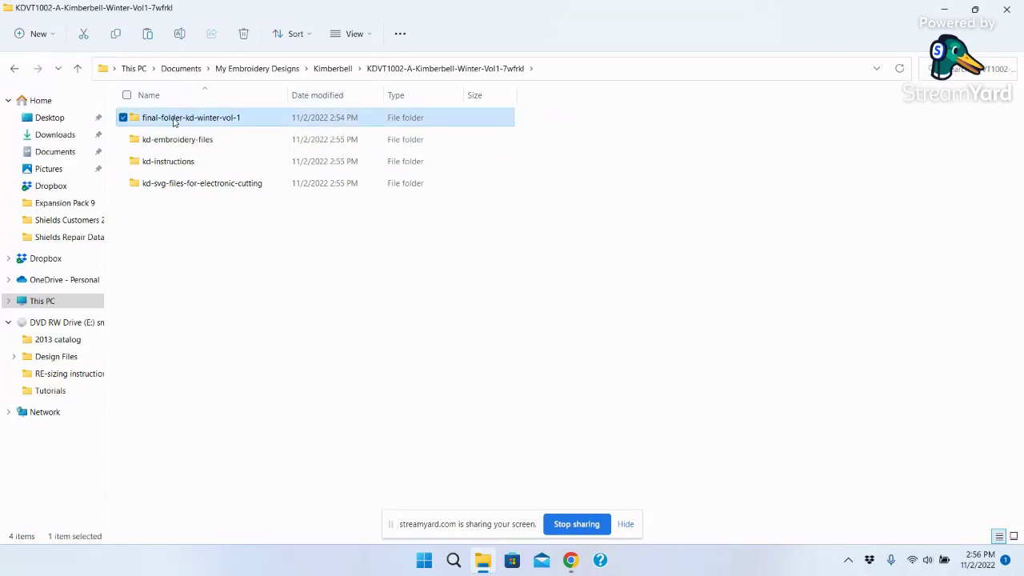
{"action": "key", "text": "Delete"}
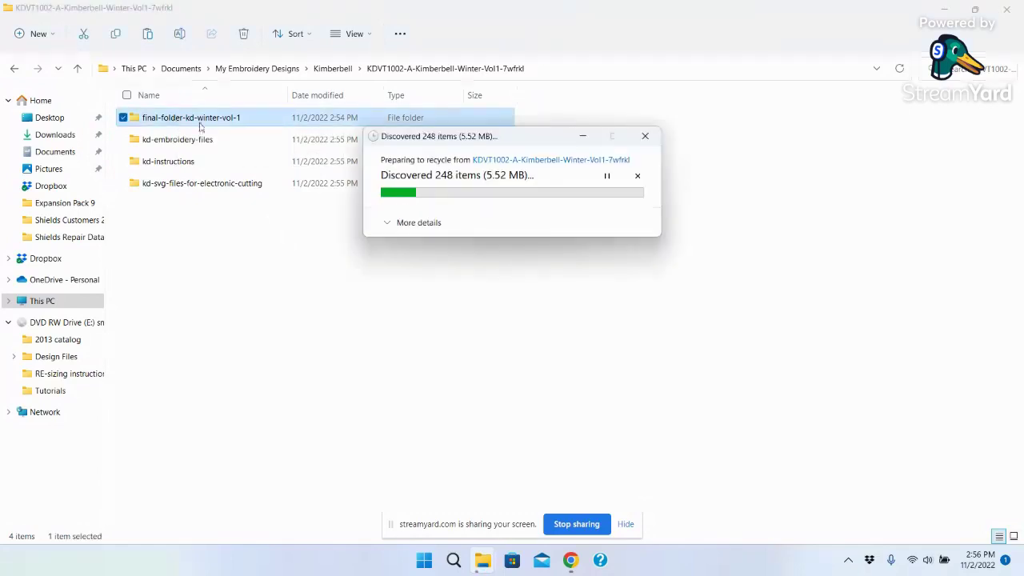
{"action": "left_click", "coordinate": [646, 137]}
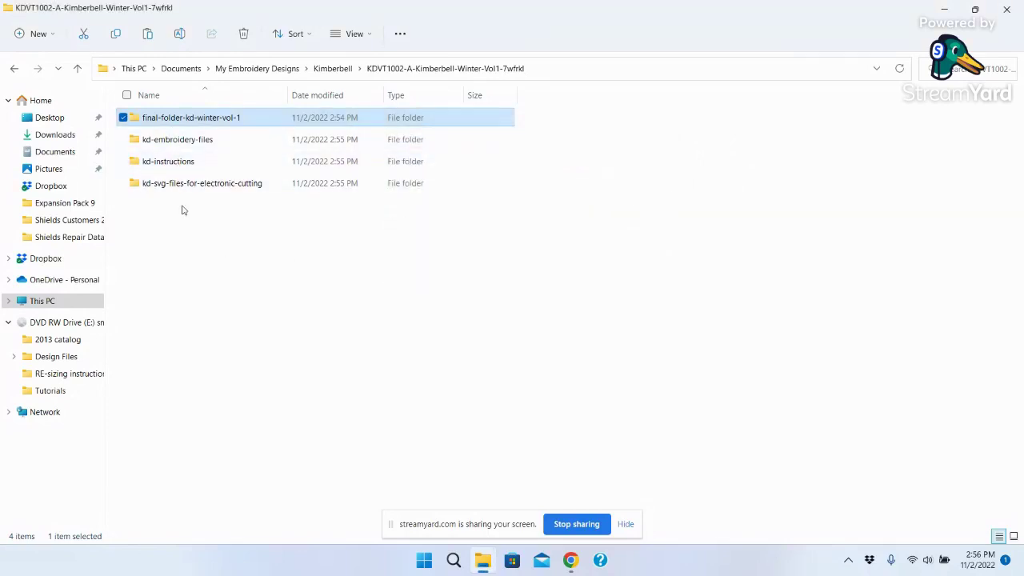
Step: In the copied kd-embroidery-files folder, delete every format folder except PES
{"action": "double_click", "coordinate": [177, 140]}
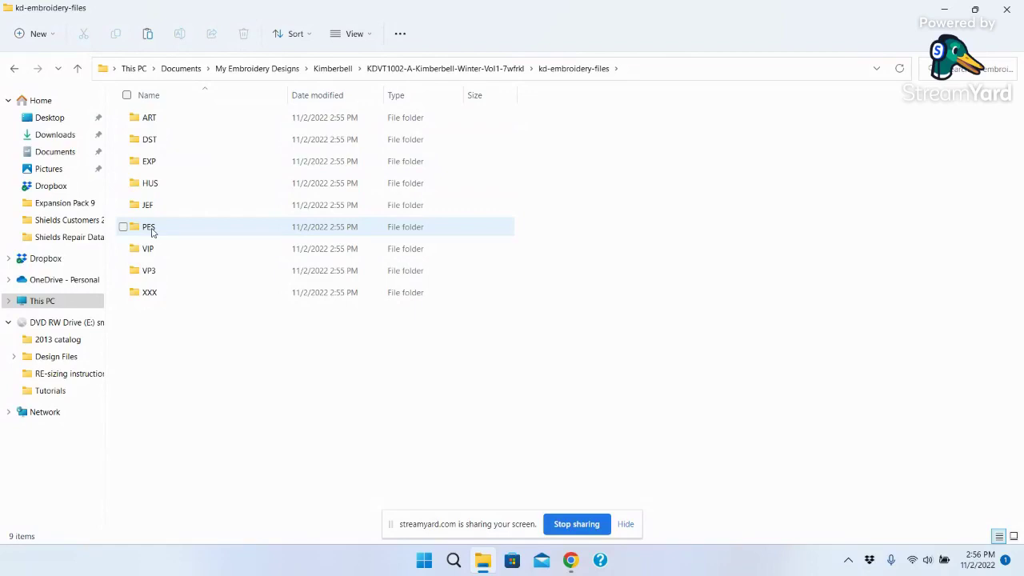
{"action": "key", "text": "ctrl+a"}
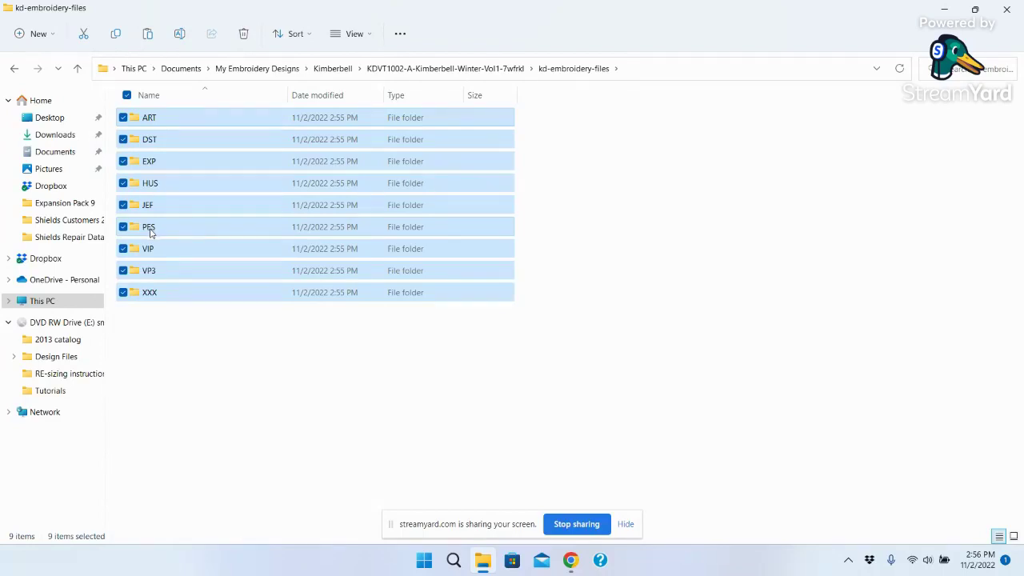
{"action": "left_click", "coordinate": [148, 228], "text": "ctrl"}
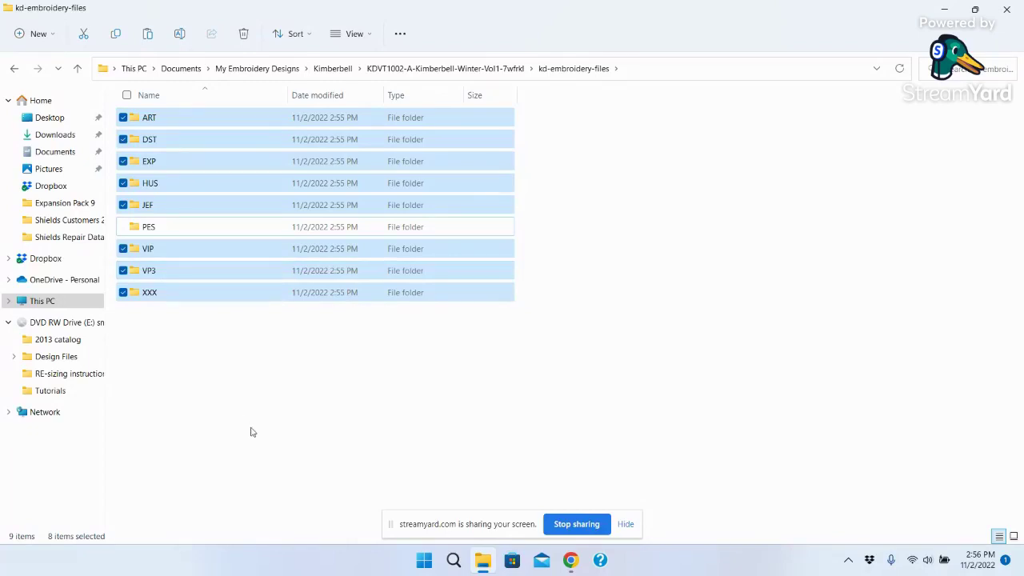
{"action": "key", "text": "Delete"}
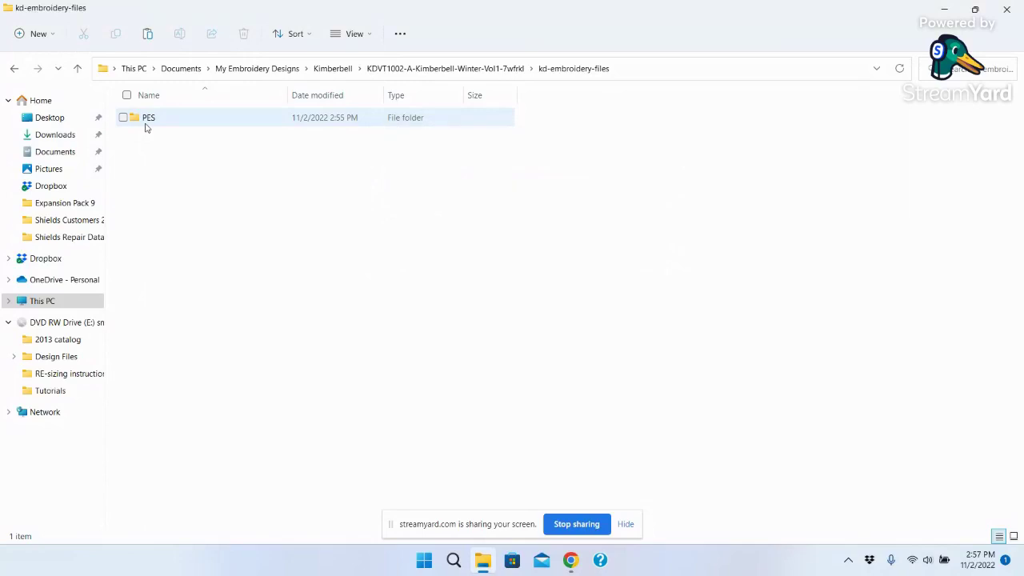
Step: Check the contents of the kd-instructions and kd-svg-files-for-electronic-cutting folders, returning to the Kimberbell winter folder
{"action": "left_click", "coordinate": [13, 69]}
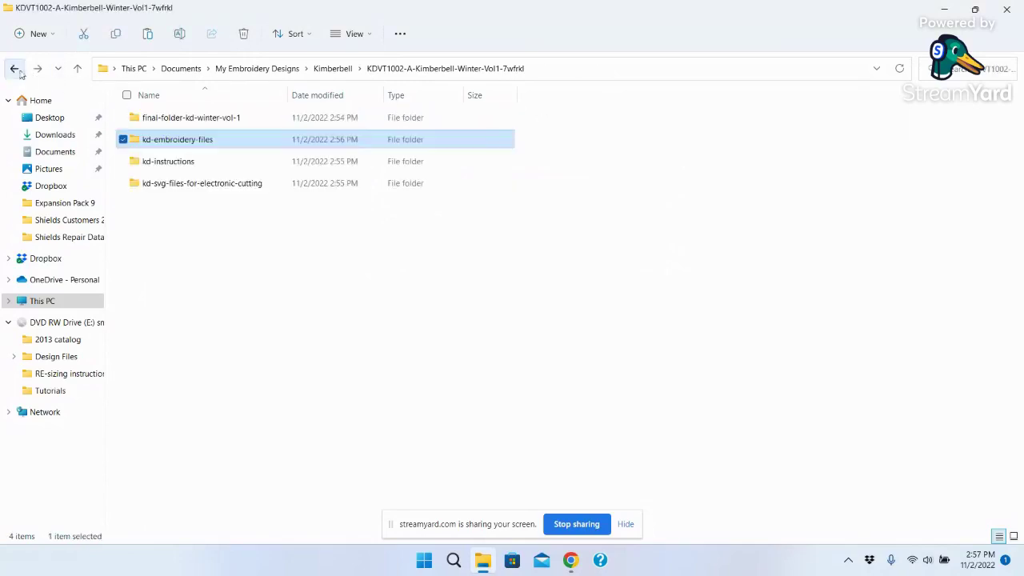
{"action": "left_click", "coordinate": [178, 164]}
{"action": "double_click", "coordinate": [177, 163]}
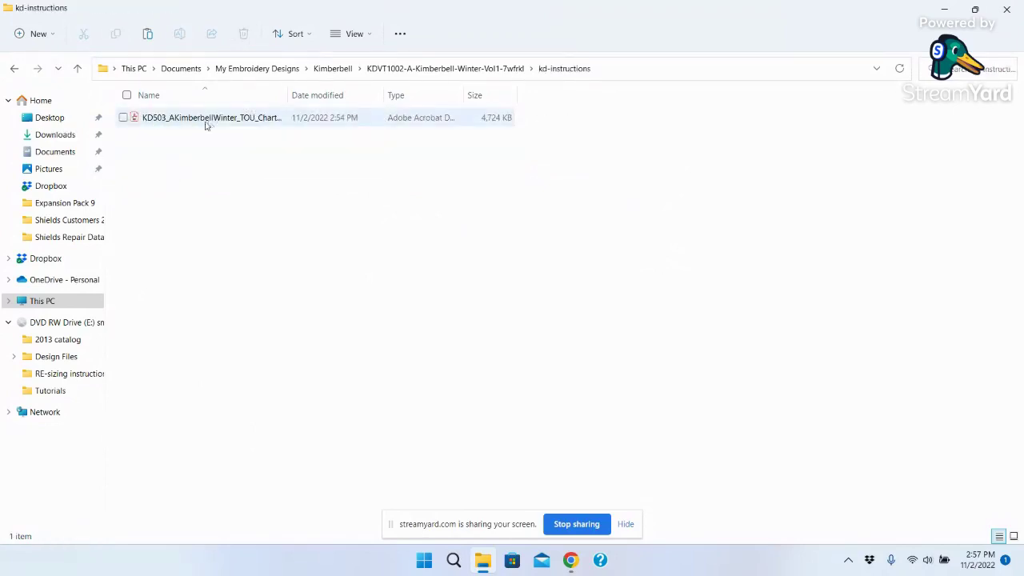
{"action": "left_click", "coordinate": [14, 68]}
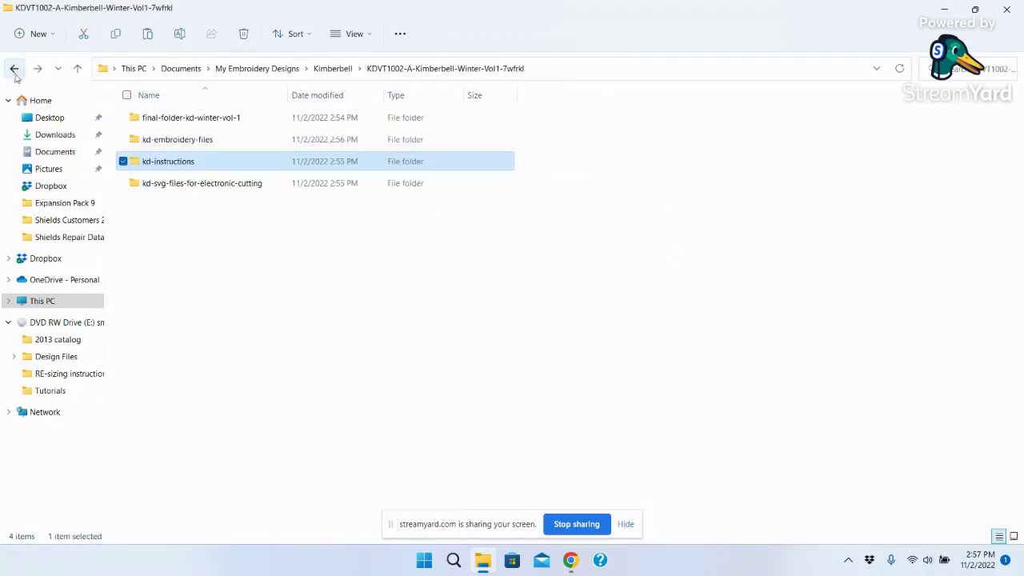
{"action": "double_click", "coordinate": [227, 185]}
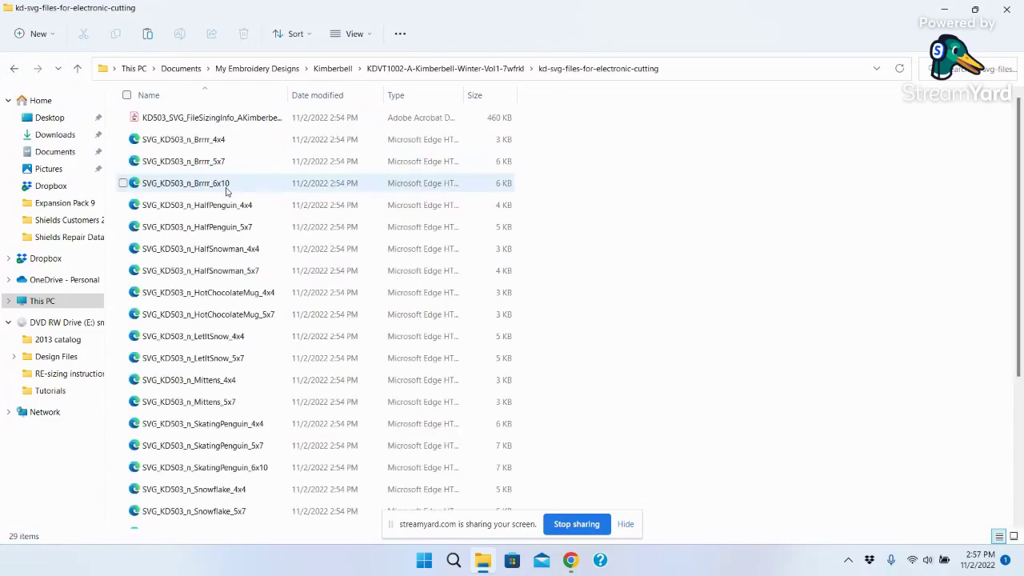
{"action": "left_click", "coordinate": [13, 68]}
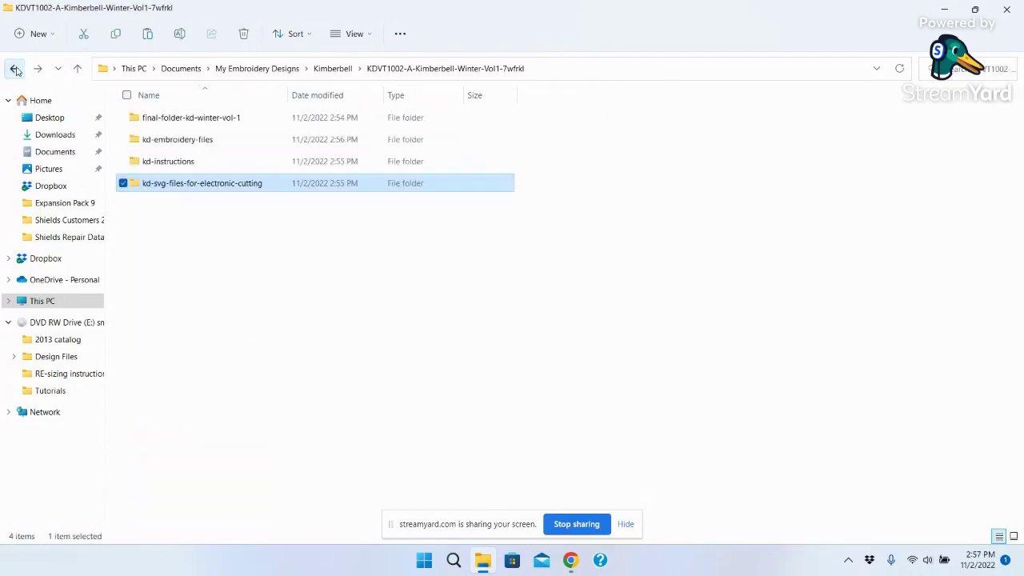
Step: Try once more to delete final-folder-kd-winter-vol-1, then cancel the deletion
{"action": "left_click", "coordinate": [182, 120]}
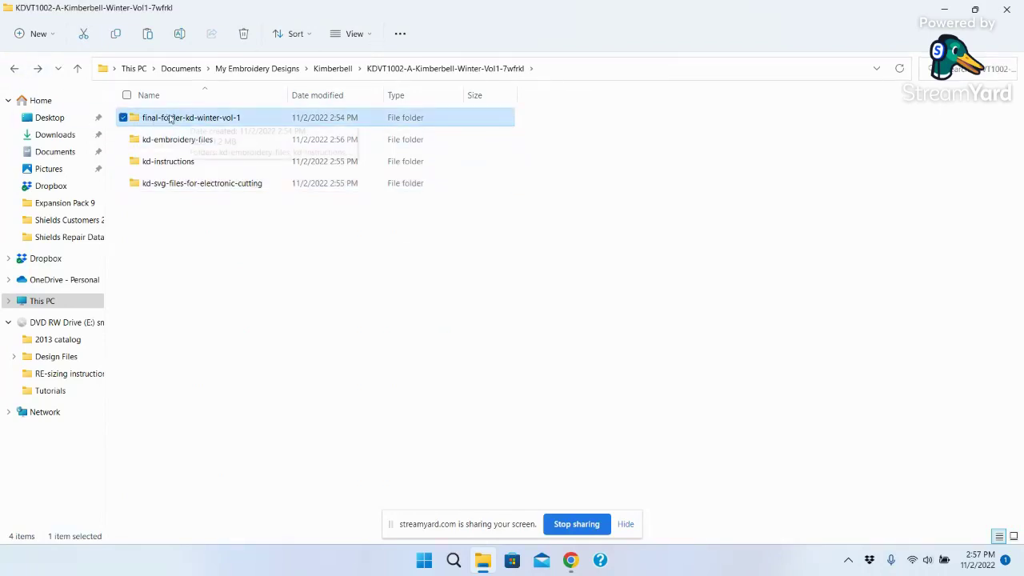
{"action": "left_click", "coordinate": [188, 119]}
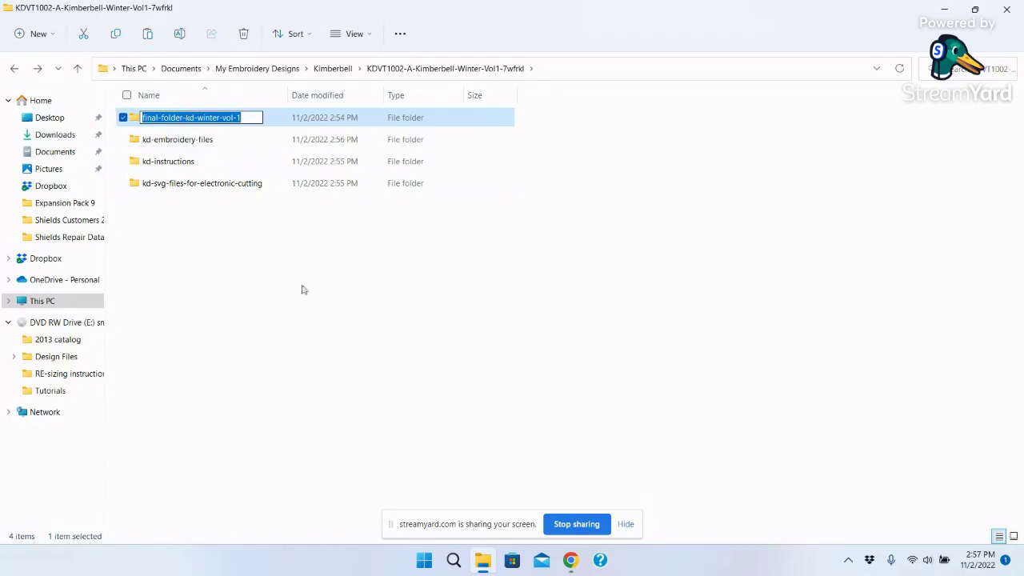
{"action": "left_click", "coordinate": [304, 293]}
{"action": "left_click", "coordinate": [179, 120]}
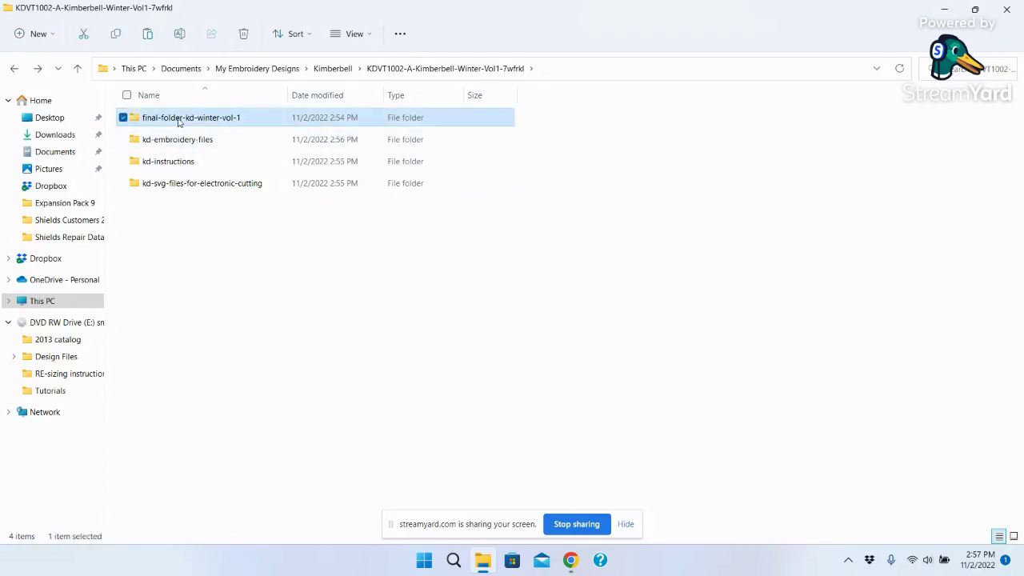
{"action": "key", "text": "Delete"}
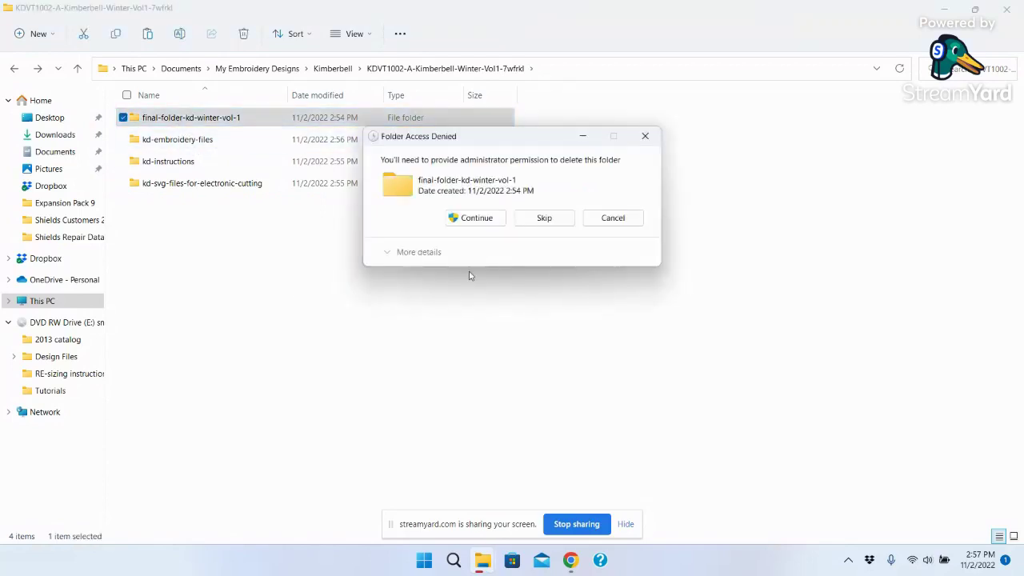
{"action": "left_click", "coordinate": [612, 217]}
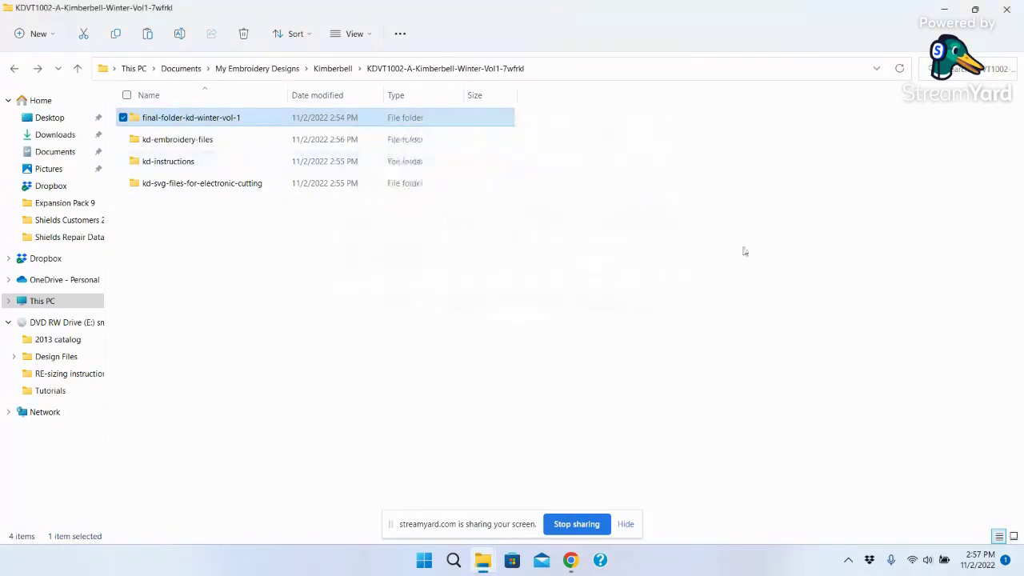
Step: Open final-folder-kd-winter-vol-1 and try to delete its kd-embroidery-files subfolder
{"action": "double_click", "coordinate": [200, 120]}
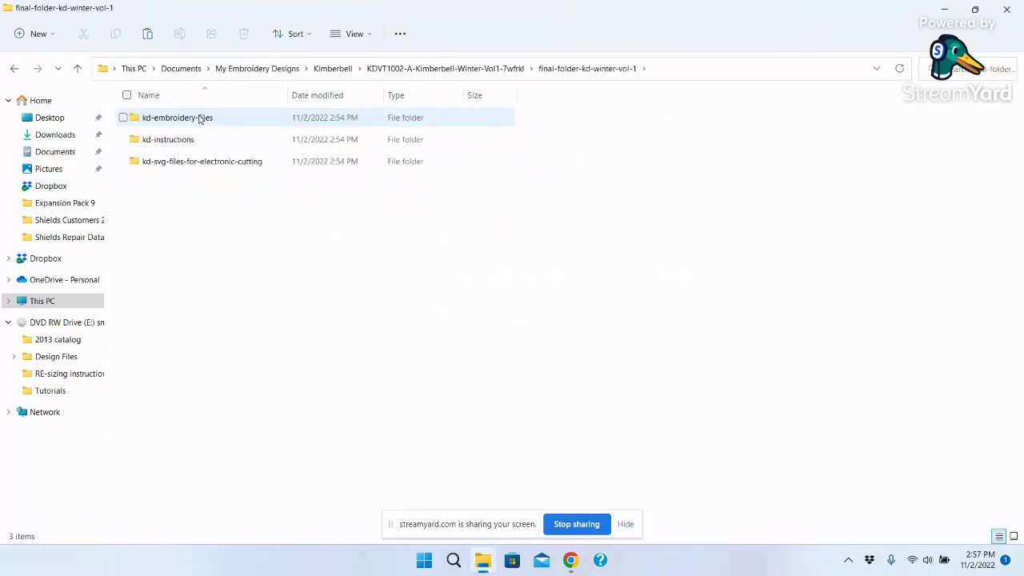
{"action": "left_click", "coordinate": [186, 120]}
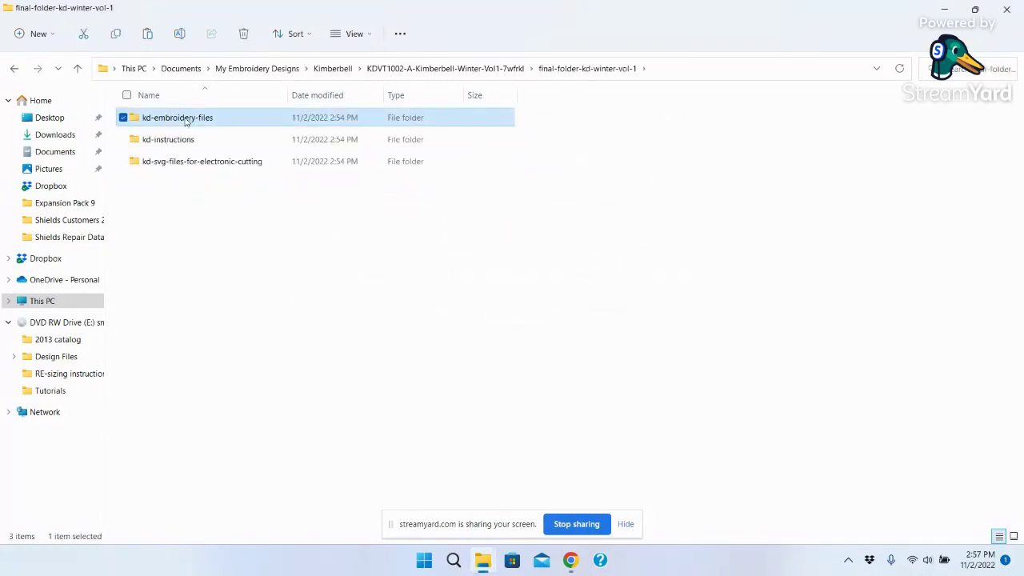
{"action": "key", "text": "Delete"}
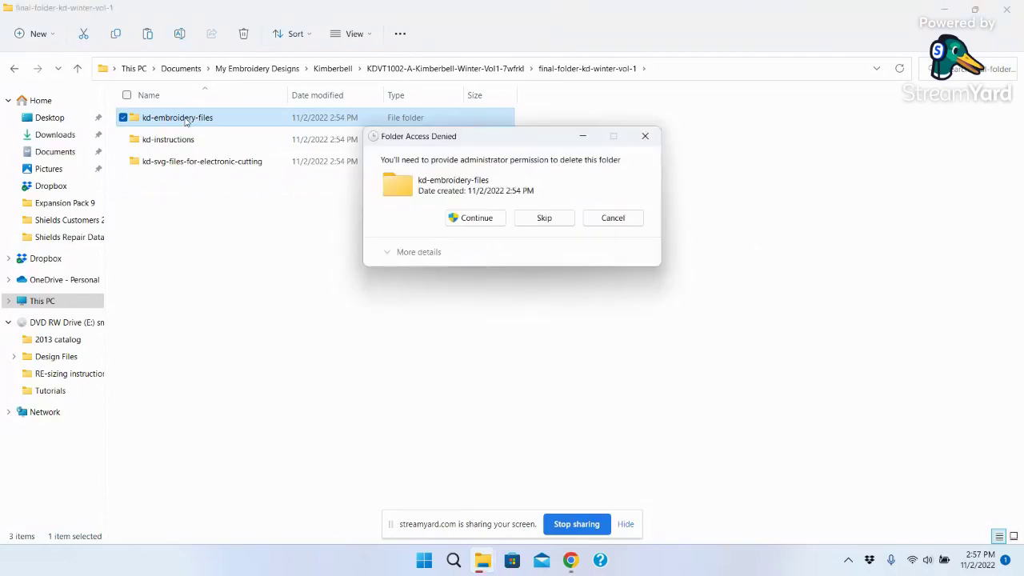
{"action": "left_click", "coordinate": [617, 218]}
{"action": "left_click", "coordinate": [175, 120]}
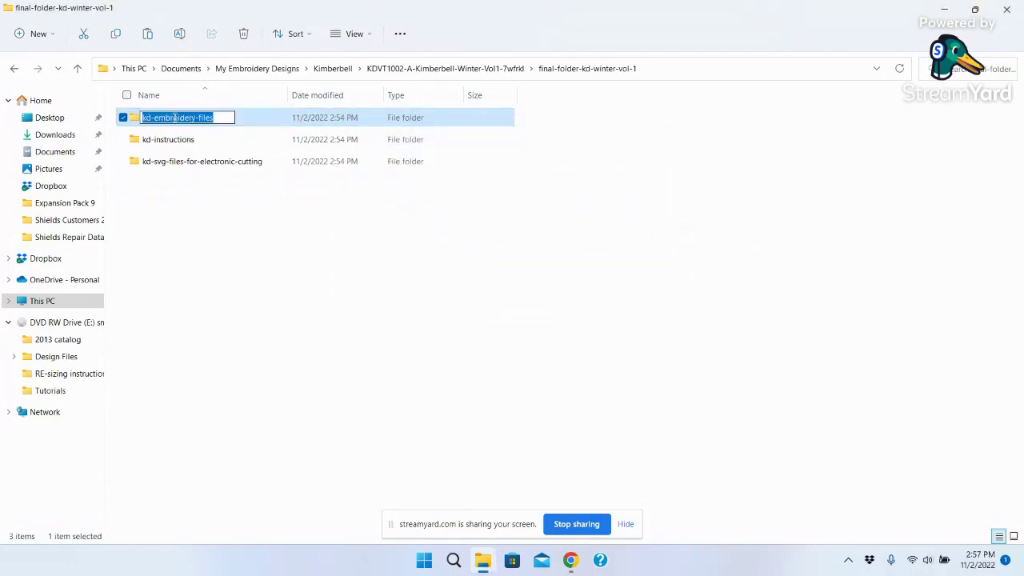
{"action": "left_click", "coordinate": [206, 301]}
Step: Open the kd-embroidery-files subfolder and delete its ART, DST, EXP, HUS, JEF, PES and VIP folders
{"action": "double_click", "coordinate": [162, 119]}
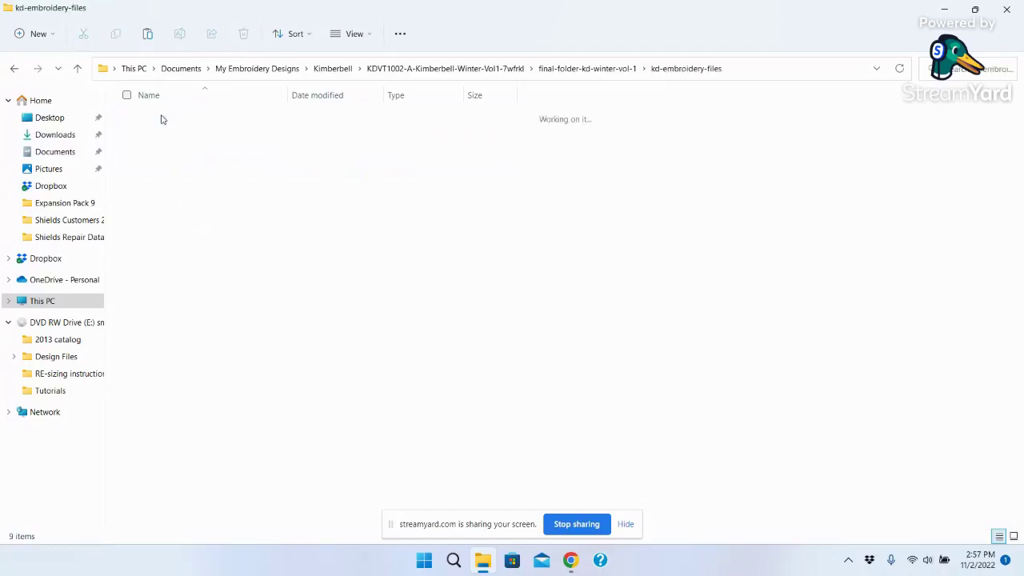
{"action": "left_click", "coordinate": [148, 120]}
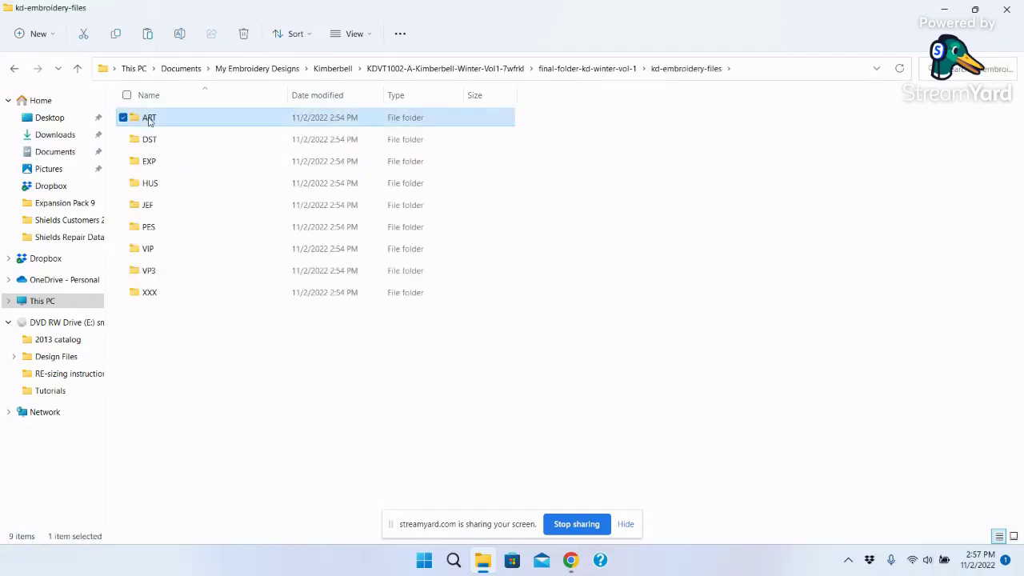
{"action": "key", "text": "Delete"}
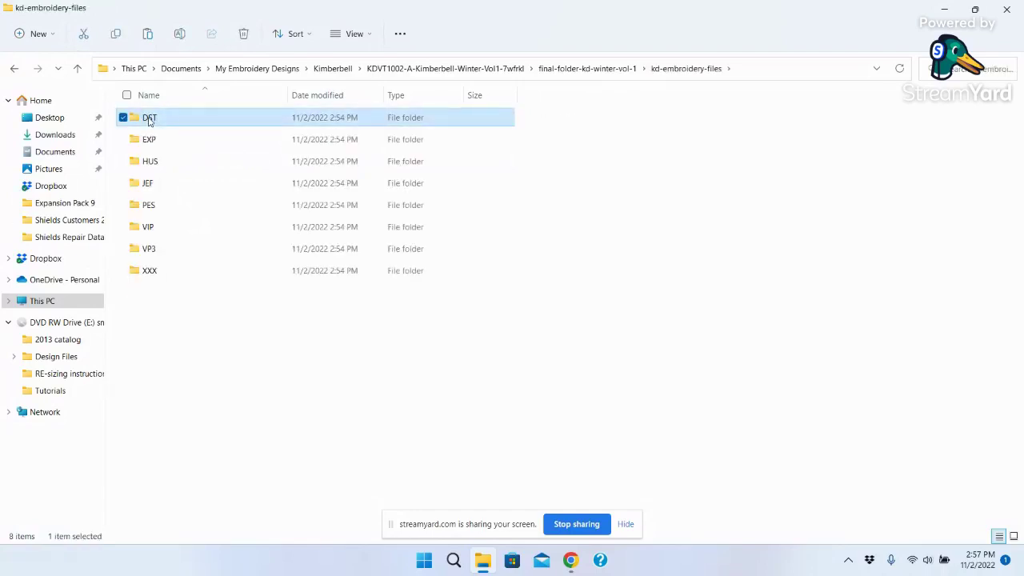
{"action": "key", "text": "Delete"}
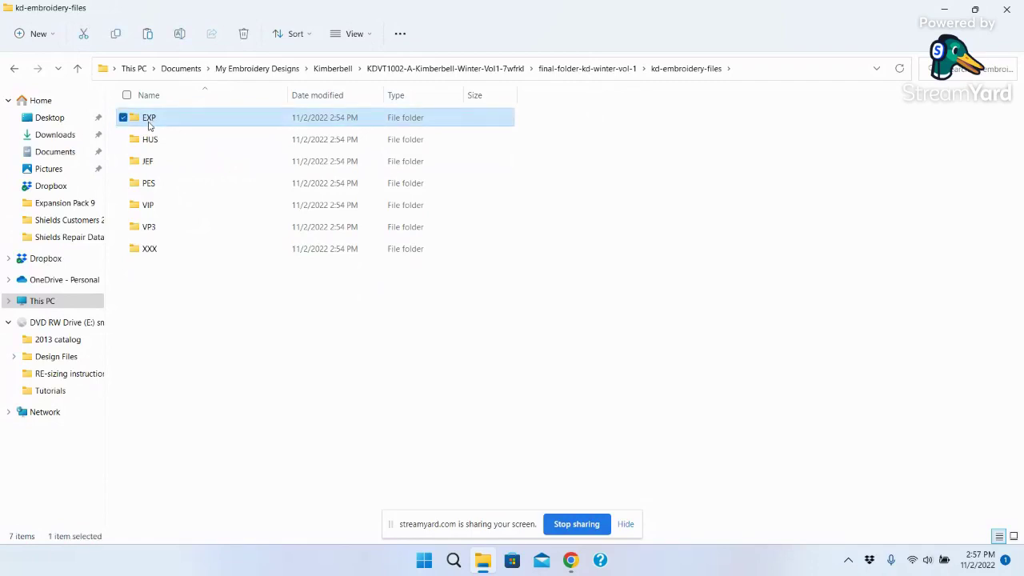
{"action": "key", "text": "Delete"}
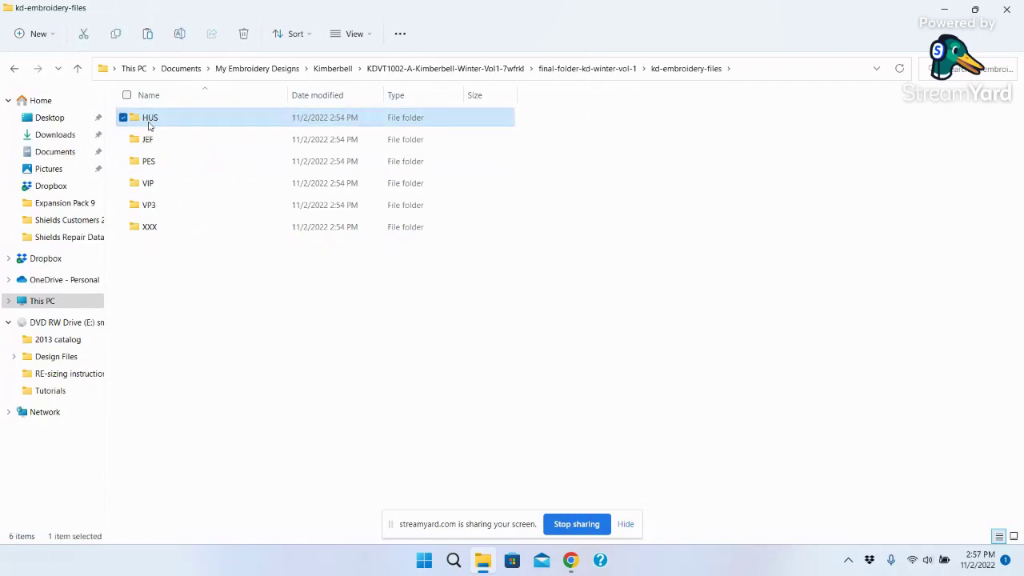
{"action": "key", "text": "Delete"}
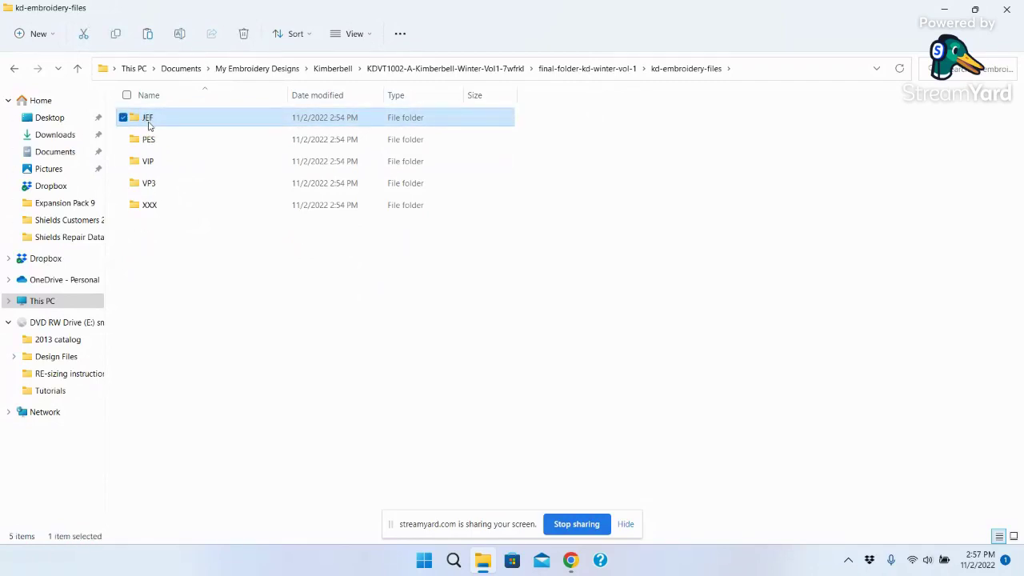
{"action": "key", "text": "Delete"}
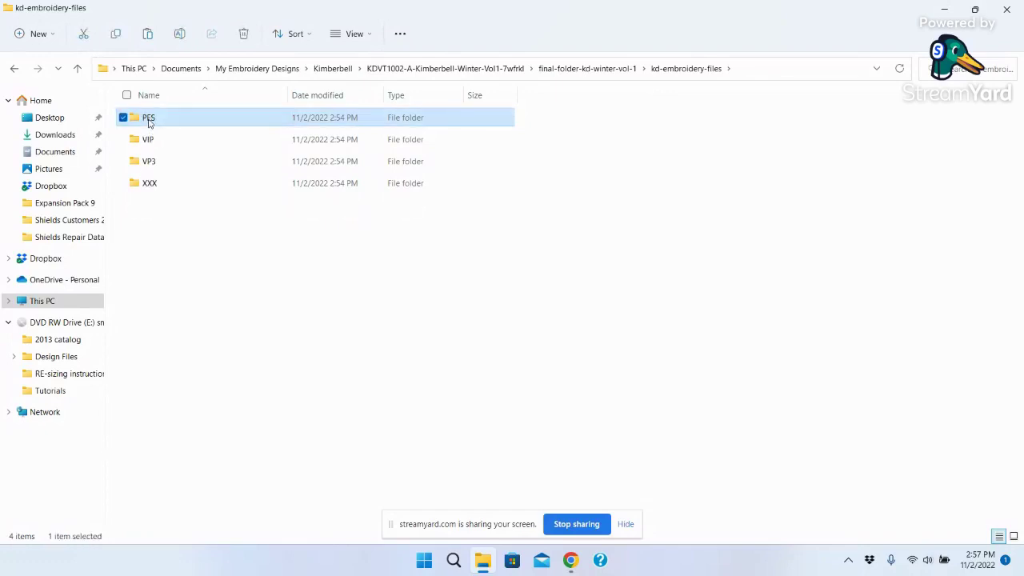
{"action": "key", "text": "Delete"}
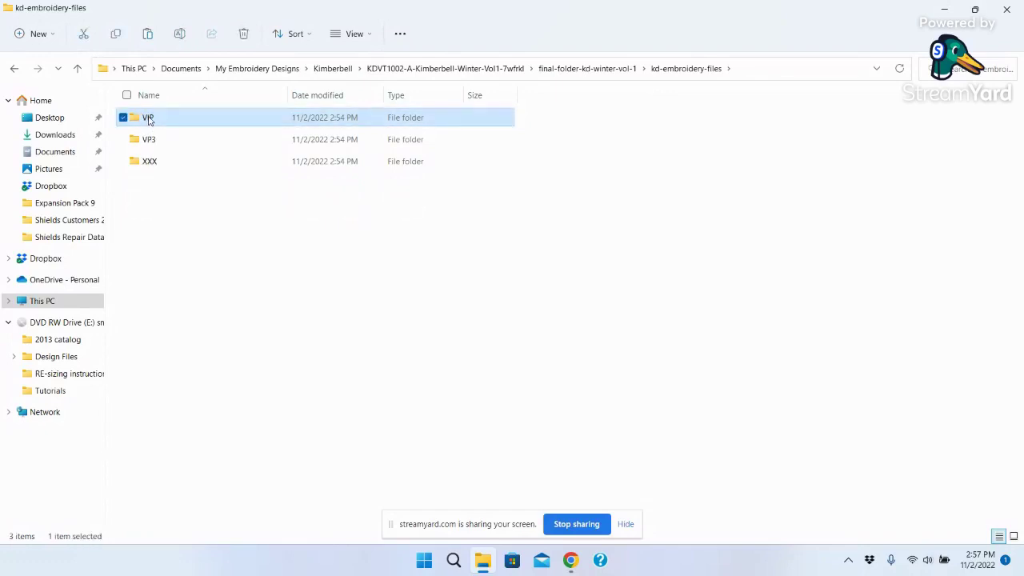
{"action": "key", "text": "Delete"}
Step: Try to delete the VP3 folder, then cancel the deletion
{"action": "left_click", "coordinate": [148, 119]}
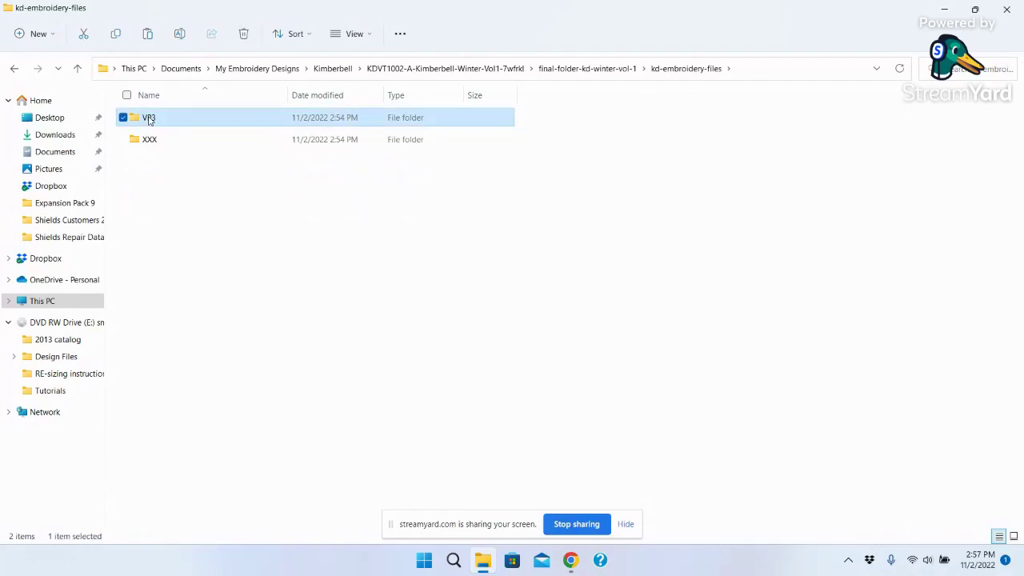
{"action": "key", "text": "Delete"}
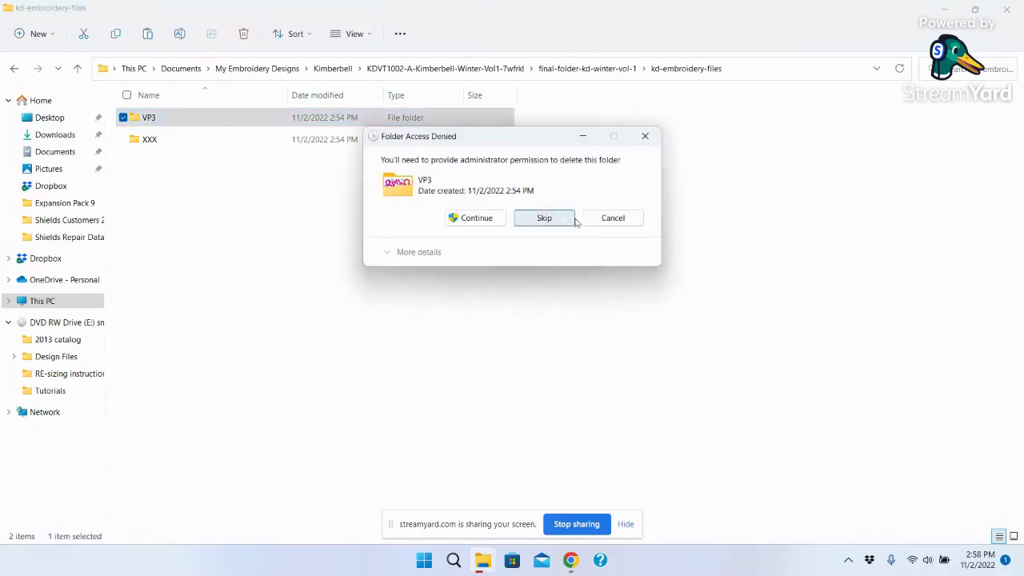
{"action": "left_click", "coordinate": [609, 219]}
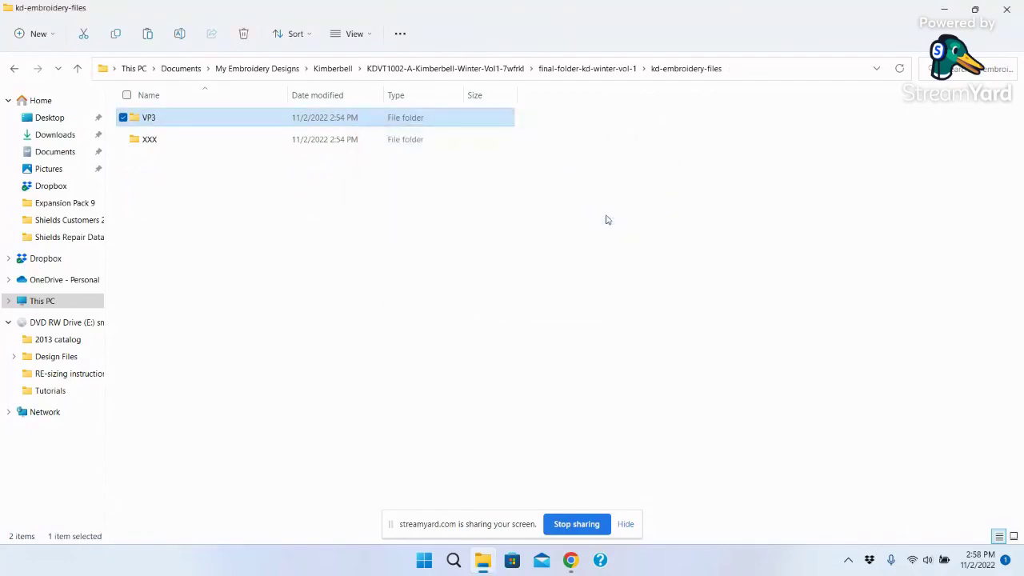
Step: Open the VP3 folder and delete all of its design files one after another
{"action": "double_click", "coordinate": [150, 121]}
{"action": "left_click", "coordinate": [160, 122]}
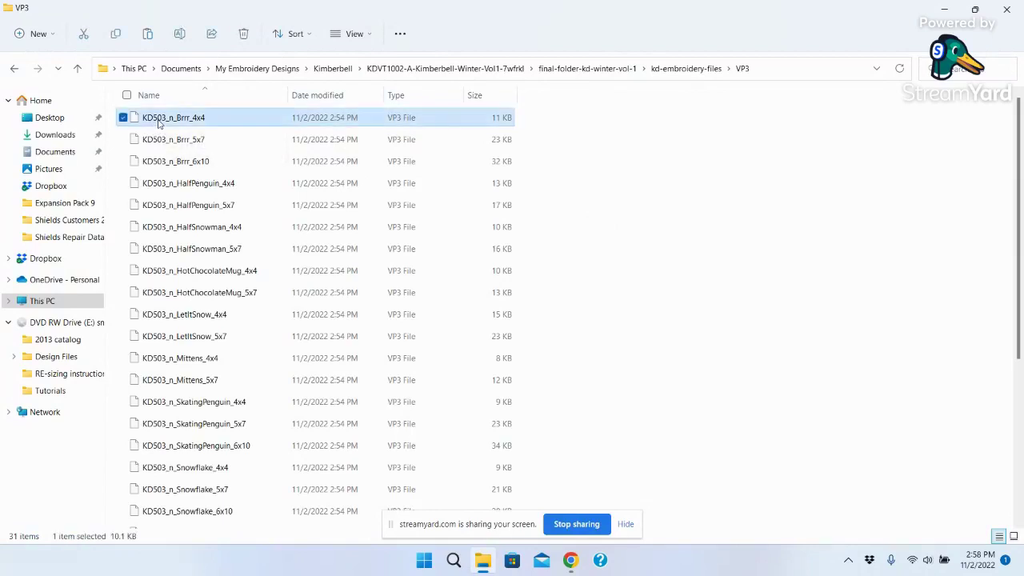
{"action": "key", "text": "Delete"}
{"action": "key", "text": "Delete"}
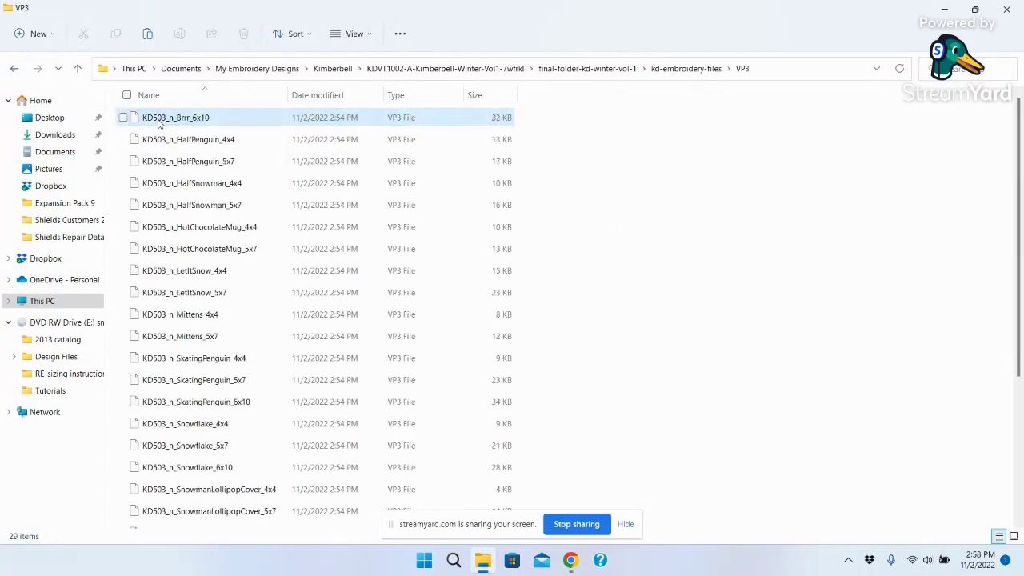
{"action": "key", "text": "Delete"}
{"action": "key", "text": "Delete"}
{"action": "key", "text": "Delete"}
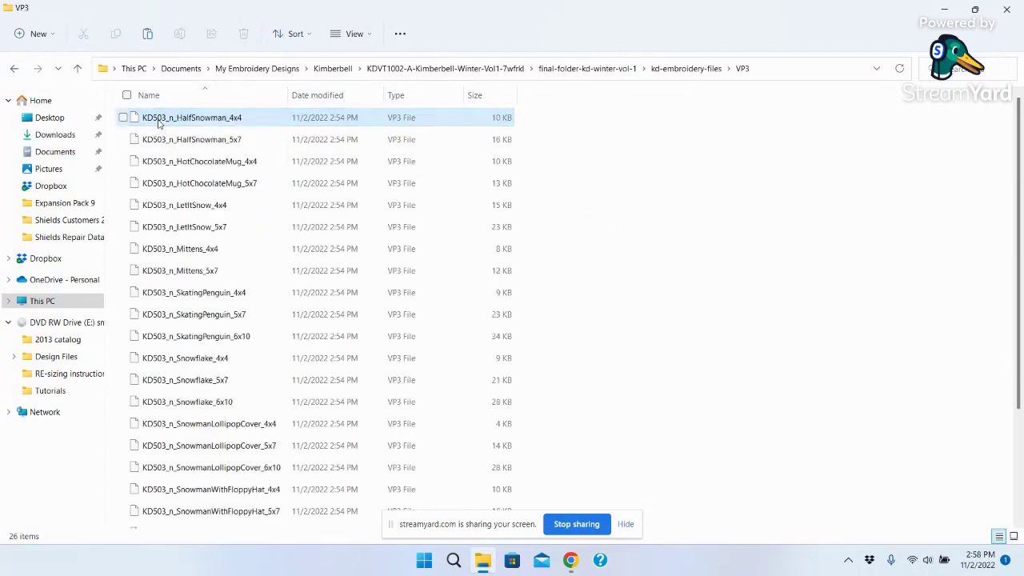
{"action": "key", "text": "Delete"}
{"action": "key", "text": "Delete"}
{"action": "key", "text": "Delete"}
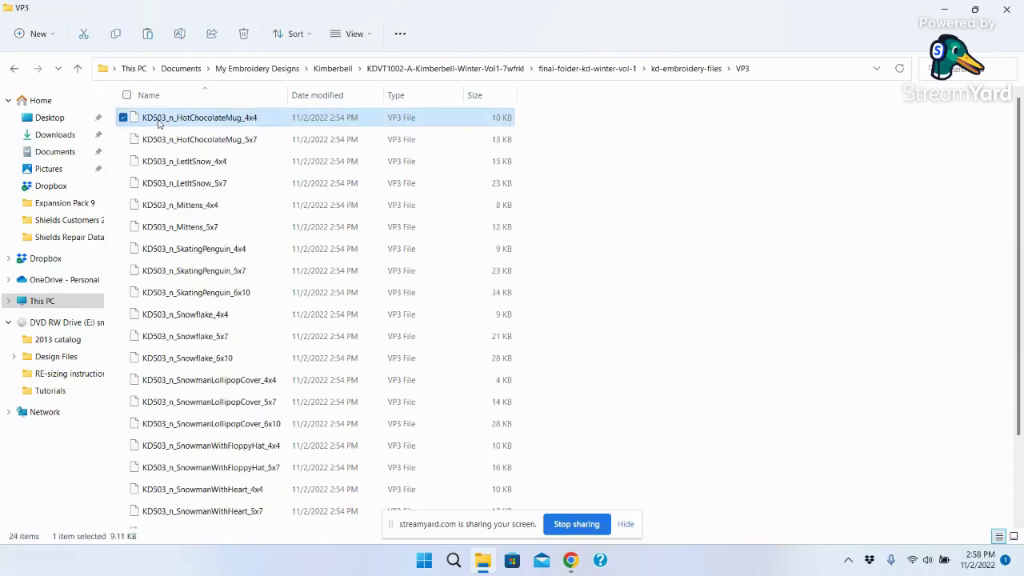
{"action": "key", "text": "Delete"}
{"action": "key", "text": "Delete"}
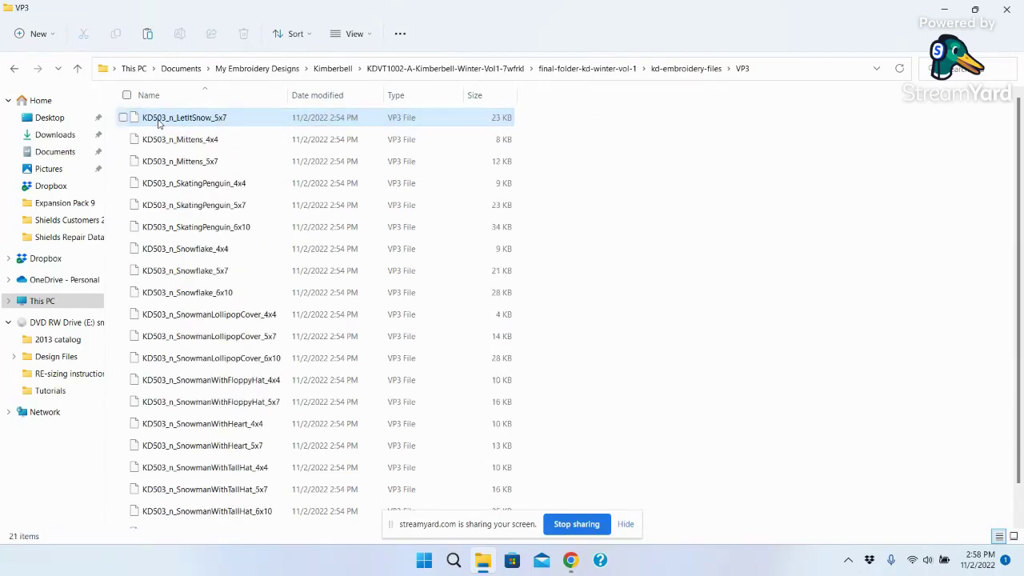
{"action": "key", "text": "Delete"}
{"action": "key", "text": "Delete"}
{"action": "key", "text": "Delete"}
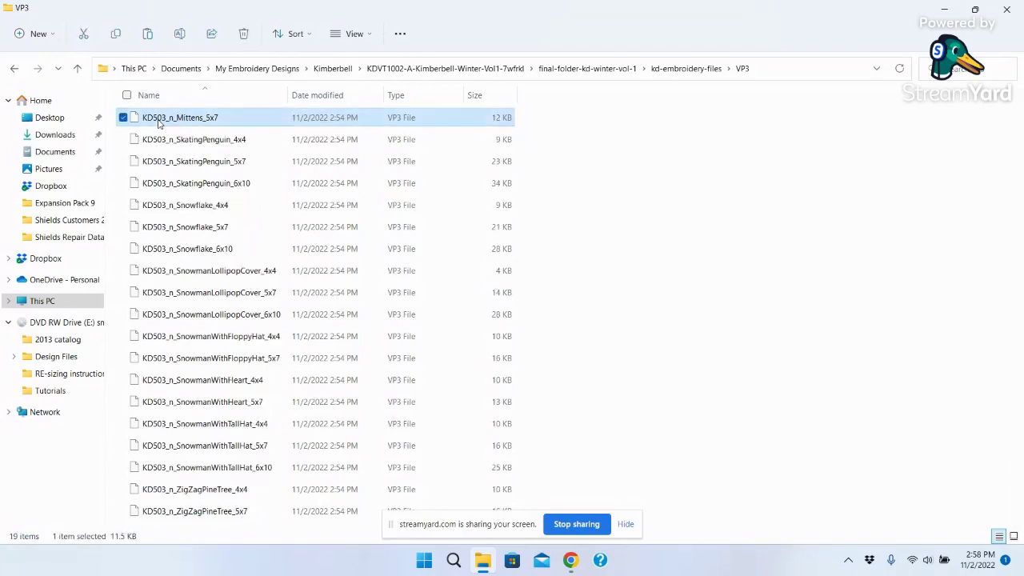
{"action": "key", "text": "Delete"}
{"action": "key", "text": "Delete"}
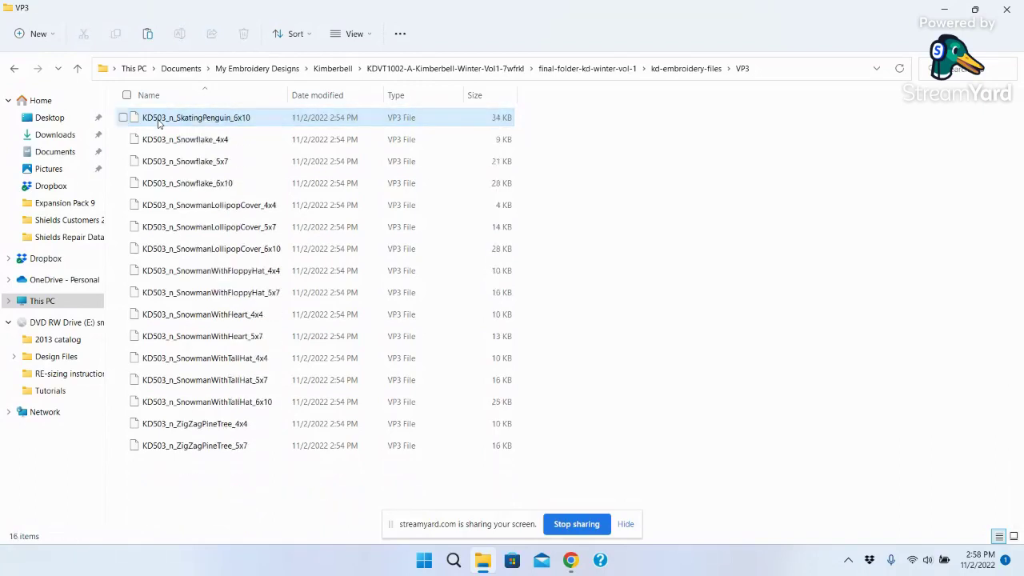
{"action": "key", "text": "Delete"}
{"action": "key", "text": "Delete"}
{"action": "key", "text": "Delete"}
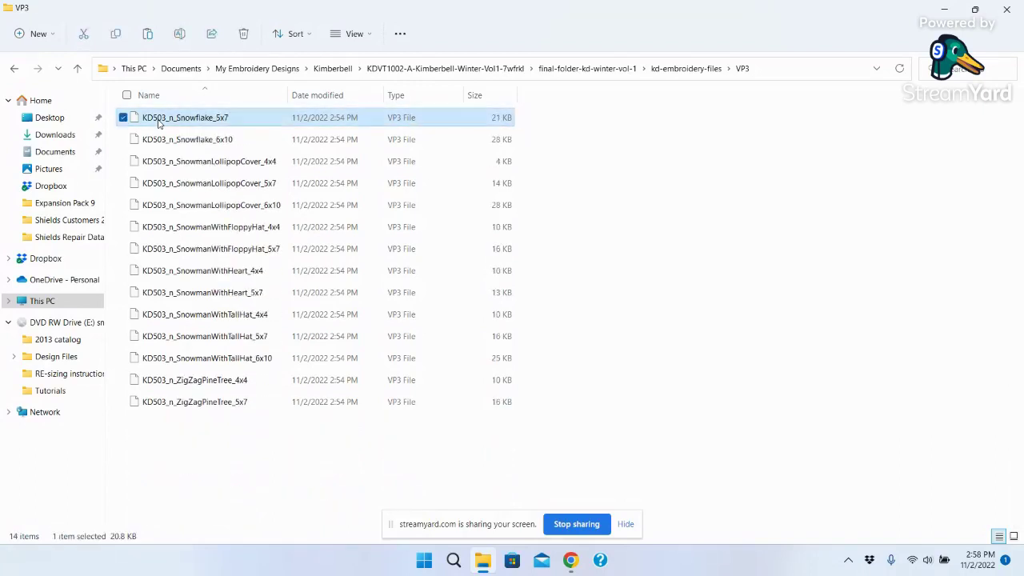
{"action": "key", "text": "Delete"}
{"action": "key", "text": "Delete"}
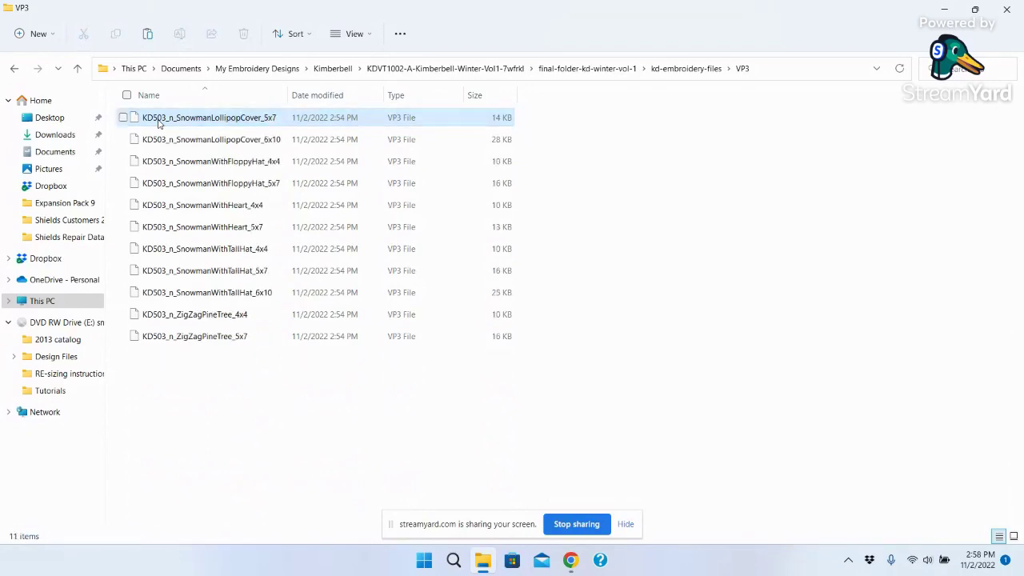
{"action": "key", "text": "Delete"}
{"action": "key", "text": "Delete"}
{"action": "key", "text": "Delete"}
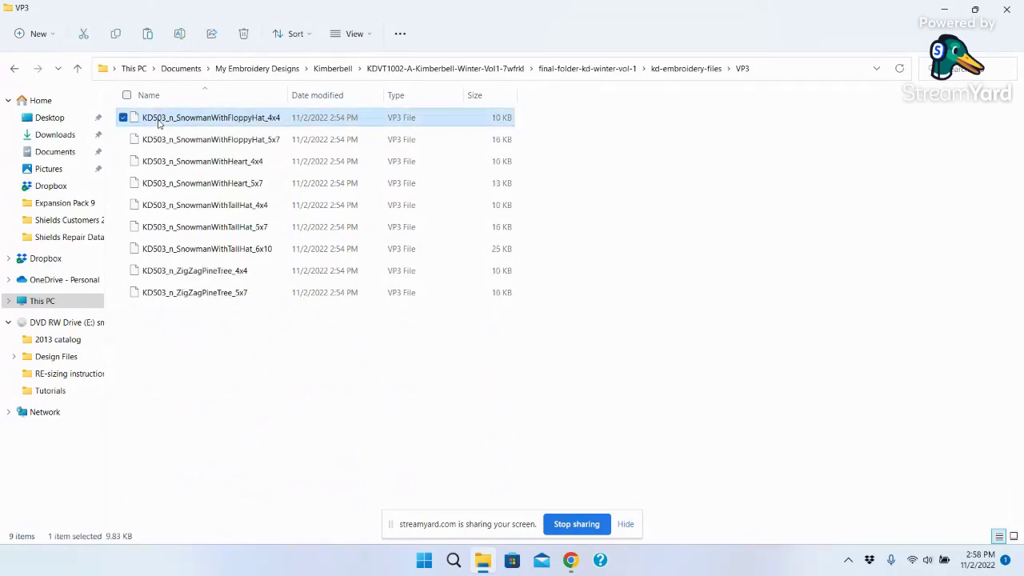
{"action": "key", "text": "Delete"}
{"action": "key", "text": "Delete"}
{"action": "key", "text": "Delete"}
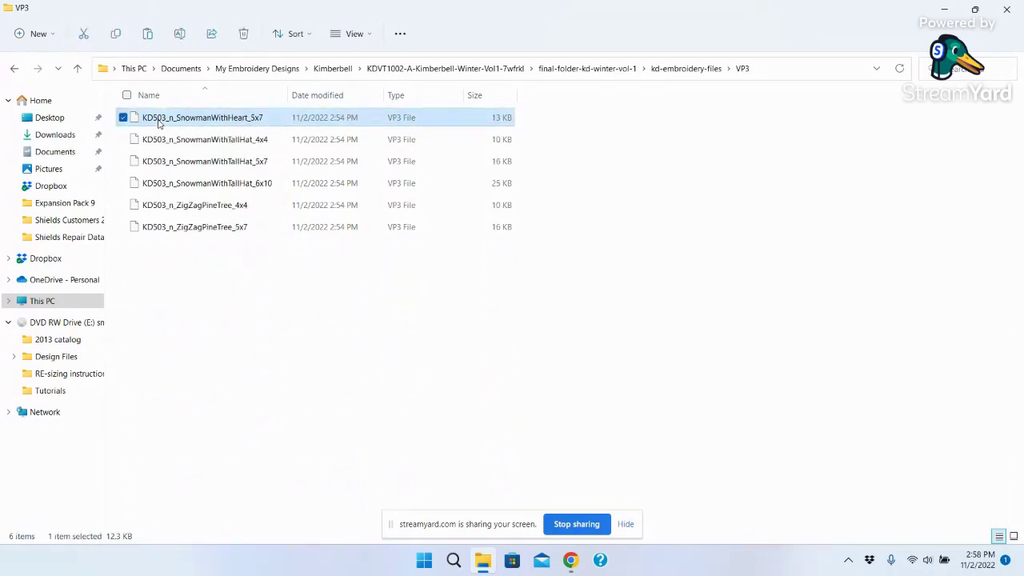
{"action": "key", "text": "Delete"}
{"action": "key", "text": "Delete"}
{"action": "key", "text": "Delete"}
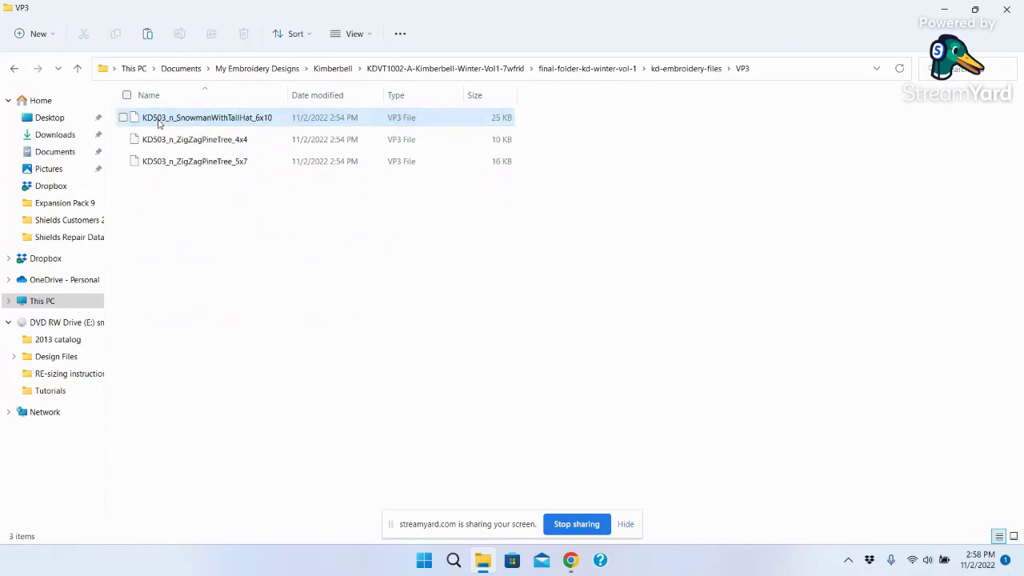
{"action": "key", "text": "Delete"}
{"action": "key", "text": "Delete"}
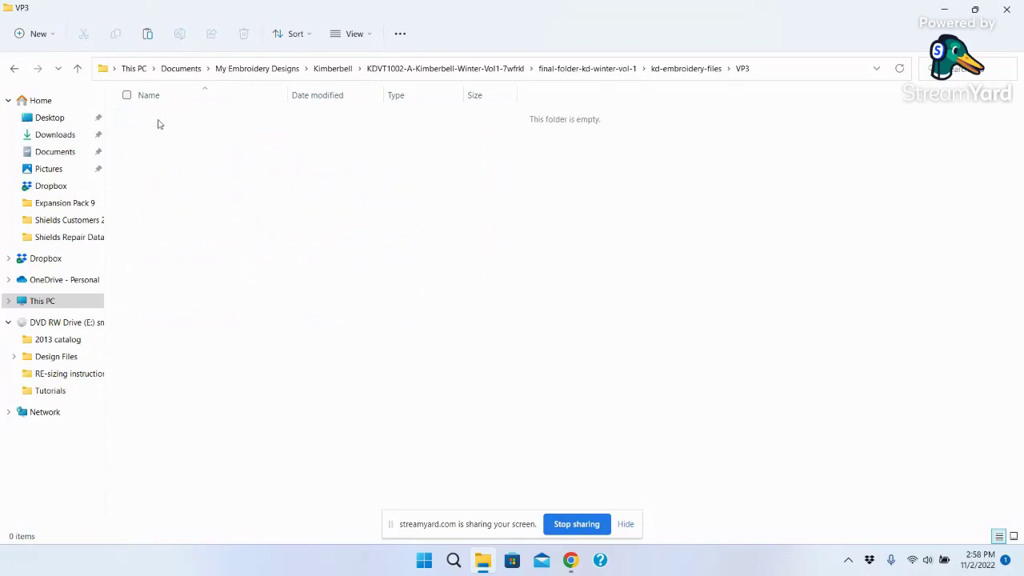
Step: Return to final-folder-kd-winter-vol-1 and delete its kd-embroidery-files subfolder
{"action": "left_click", "coordinate": [14, 69]}
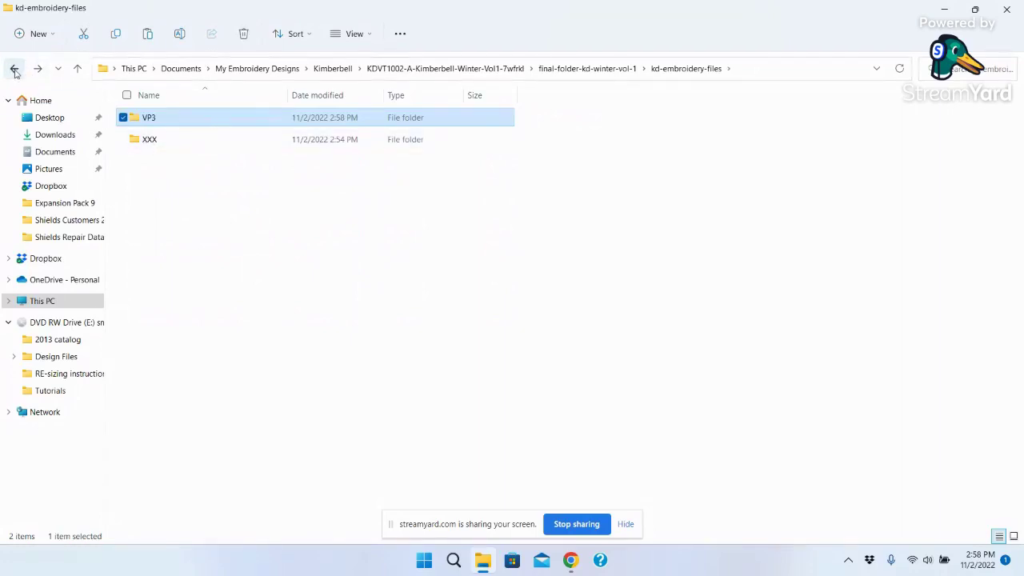
{"action": "left_click", "coordinate": [14, 70]}
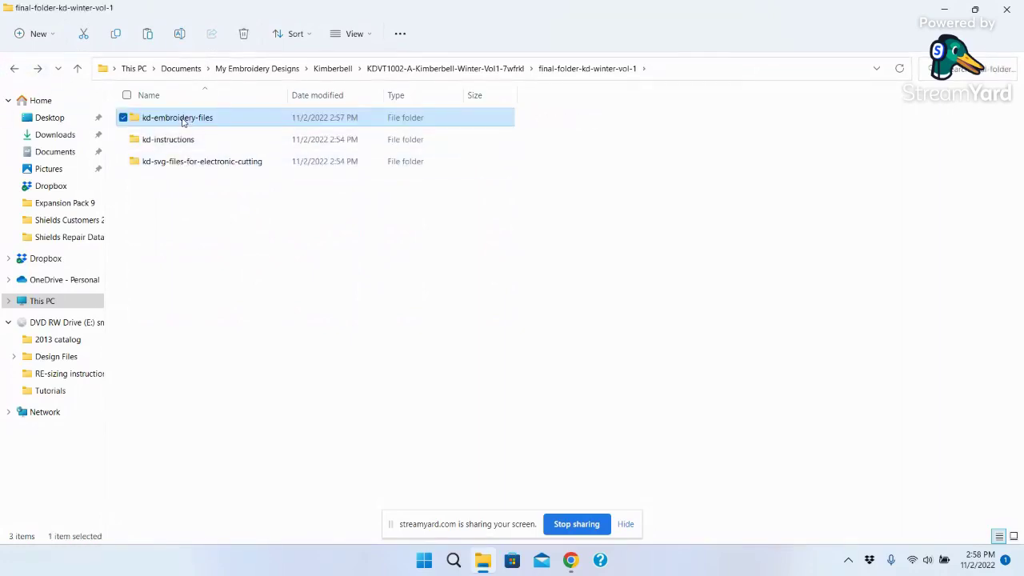
{"action": "left_click", "coordinate": [182, 120]}
{"action": "left_click", "coordinate": [245, 34]}
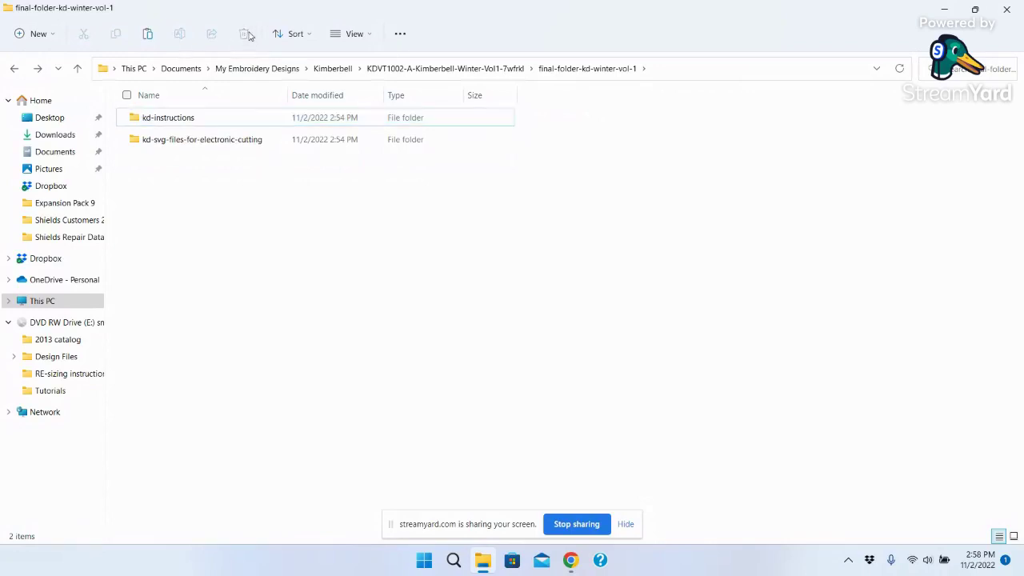
Step: Delete final-folder-kd-winter-vol-1 from the Kimberbell winter folder, then go back up to My Embroidery Designs
{"action": "left_click", "coordinate": [170, 120]}
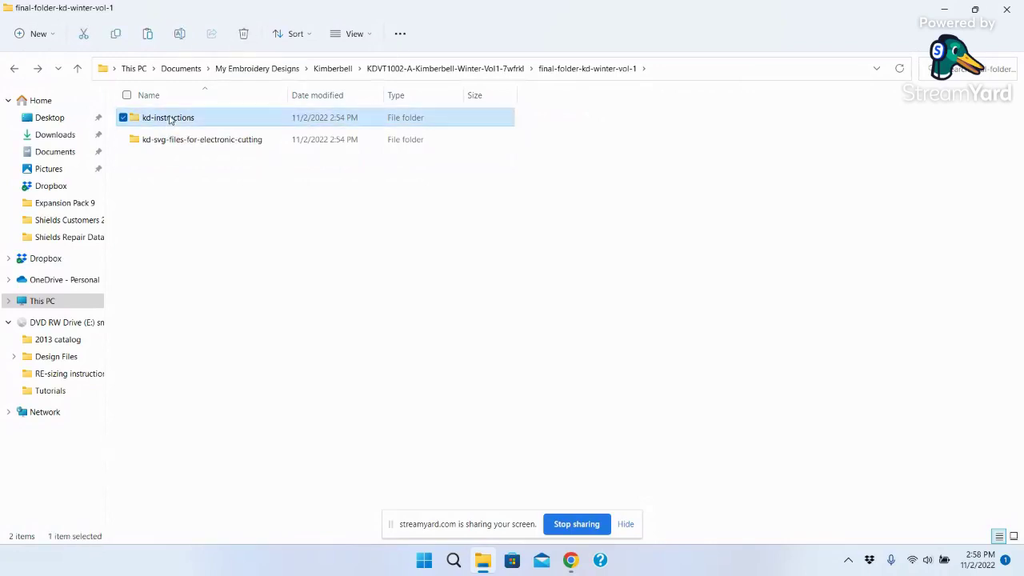
{"action": "left_click", "coordinate": [13, 68]}
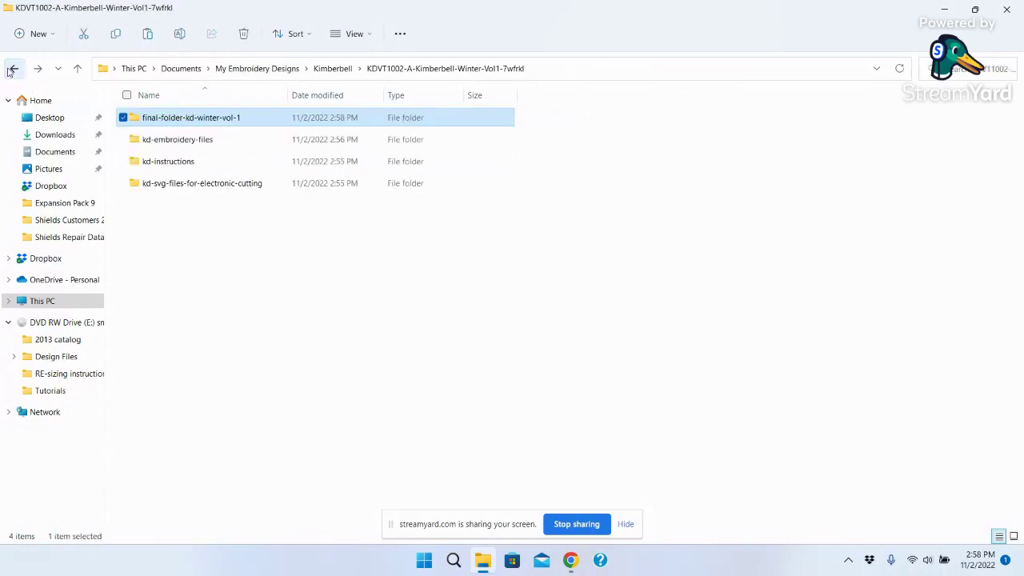
{"action": "left_click", "coordinate": [185, 120]}
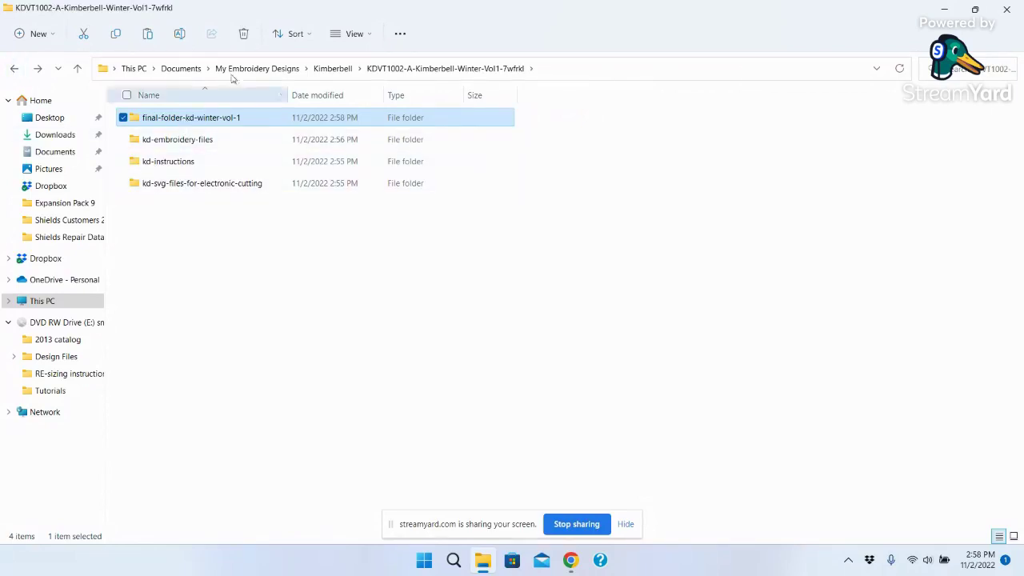
{"action": "left_click", "coordinate": [265, 338]}
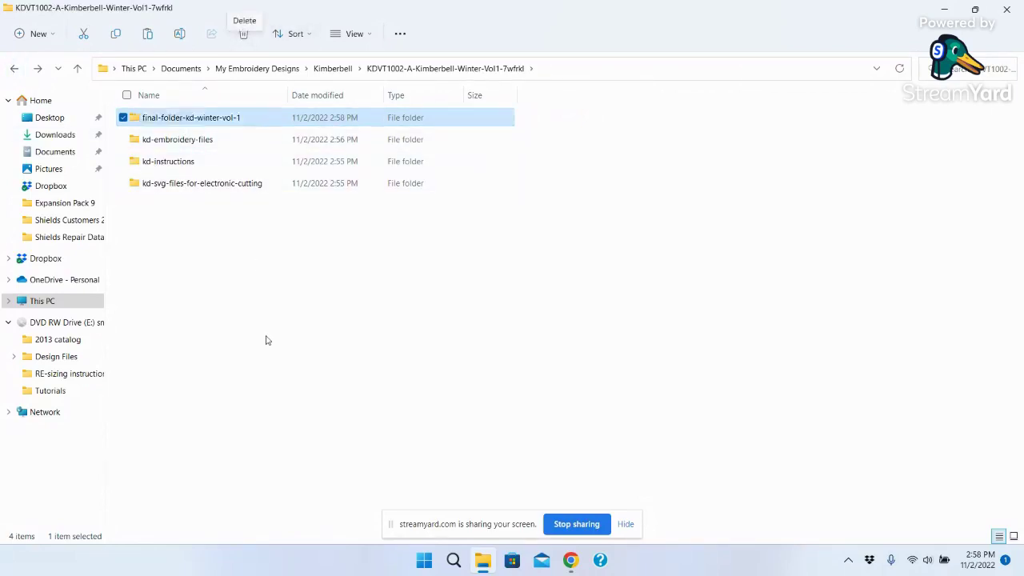
{"action": "right_click", "coordinate": [265, 338]}
{"action": "left_click", "coordinate": [178, 120]}
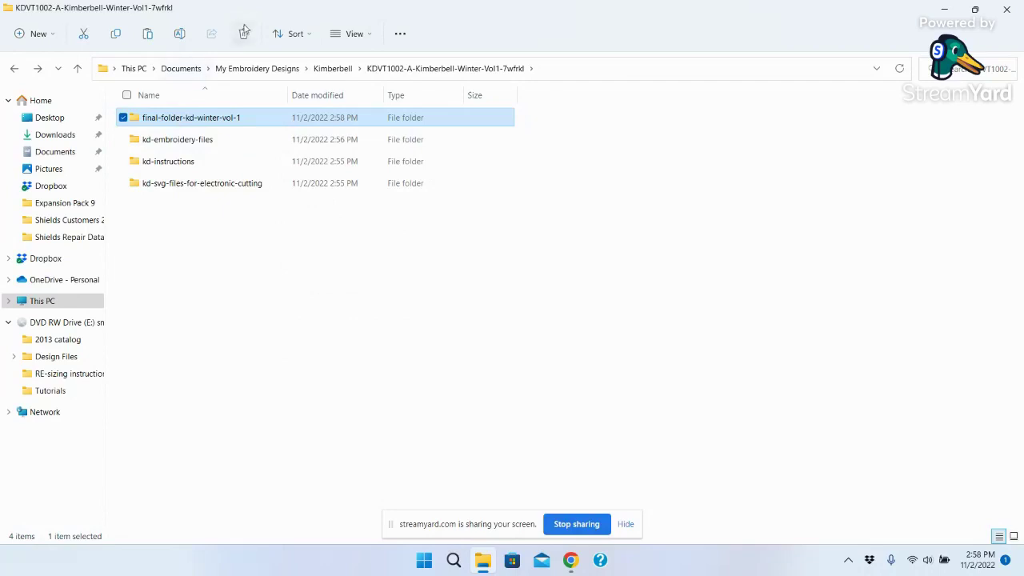
{"action": "left_click", "coordinate": [244, 35]}
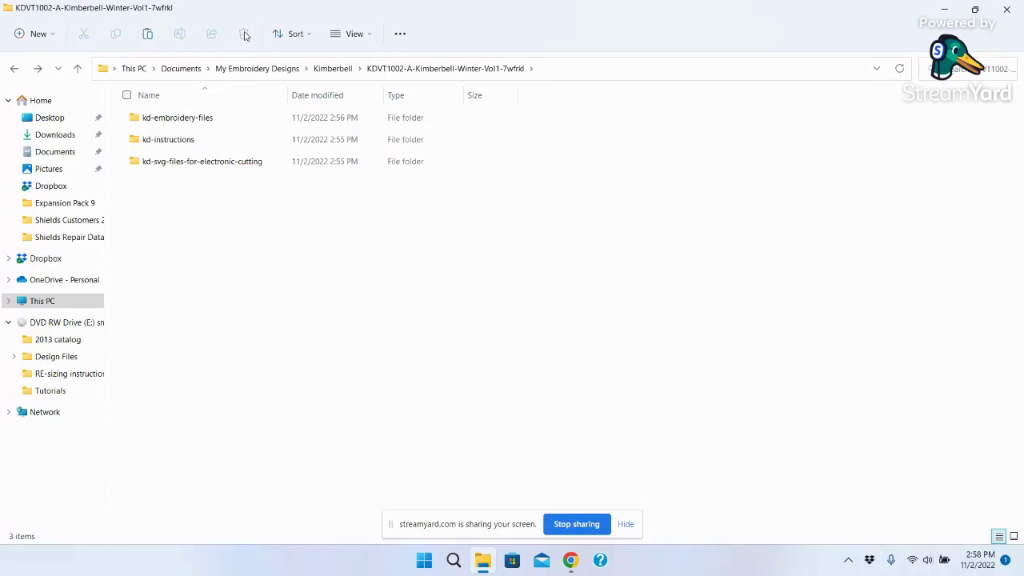
{"action": "left_click", "coordinate": [15, 70]}
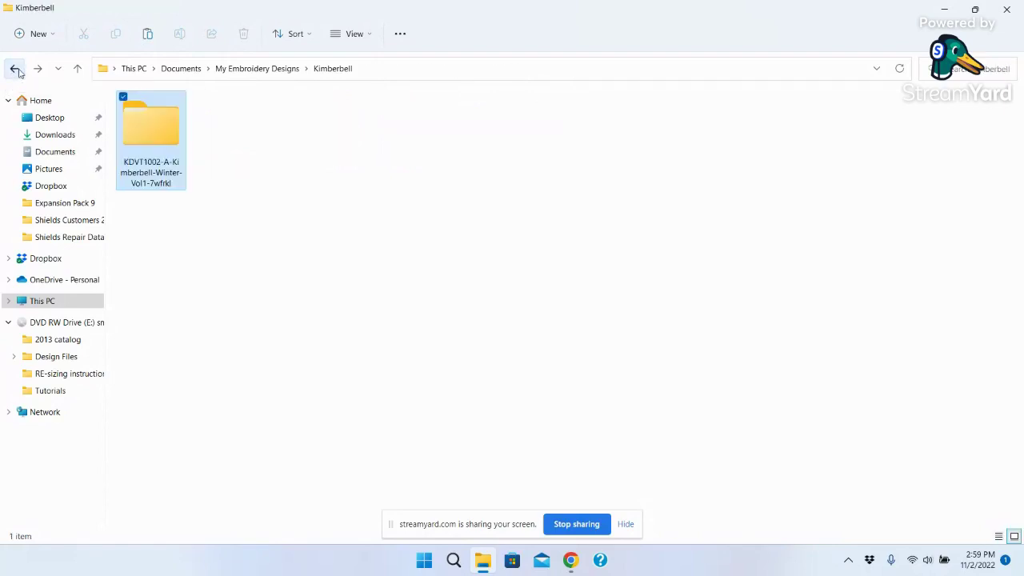
{"action": "left_click", "coordinate": [13, 69]}
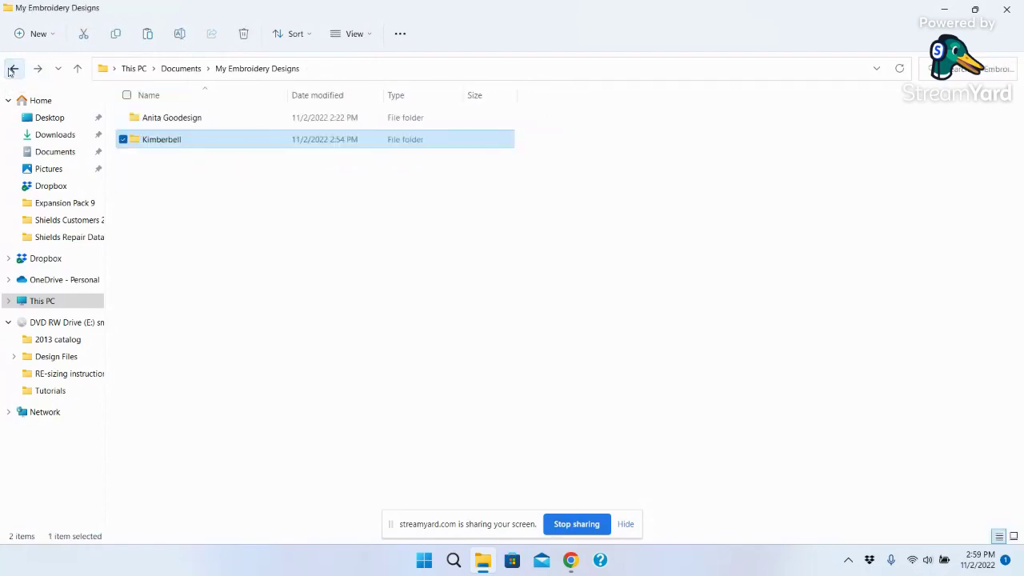
Step: Open the Kimberbell folder and try to rename its KDVT1002-A-Kimberbell-Winter-Vol1-7wfrkl subfolder as Kimberbell Winter Volume 1
{"action": "double_click", "coordinate": [167, 144]}
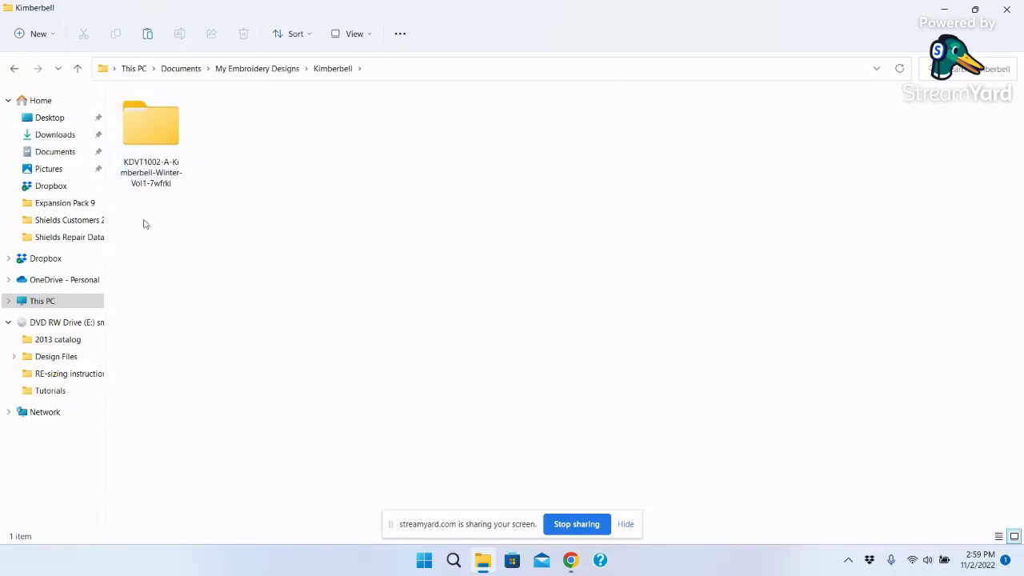
{"action": "left_click", "coordinate": [156, 175]}
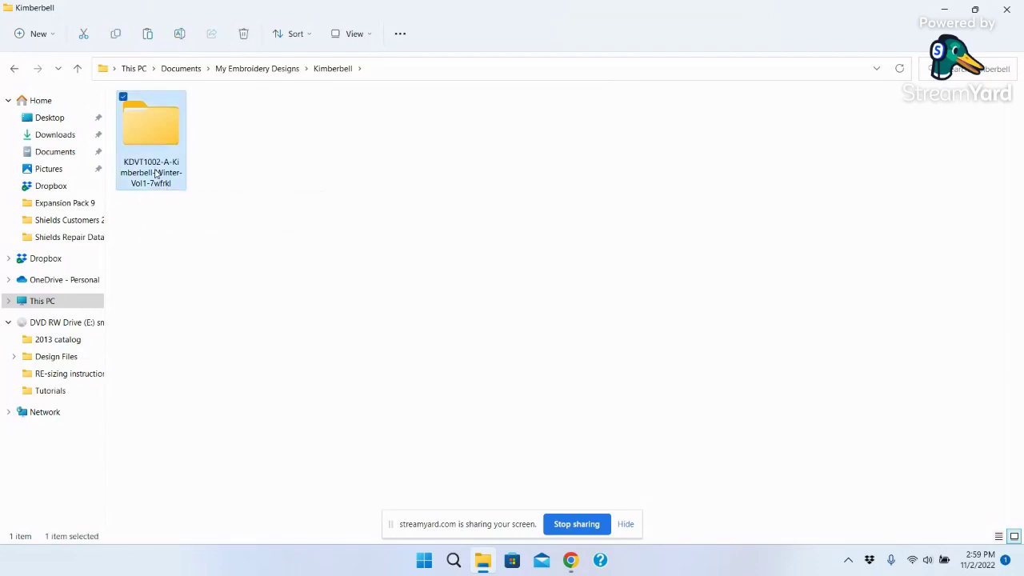
{"action": "left_click", "coordinate": [156, 174]}
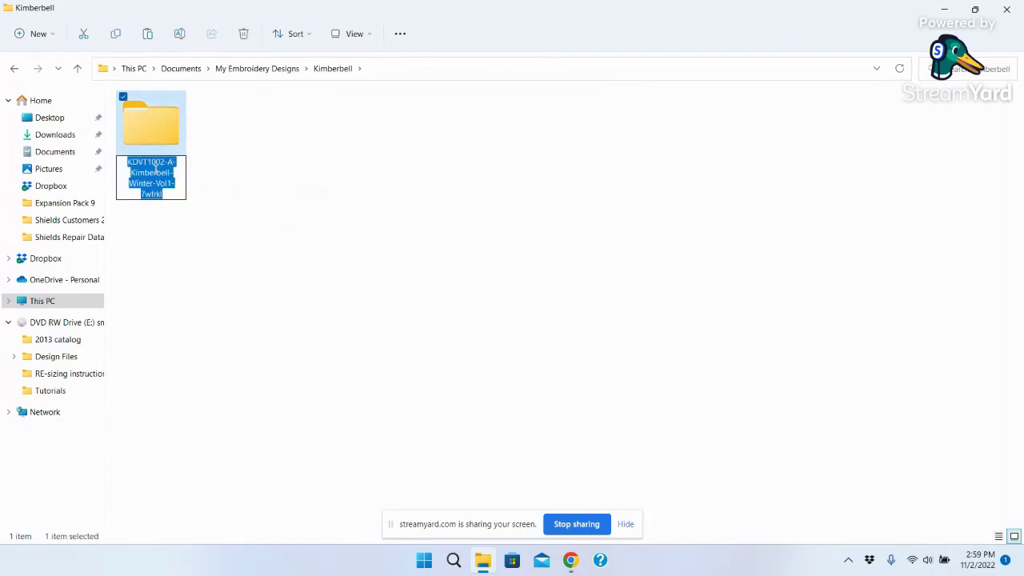
{"action": "type", "text": "Kimberbell"}
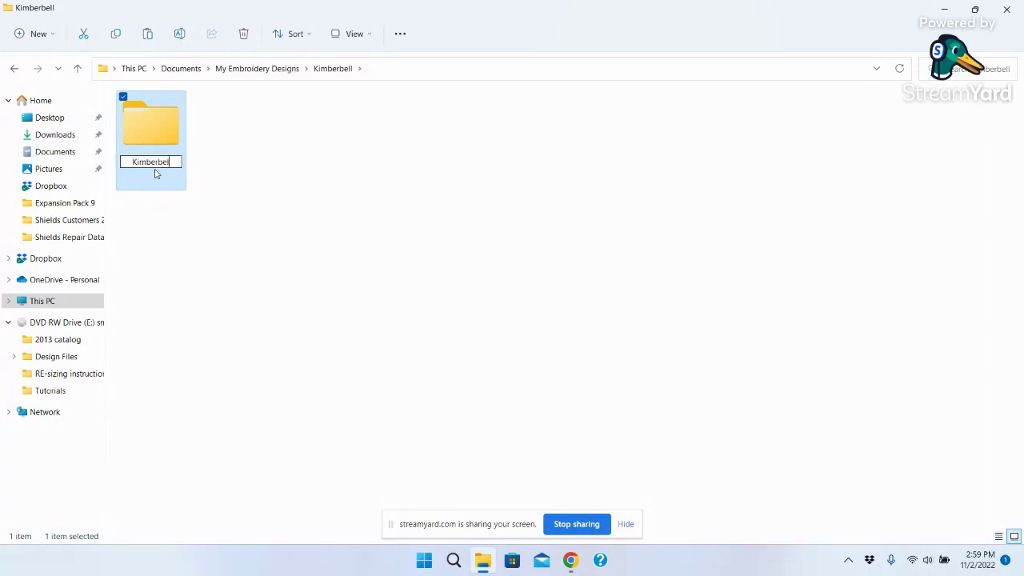
{"action": "type", "text": " Winter Vo"}
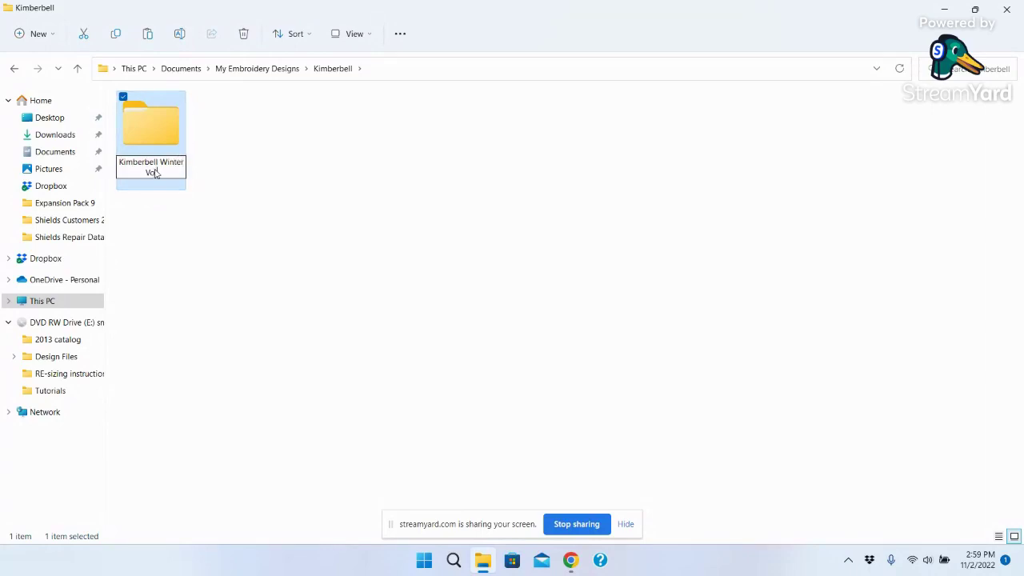
{"action": "type", "text": "lume 1"}
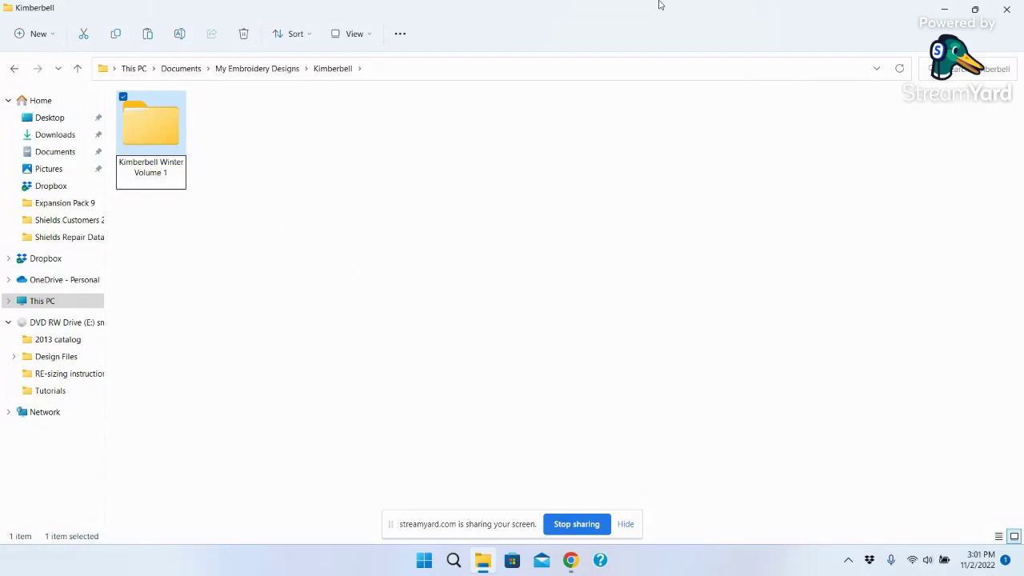
{"action": "key", "text": "Return"}
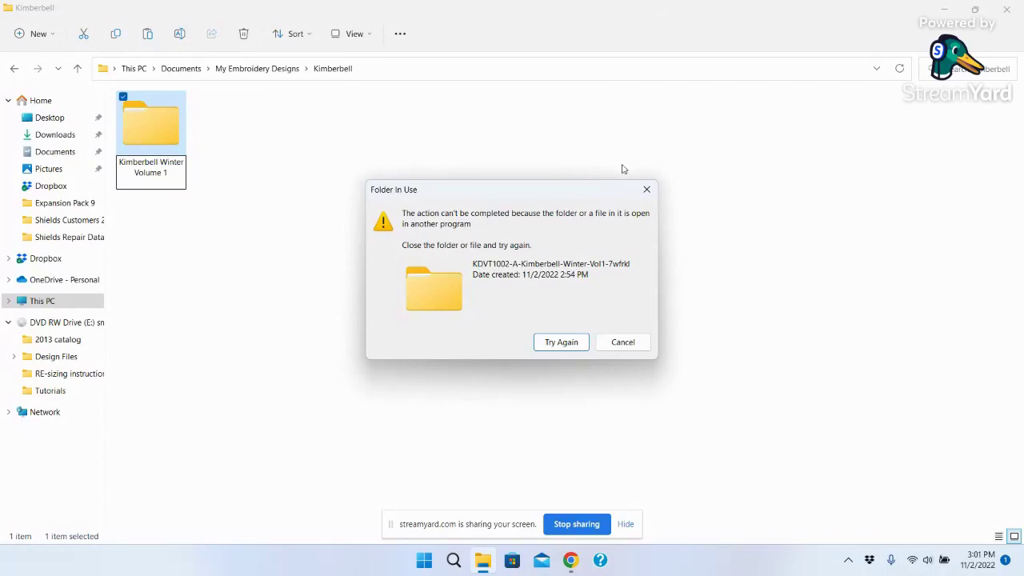
{"action": "left_click", "coordinate": [623, 344]}
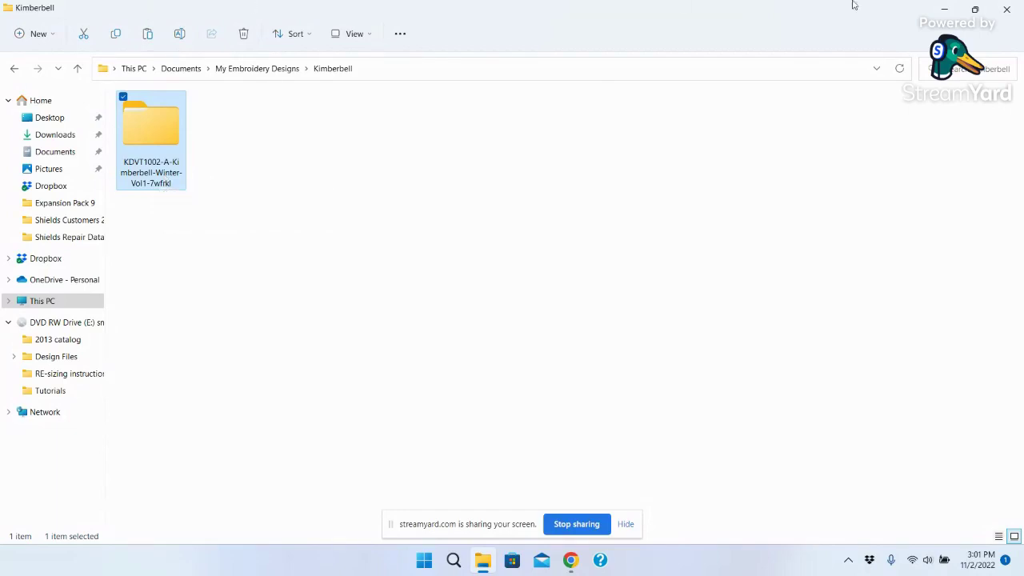
Step: Close the Kimberbell folder window and empty the Recycle Bin to permanently delete the discarded items
{"action": "left_click", "coordinate": [1010, 10]}
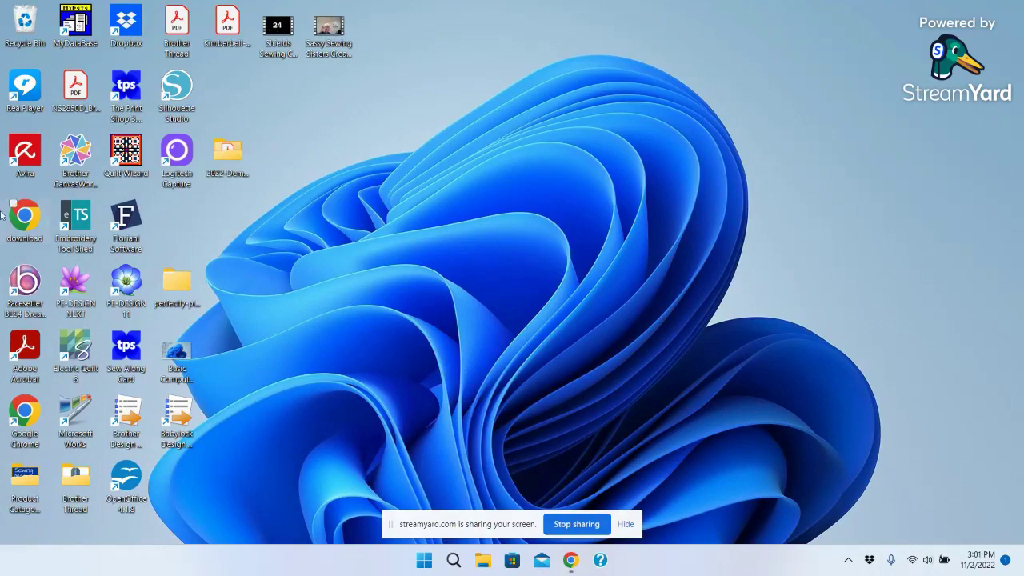
{"action": "right_click", "coordinate": [27, 22]}
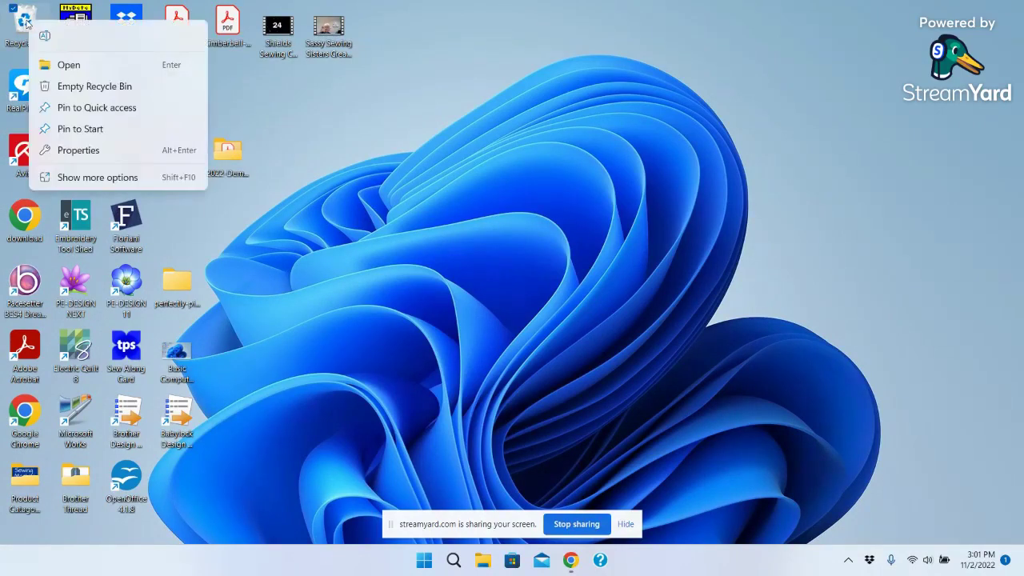
{"action": "left_click", "coordinate": [92, 86]}
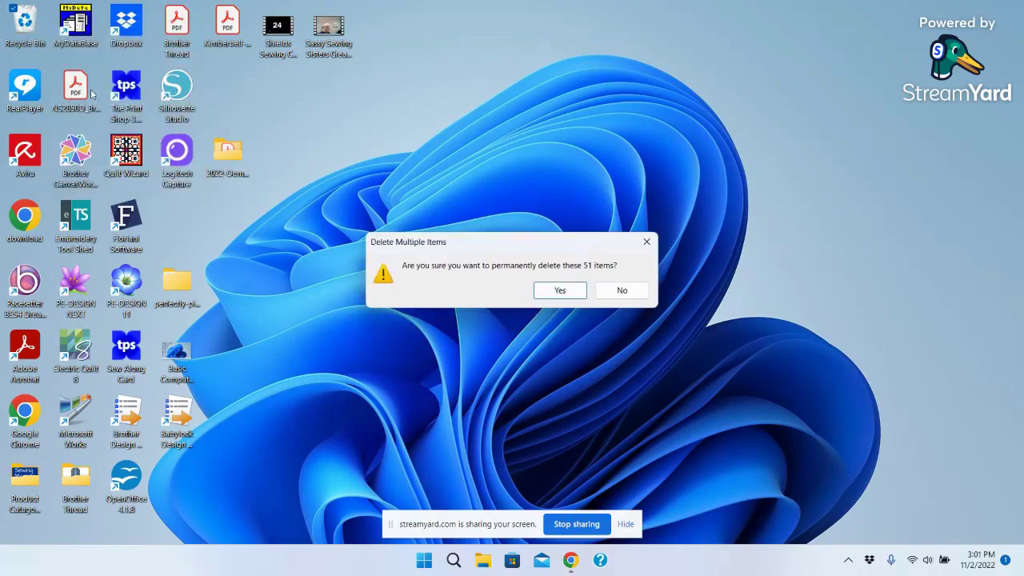
{"action": "left_click", "coordinate": [564, 290]}
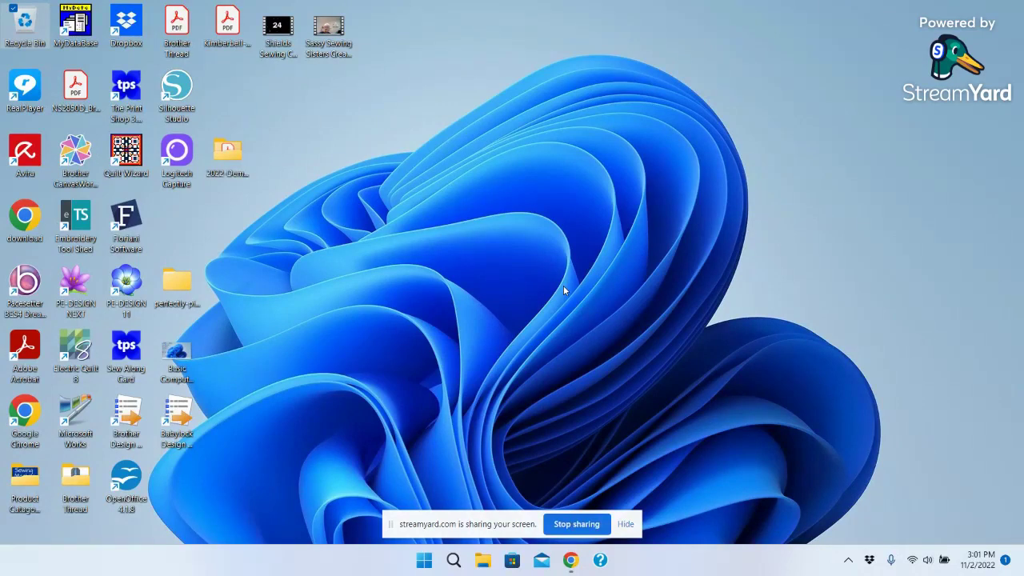
{"action": "left_click", "coordinate": [393, 218]}
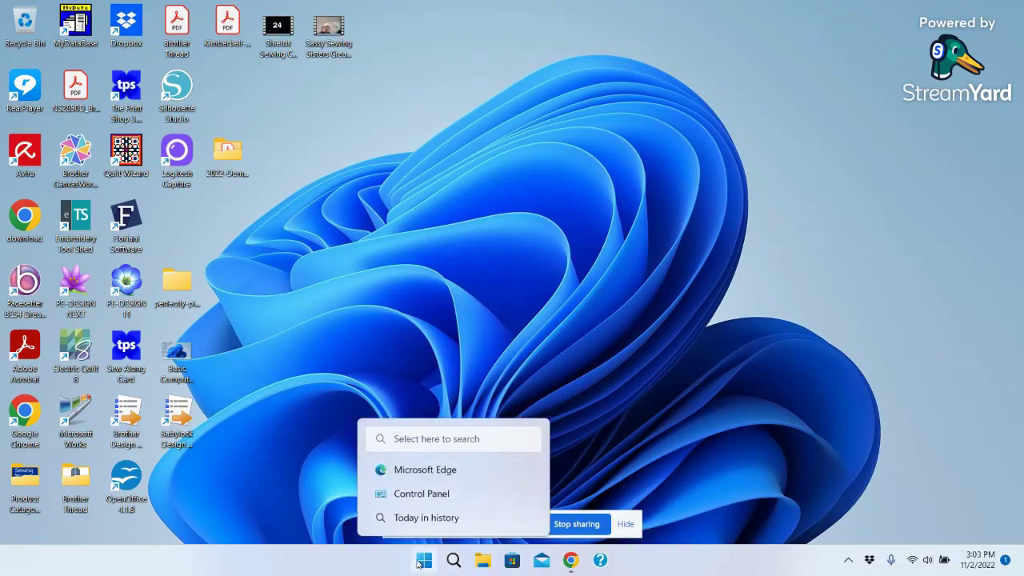
Step: Open the Documents folder from the desktop, look through its subfolders, and close it
{"action": "left_click", "coordinate": [422, 561]}
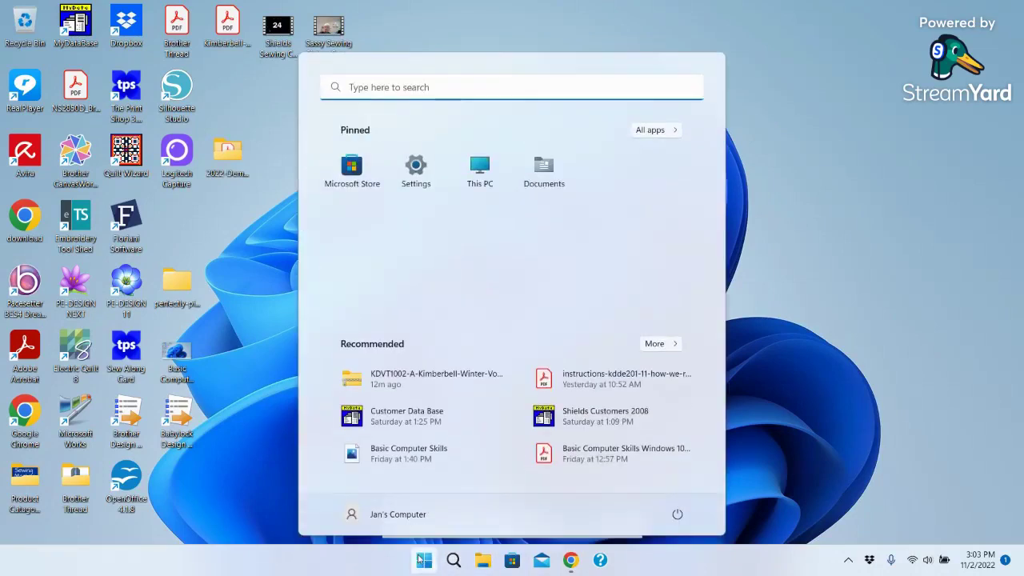
{"action": "left_click", "coordinate": [539, 167]}
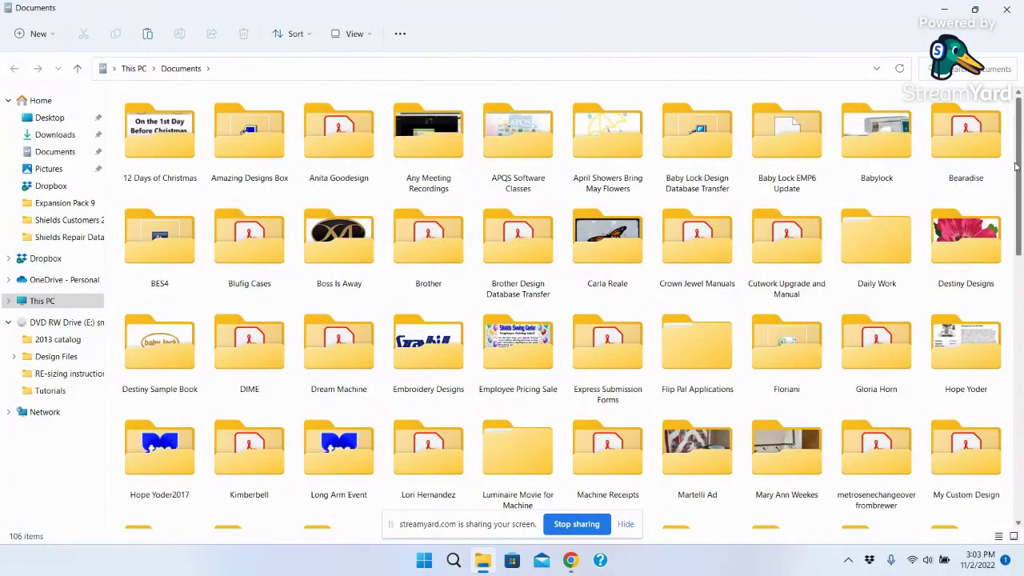
{"action": "left_click_drag", "start_coordinate": [1014, 166], "coordinate": [1015, 184]}
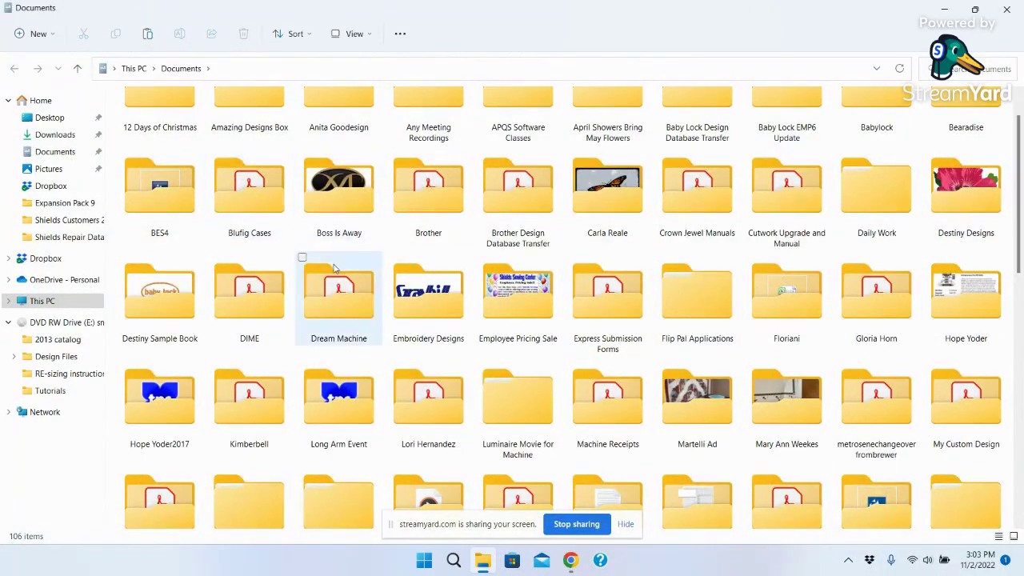
{"action": "mouse_move", "coordinate": [335, 268]}
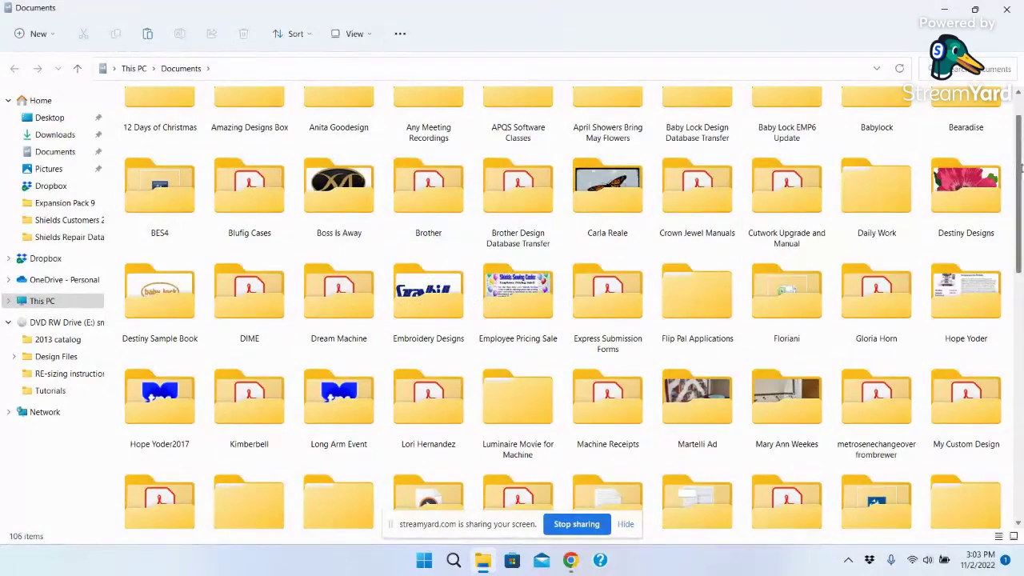
{"action": "left_click_drag", "start_coordinate": [1021, 169], "coordinate": [1021, 28]}
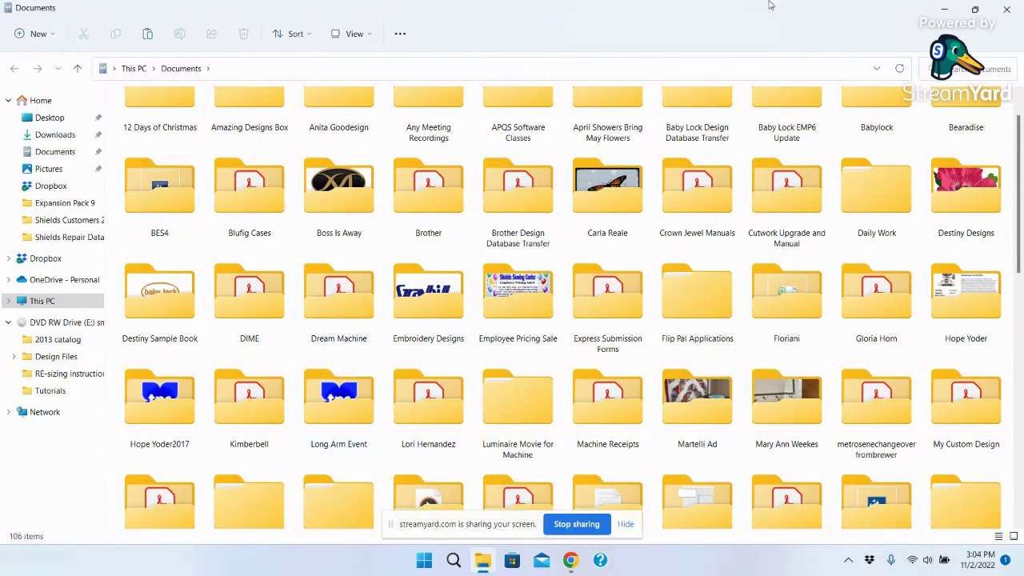
{"action": "left_click", "coordinate": [1008, 10]}
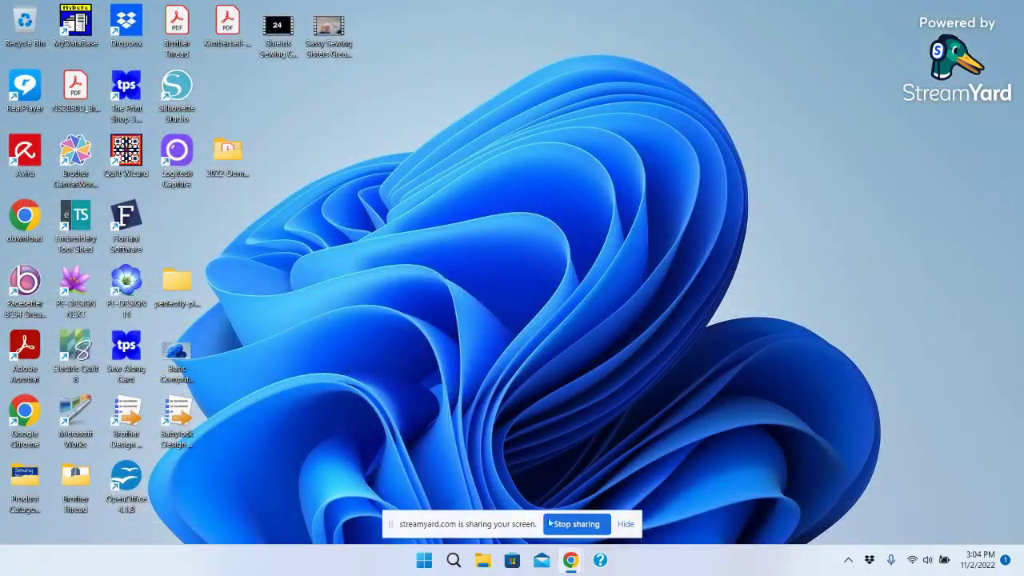
{"action": "left_click", "coordinate": [576, 524]}
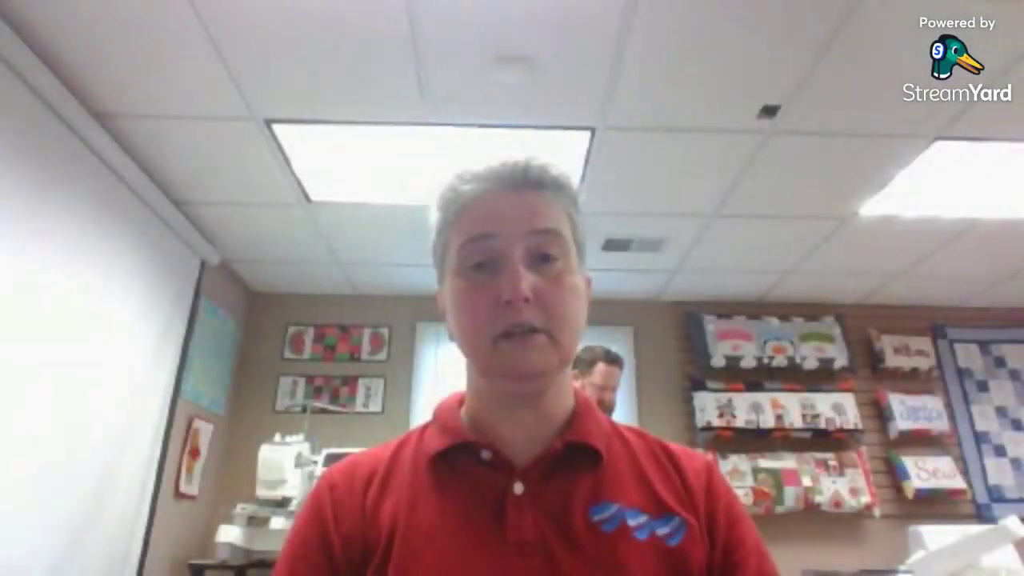